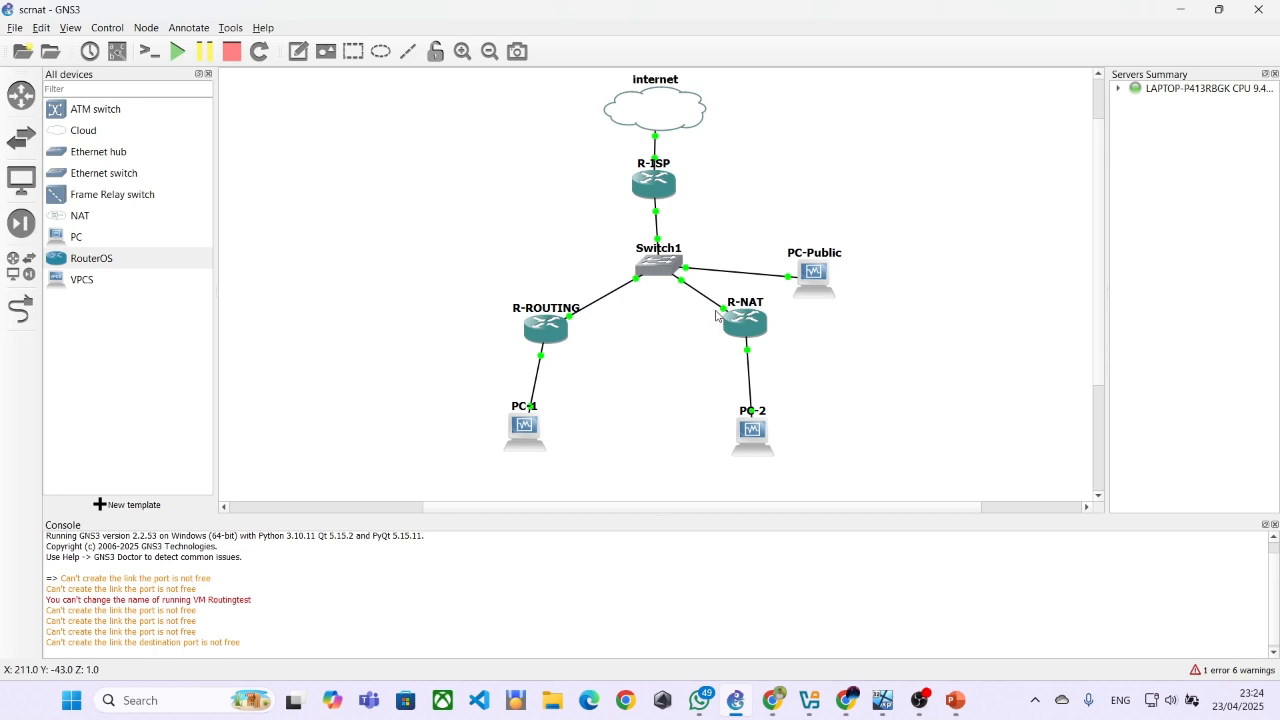
Move the PC-Public node slightly up and closer to Switch1 in the network topology
scroll(716, 316, up, 1)
scroll(716, 316, down, 1)
drag(812, 278, 796, 256)
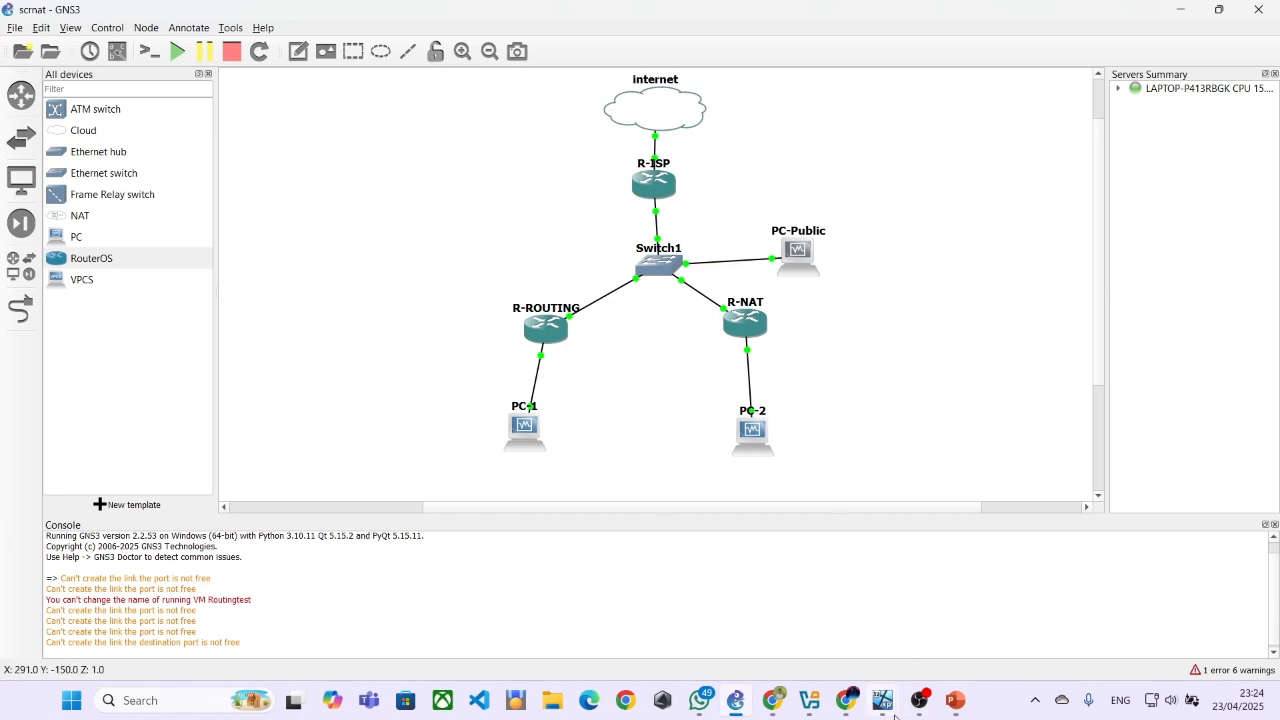
Switch to the PC-Public virtual machine, close its Command Prompt and display the TCP/IP properties of its Local Area Connection
mouse_move(893, 712)
click(1001, 617)
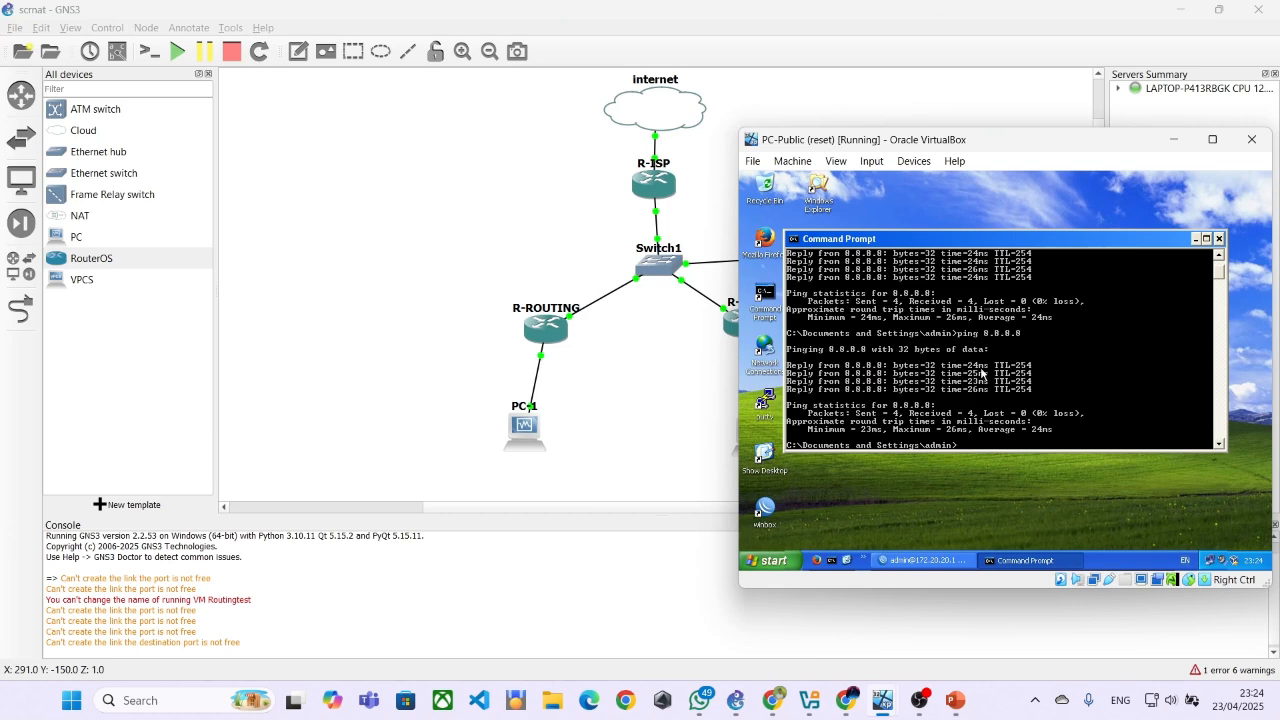
click(1219, 240)
double_click(1220, 562)
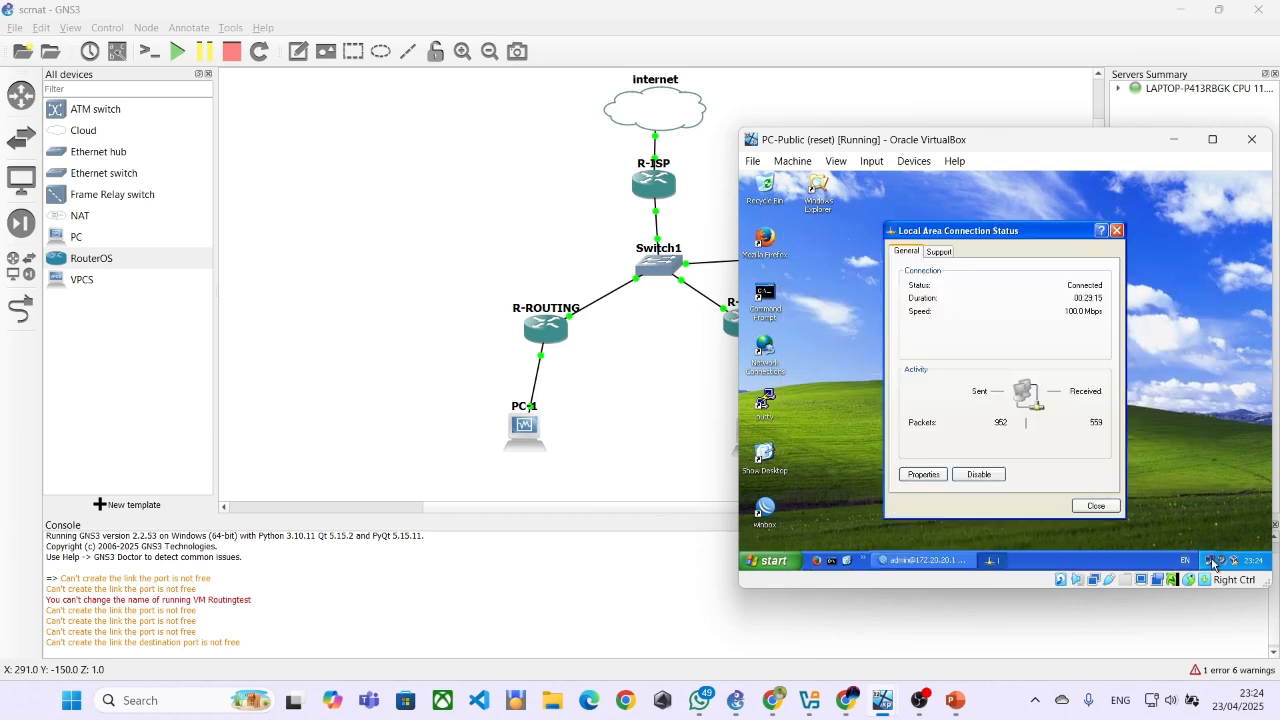
click(923, 476)
double_click(805, 330)
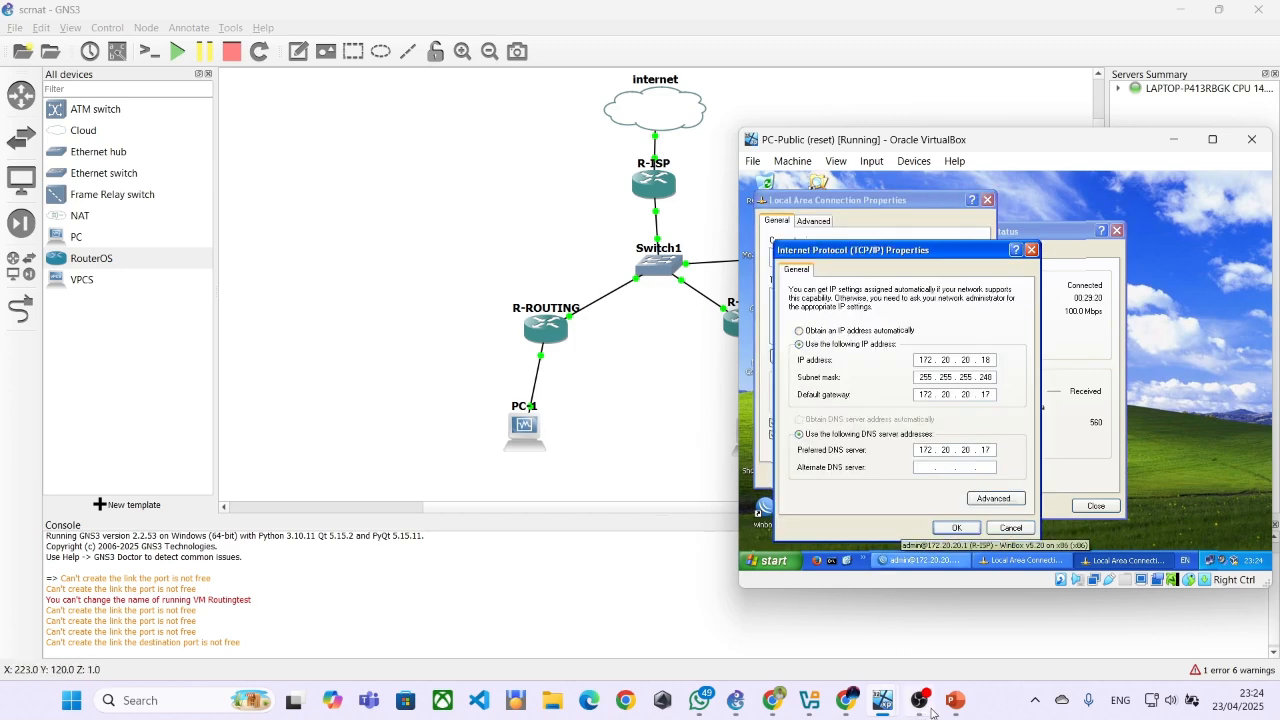
Switch to the PC-1 virtual machine, close the R-ROUTING WinBox terminal and display the TCP/IP properties of its Local Area Connection
mouse_move(882, 700)
click(871, 628)
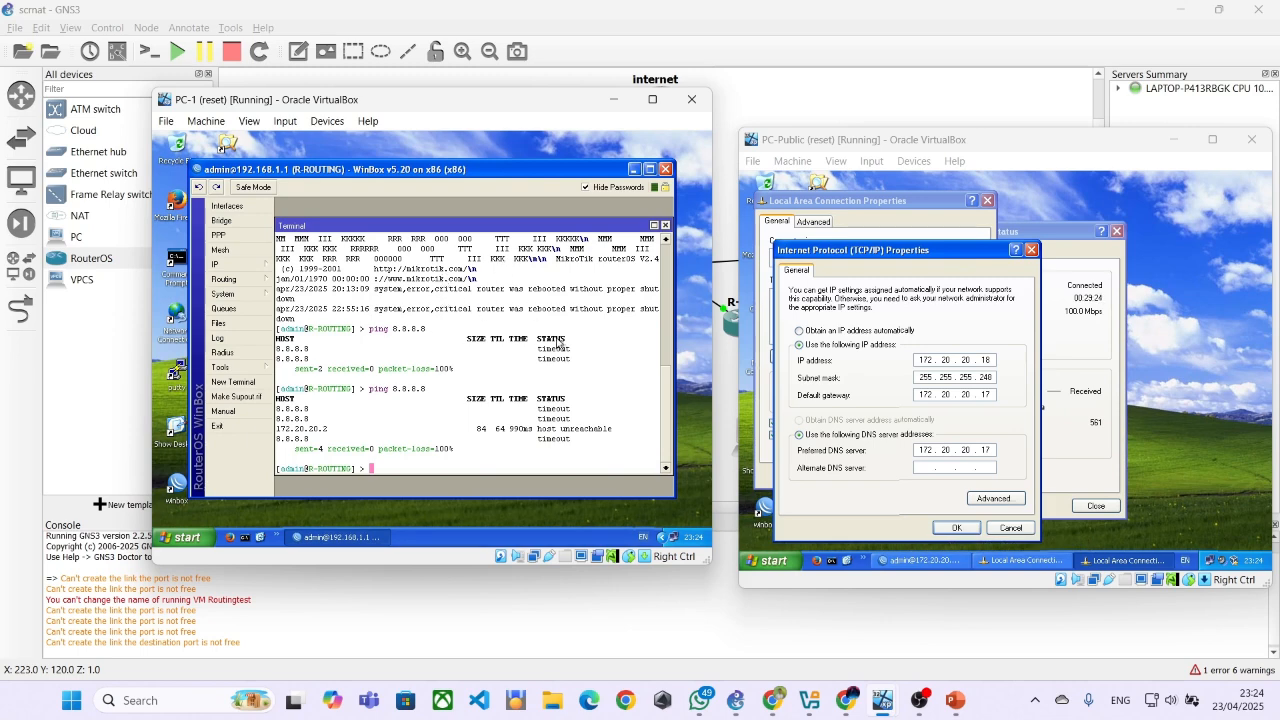
click(654, 226)
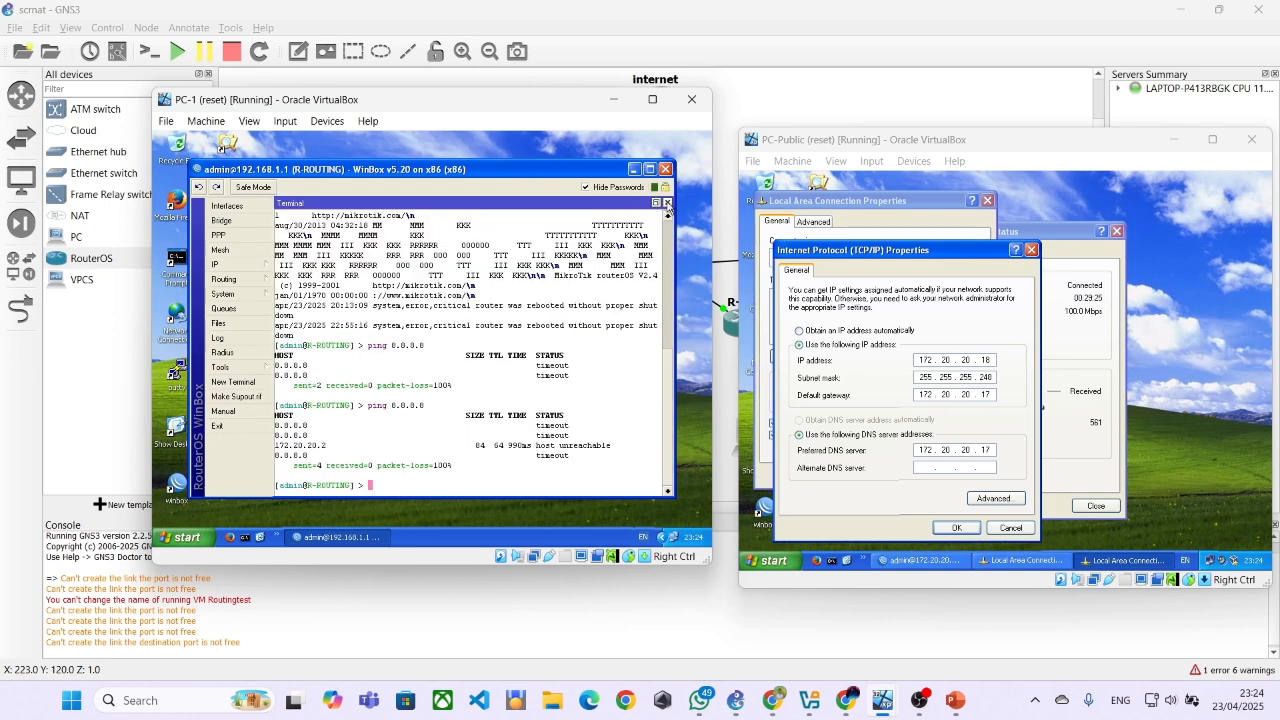
click(667, 203)
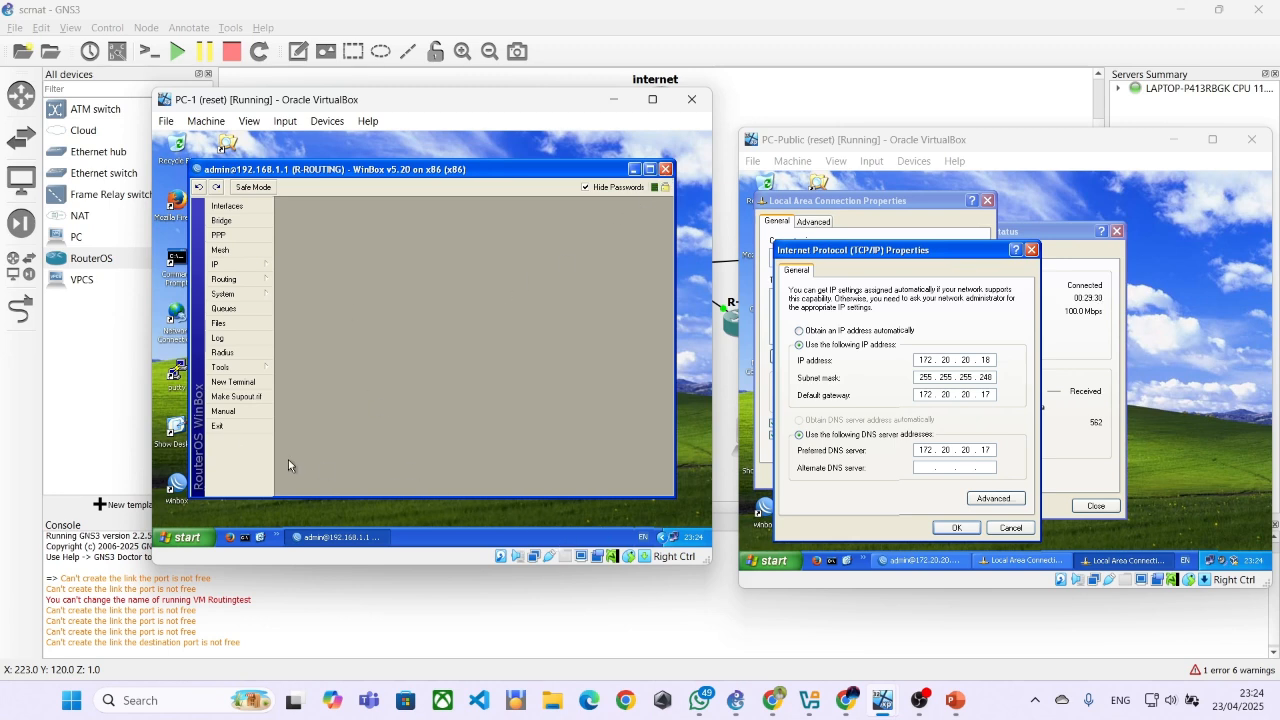
double_click(661, 537)
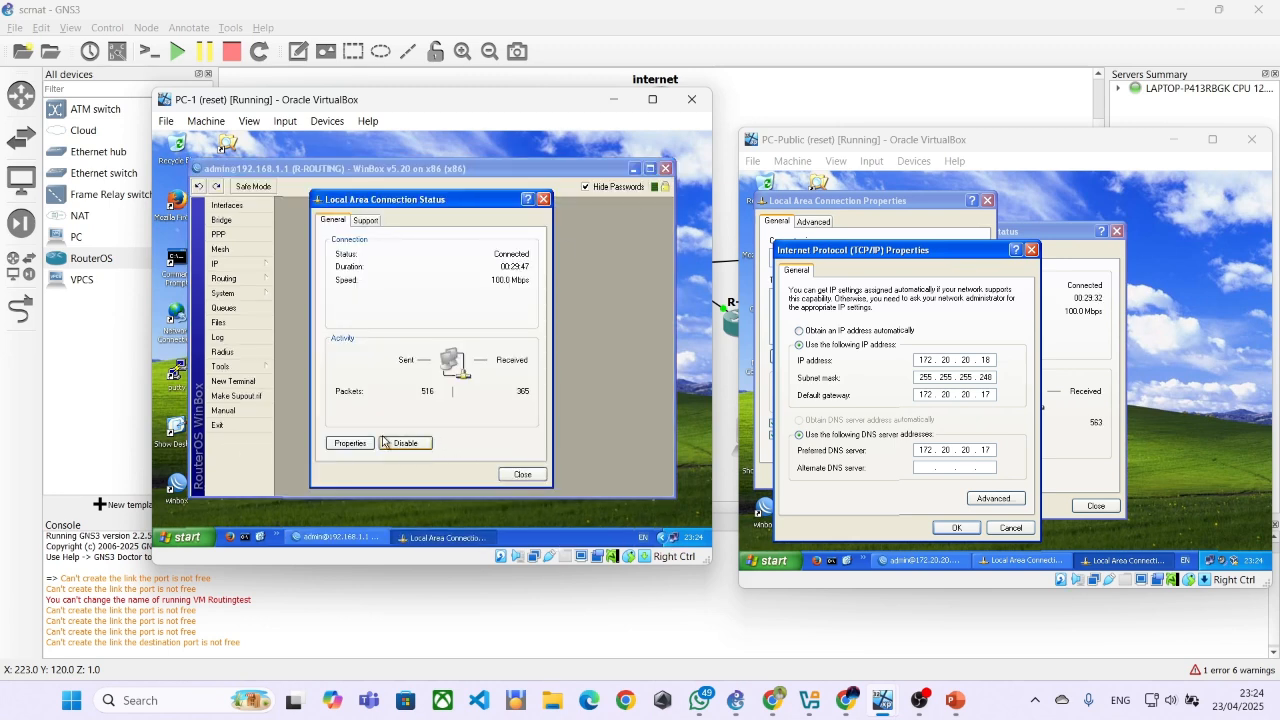
click(365, 446)
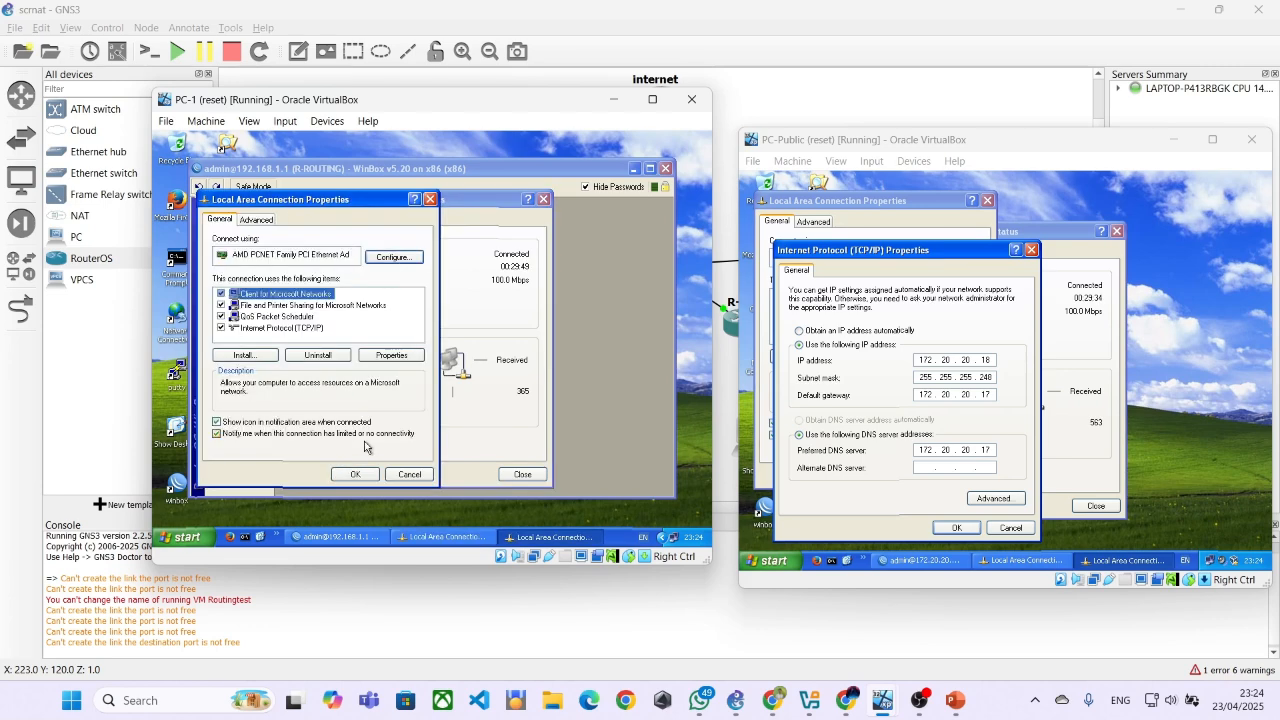
click(246, 328)
double_click(246, 330)
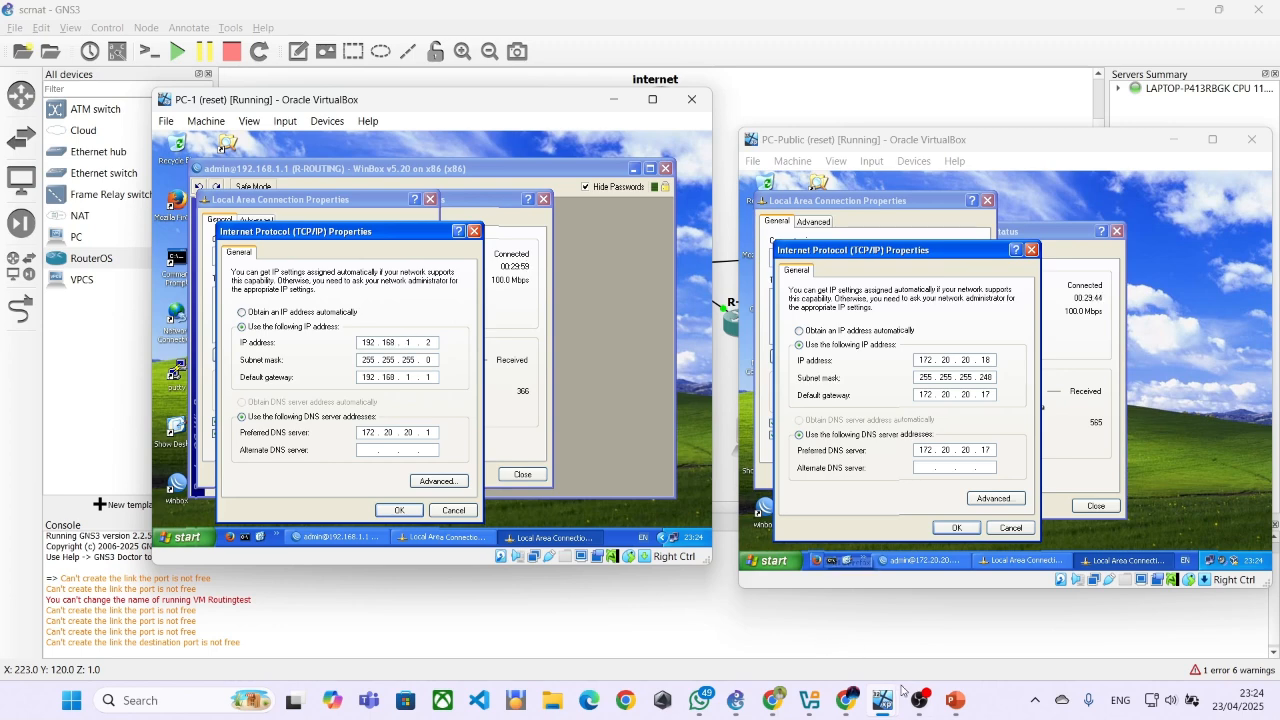
Switch to the PC-2 virtual machine, close its Command Prompt and display the TCP/IP properties of its Local Area Connection
mouse_move(893, 705)
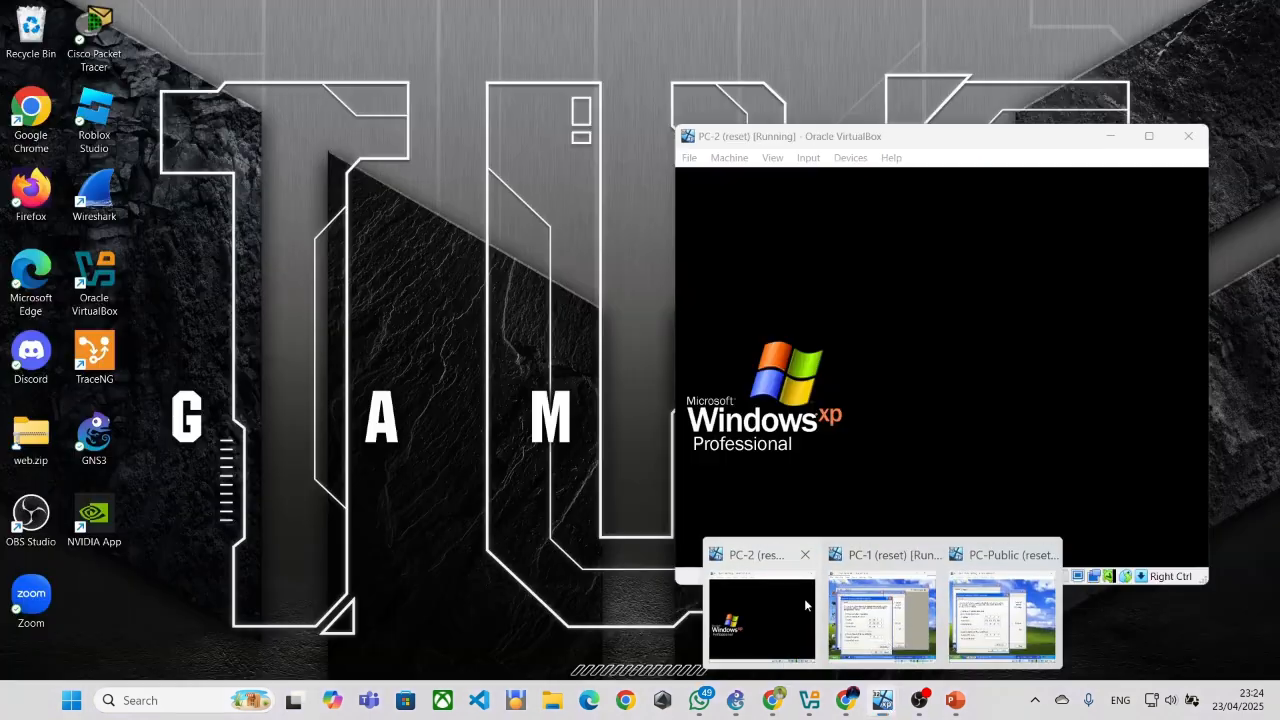
click(808, 610)
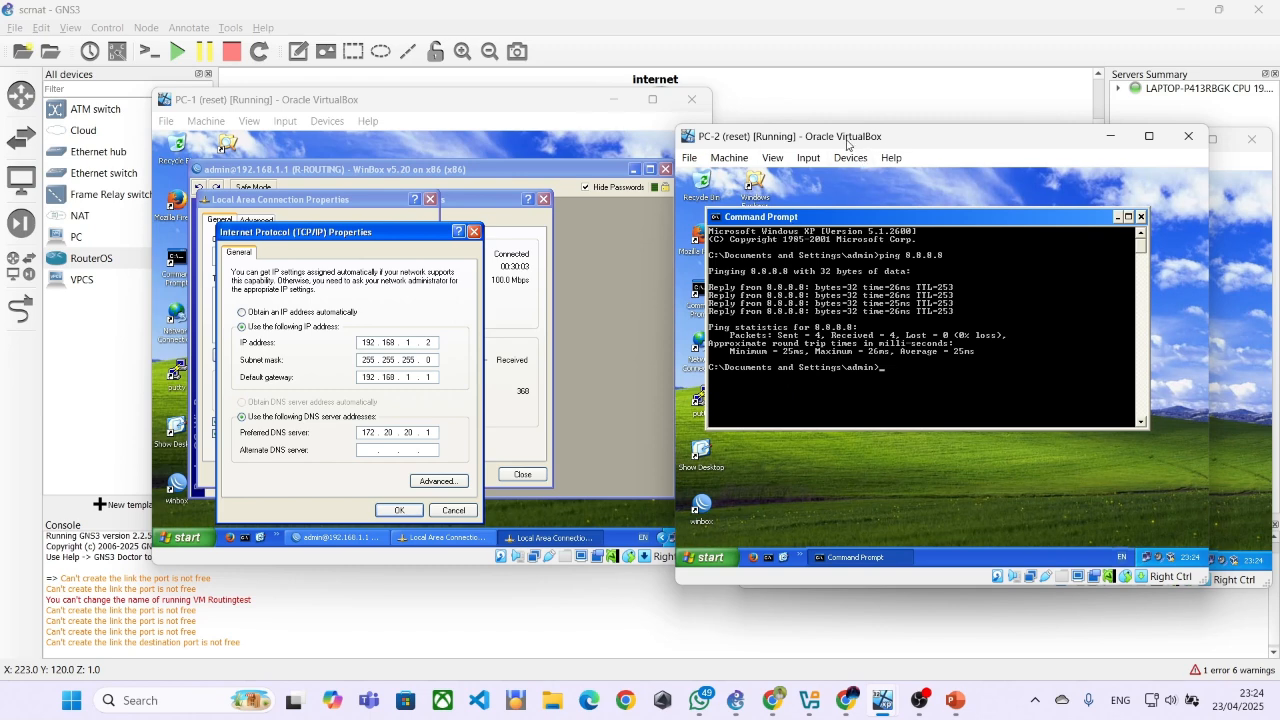
drag(848, 140, 727, 197)
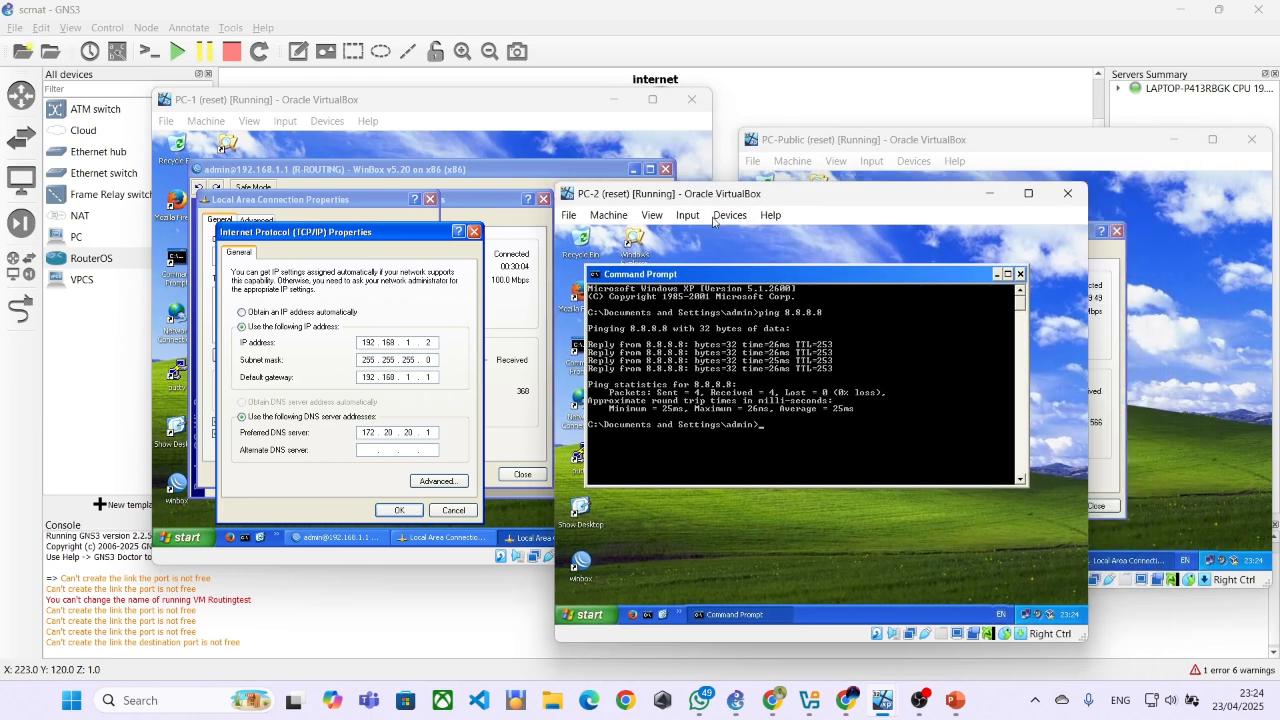
click(1020, 275)
mouse_move(1025, 621)
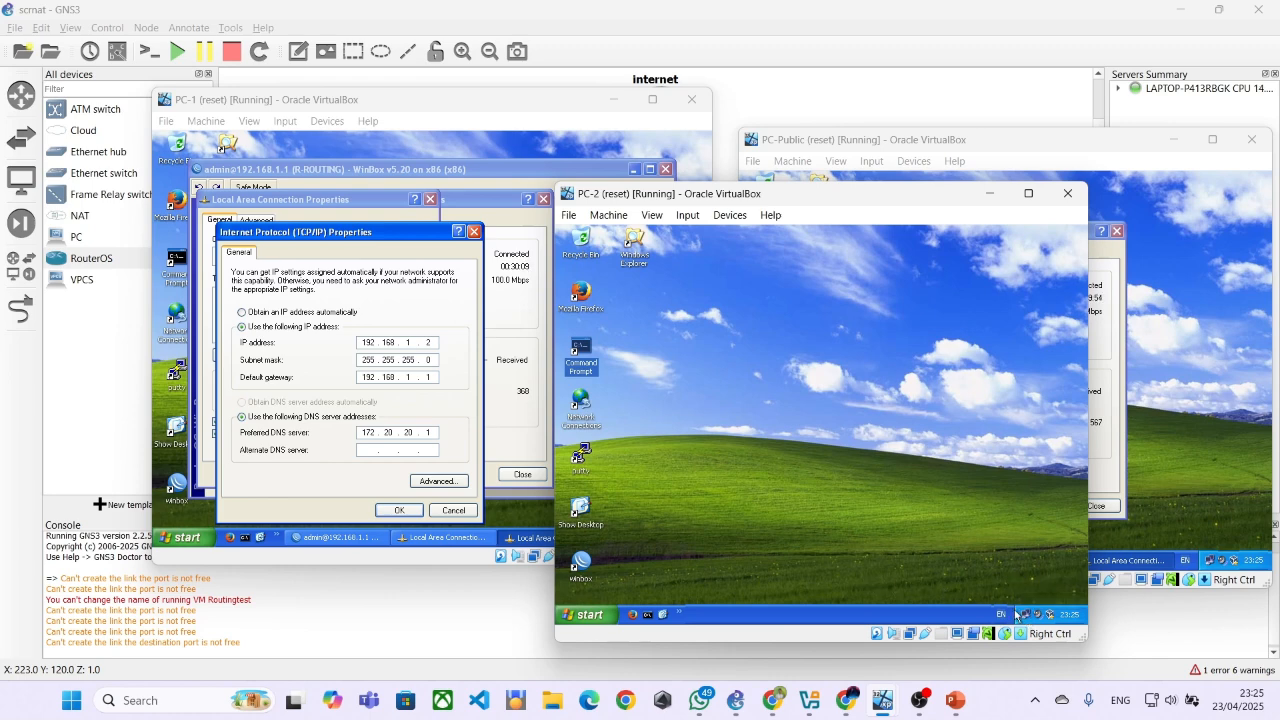
double_click(1022, 614)
click(739, 528)
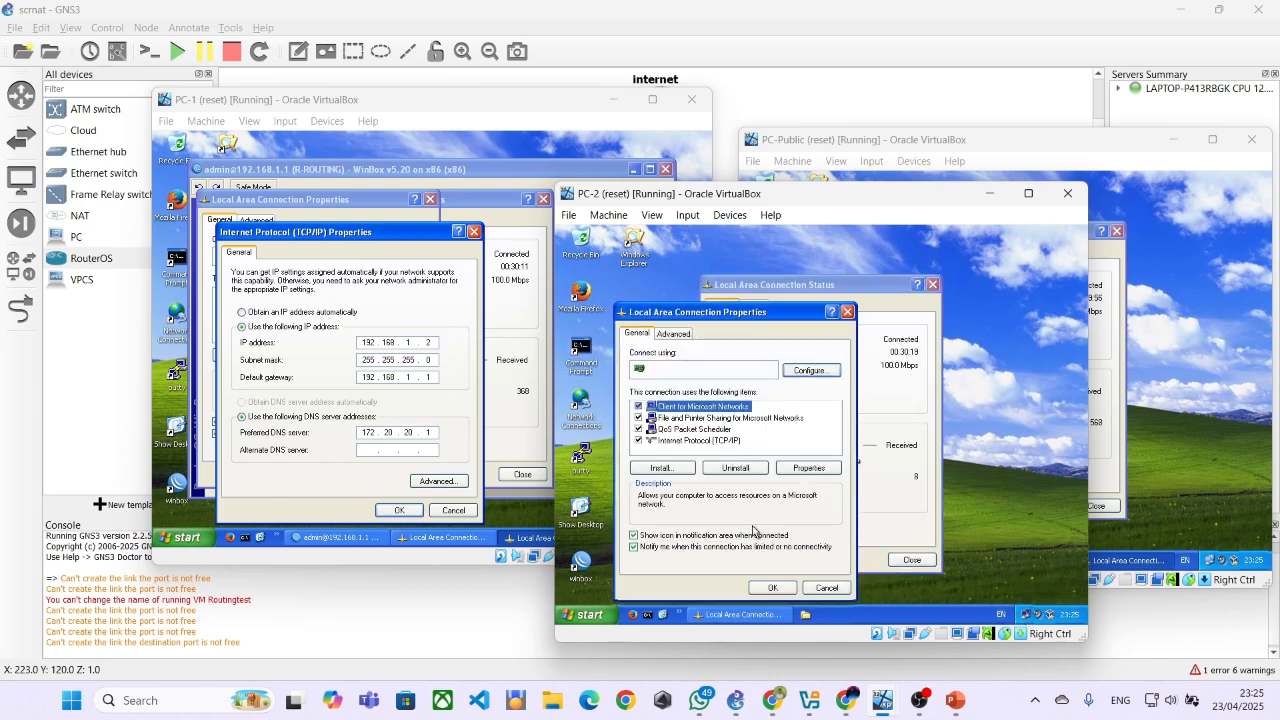
double_click(666, 443)
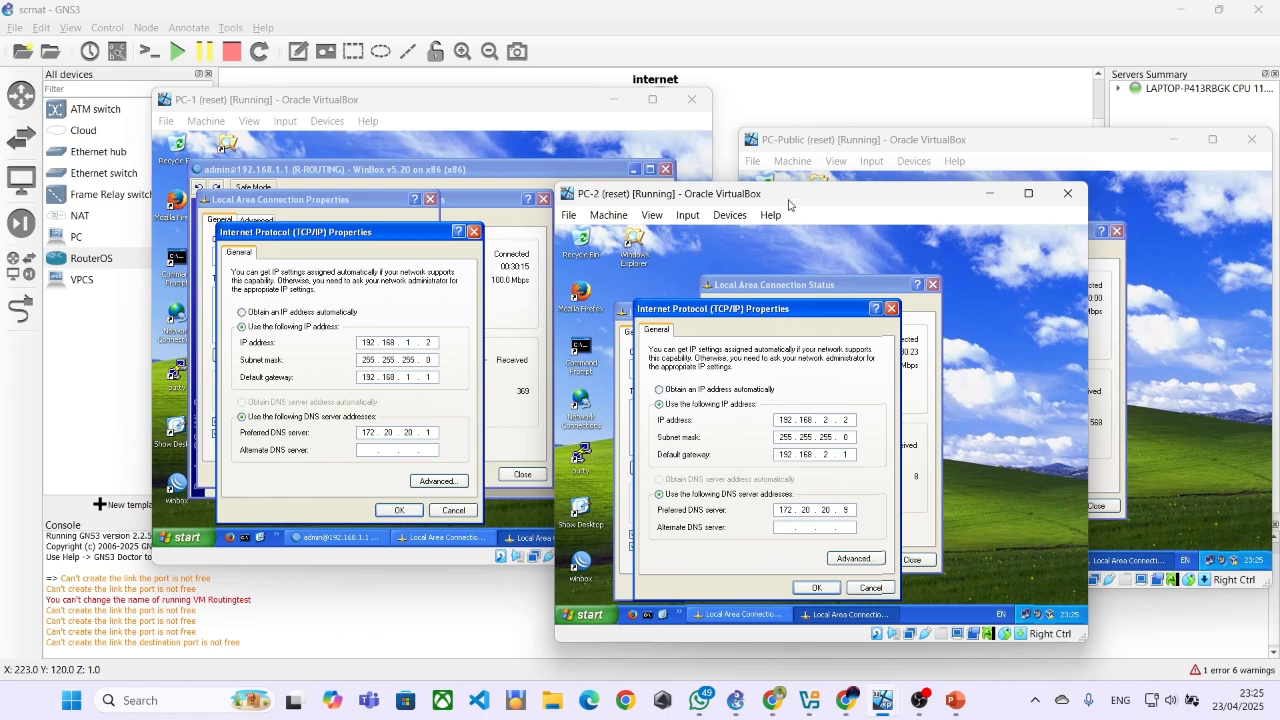
Move the PC-2 window aside to compare its IP settings with PC-Public's, and return to the GNS3 topology
drag(773, 201, 812, 159)
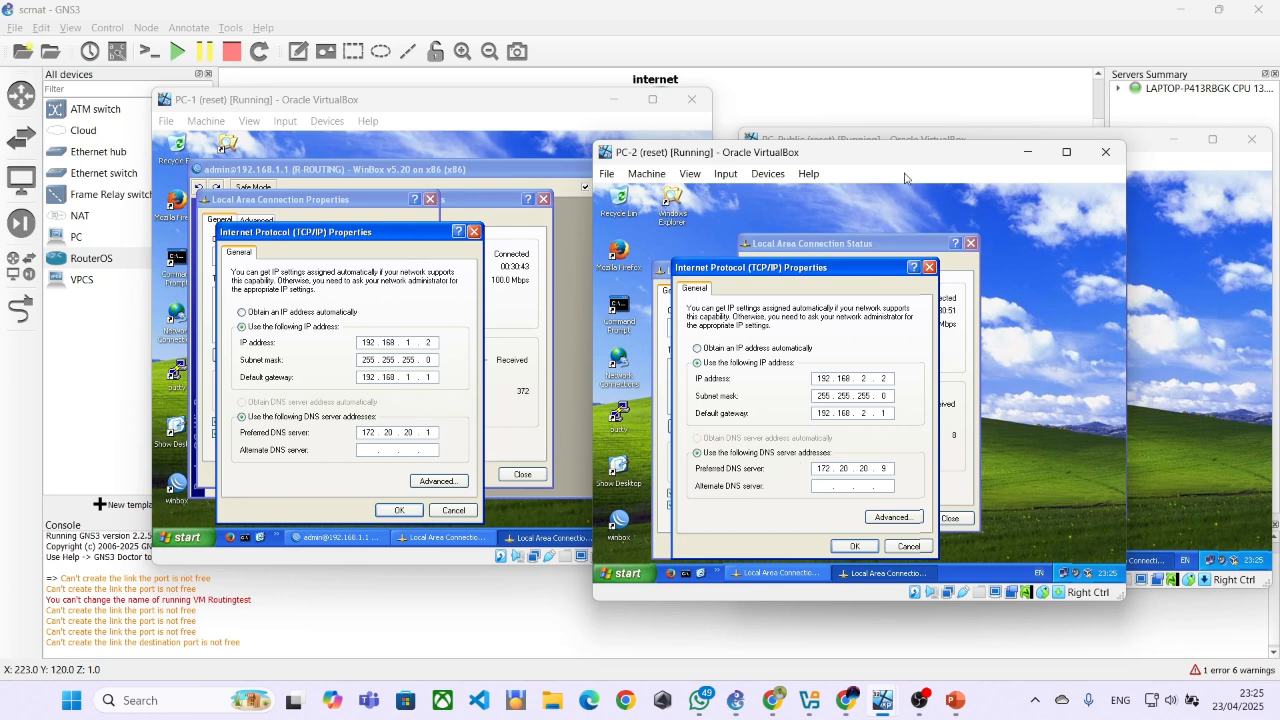
drag(948, 164, 488, 289)
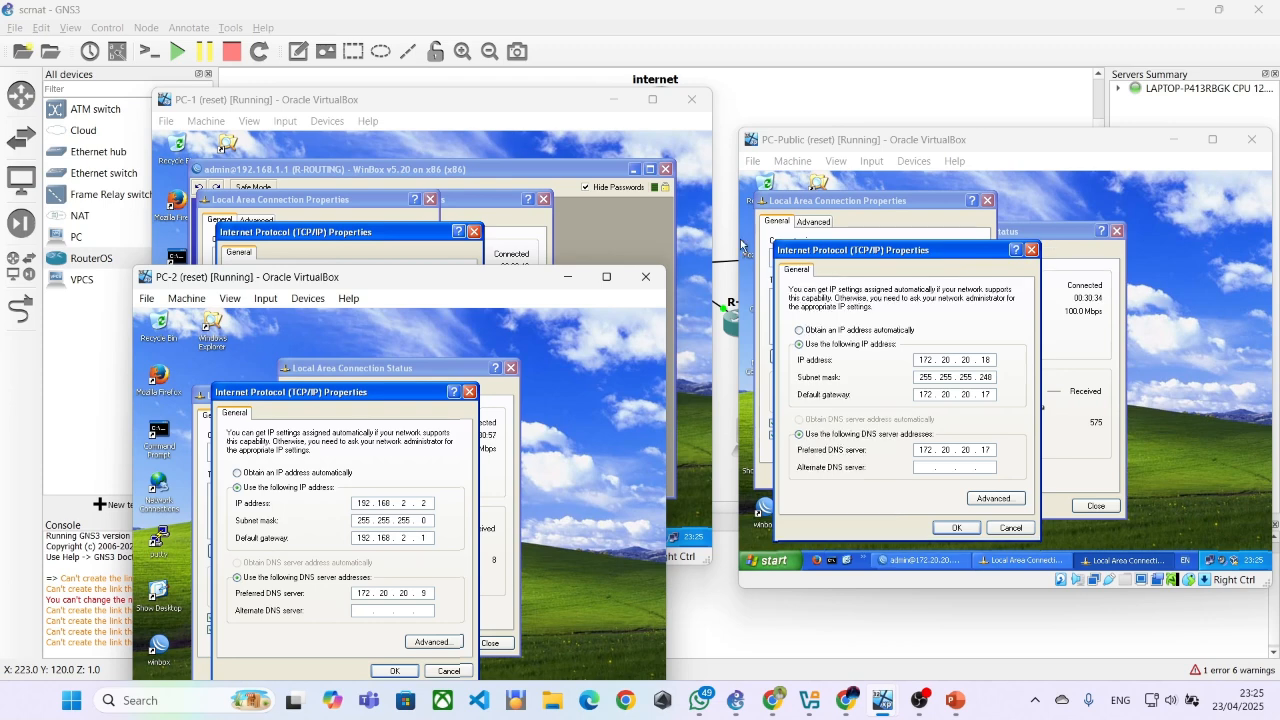
click(783, 103)
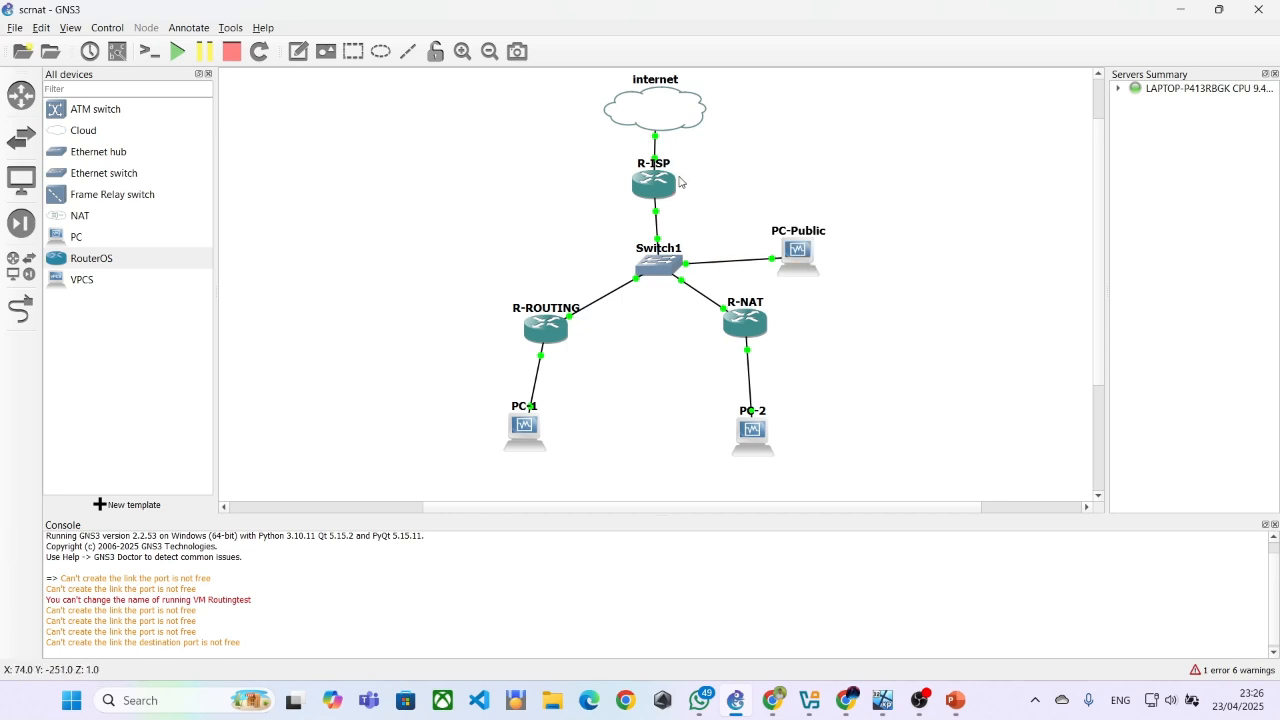
Switch to NAT-SrcNAT.pdf in Chrome and examine the network scenario diagram and the router IP address table under Langkah Percobaan
mouse_move(893, 696)
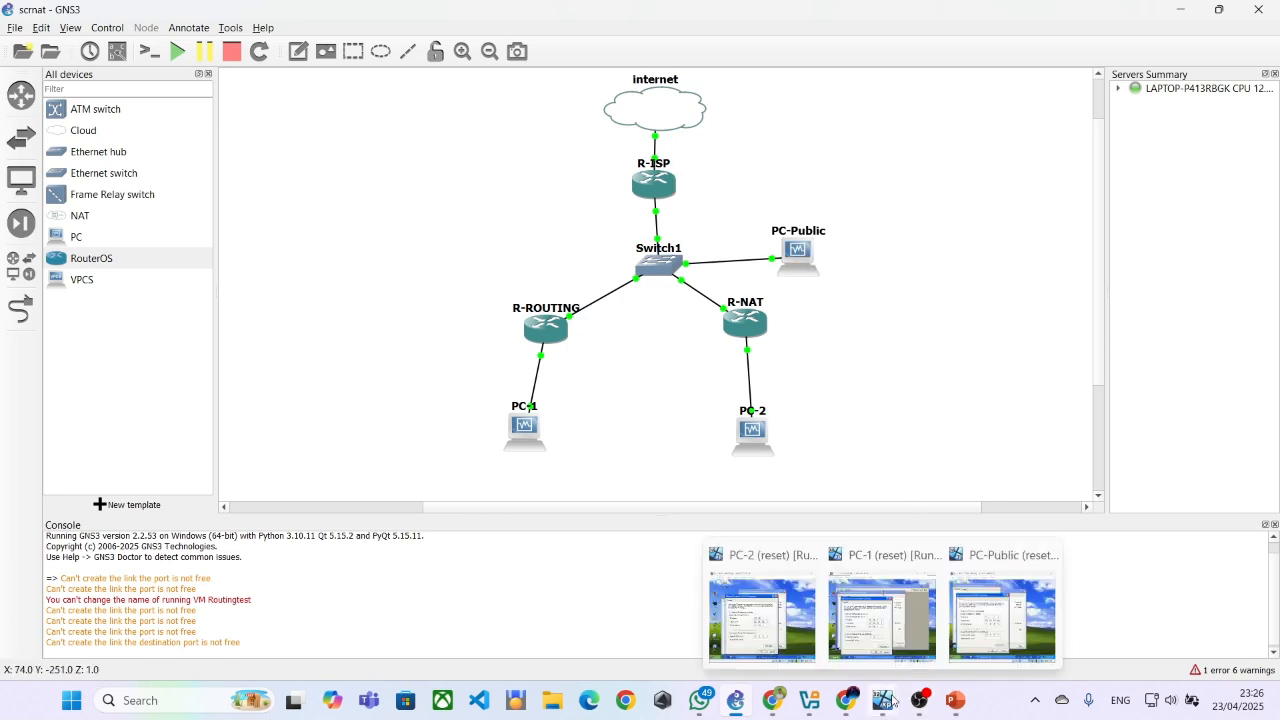
click(773, 700)
scroll(688, 387, down, 1)
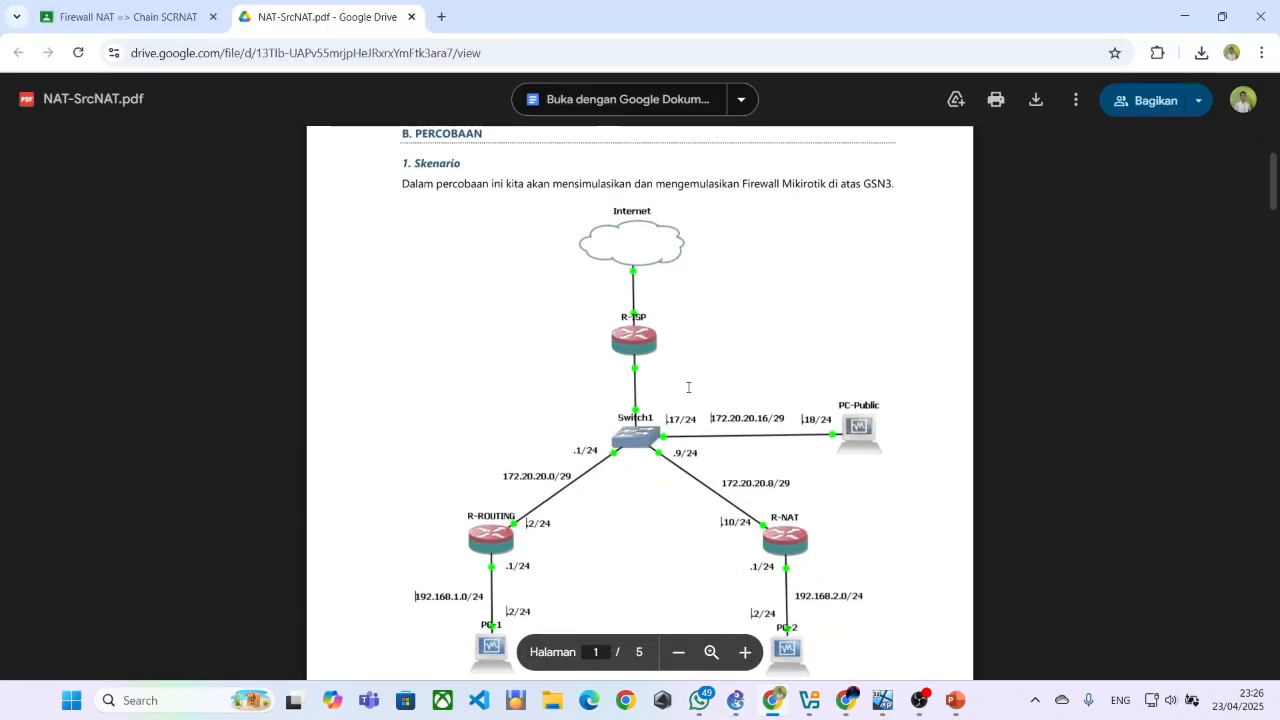
scroll(688, 387, down, 3)
scroll(688, 387, up, 6)
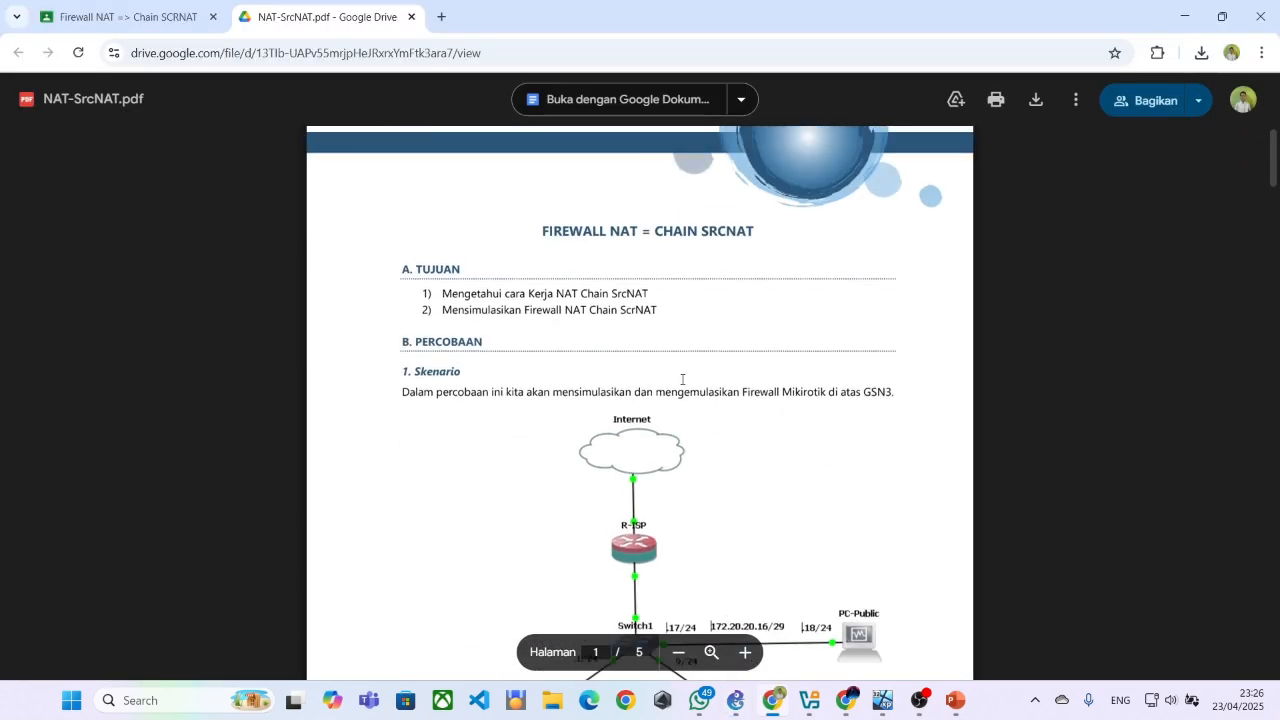
scroll(440, 291, down, 3)
scroll(440, 291, up, 2)
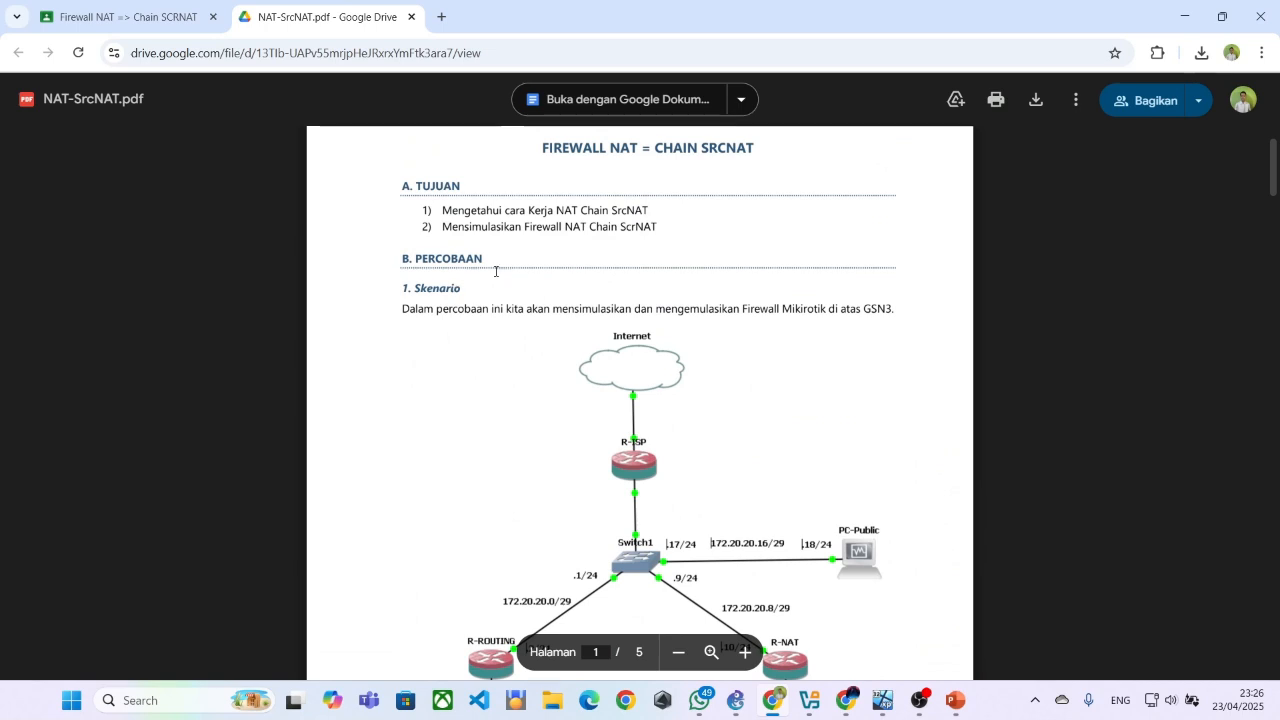
scroll(495, 271, down, 2)
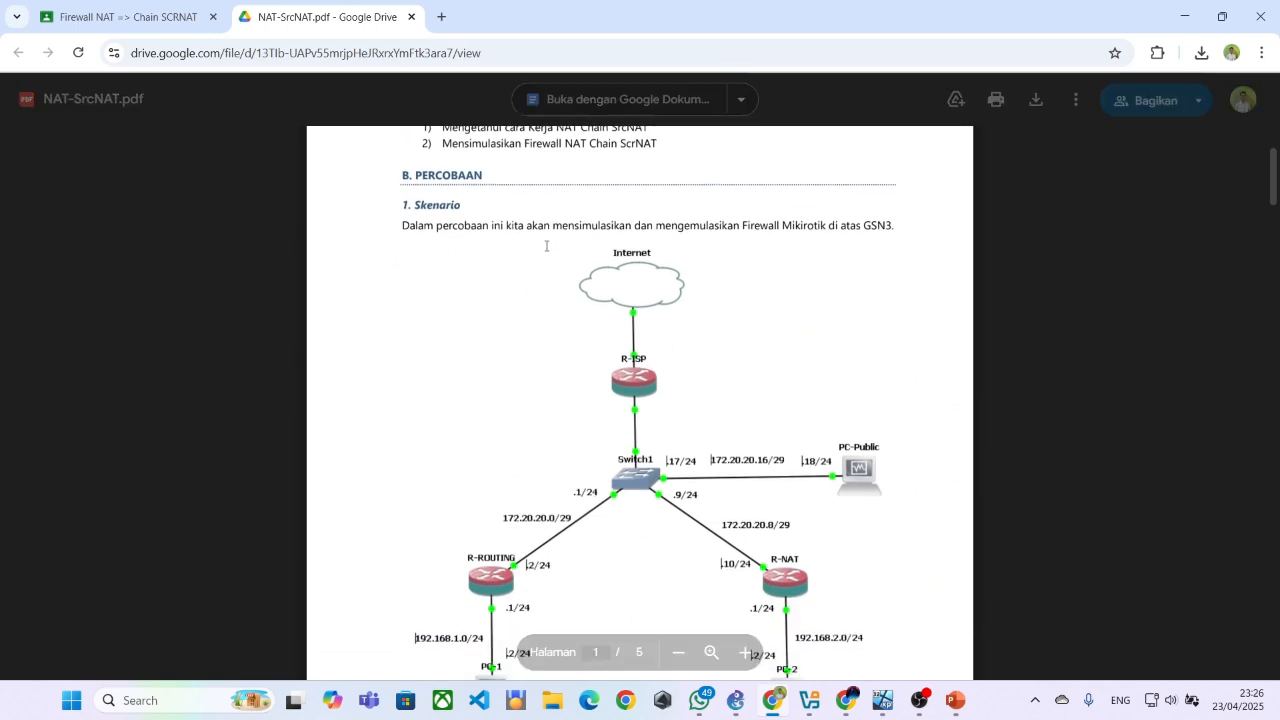
scroll(600, 228, down, 2)
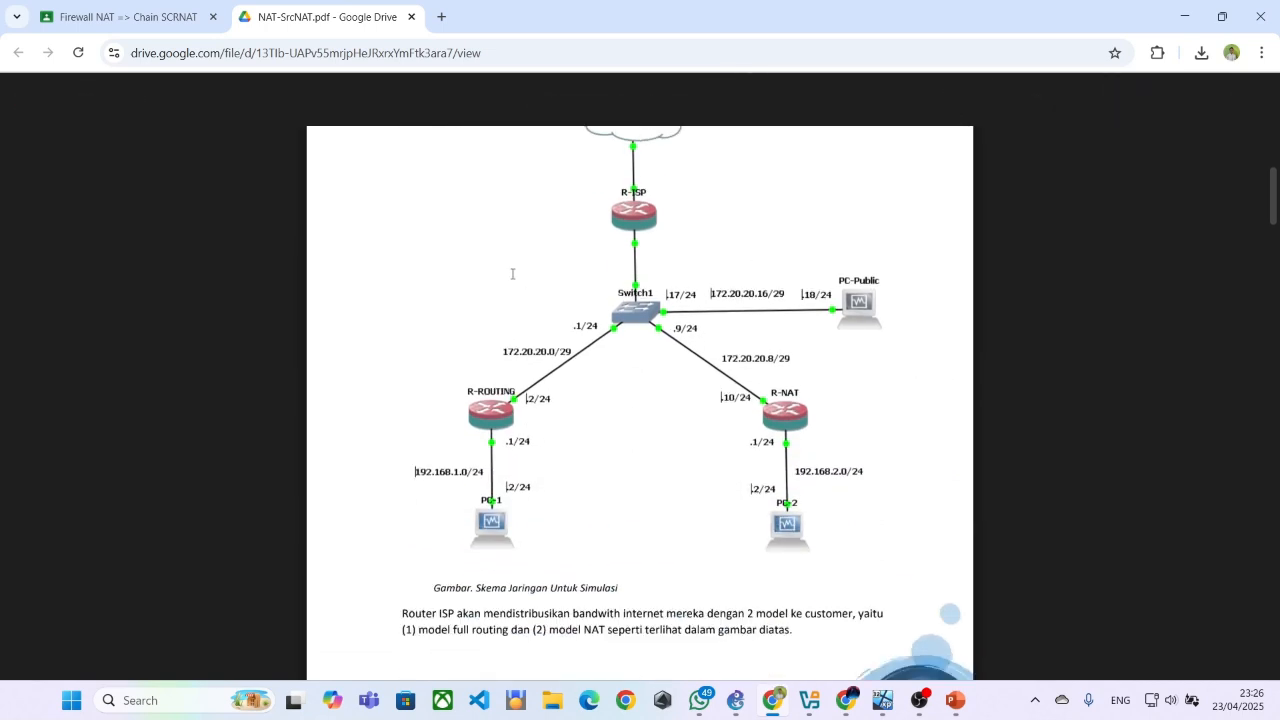
scroll(513, 274, up, 1)
scroll(505, 282, down, 5)
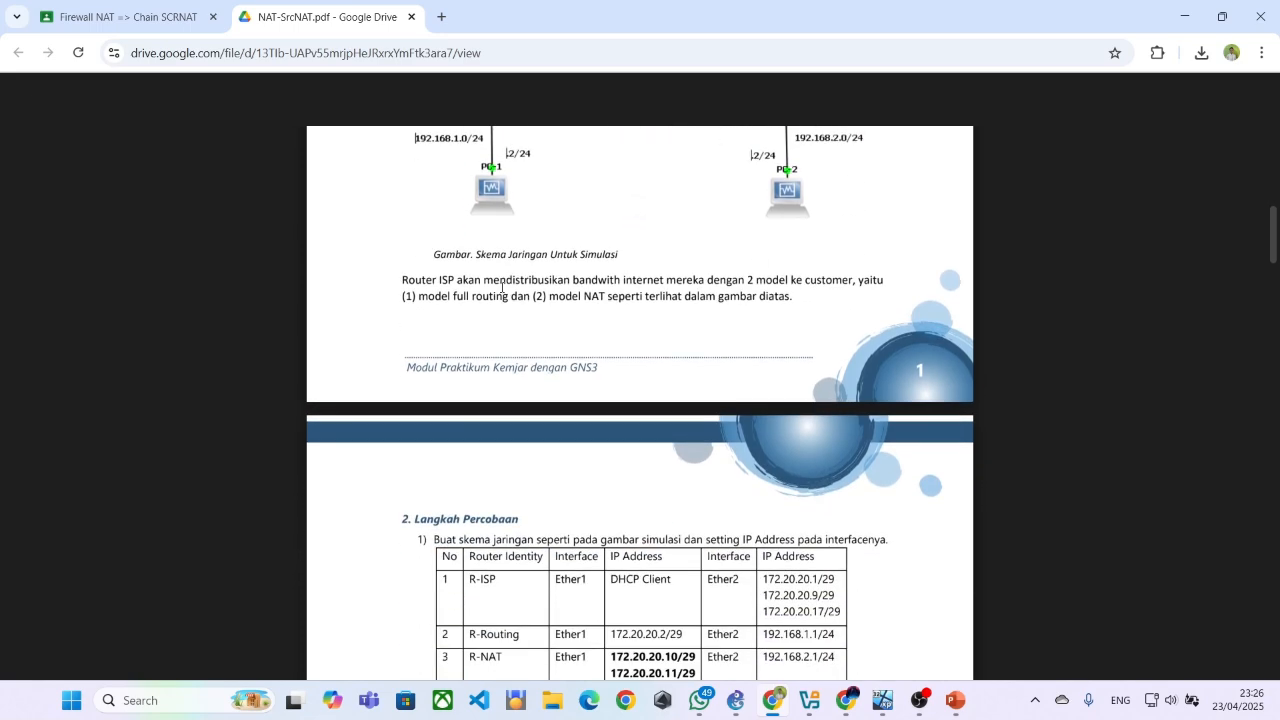
scroll(600, 292, down, 1)
scroll(397, 254, down, 2)
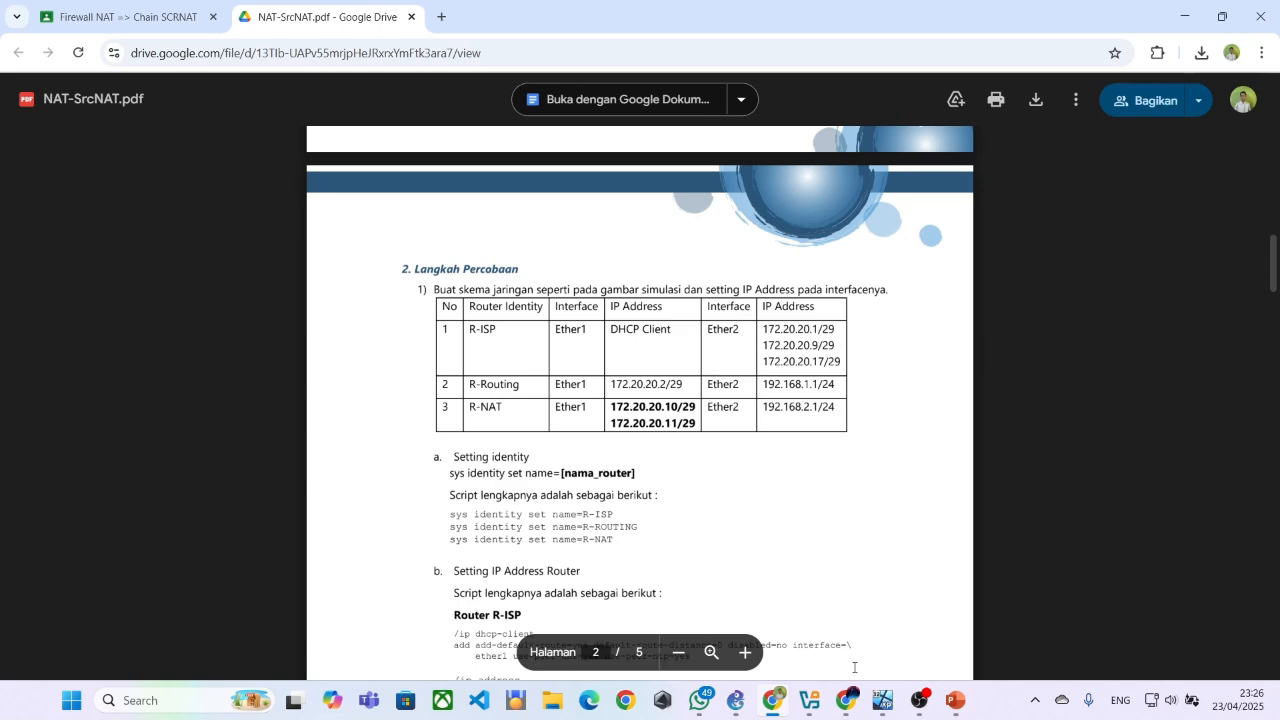
Return to the PC-Public virtual machine, close the TCP/IP properties with OK and bring up the R-ISP WinBox session
mouse_move(880, 690)
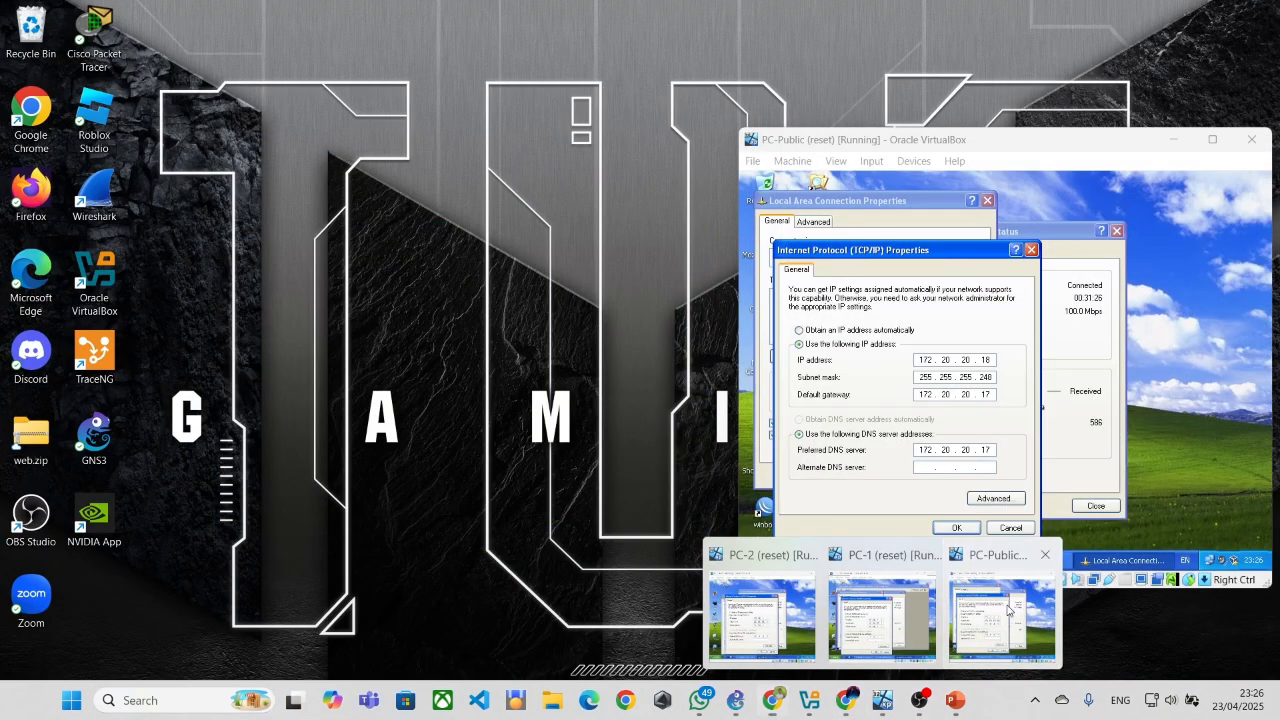
click(1002, 612)
click(958, 530)
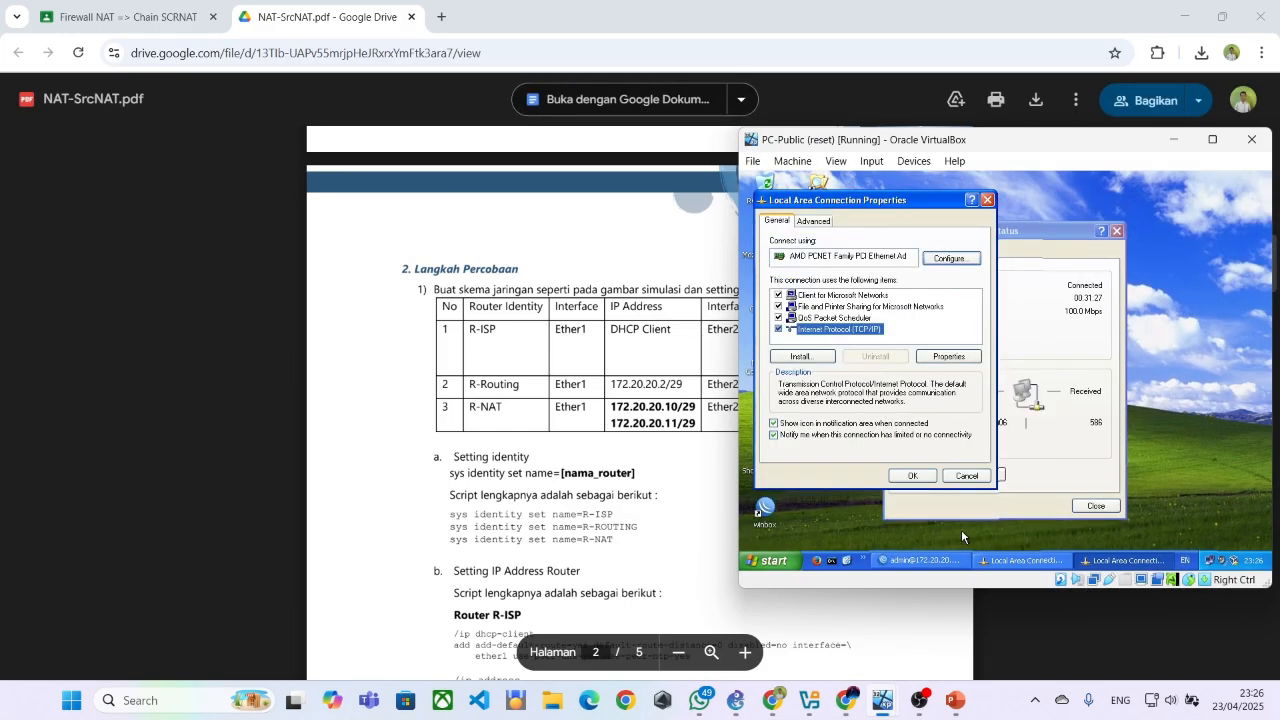
click(955, 563)
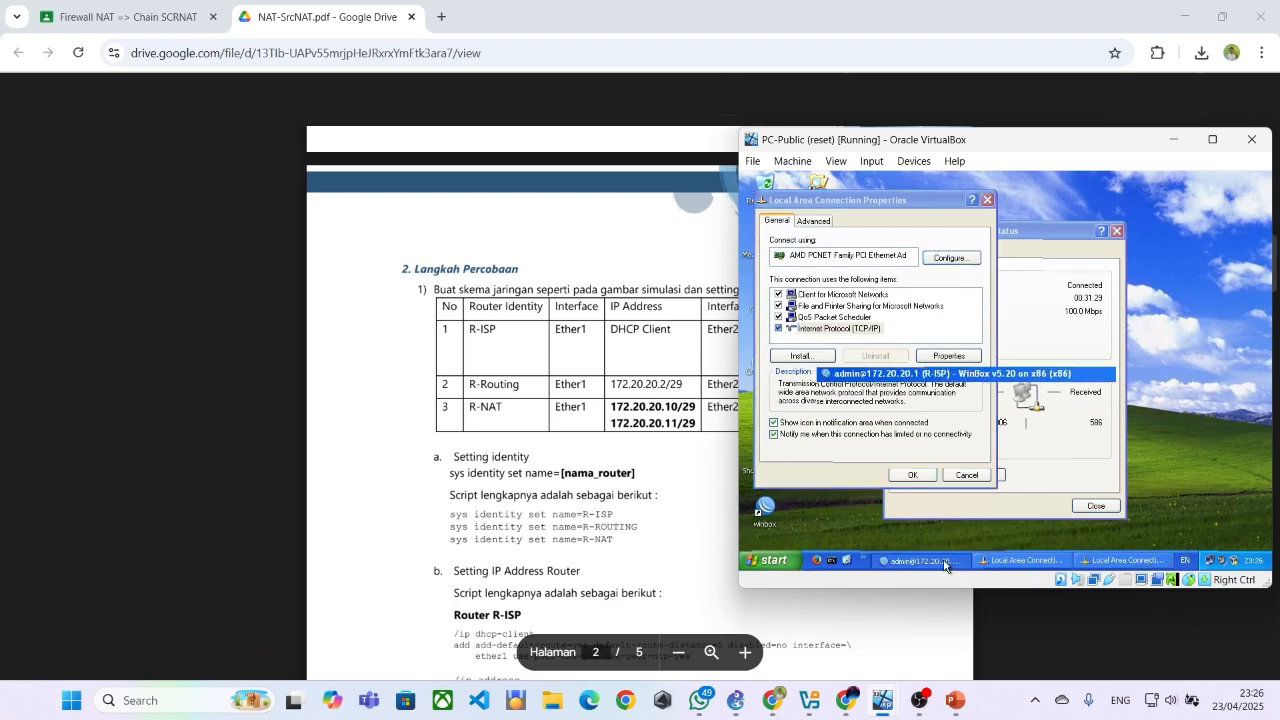
Open the DHCP Client list of R-ISP, view the new DHCP client form for ether1 and close the form without saving
click(803, 300)
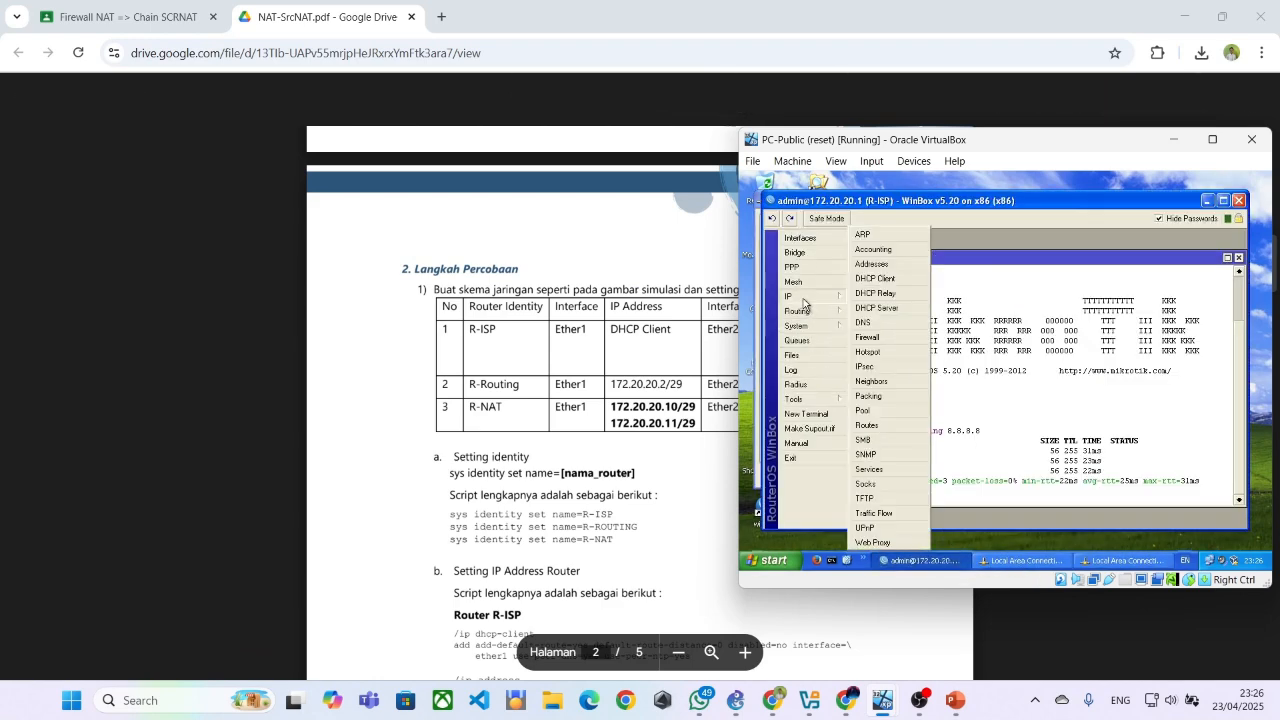
click(878, 280)
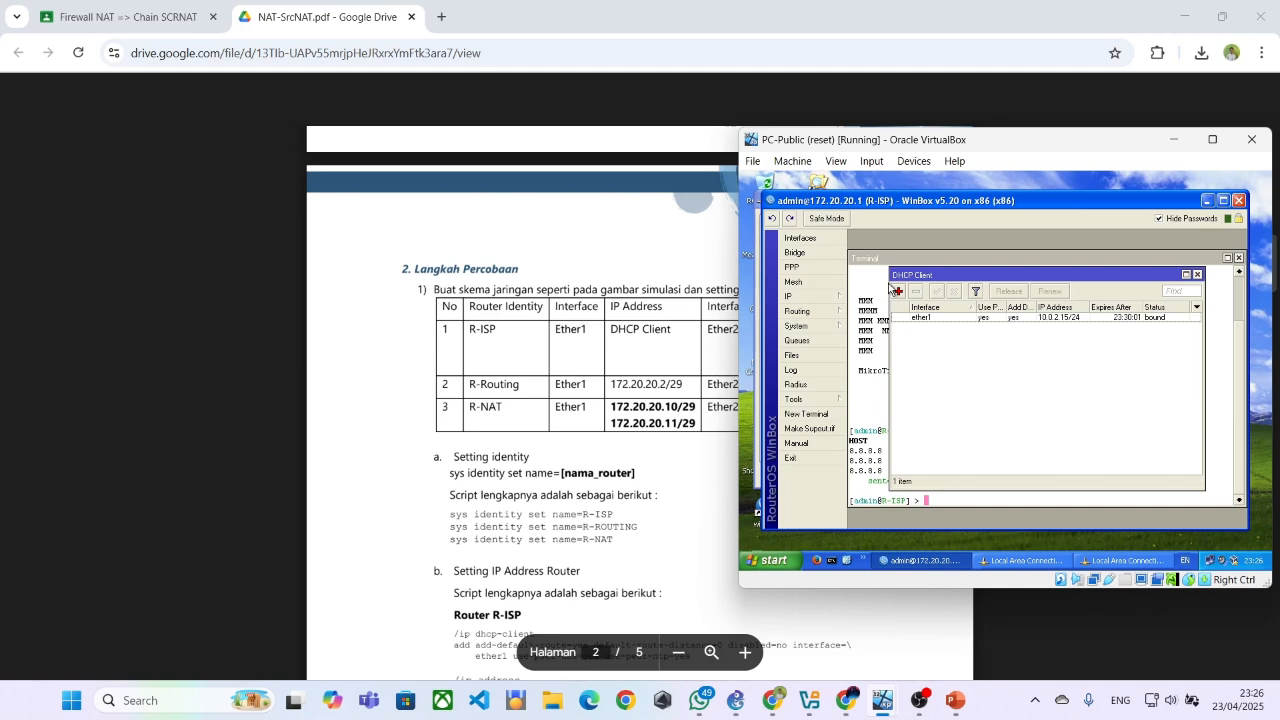
click(895, 290)
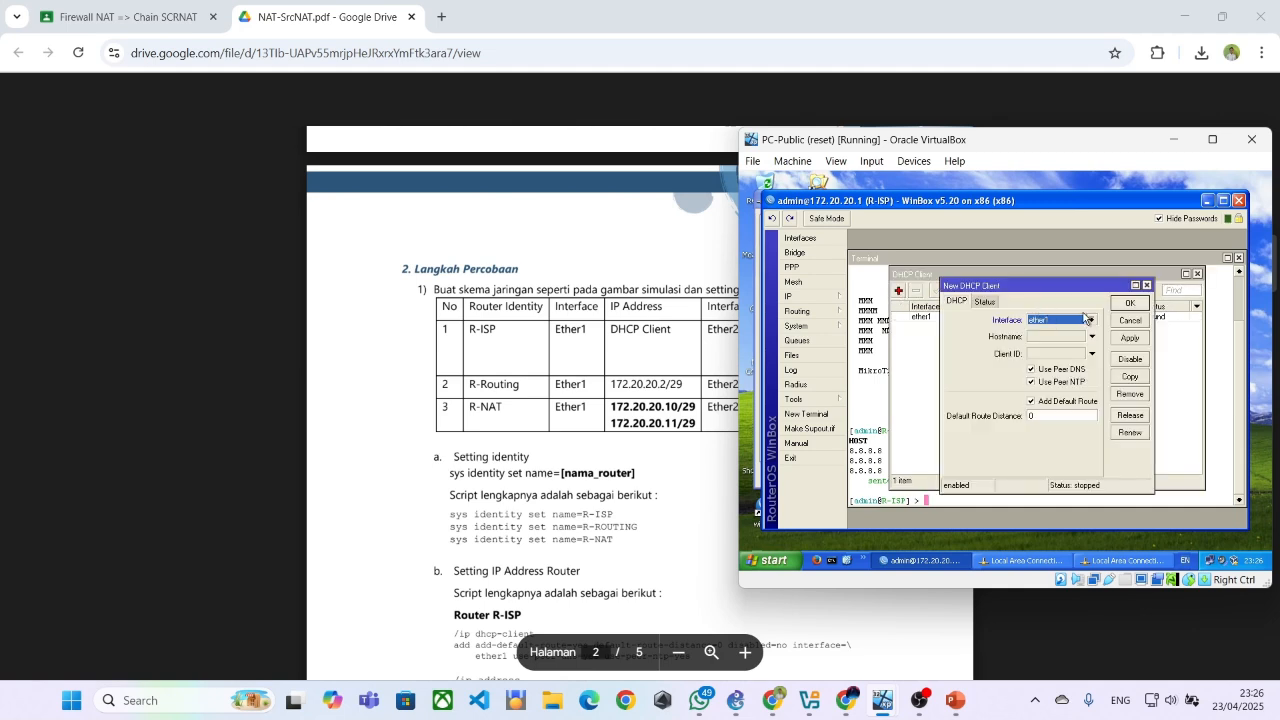
click(1146, 285)
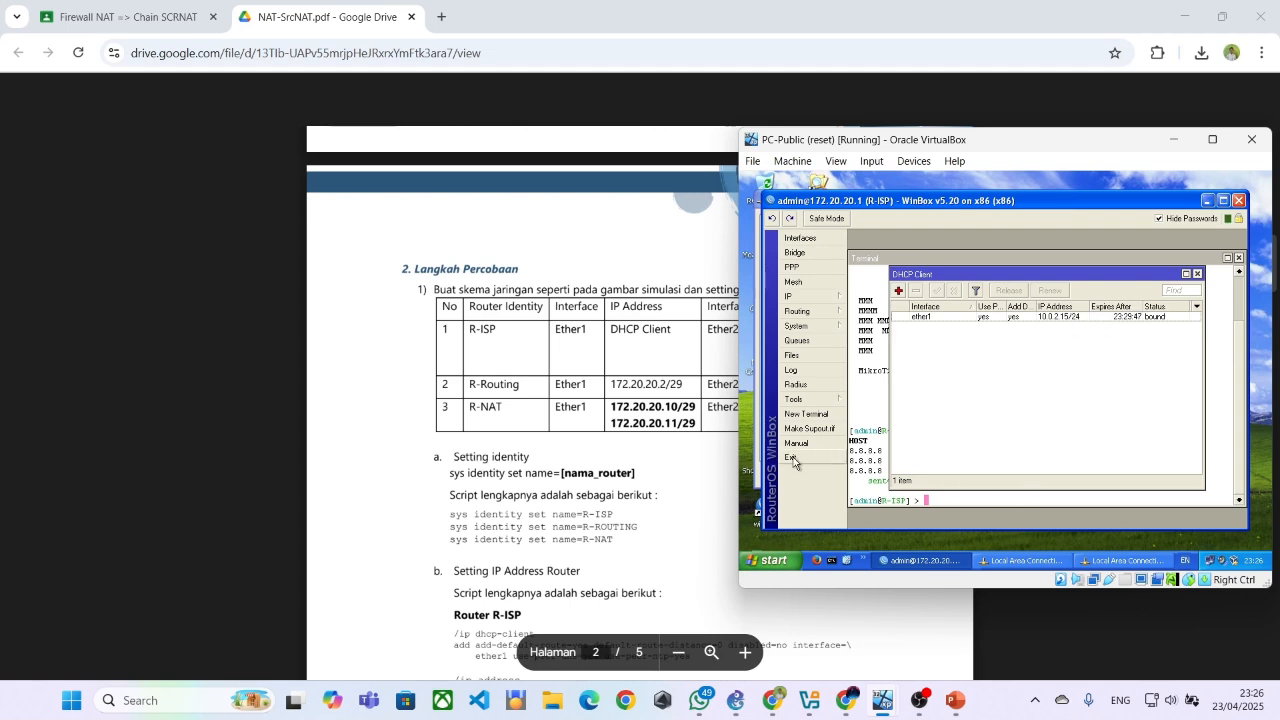
Open R-ISP's IP address list beside the module's Router R-ISP script, view the new address form and cancel it
scroll(652, 432, down, 1)
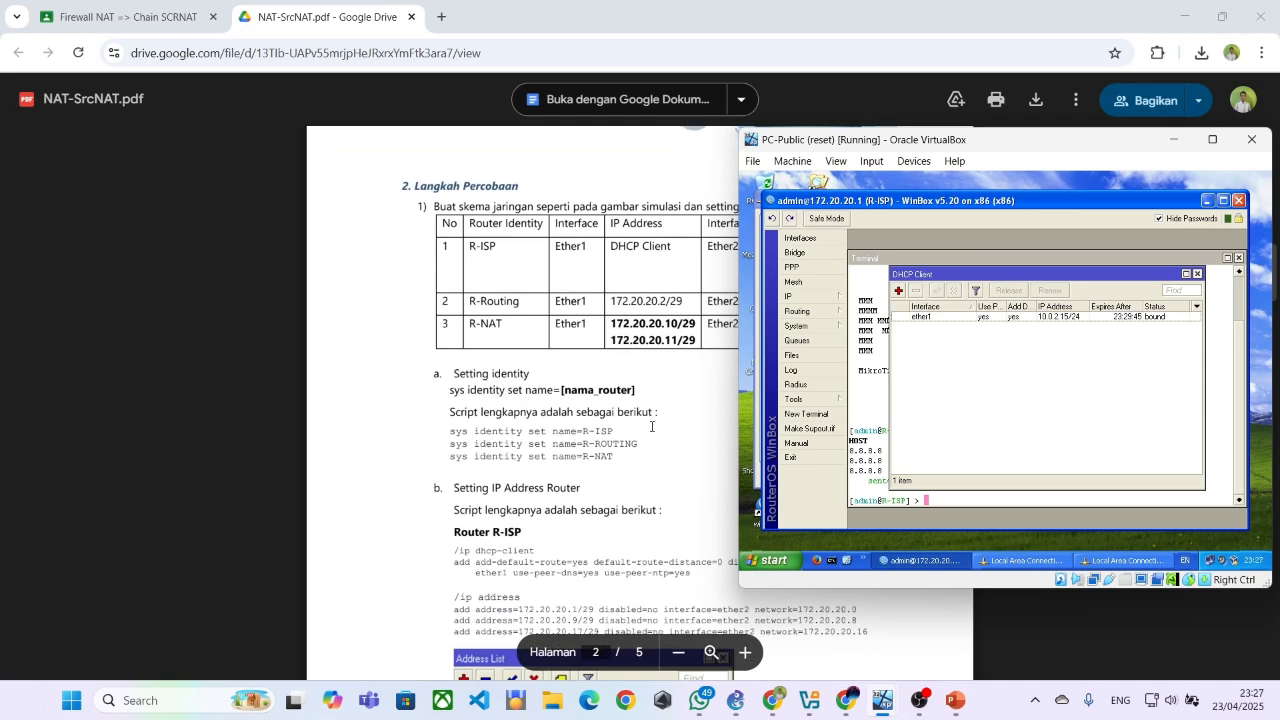
click(795, 296)
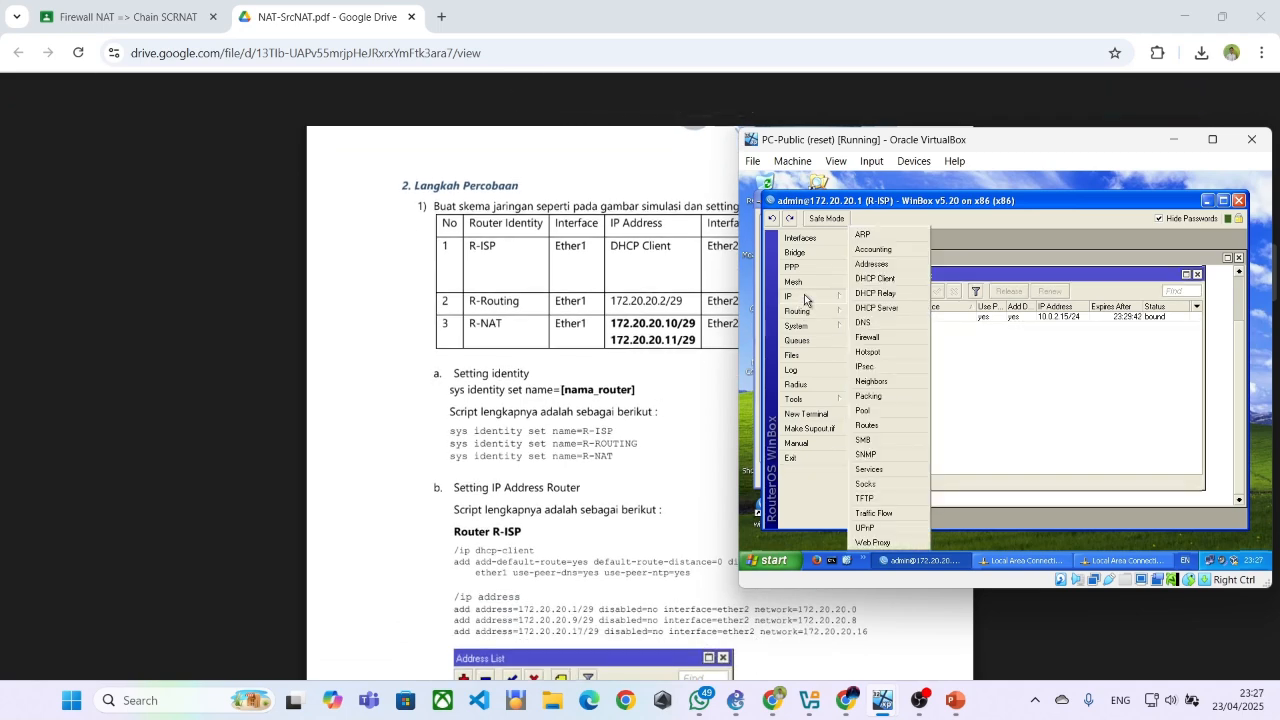
click(872, 265)
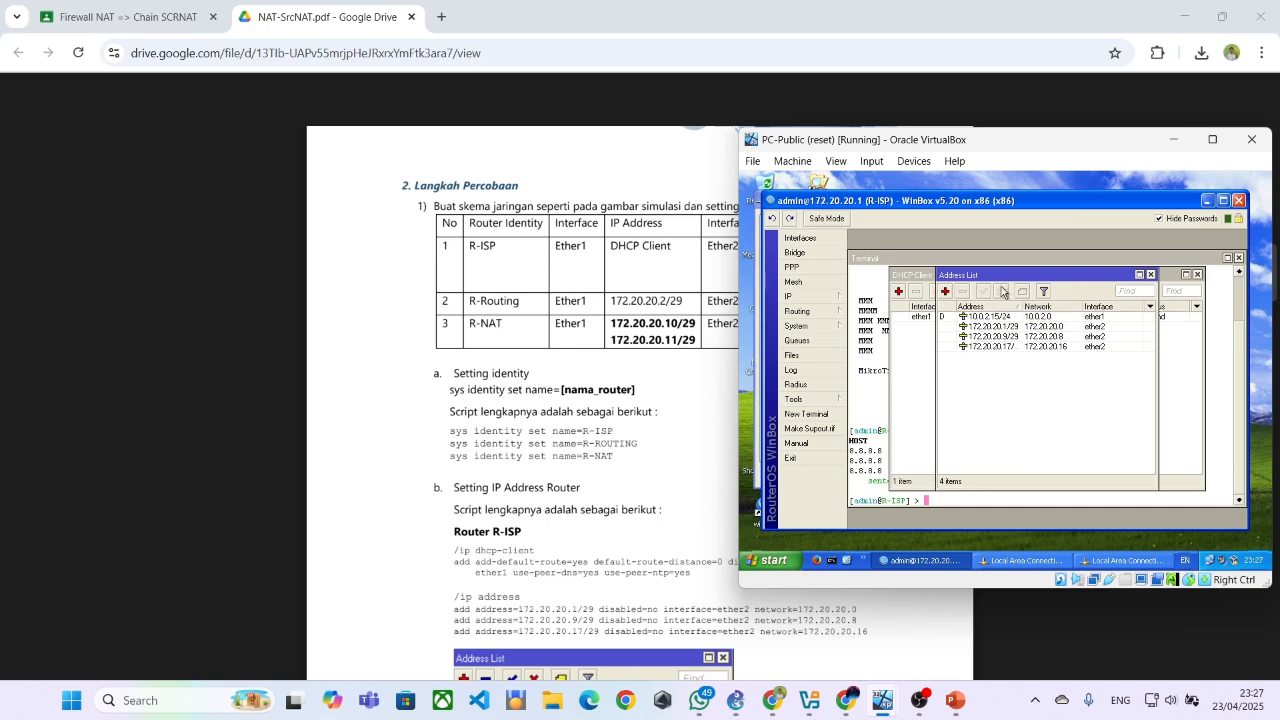
click(945, 291)
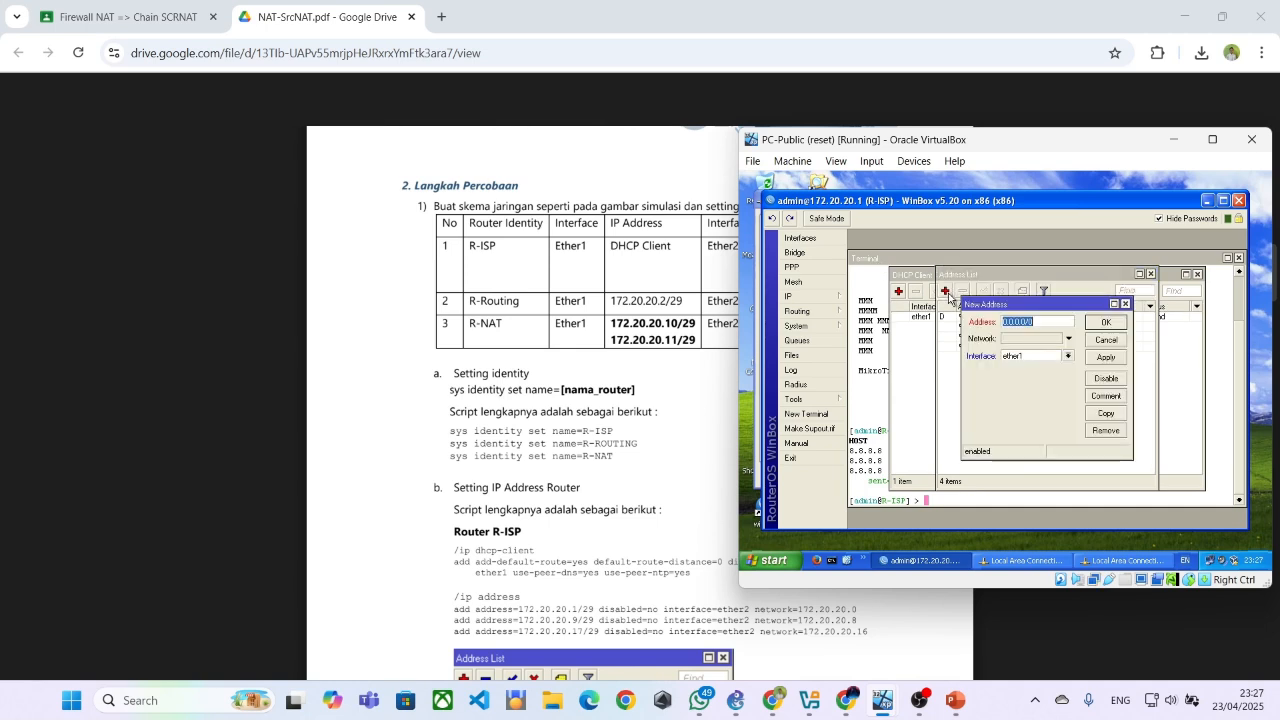
key(Tab)
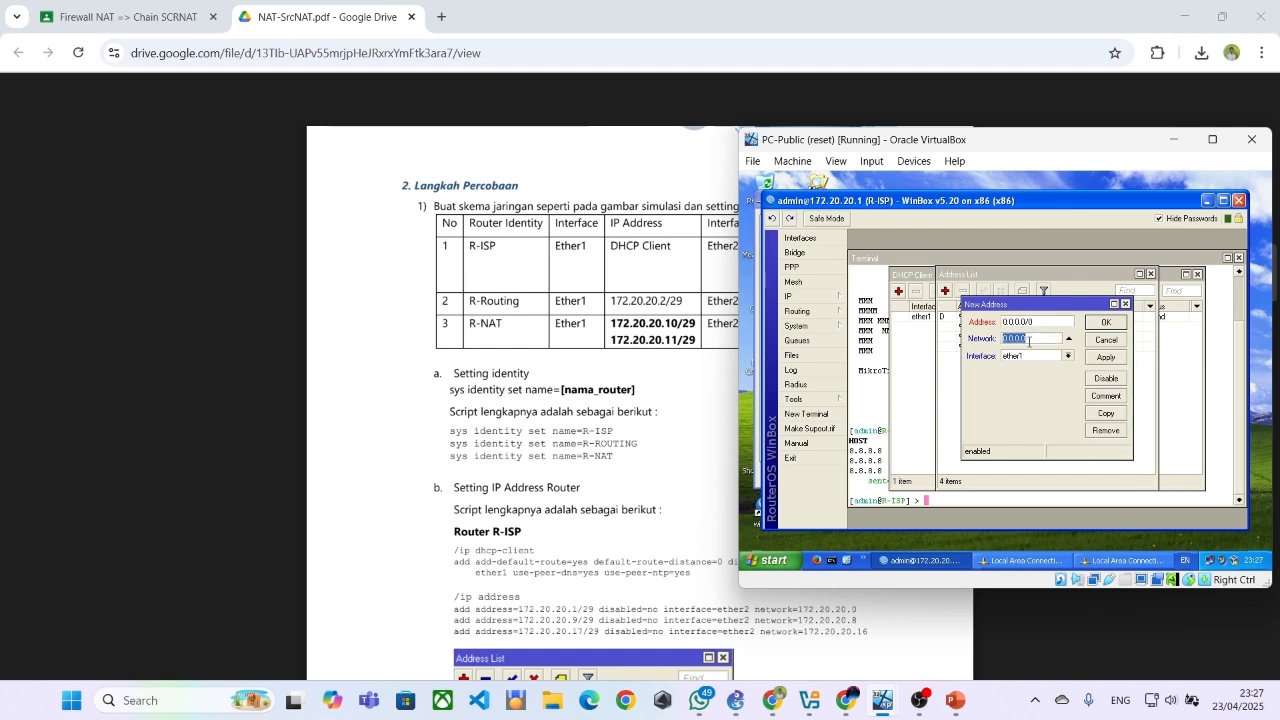
click(1096, 342)
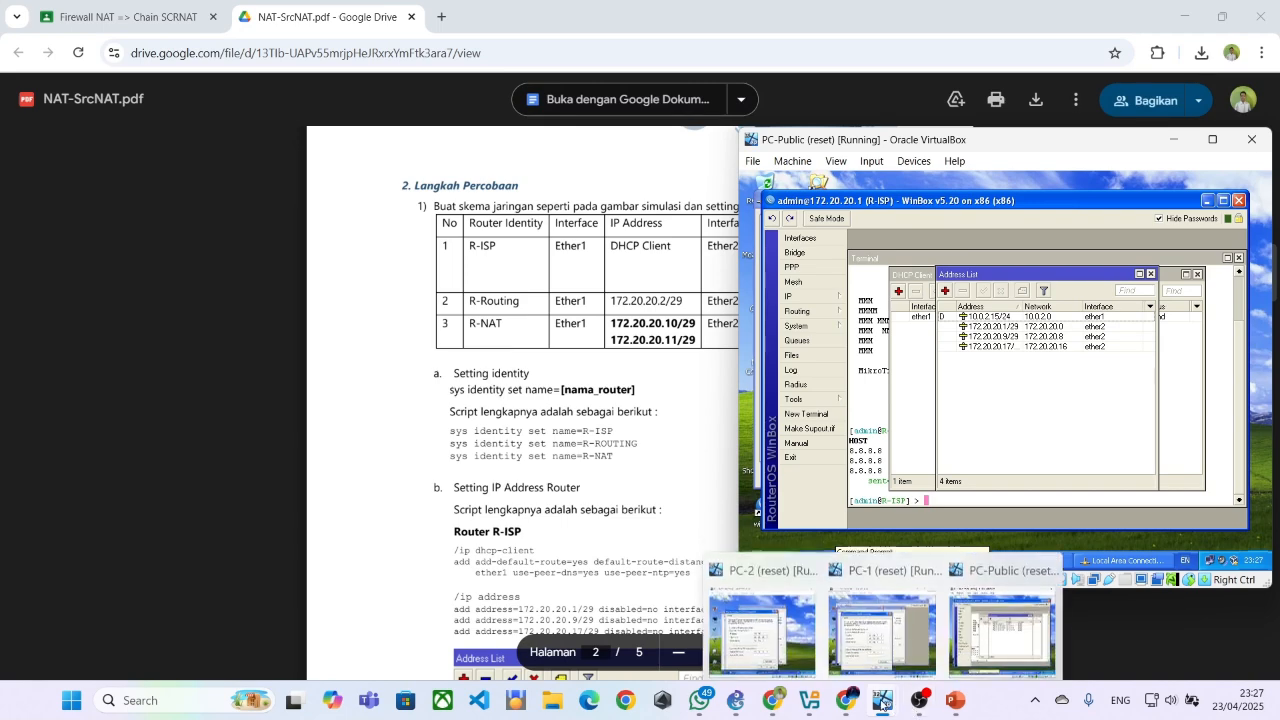
Switch to the GNS3 topology and bring the PC-Public window with R-ISP's address list in front of it
click(734, 703)
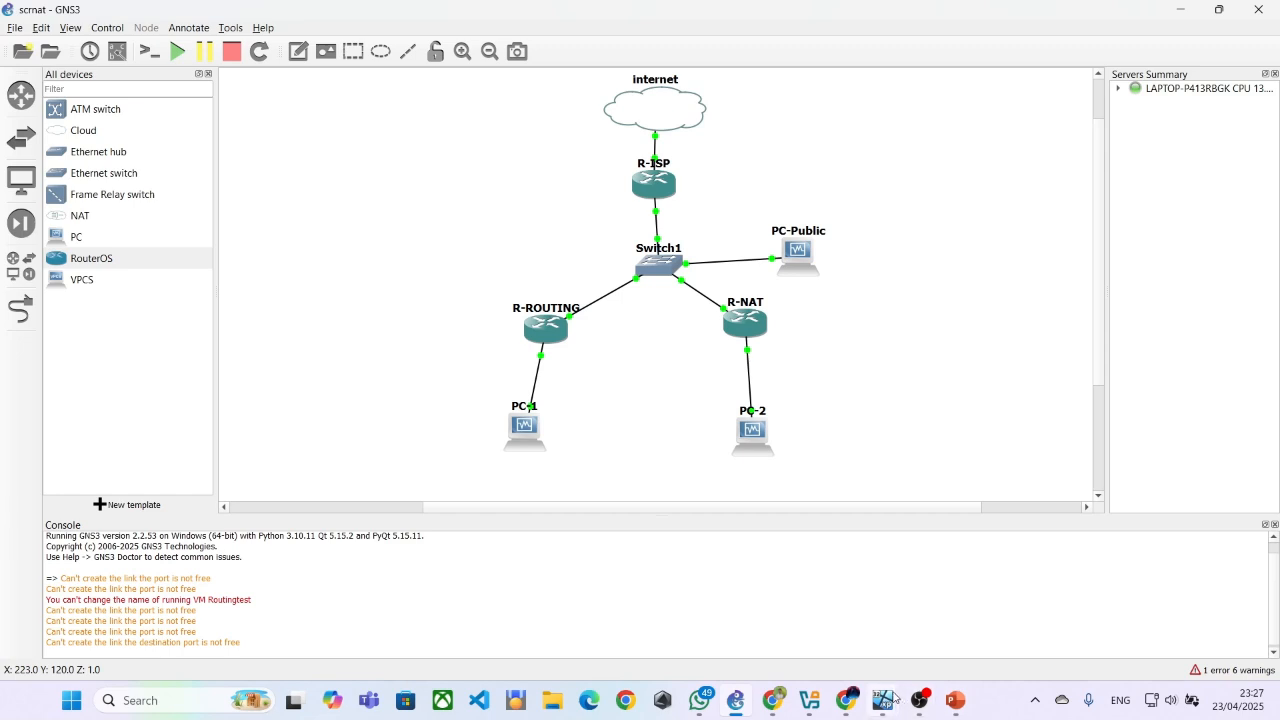
mouse_move(870, 695)
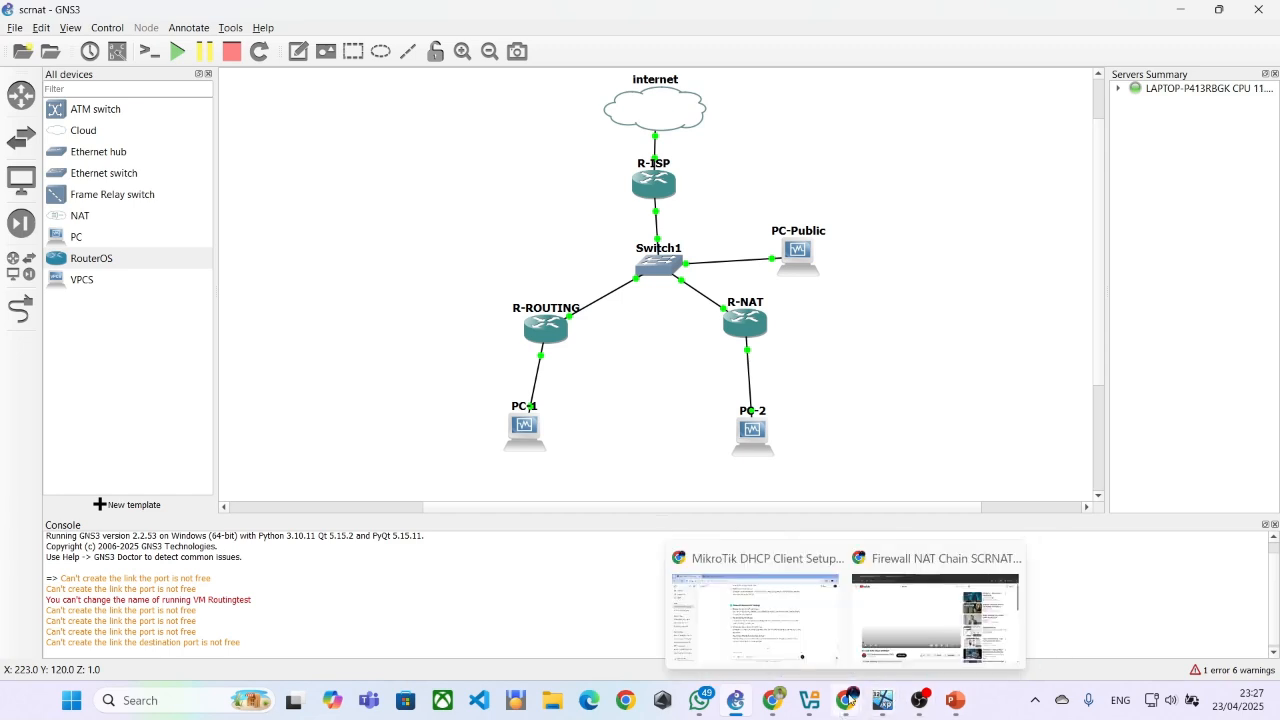
click(915, 709)
click(916, 702)
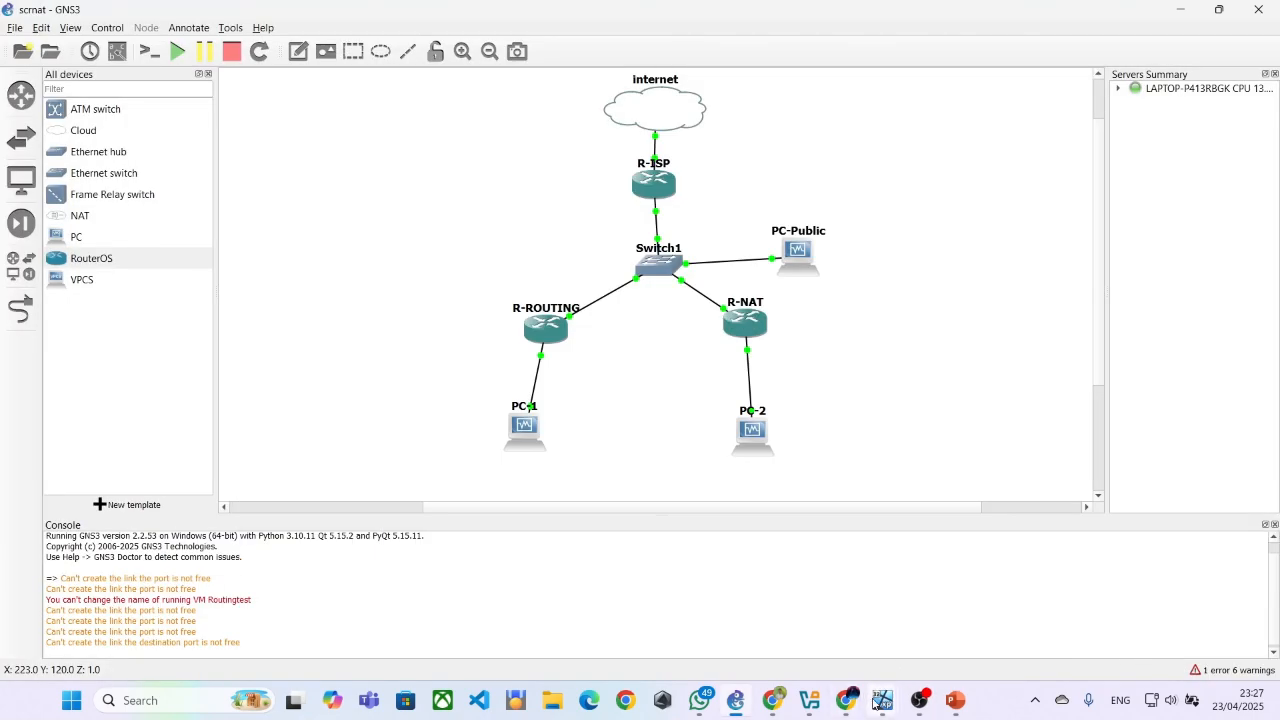
mouse_move(875, 703)
click(955, 570)
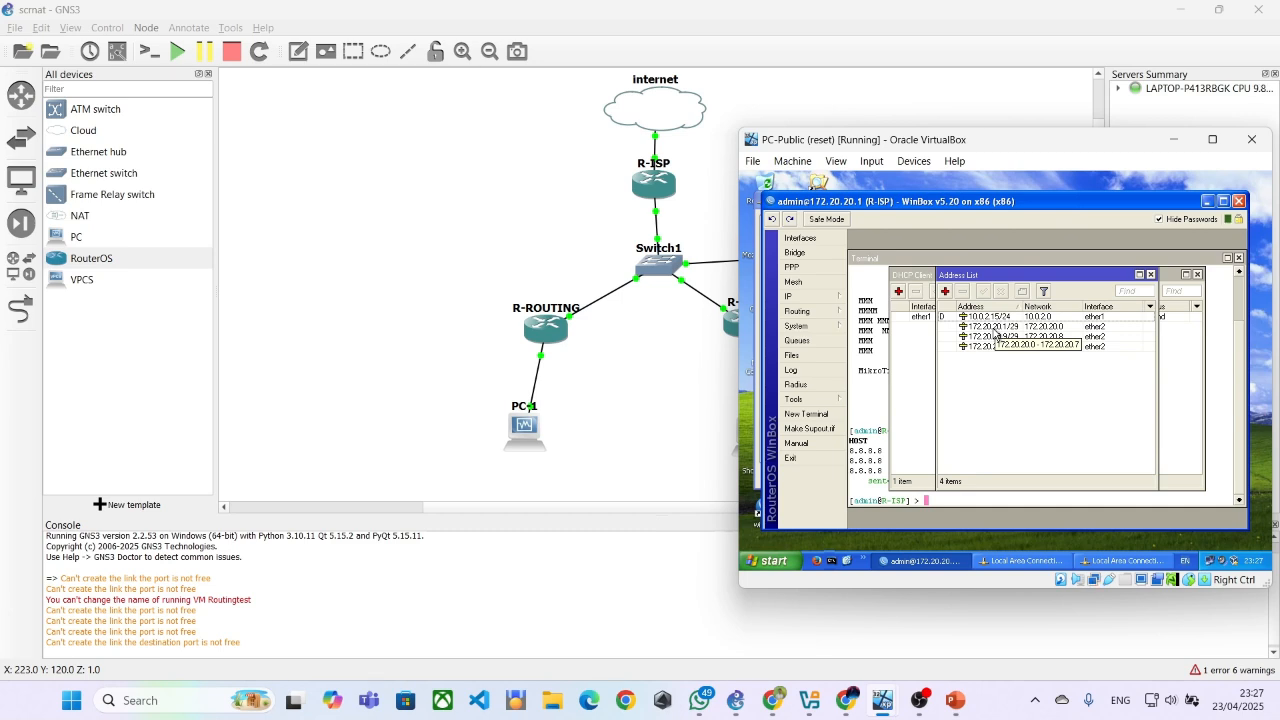
Bring up the PC-1 and PC-2 virtual machines and view PC-1's R-ROUTING WinBox session and TCP/IP properties
mouse_move(884, 700)
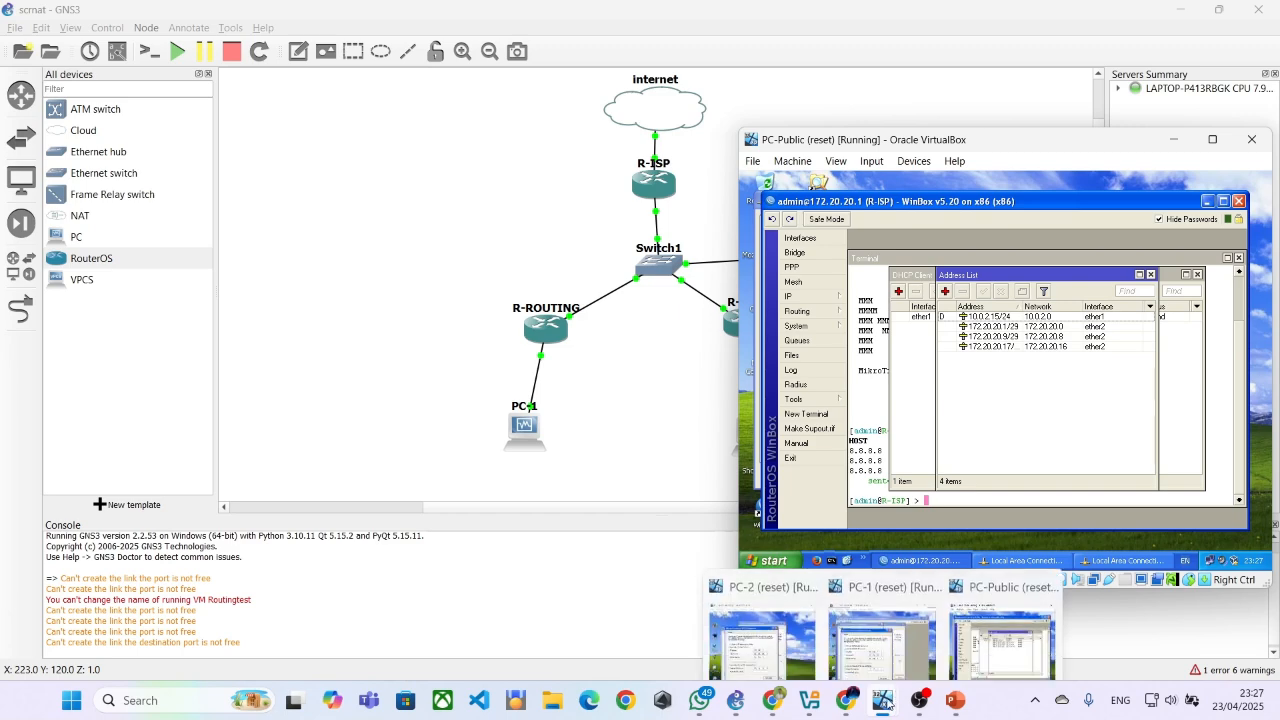
click(885, 607)
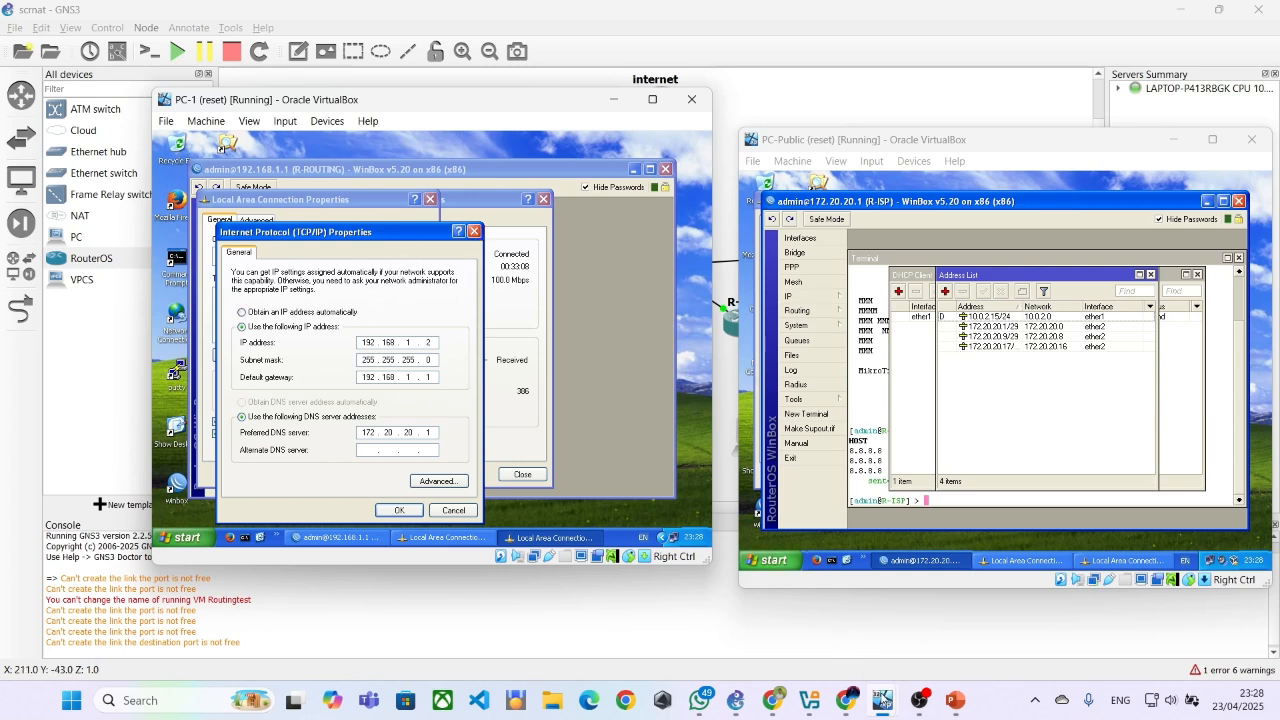
mouse_move(884, 700)
click(760, 596)
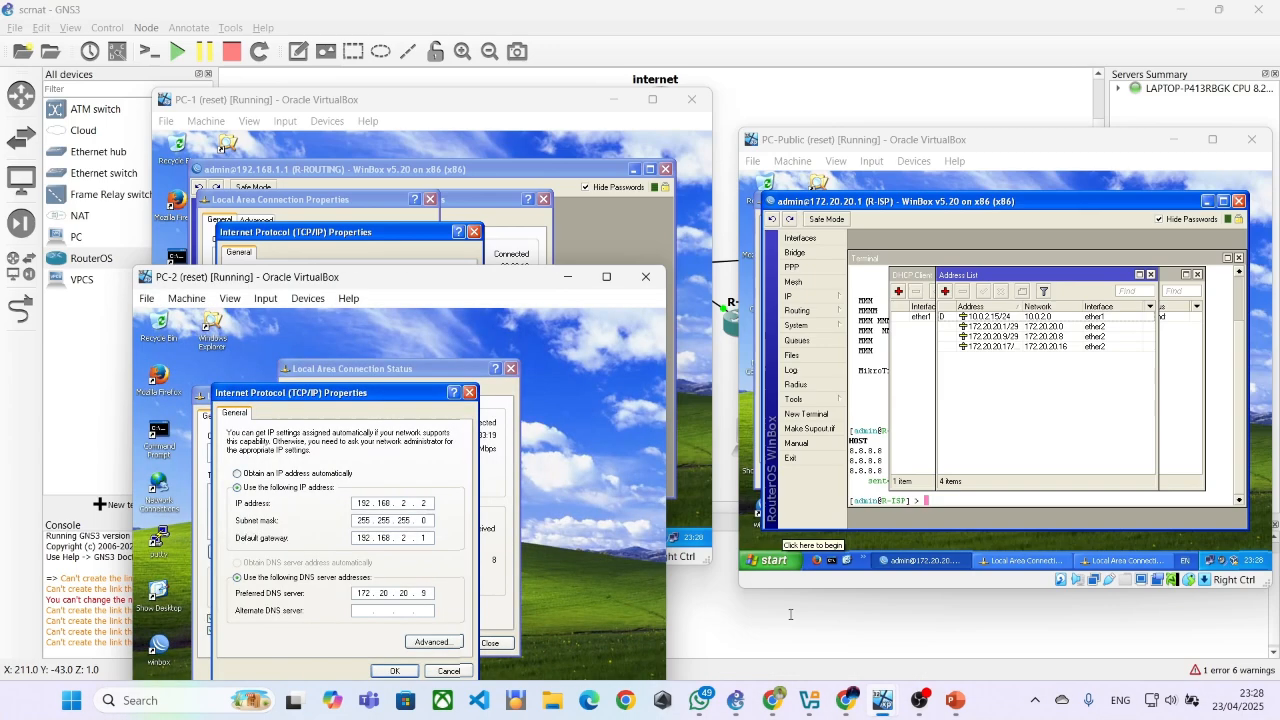
click(537, 252)
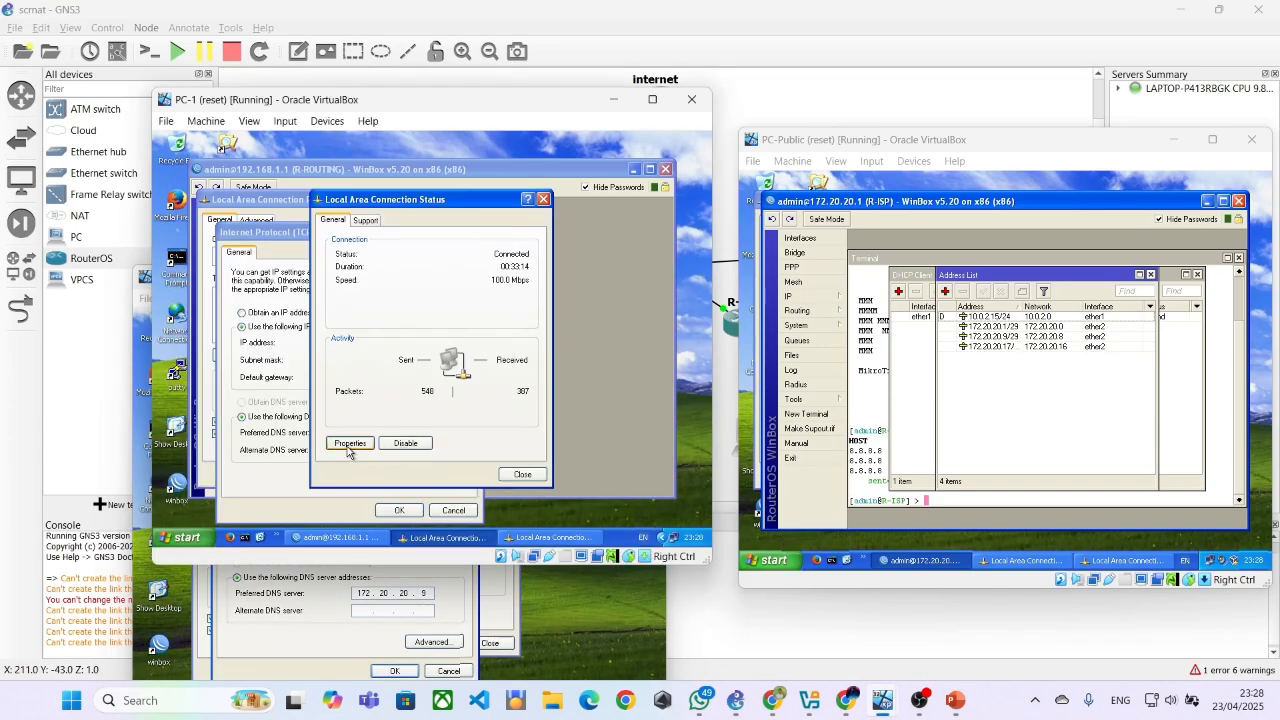
click(560, 401)
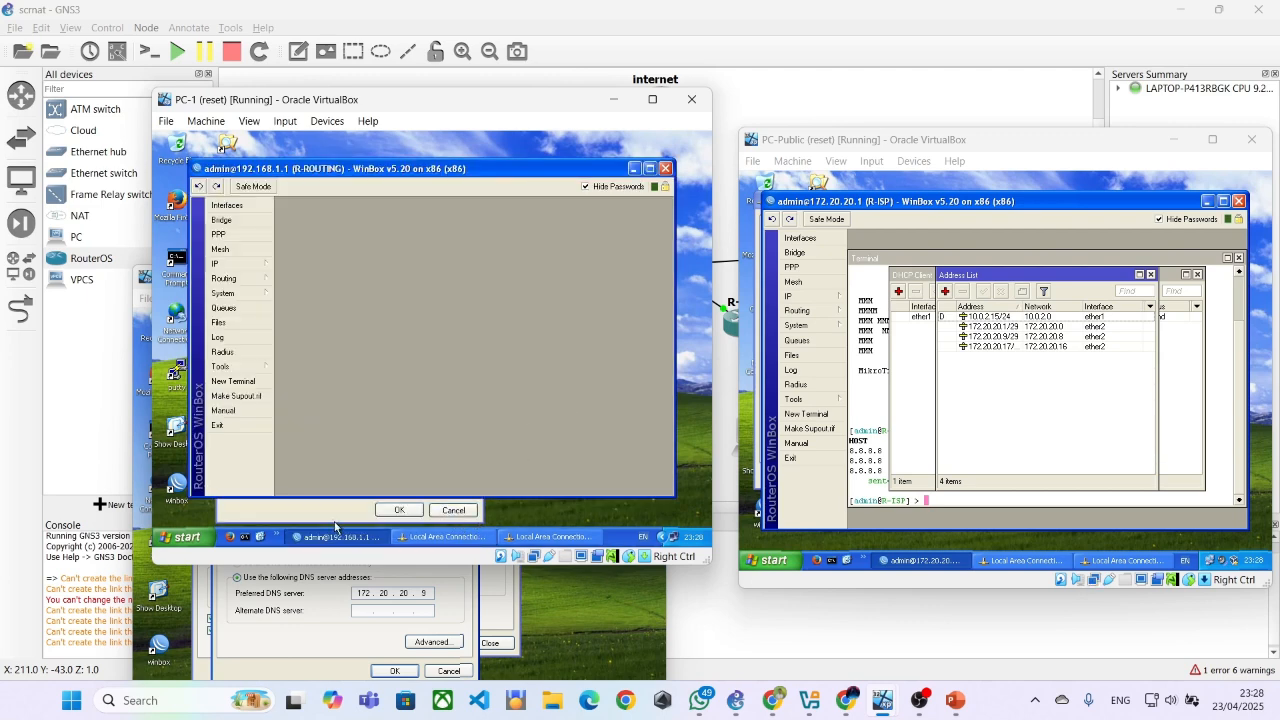
click(338, 518)
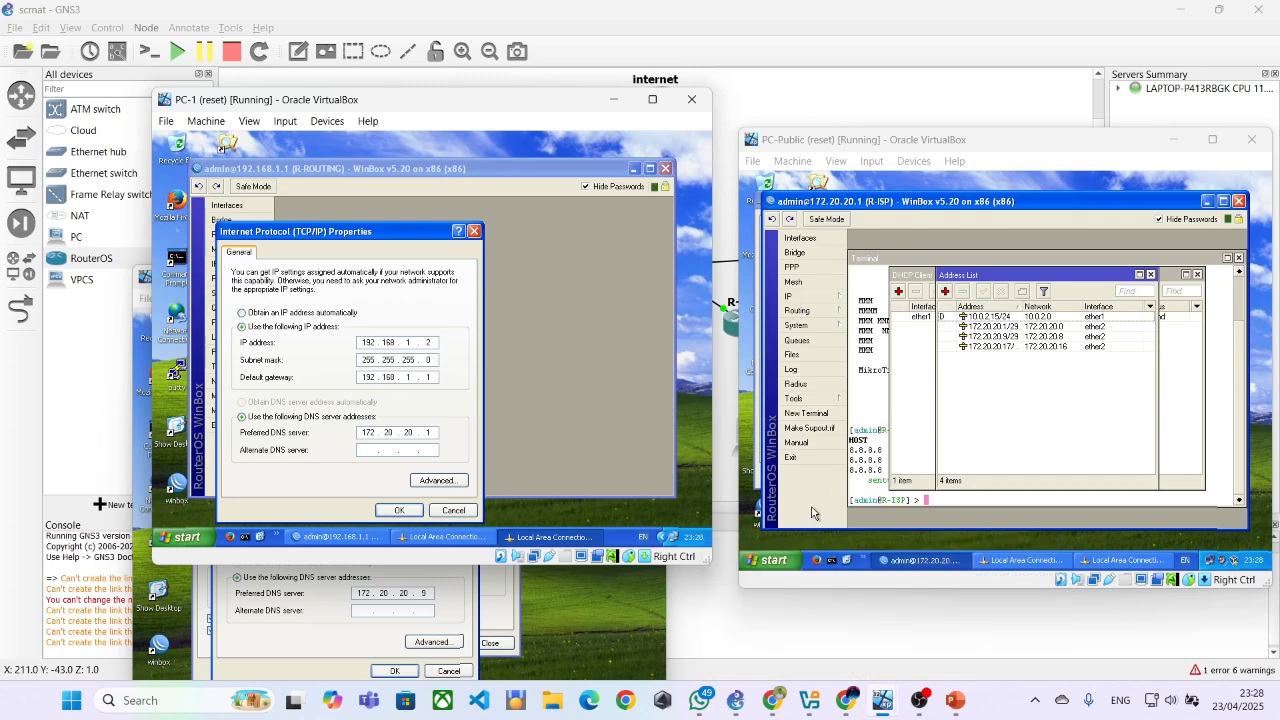
Open the Internet Protocol (TCP/IP) properties of PC-Public's Local Area Connection
click(1110, 559)
click(1024, 559)
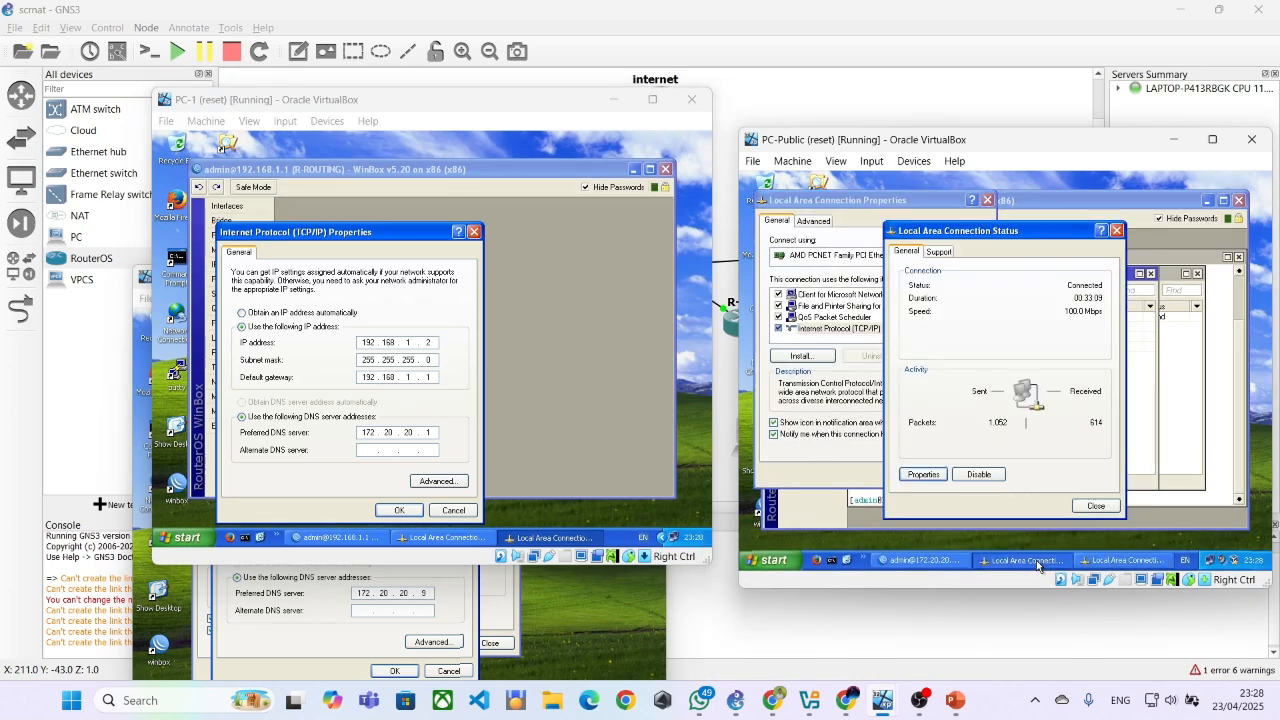
click(924, 476)
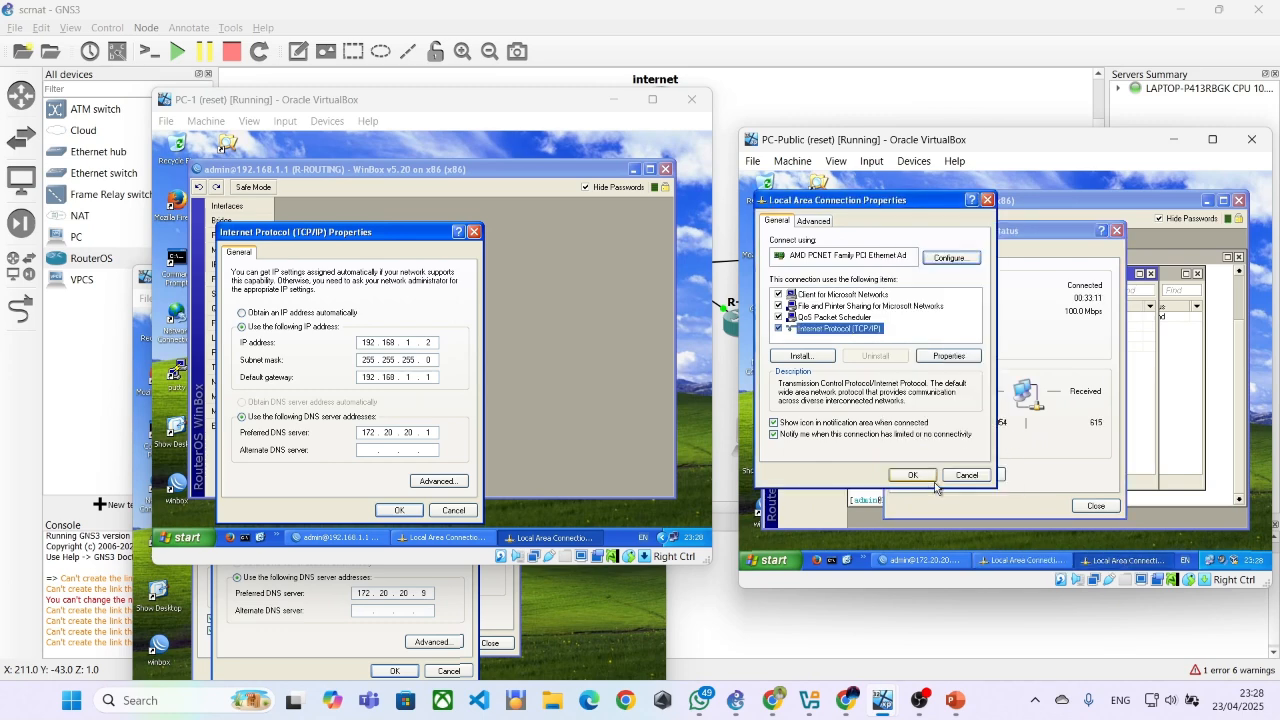
double_click(856, 329)
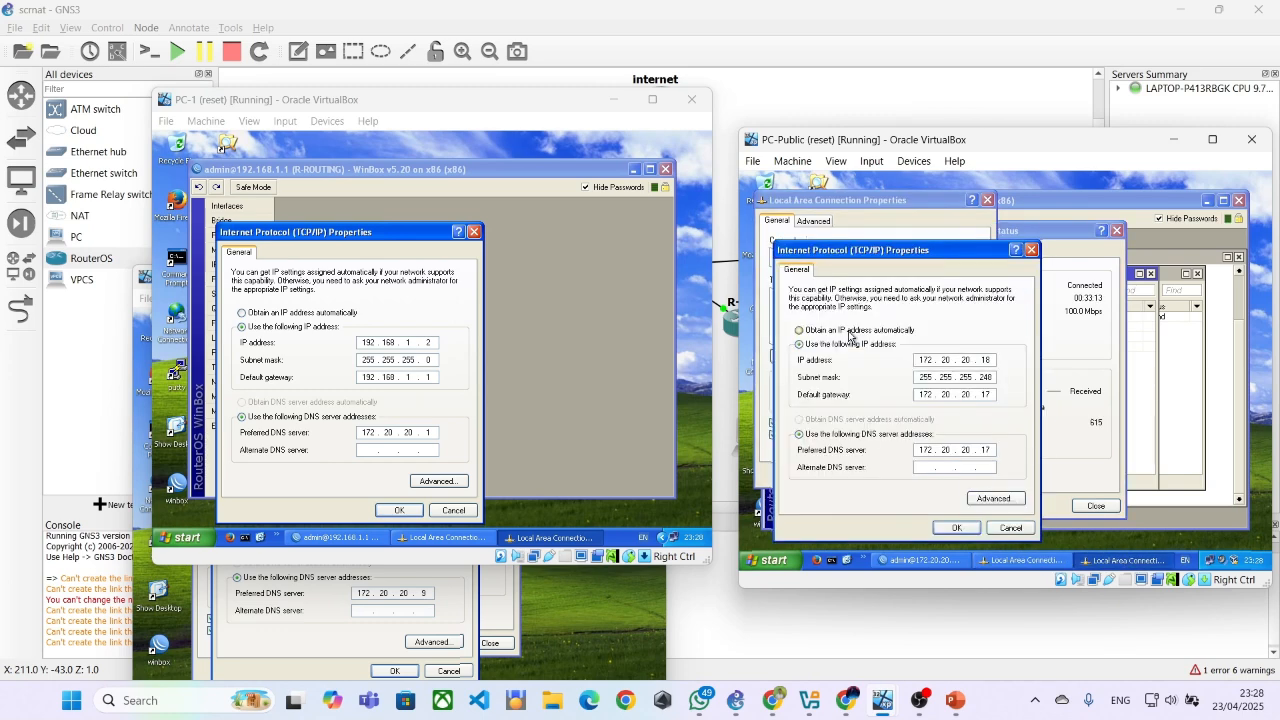
click(988, 205)
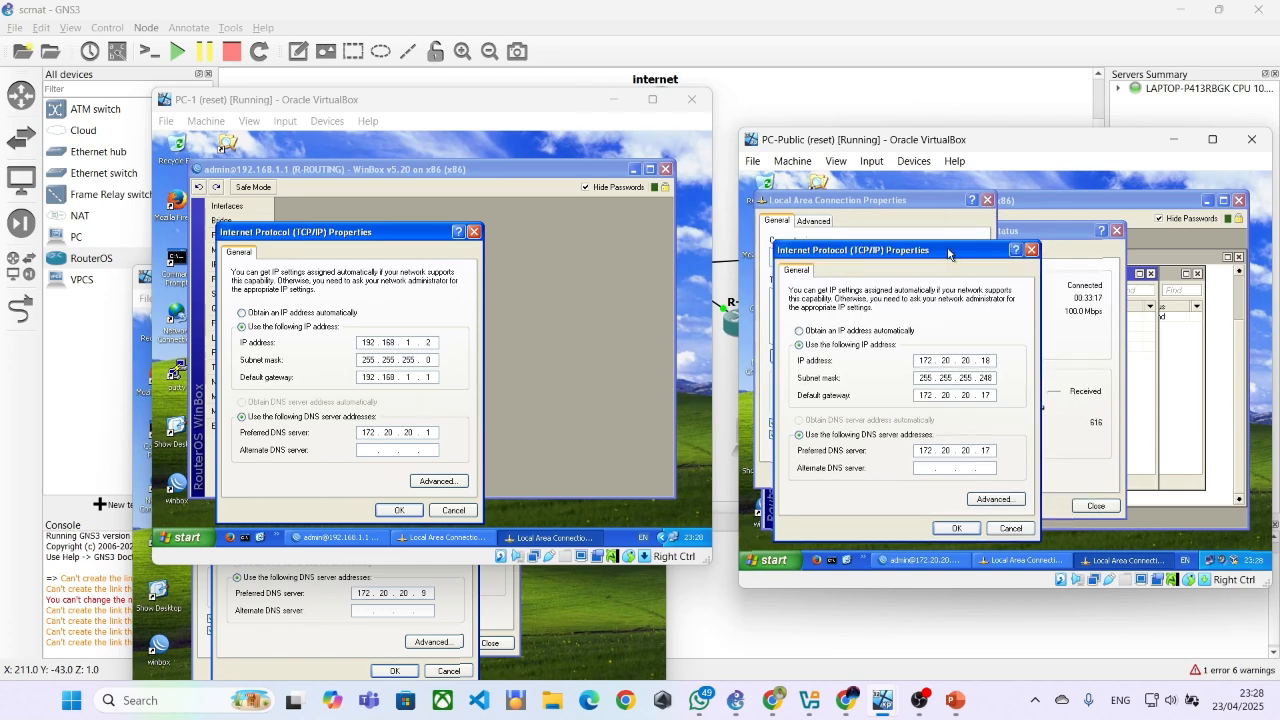
Move PC-Public's connection dialogs aside and select the 172.20.20.17 entry in R-ISP's address list to compare it with the TCP/IP settings
drag(948, 254, 921, 297)
drag(1028, 241, 1225, 214)
click(1022, 270)
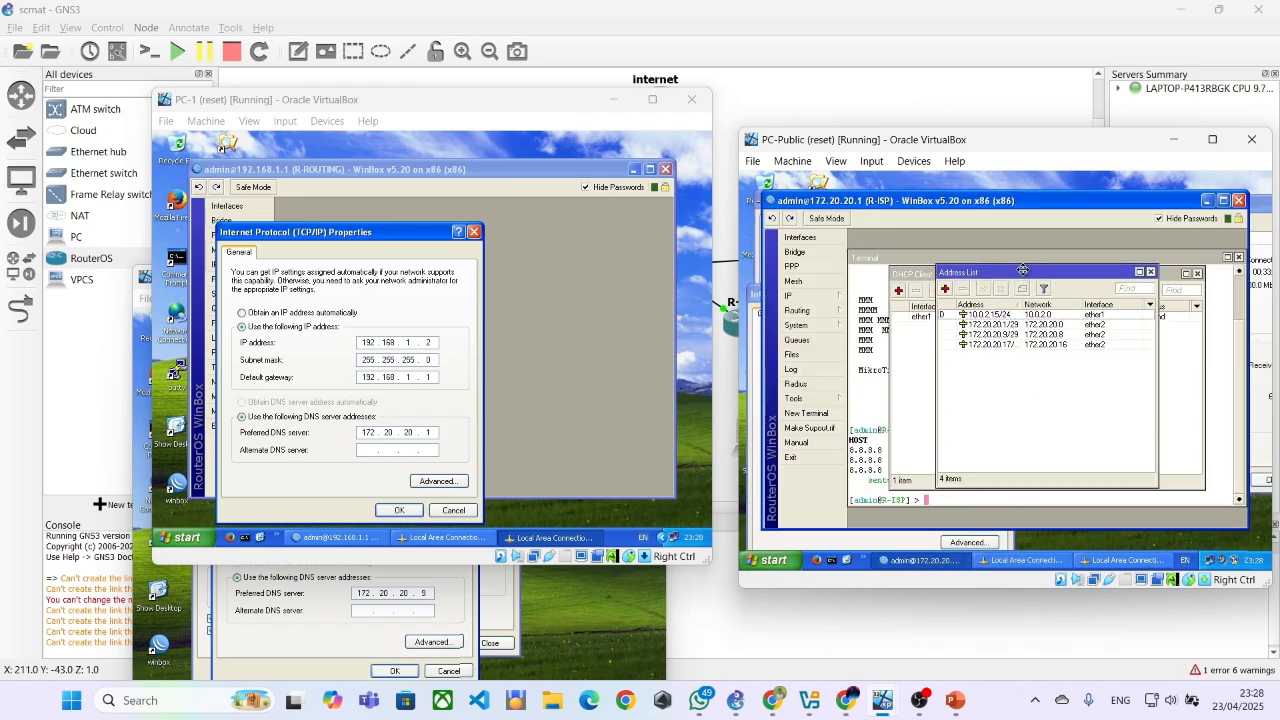
click(992, 346)
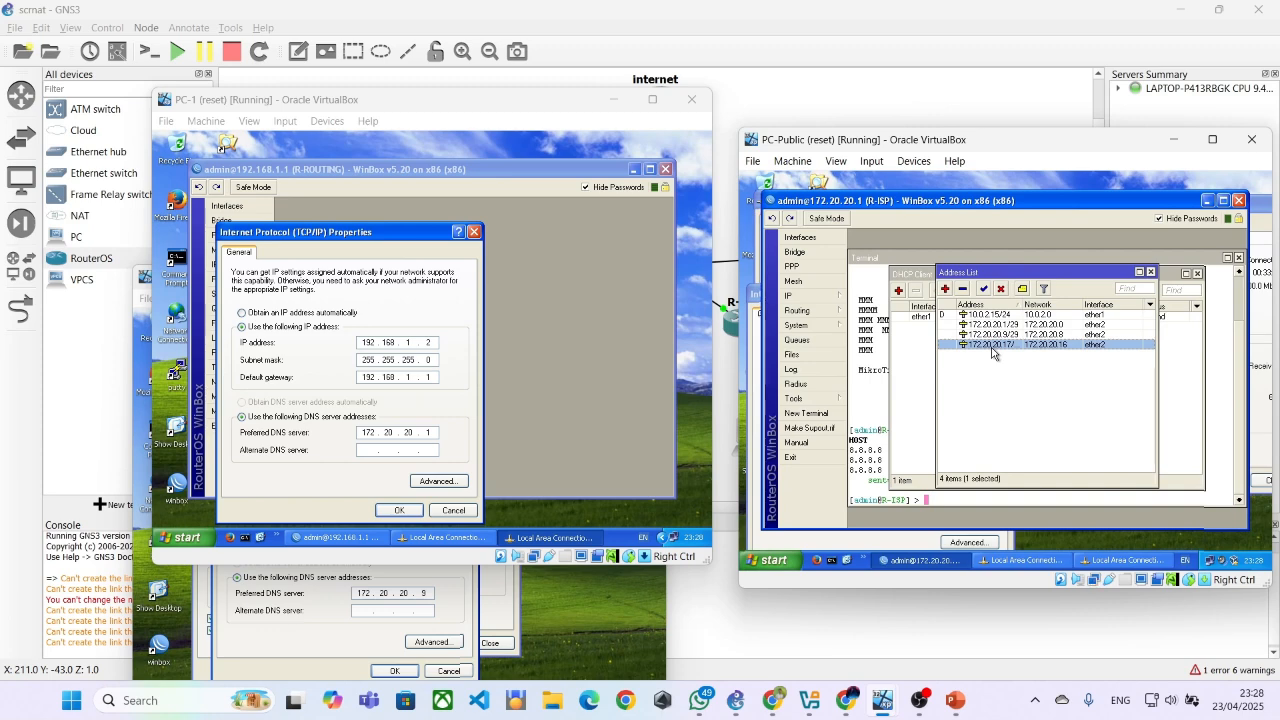
click(917, 545)
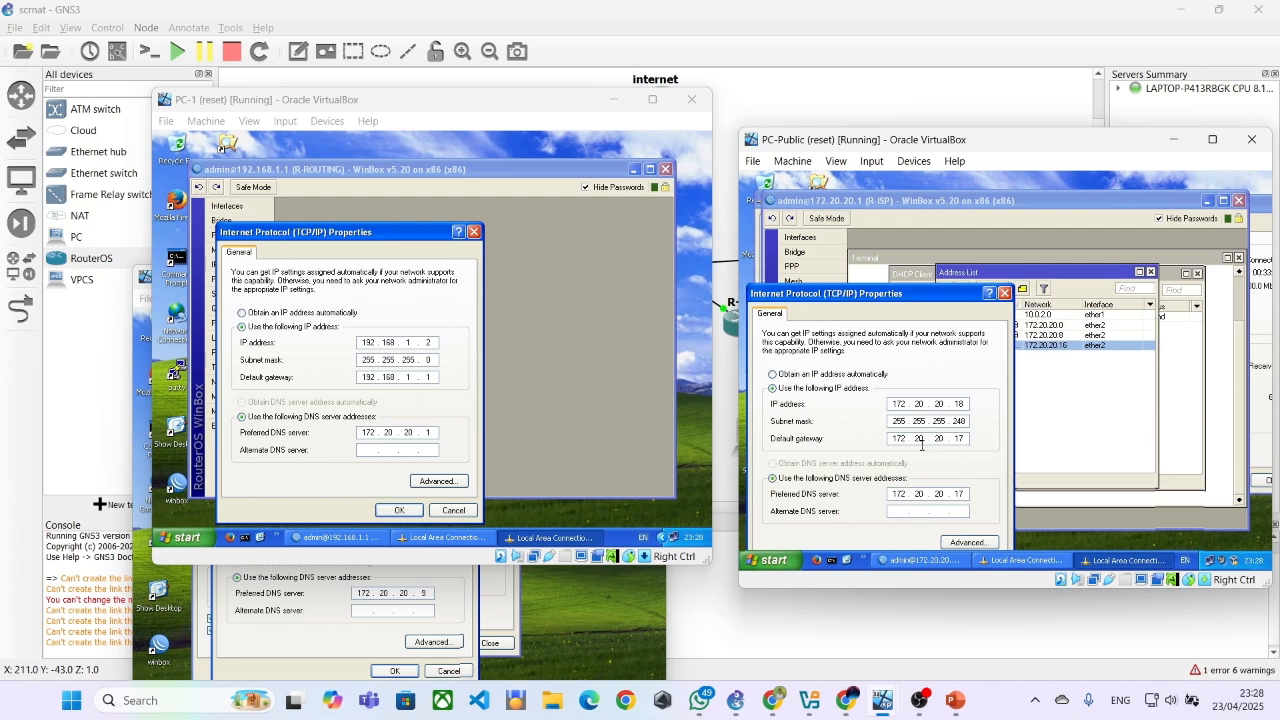
Minimize the R-ISP WinBox window and reposition the Local Area Connection Status dialog to examine PC-Public's IP, gateway and DNS settings
click(1074, 516)
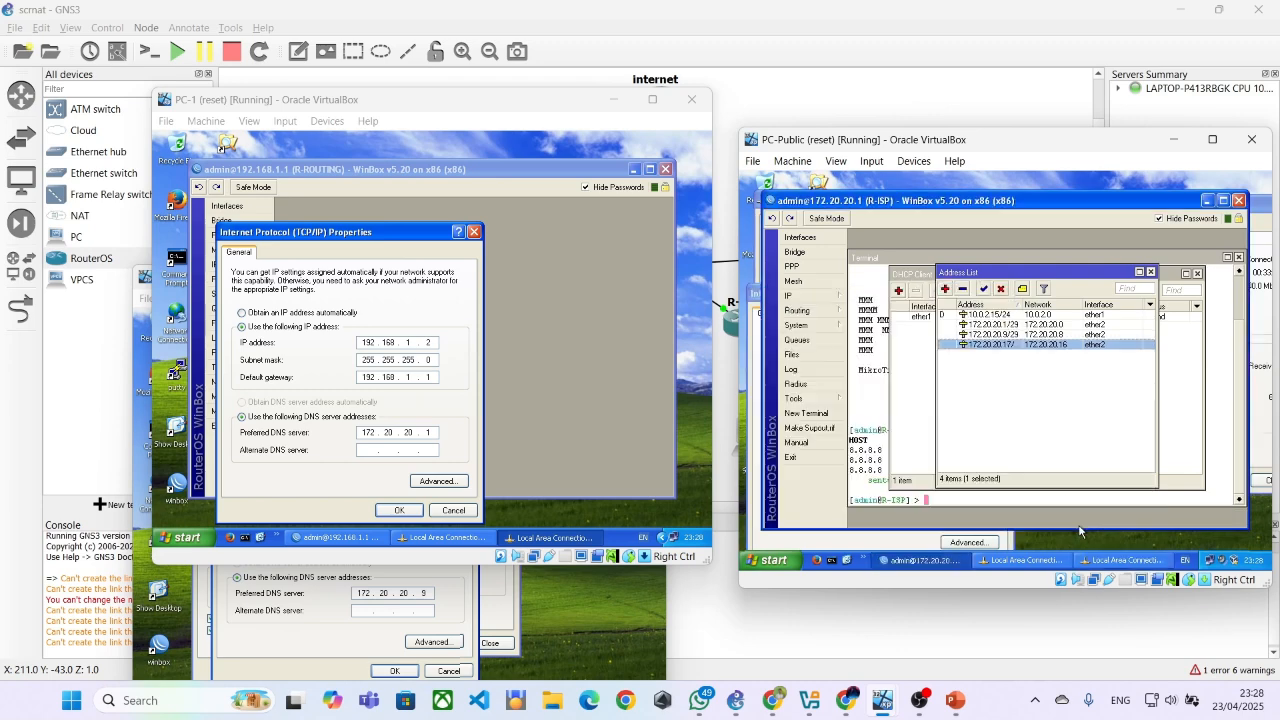
click(1207, 200)
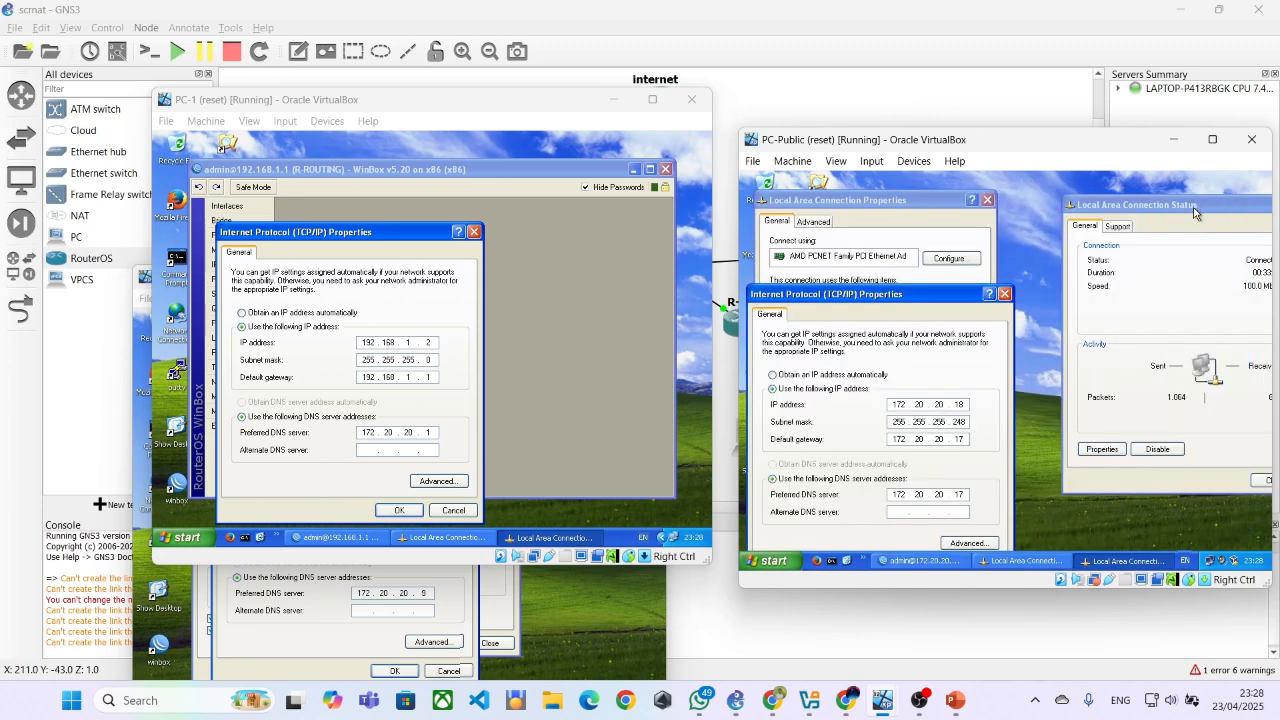
drag(1133, 204, 1065, 194)
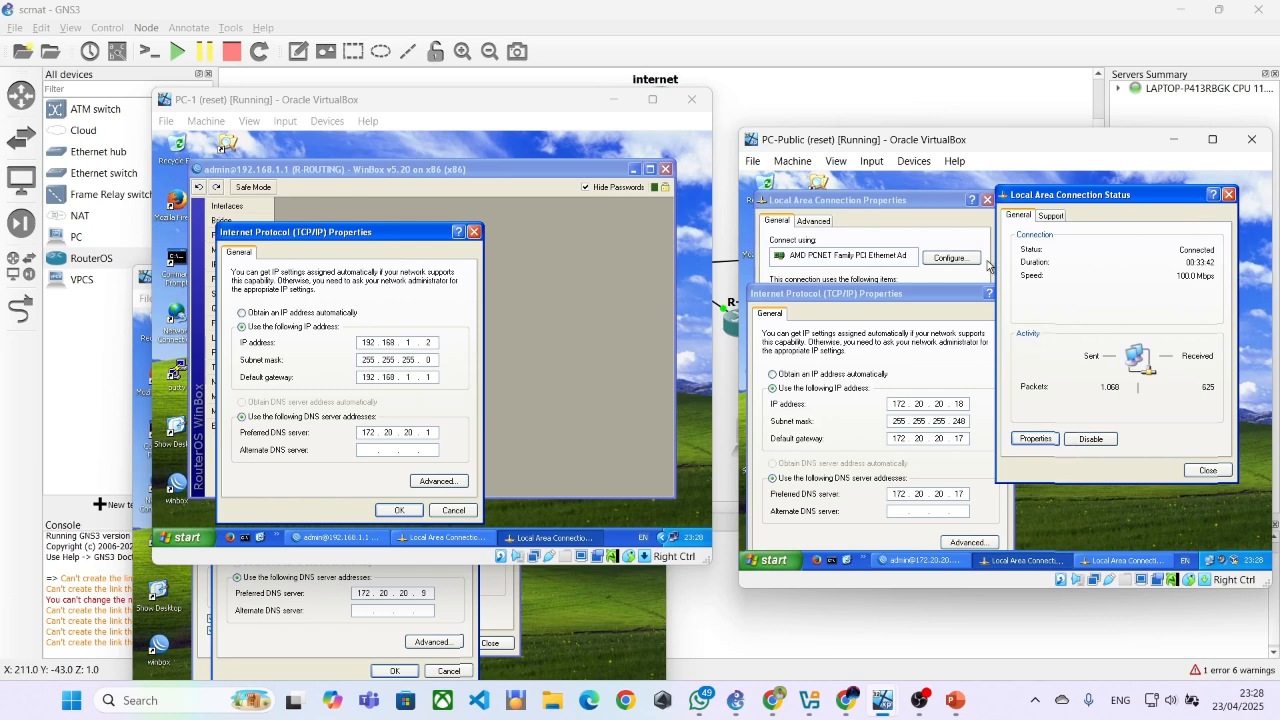
click(912, 210)
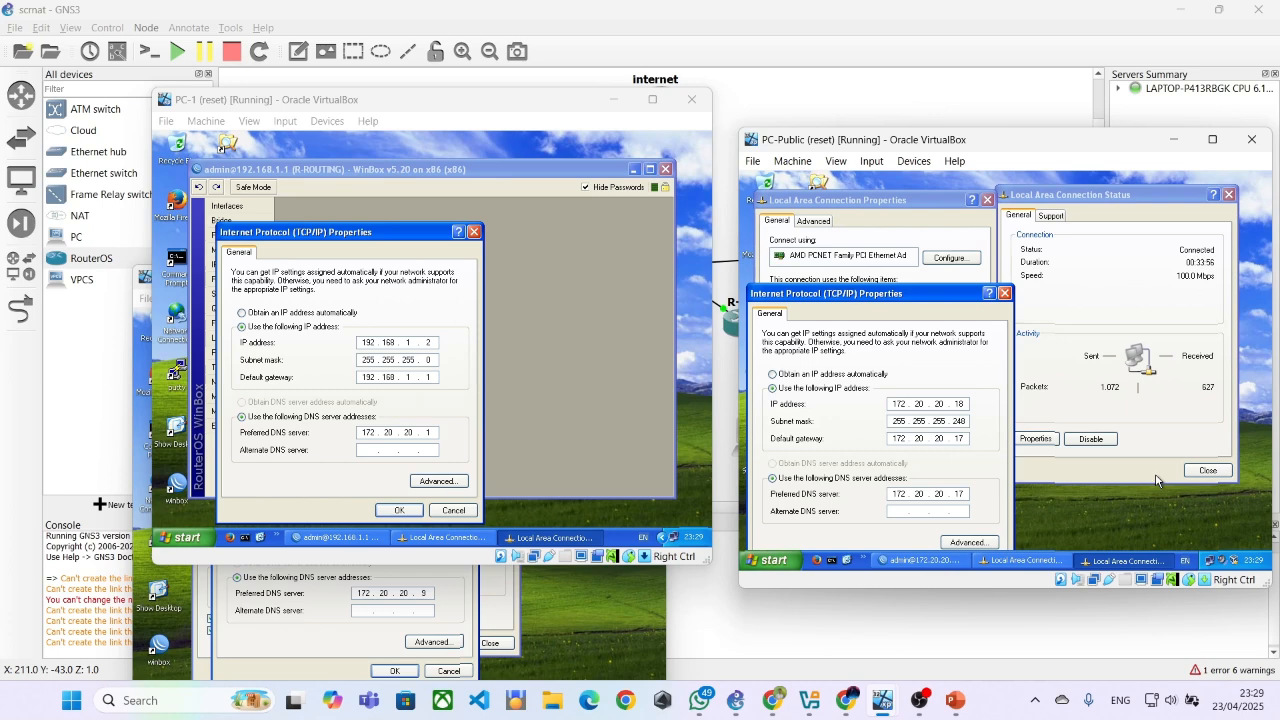
click(1085, 527)
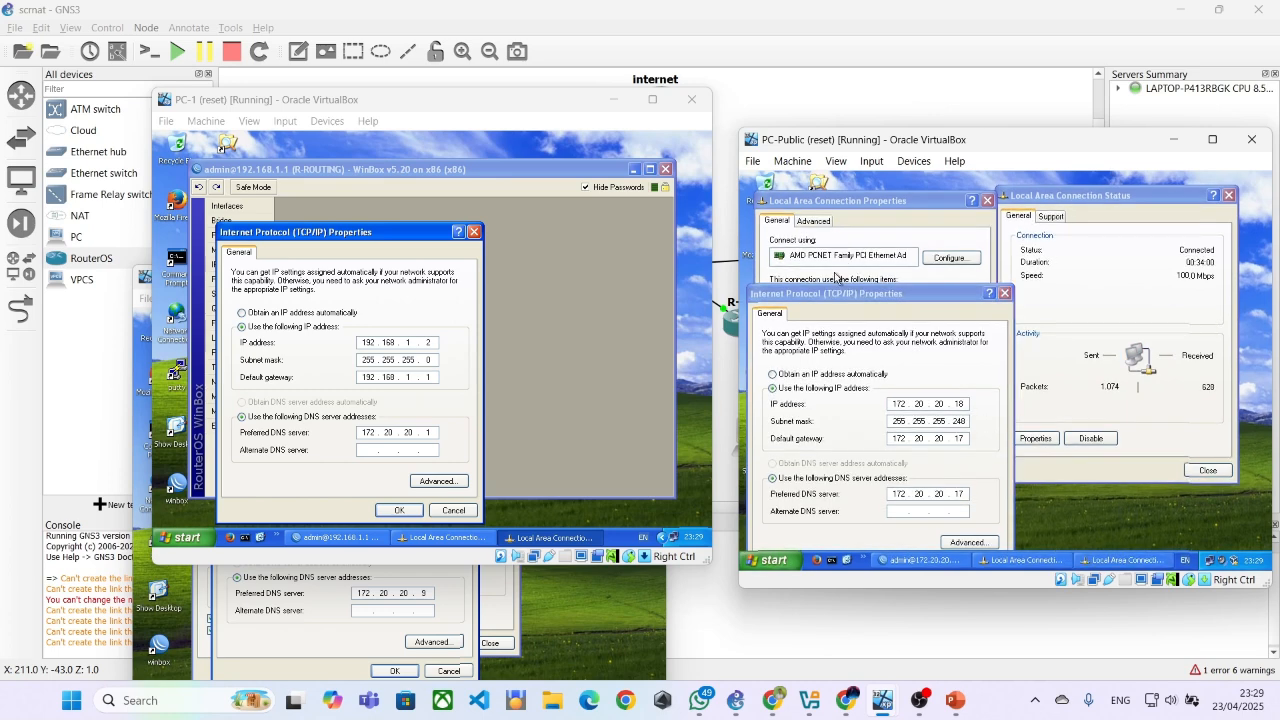
Close PC-Public's network connection dialogs and enter ping 8.8.8.8 in a new Command Prompt
click(1005, 293)
click(987, 200)
click(1229, 195)
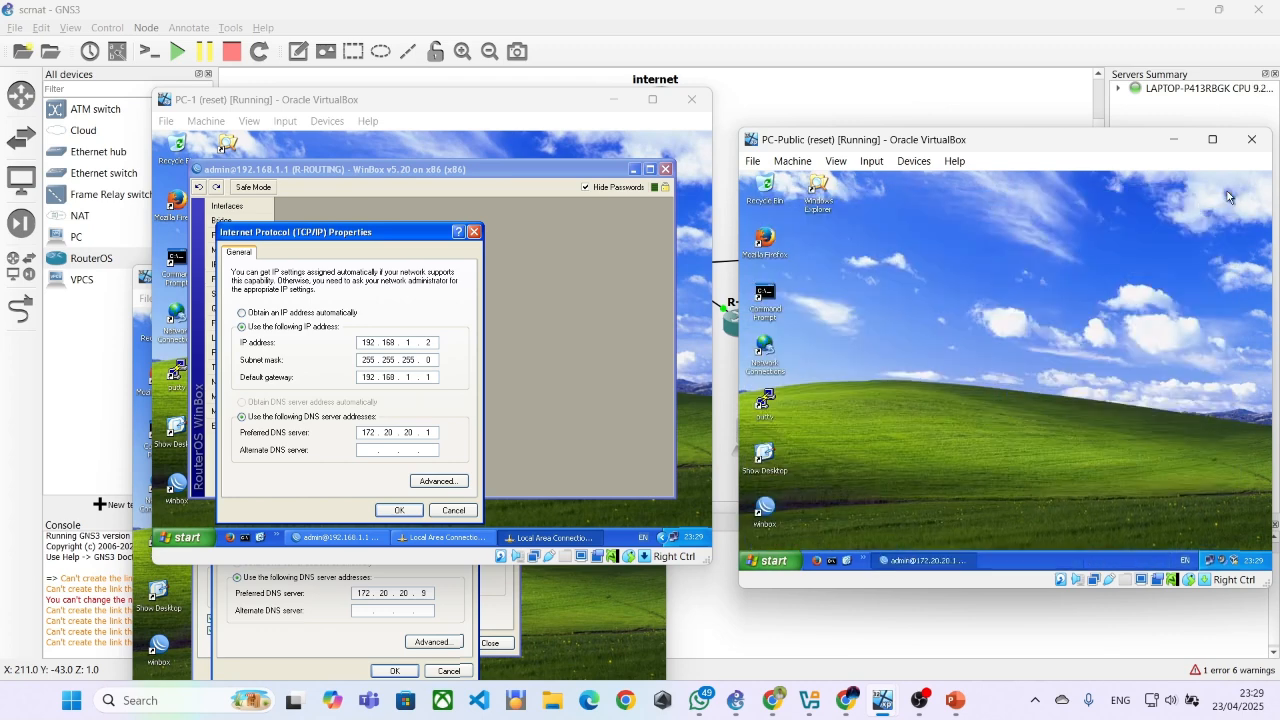
double_click(765, 295)
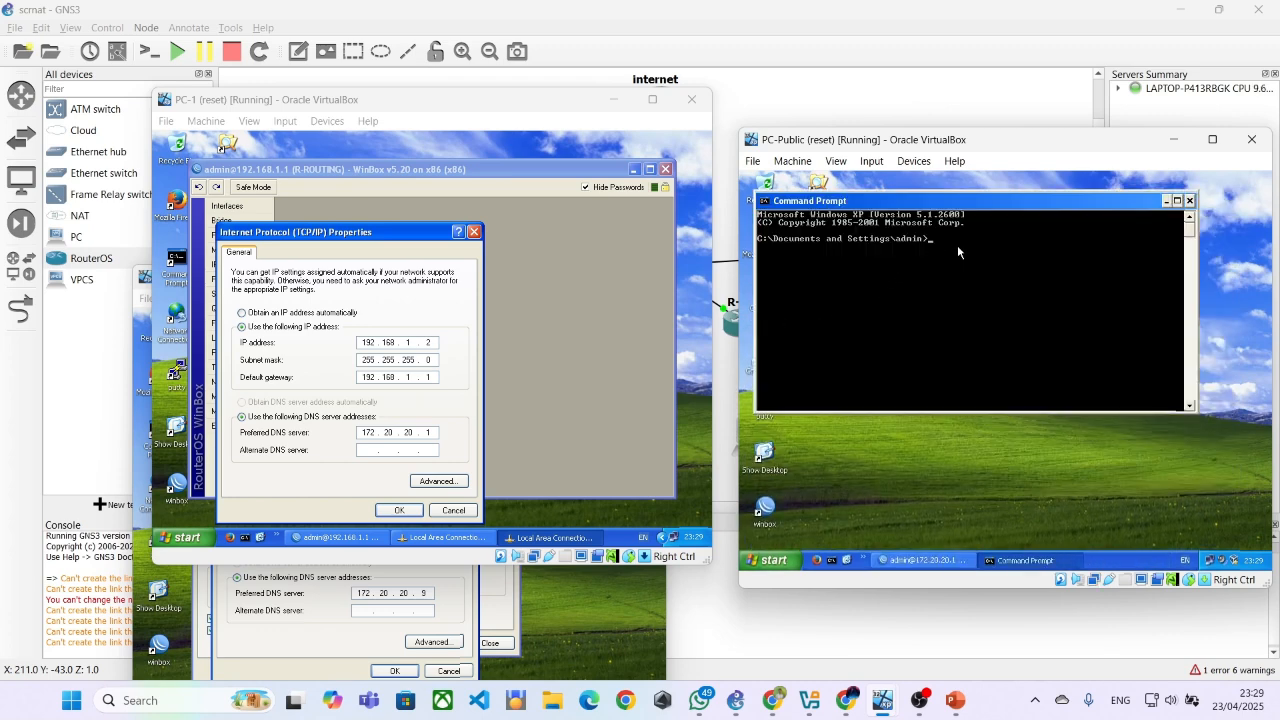
text(ping 8.8.8.8)
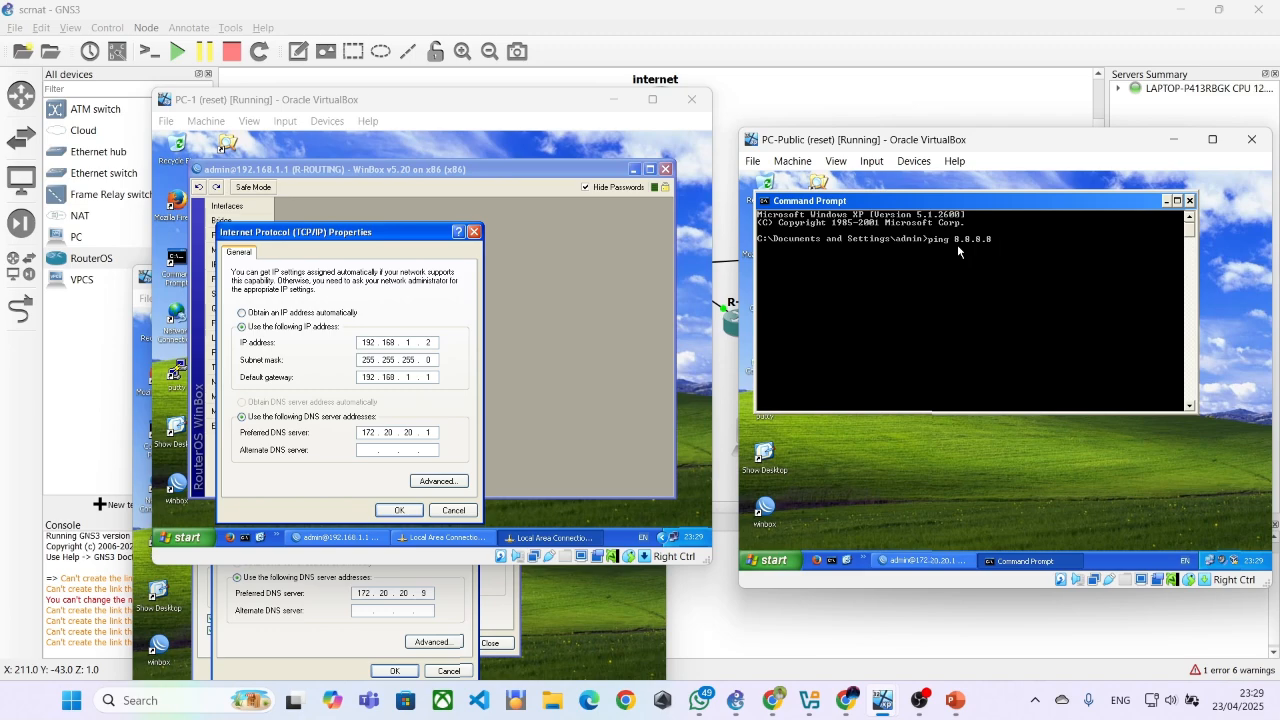
Switch to NAT-SrcNAT.pdf in Chrome and examine the router address scripts and the Setting IP Address PC table
click(776, 706)
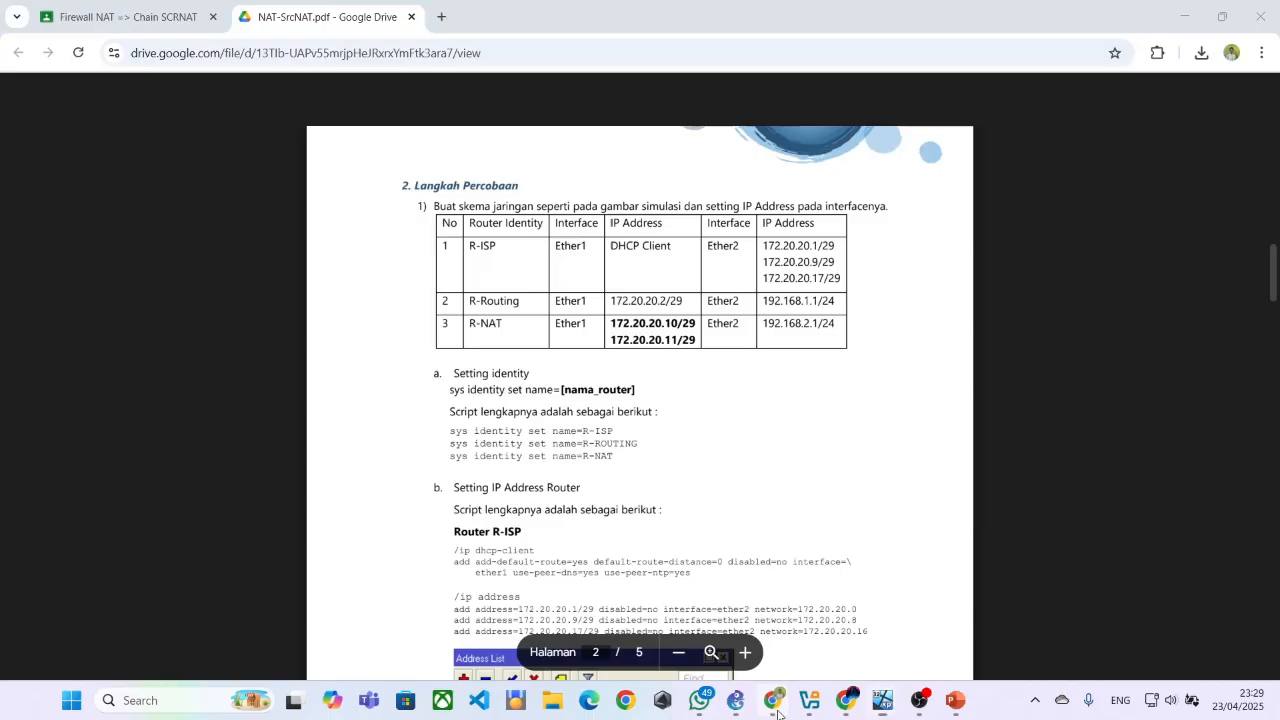
scroll(557, 408, down, 5)
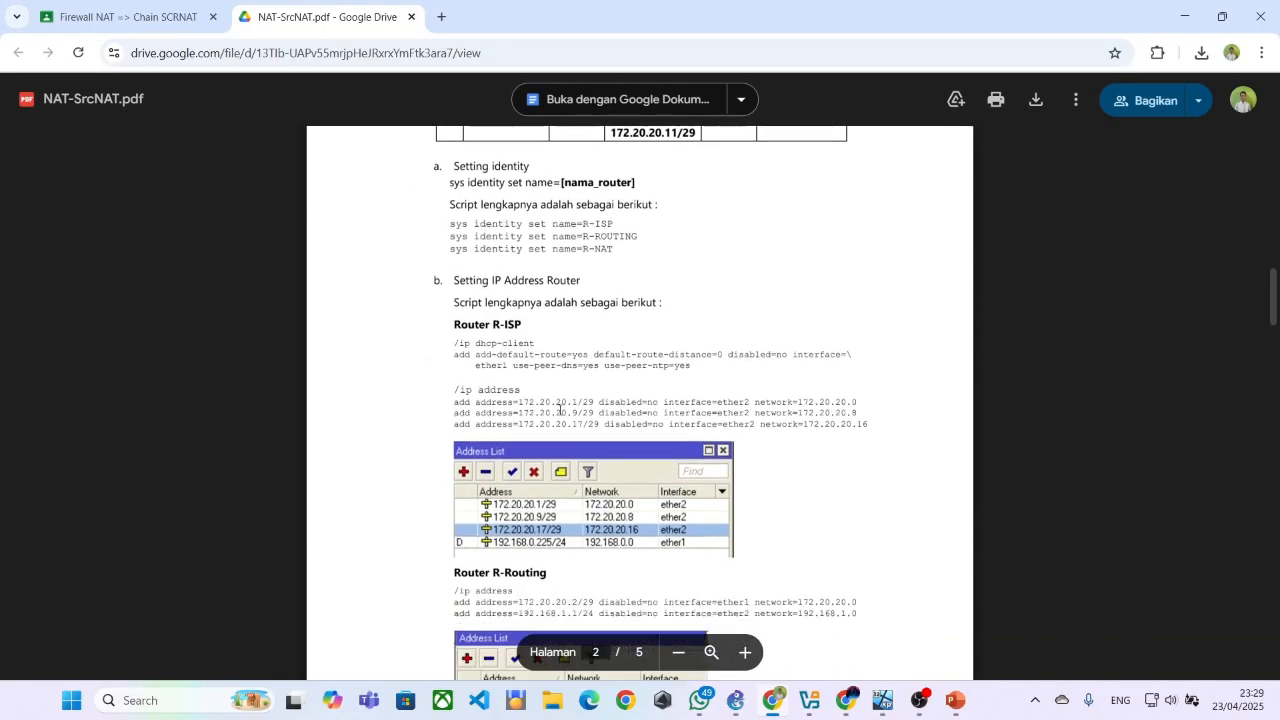
scroll(422, 278, up, 2)
scroll(422, 278, down, 5)
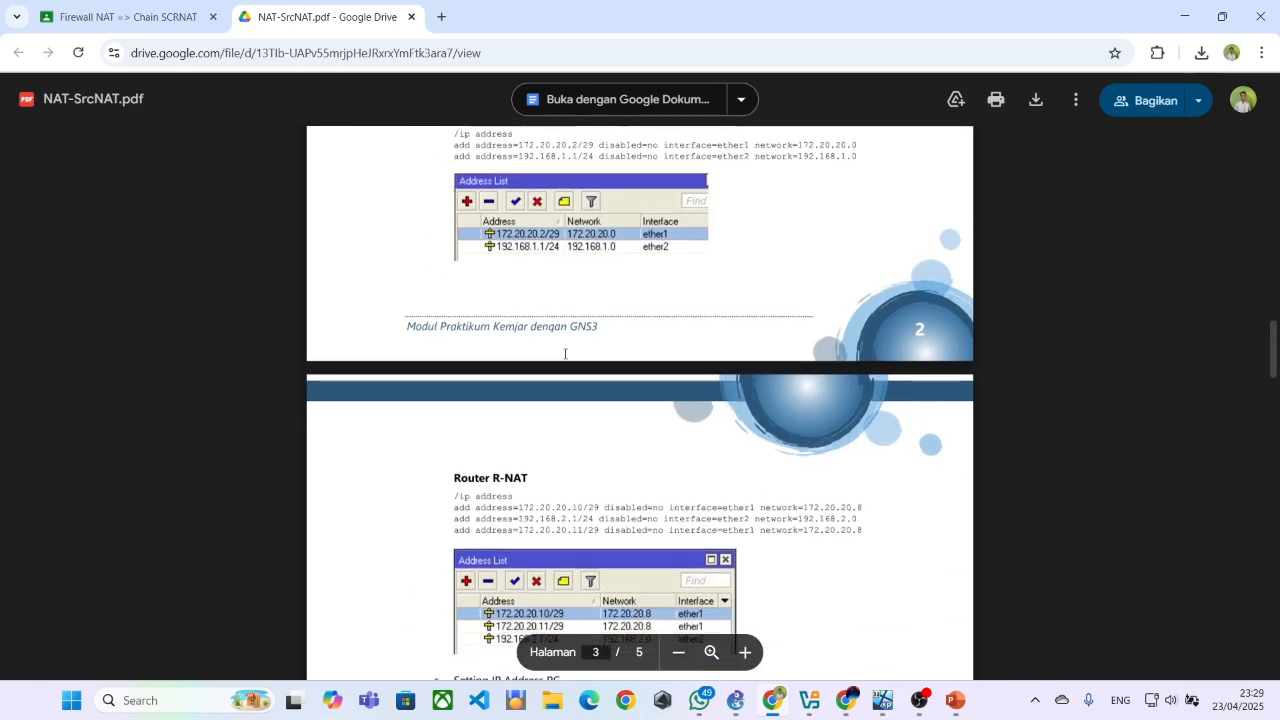
scroll(428, 343, down, 3)
scroll(459, 347, up, 2)
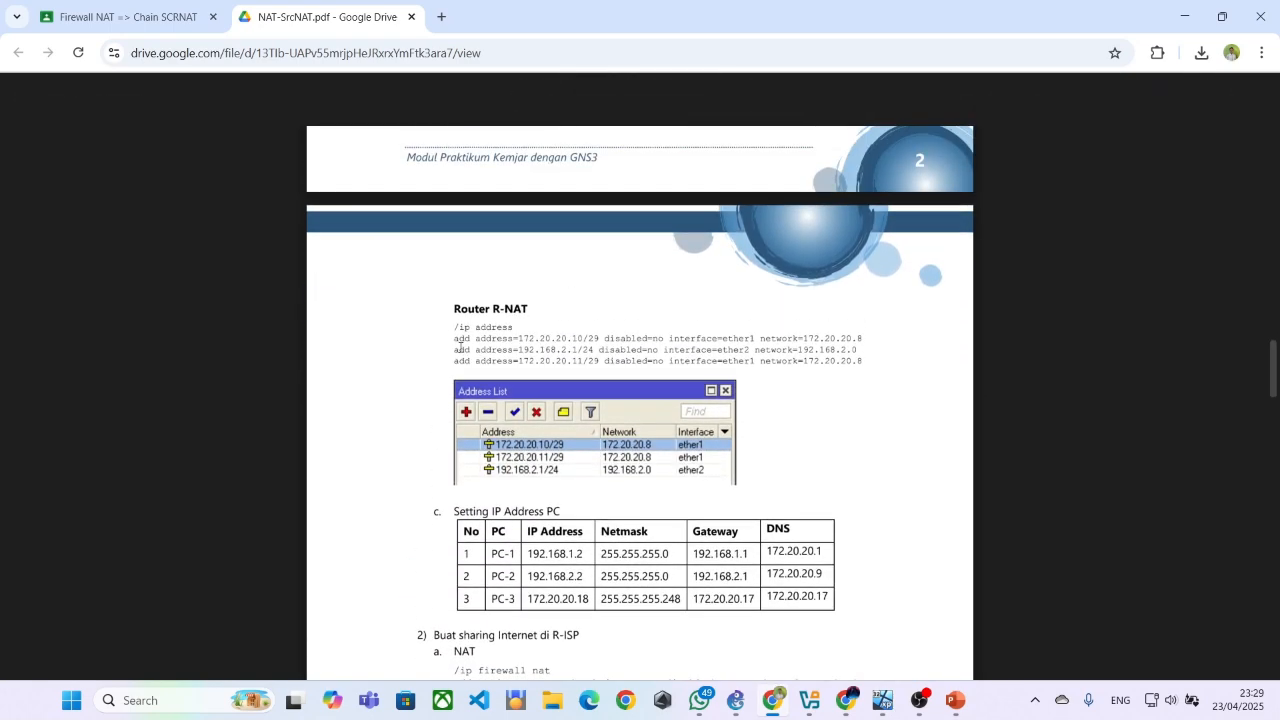
Examine the R-NAT, R-Routing and R-ISP address scripts and the router interface table in NAT-SrcNAT.pdf
scroll(534, 408, up, 1)
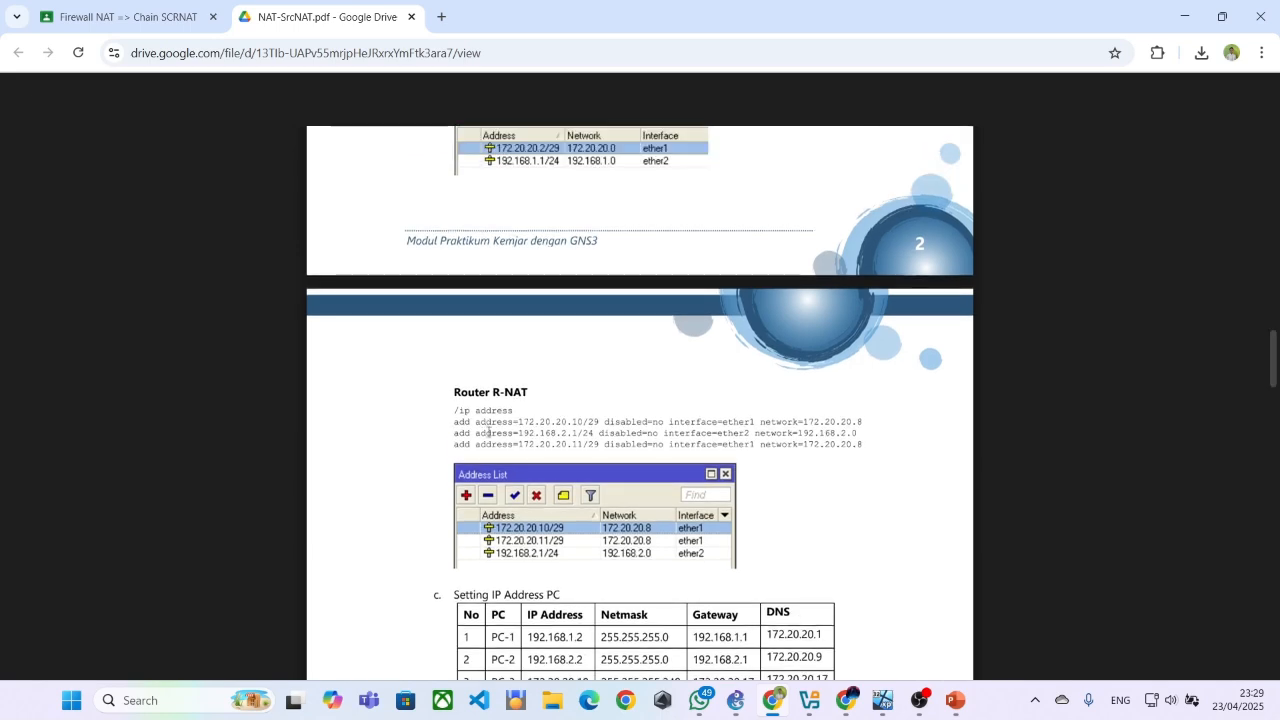
scroll(453, 420, up, 5)
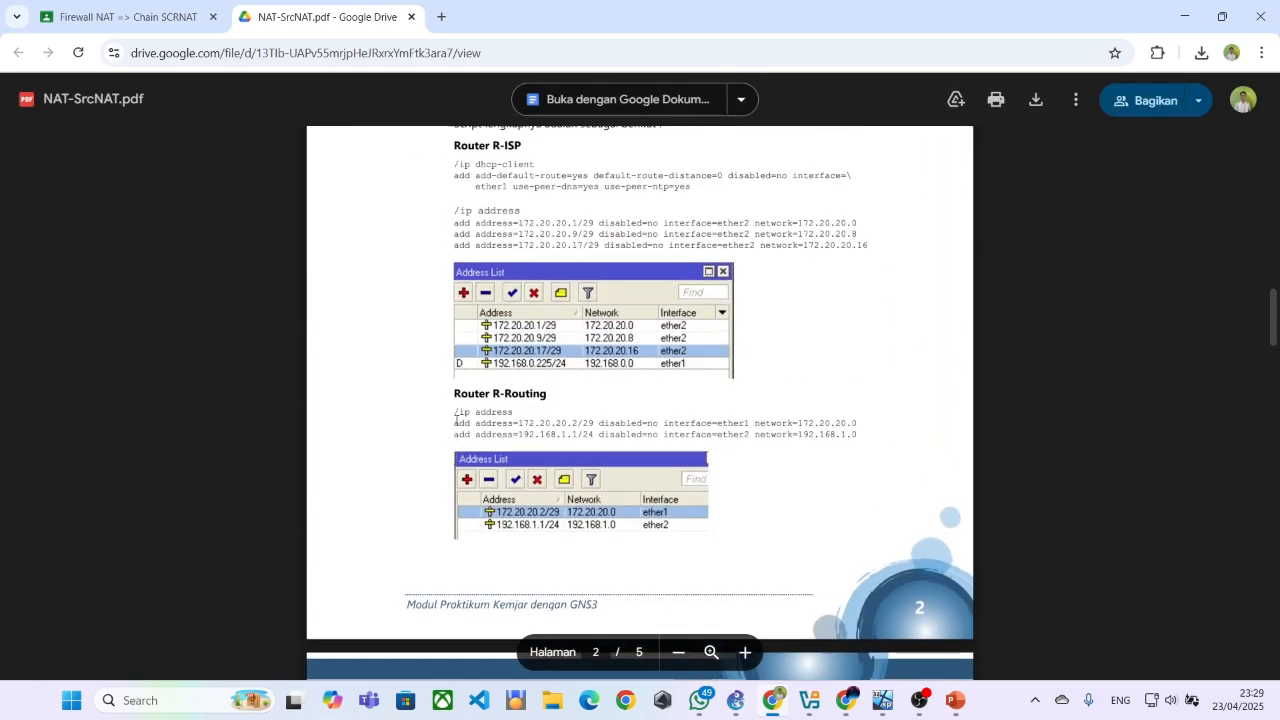
scroll(495, 402, up, 1)
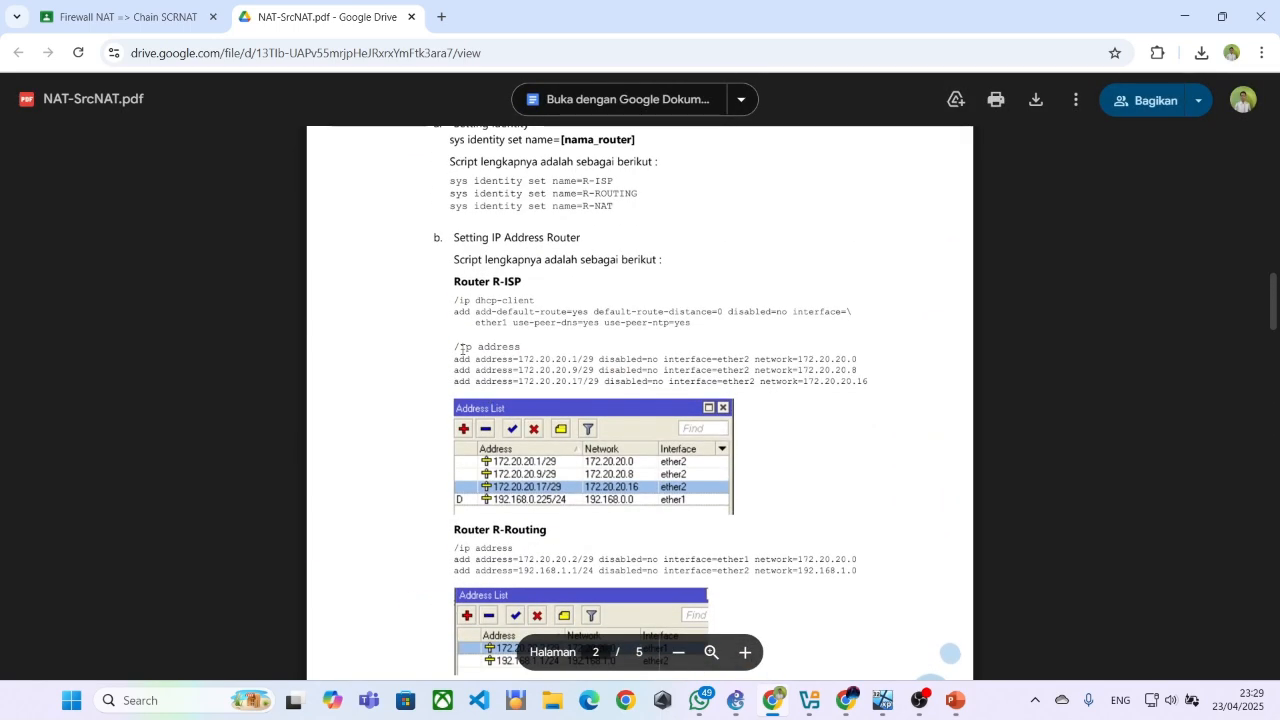
drag(454, 346, 700, 370)
click(575, 381)
scroll(575, 400, up, 2)
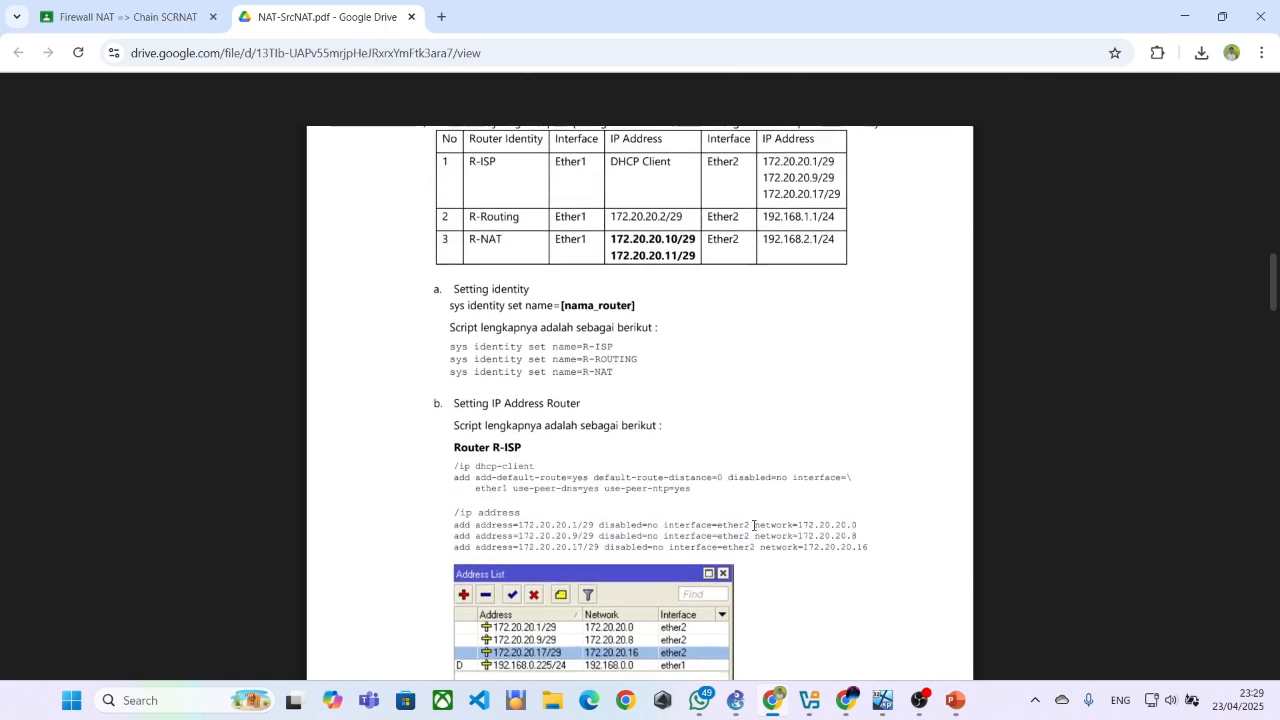
Switch to the R-ISP WinBox session on PC-Public and open a new terminal
mouse_move(895, 692)
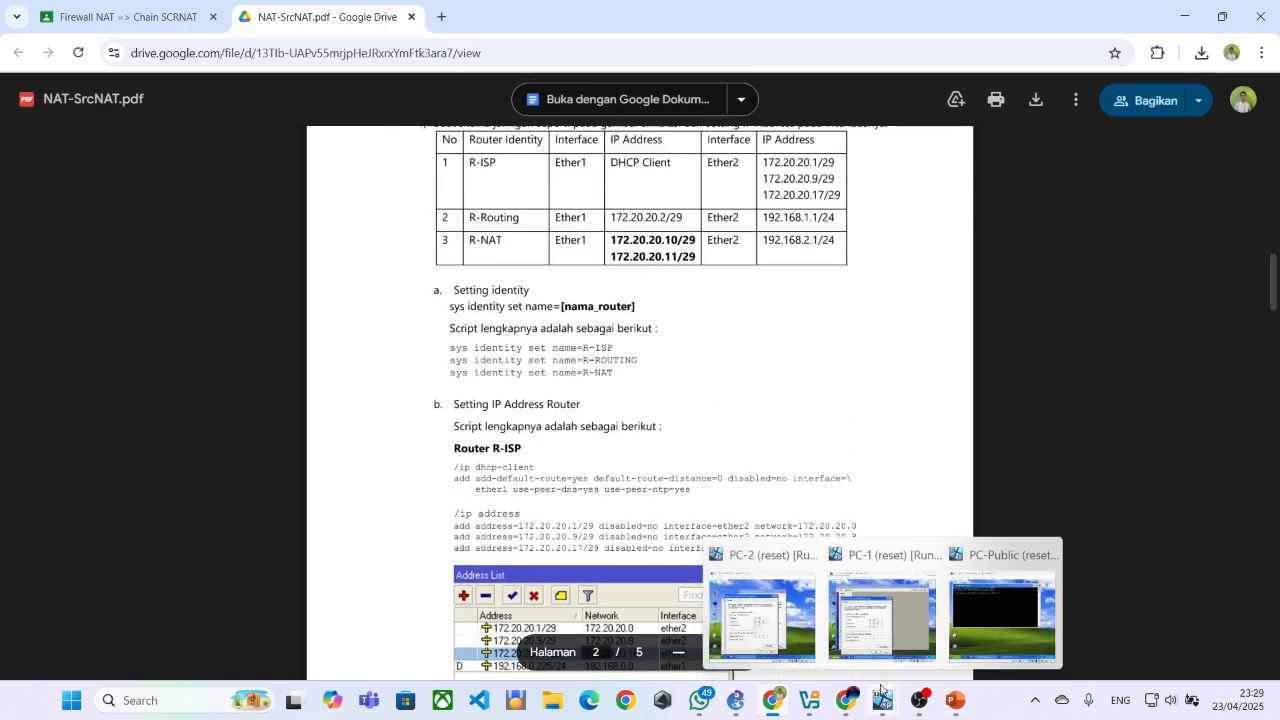
mouse_move(885, 637)
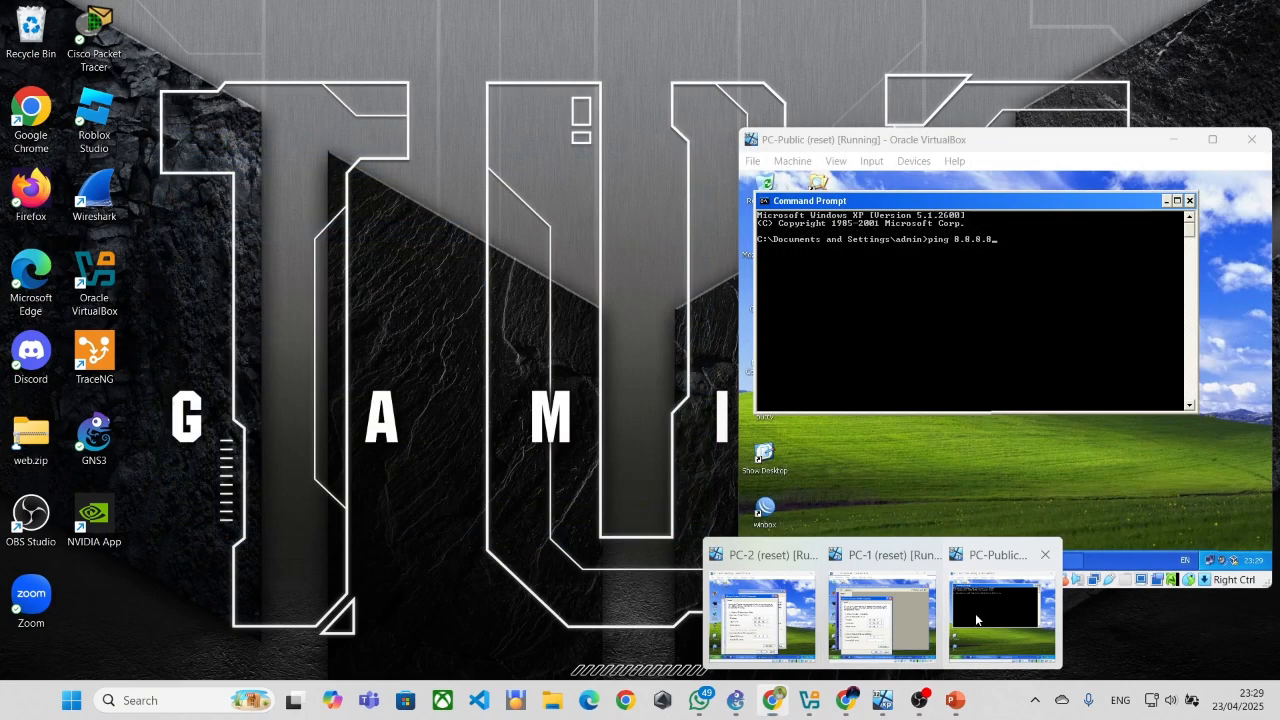
click(1000, 620)
click(942, 561)
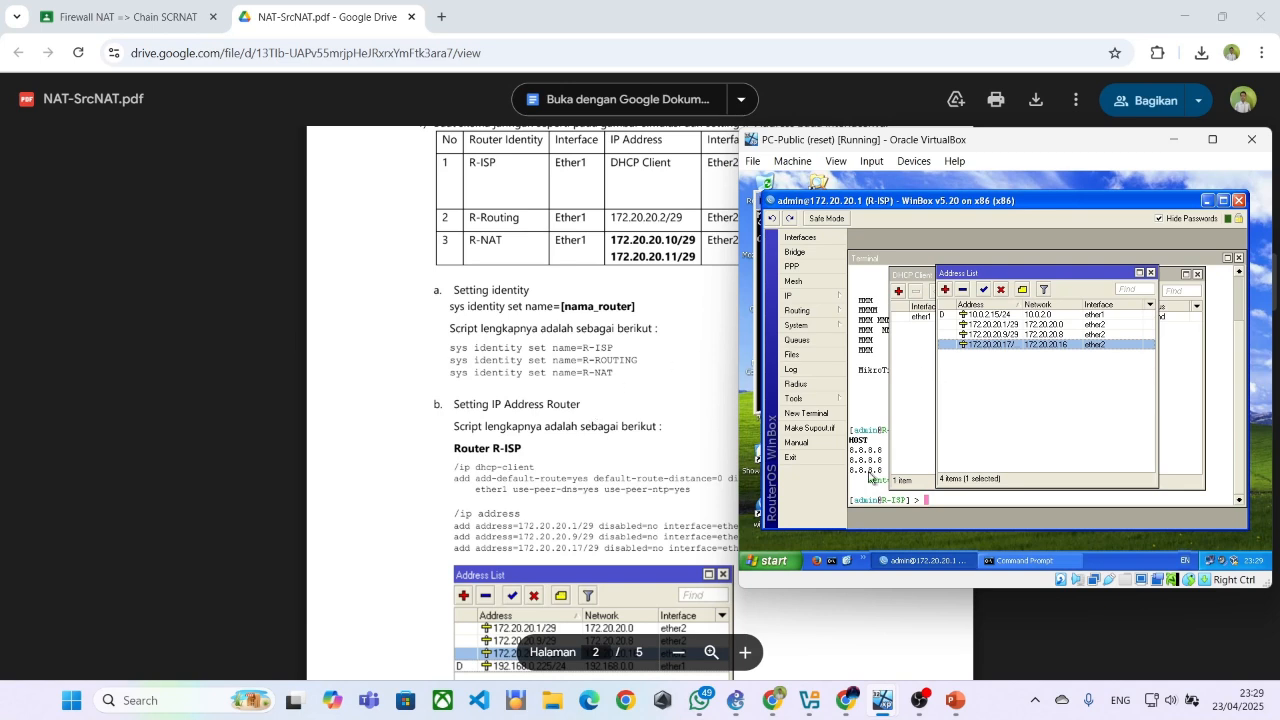
click(836, 416)
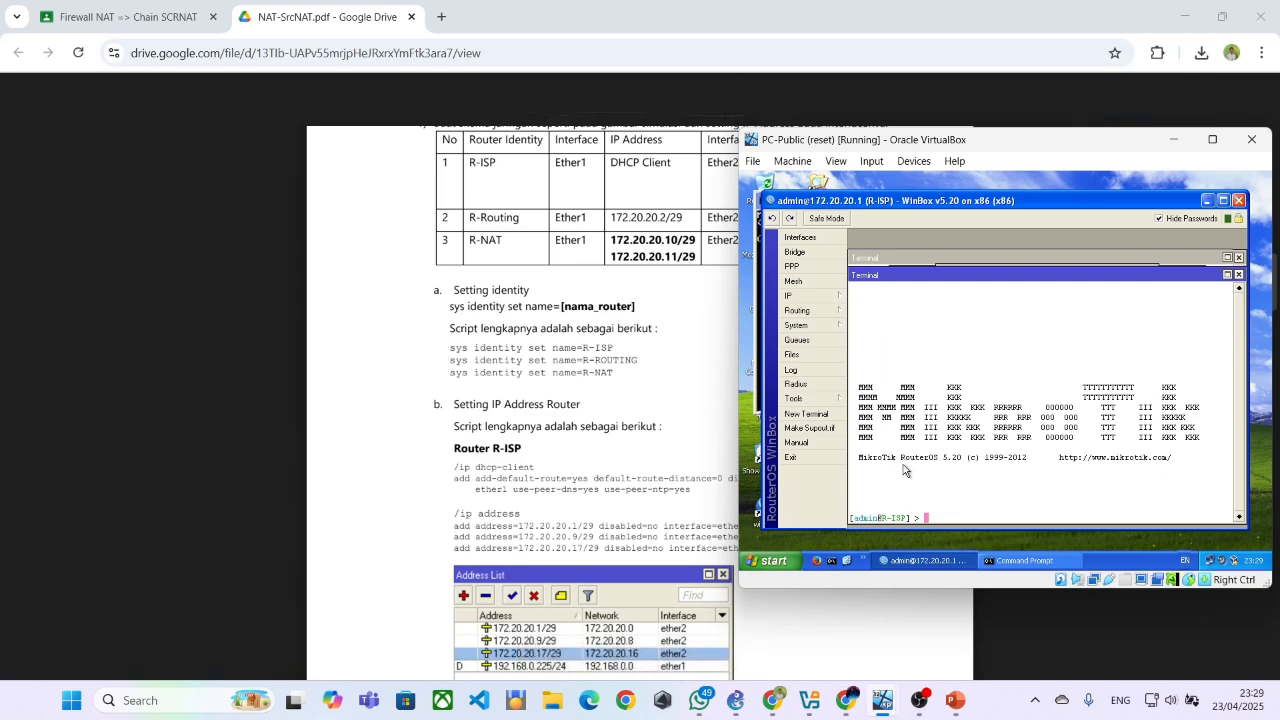
Refer to the /ip dhcp-client line in the PDF's Router R-ISP script, paste it into R-ISP's terminal and trim the extra text
scroll(570, 374, down, 3)
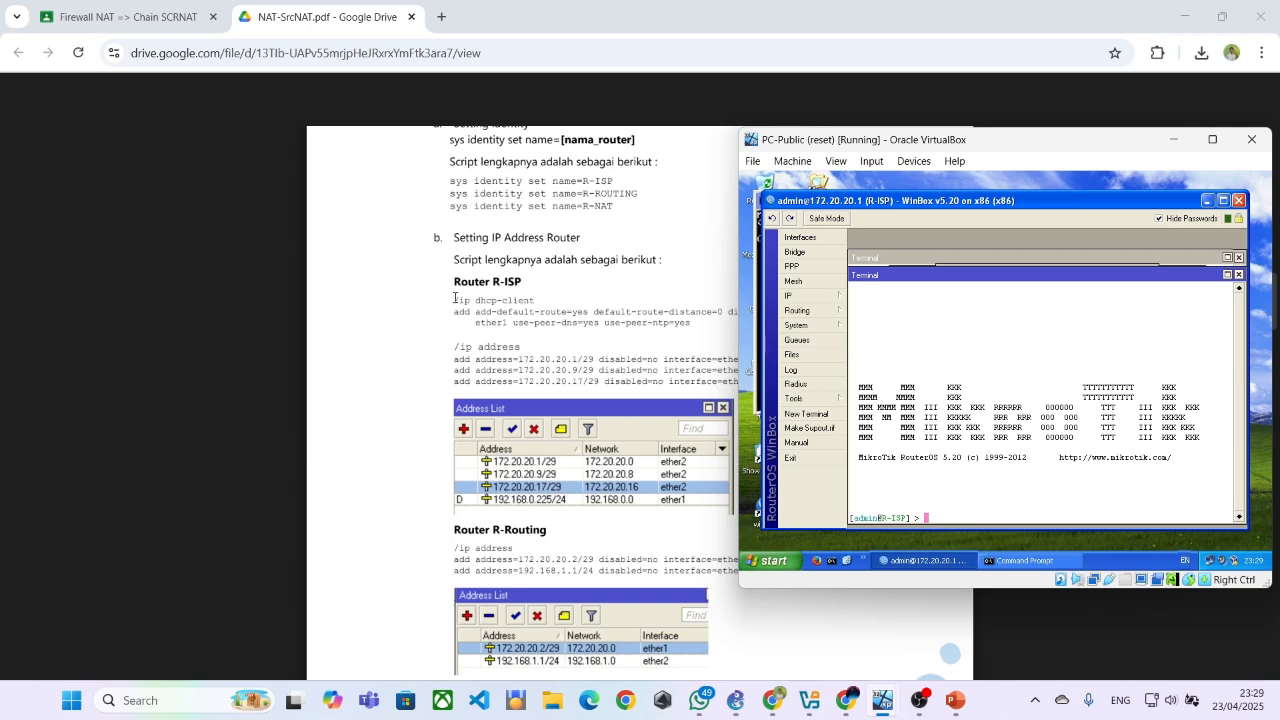
drag(455, 298, 542, 300)
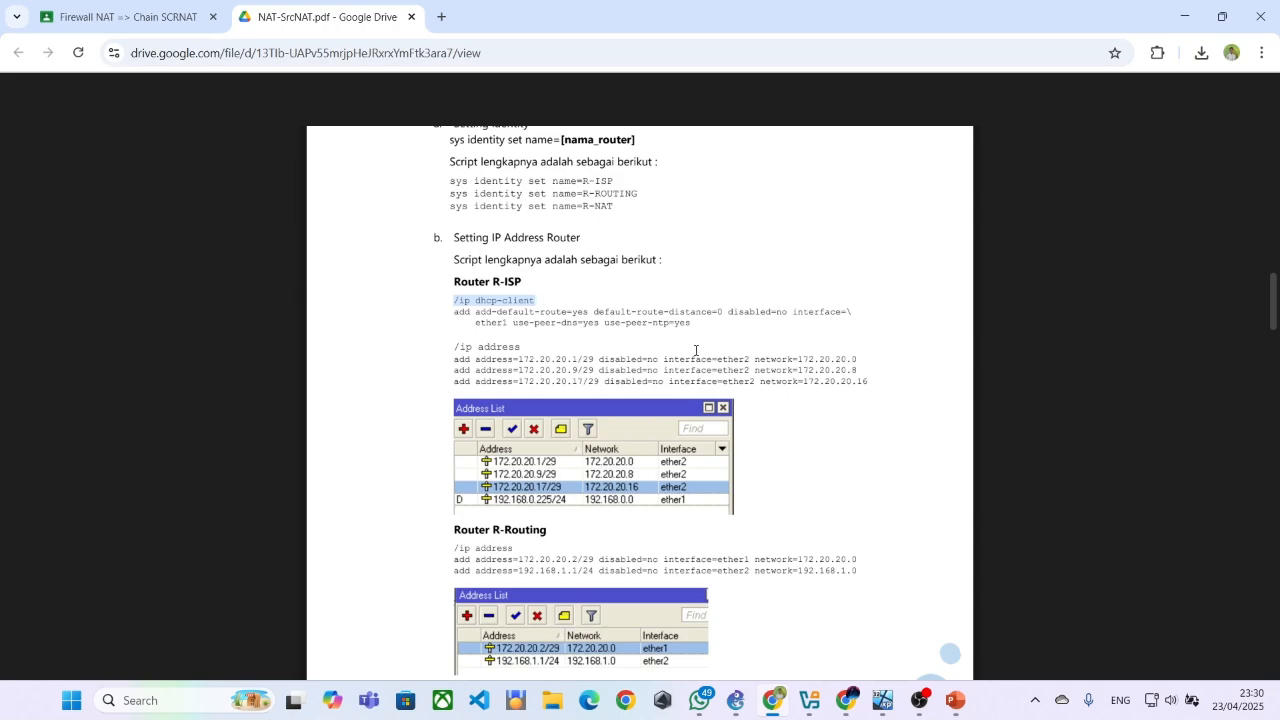
mouse_move(883, 702)
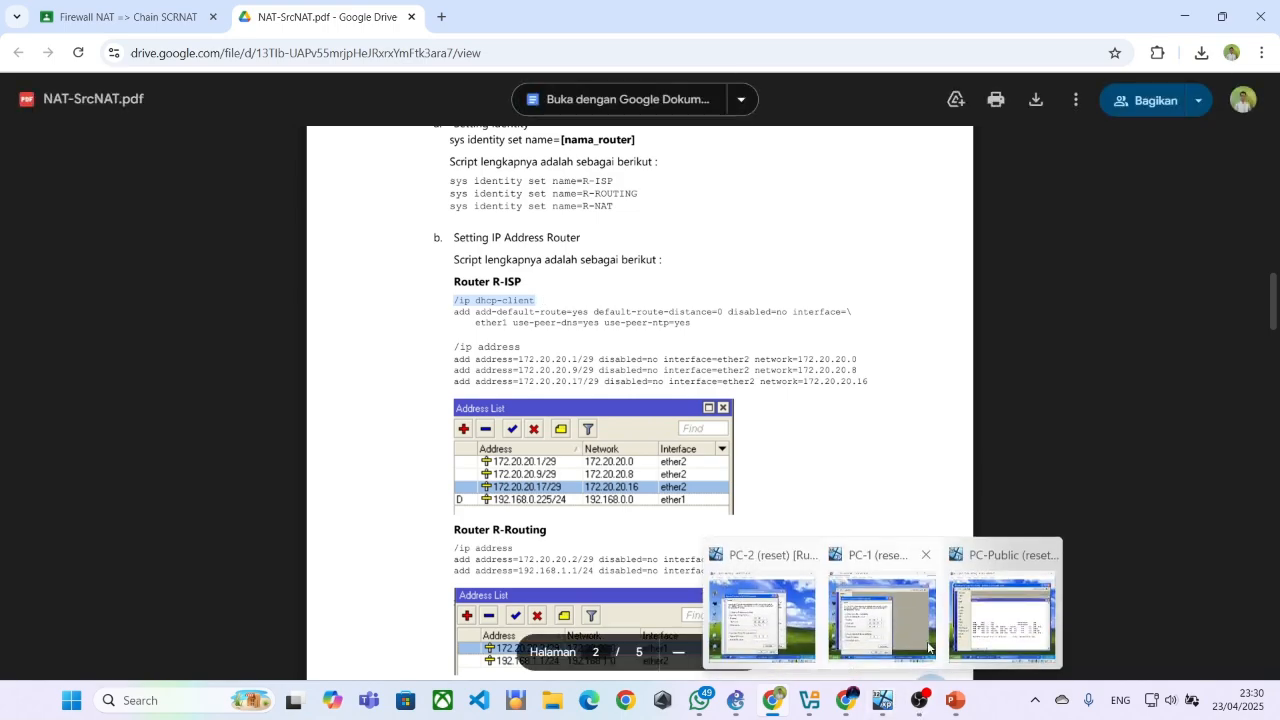
click(880, 615)
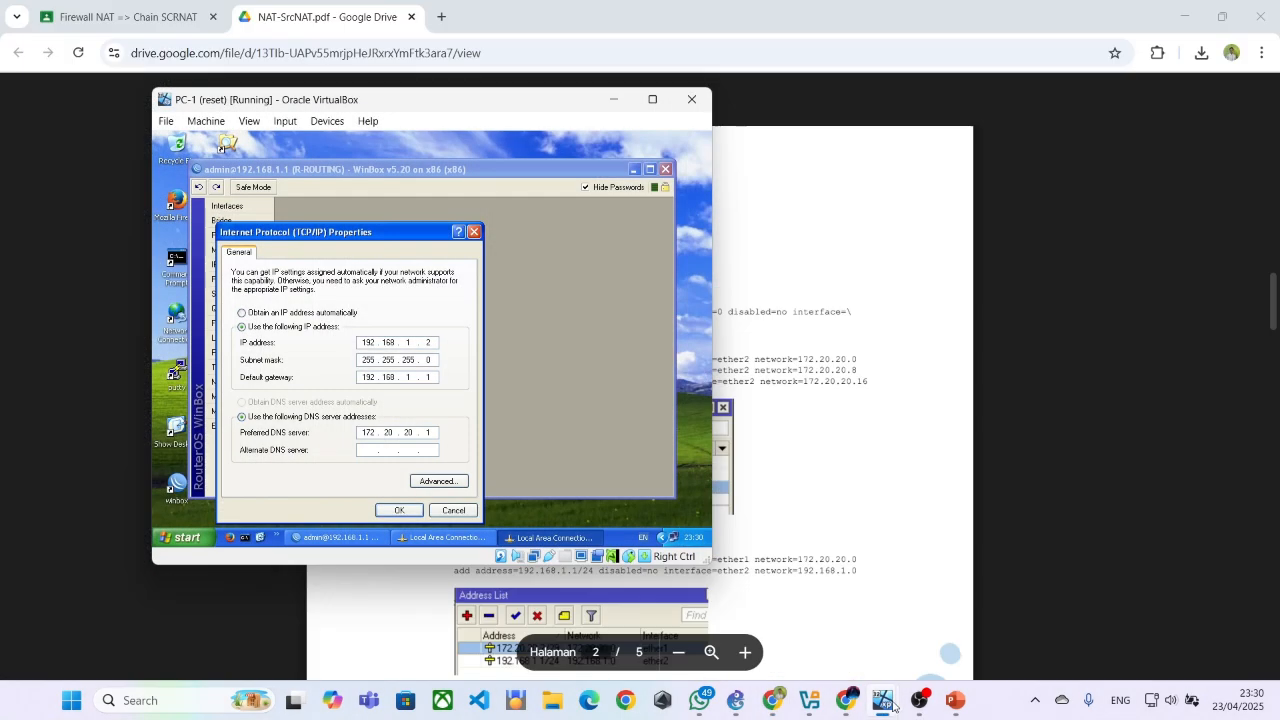
click(1060, 612)
click(955, 508)
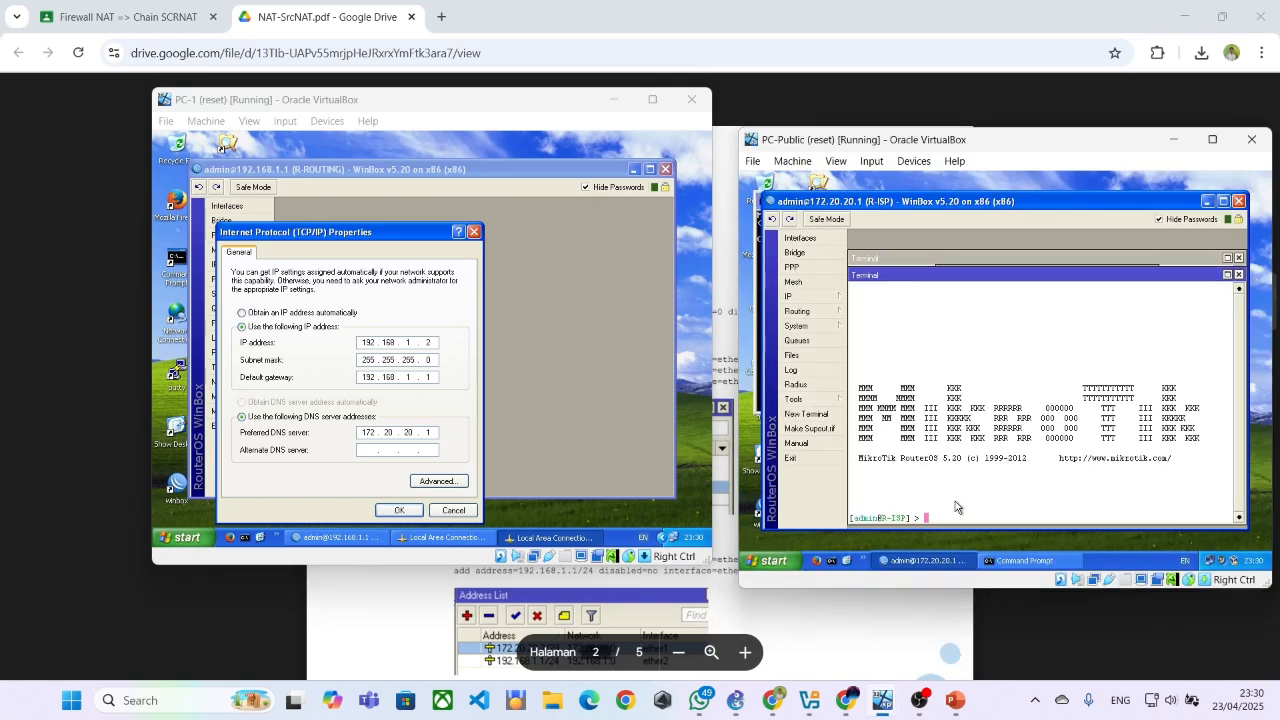
right_click(952, 518)
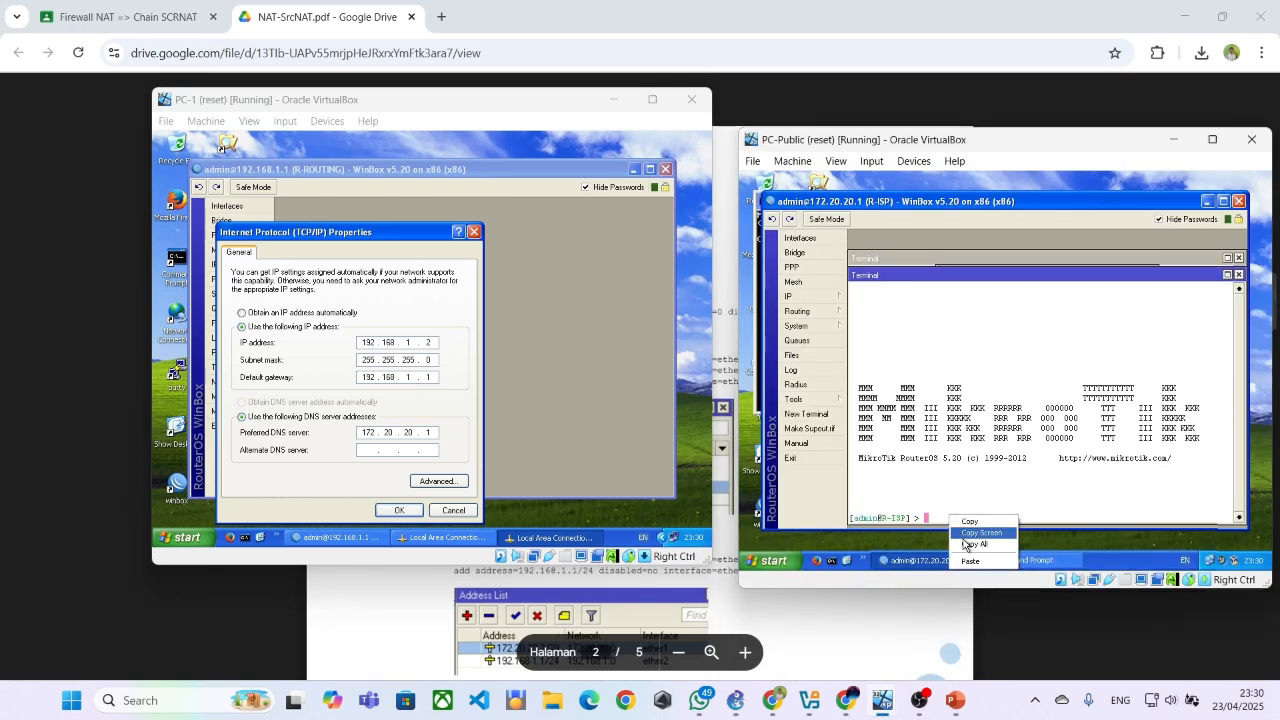
click(966, 560)
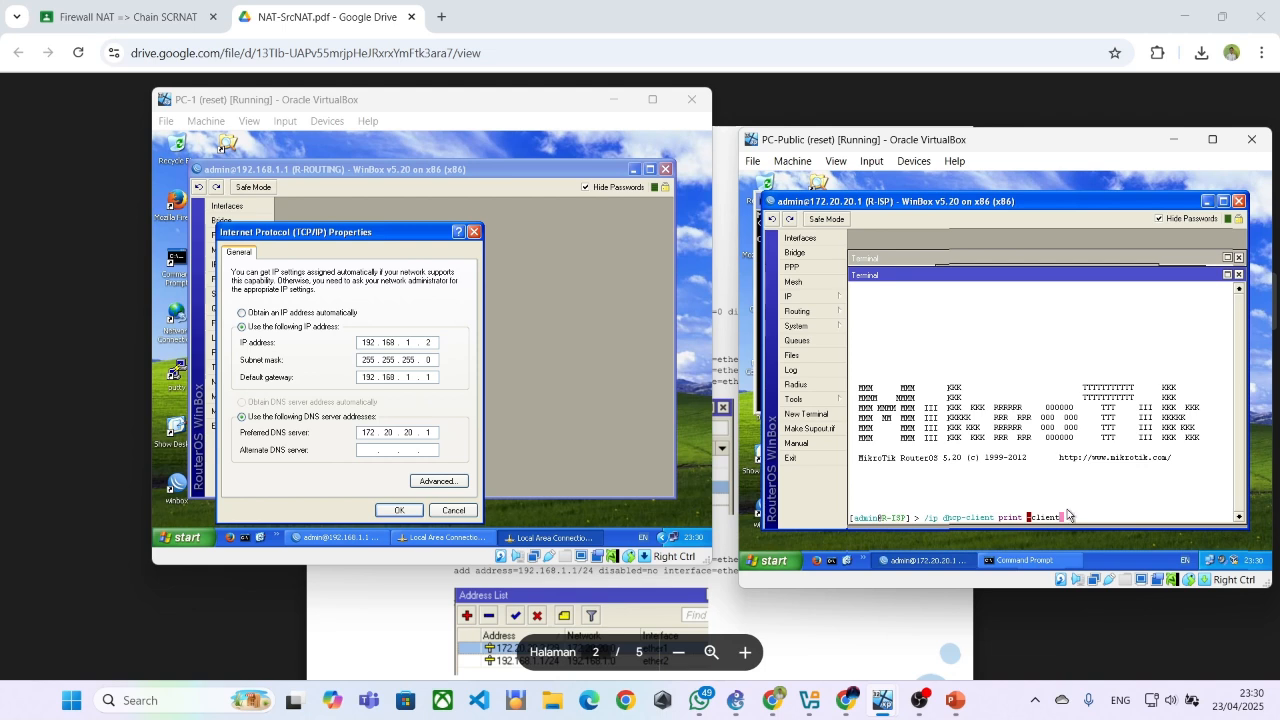
key(BackSpace)
key(BackSpace)
key(BackSpace)
key(BackSpace)
key(BackSpace)
key(BackSpace)
key(BackSpace)
key(BackSpace)
key(BackSpace)
key(BackSpace)
Return to R-ISP's terminal, enter the /ip dhcp-client level, and go back up to /ip with the .. command
click(595, 450)
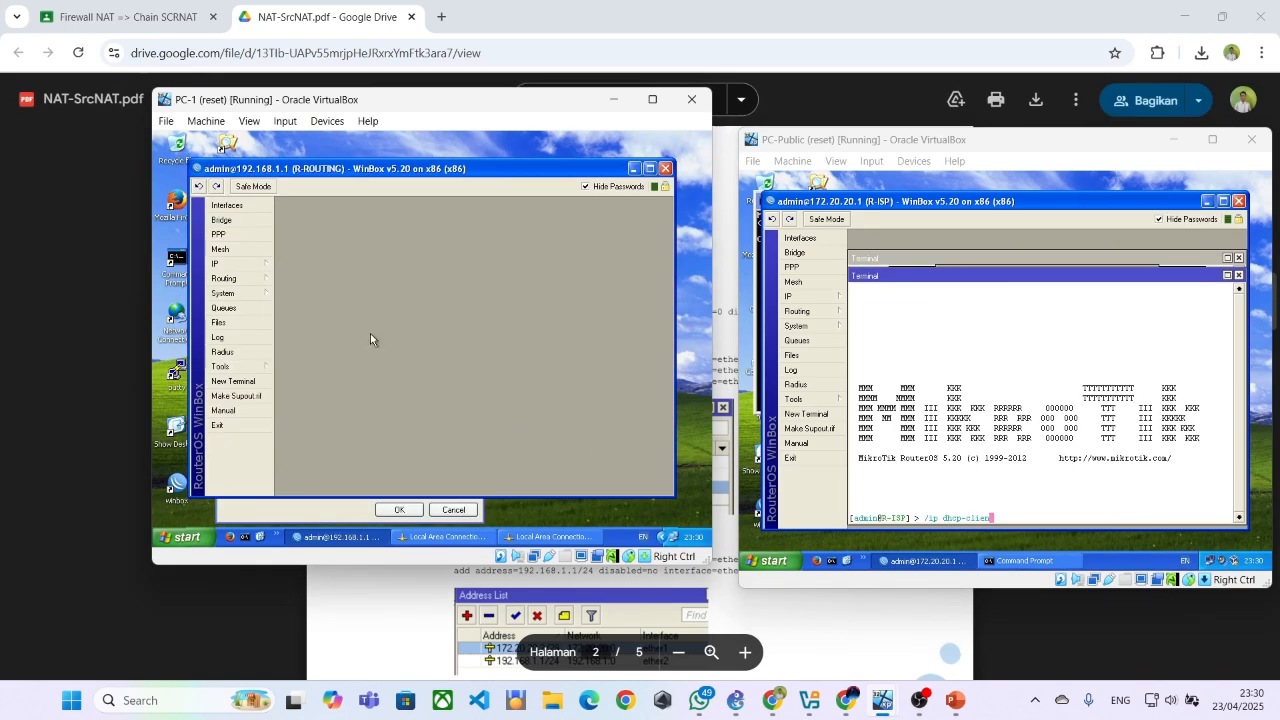
click(754, 618)
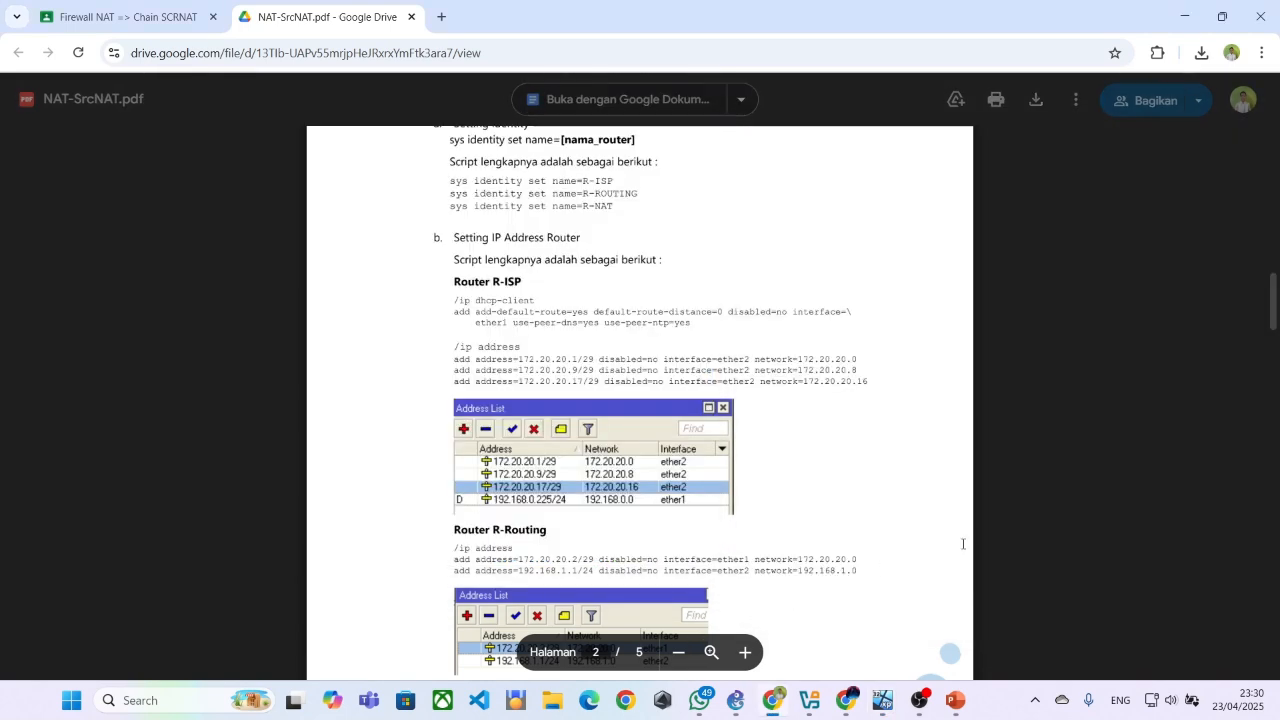
mouse_move(878, 703)
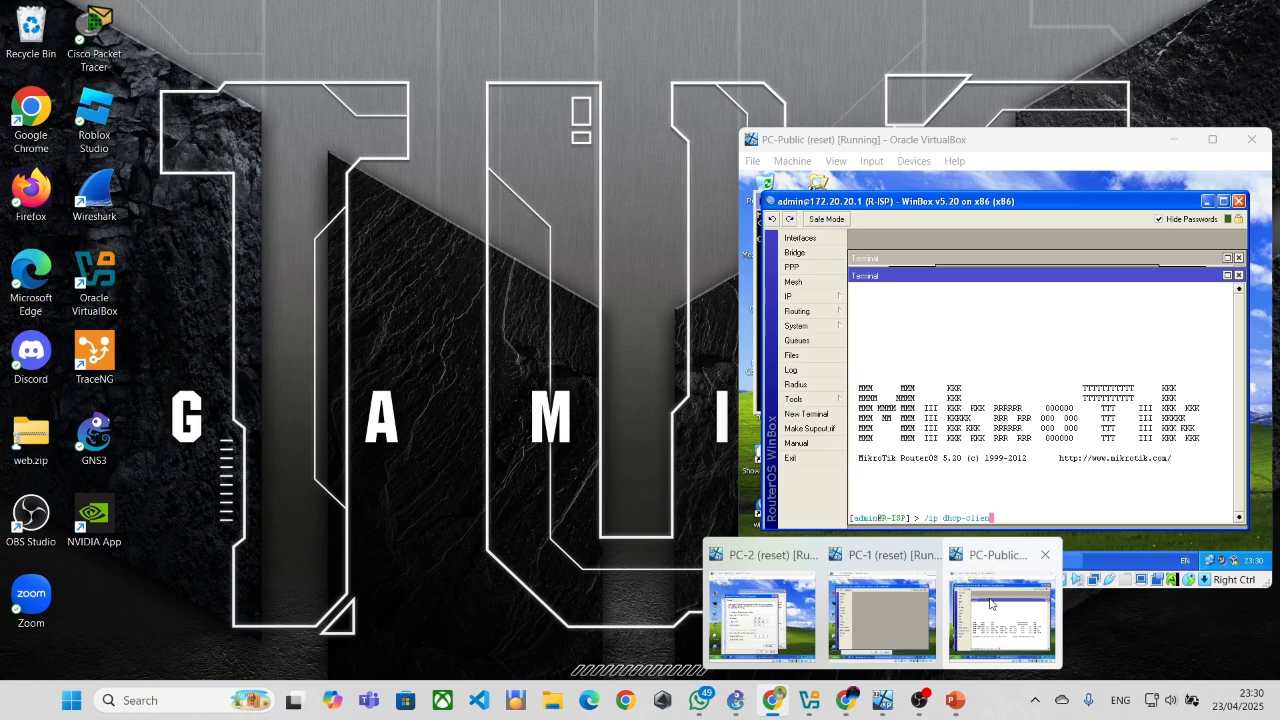
click(992, 614)
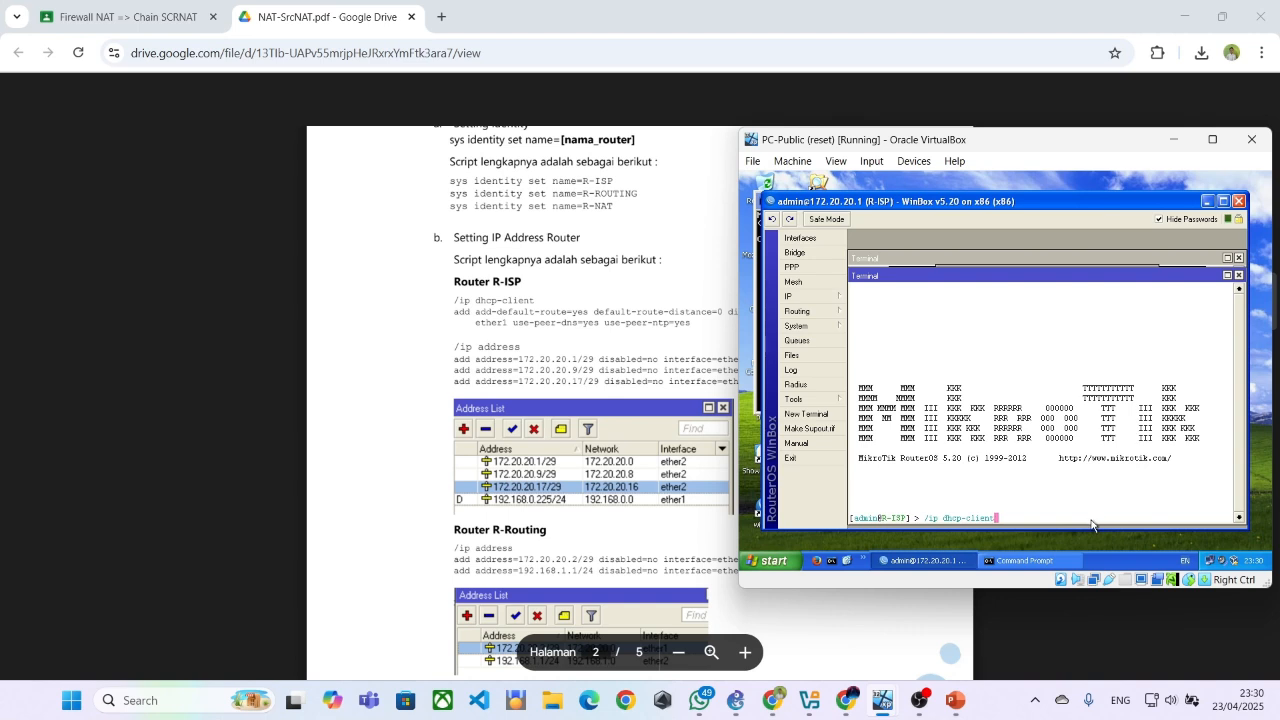
key(Return)
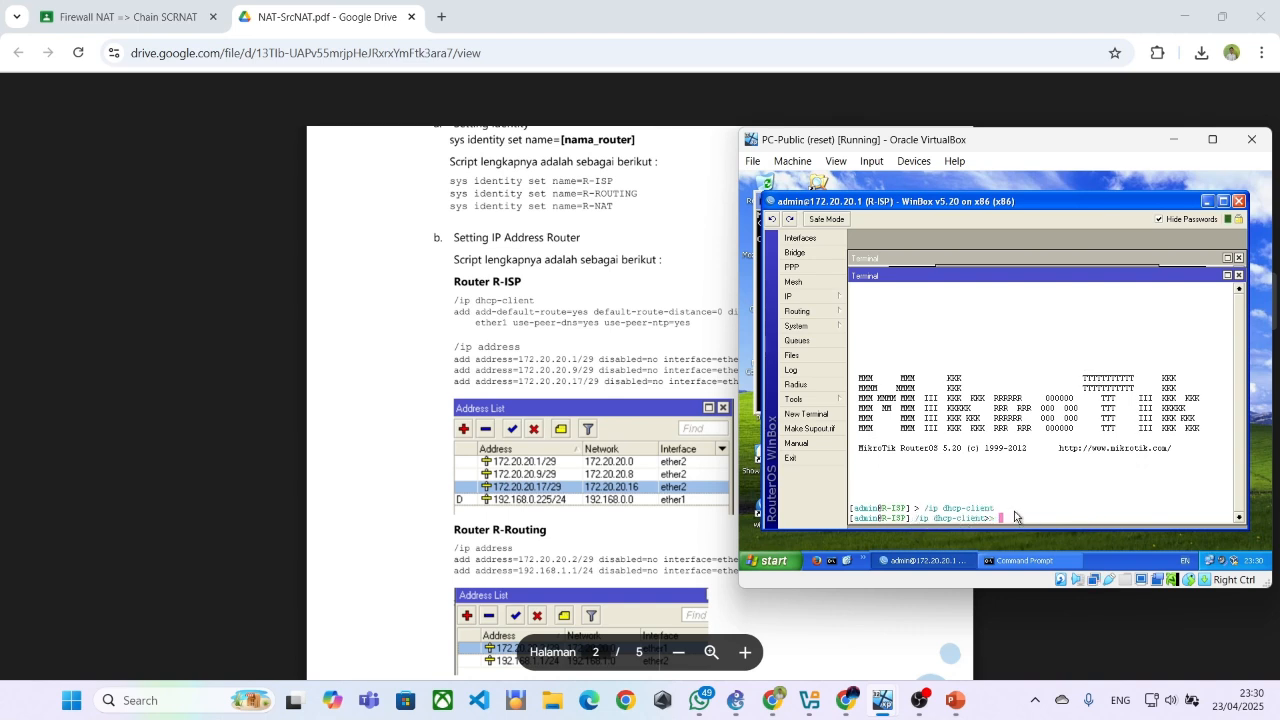
text(..)
key(Return)
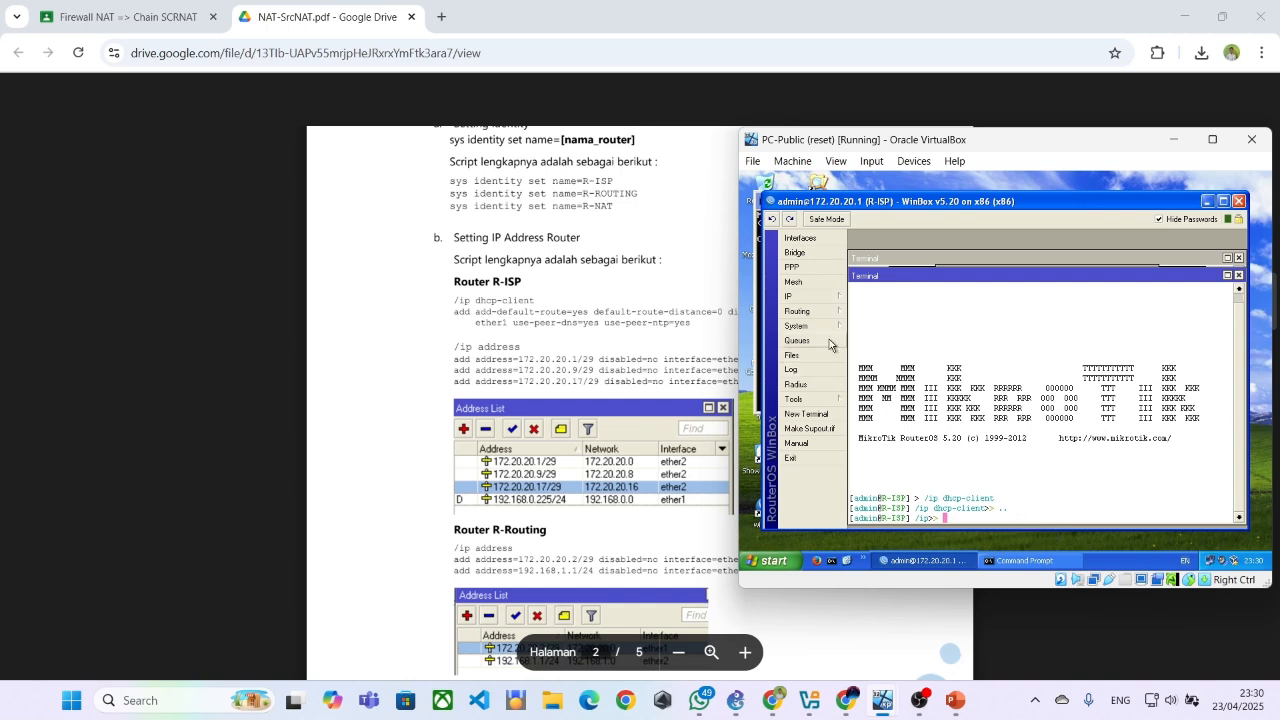
Highlight the dhcp-client add command in the PDF and open R-ISP's DHCP Client list to compare the ether1 settings
click(800, 302)
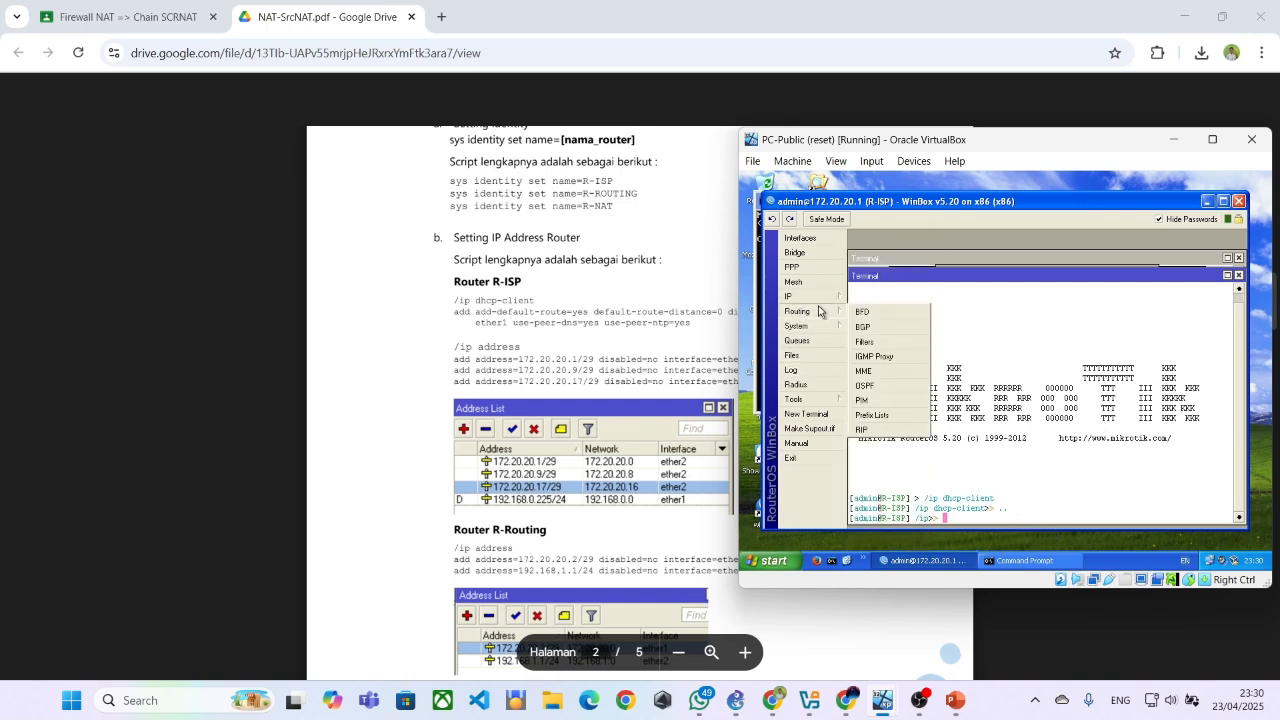
mouse_move(825, 296)
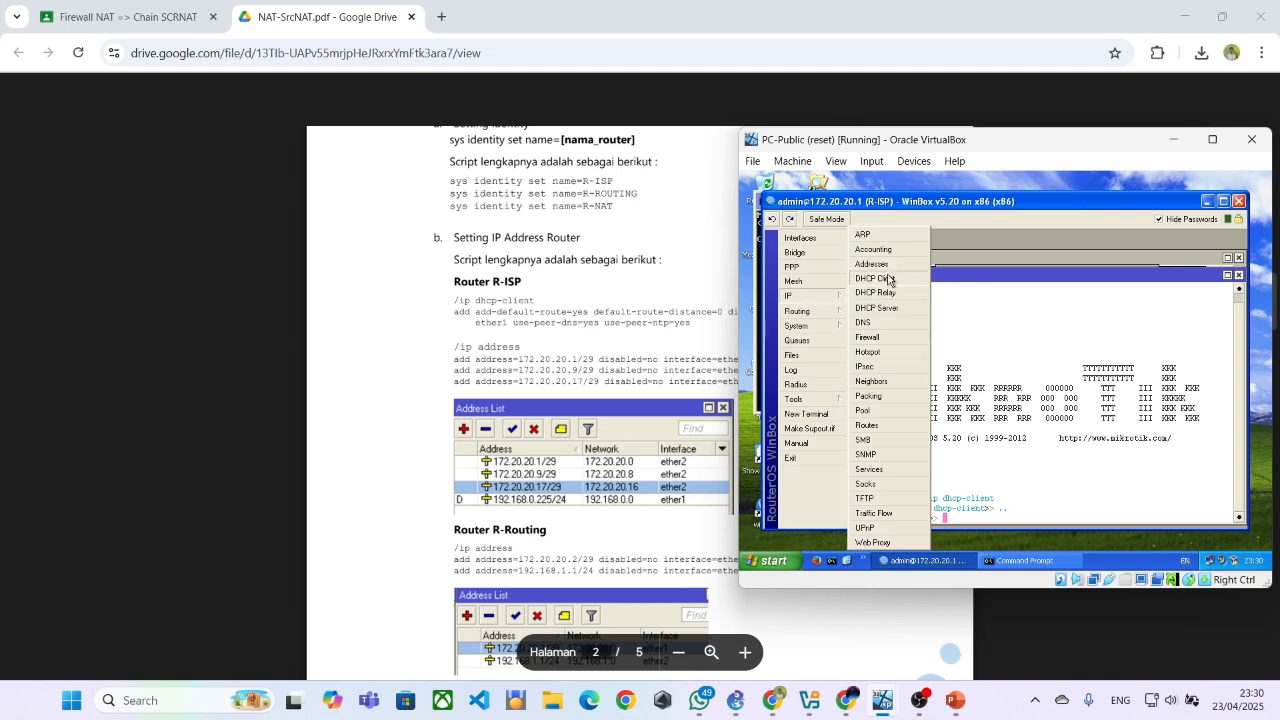
click(968, 482)
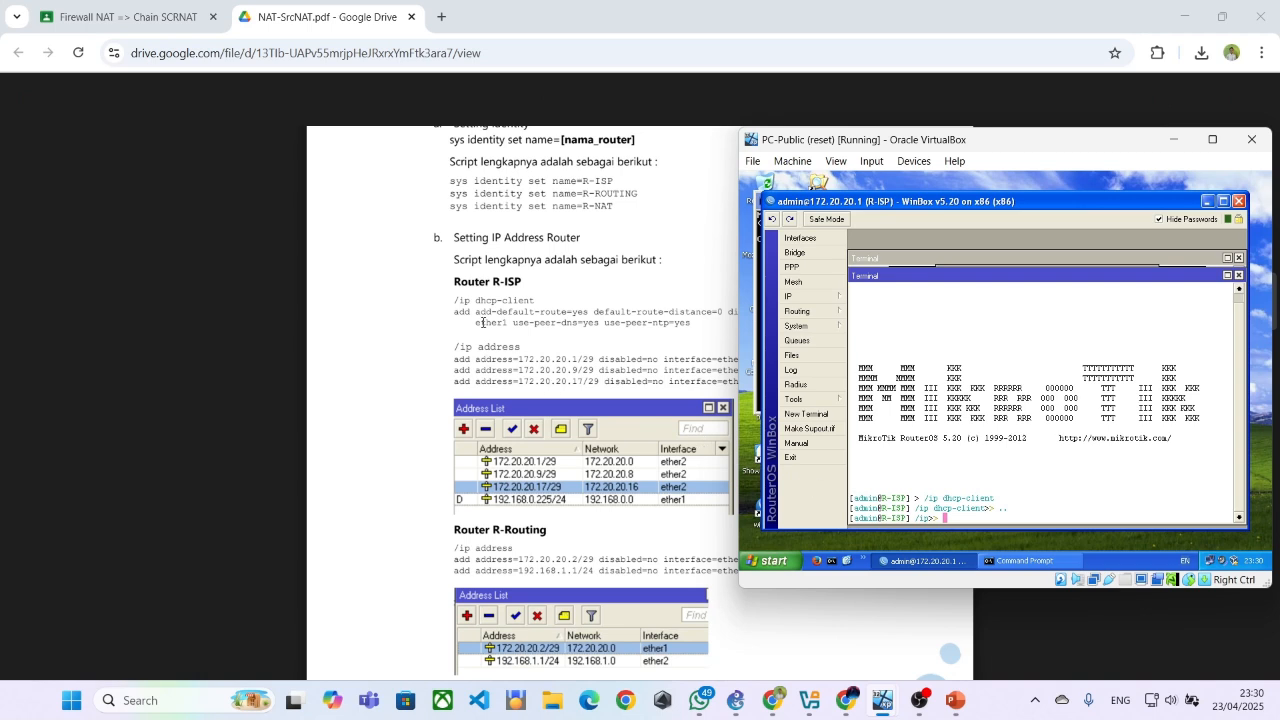
drag(455, 312, 689, 322)
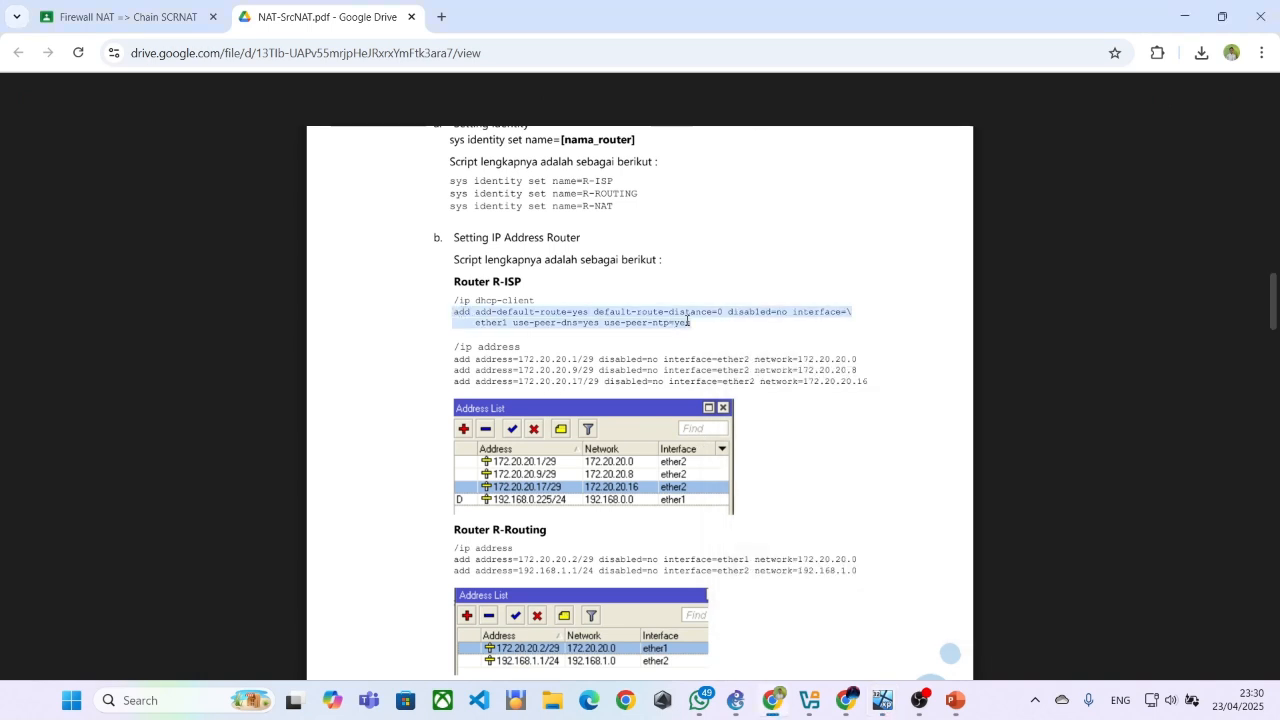
key(alt+Tab)
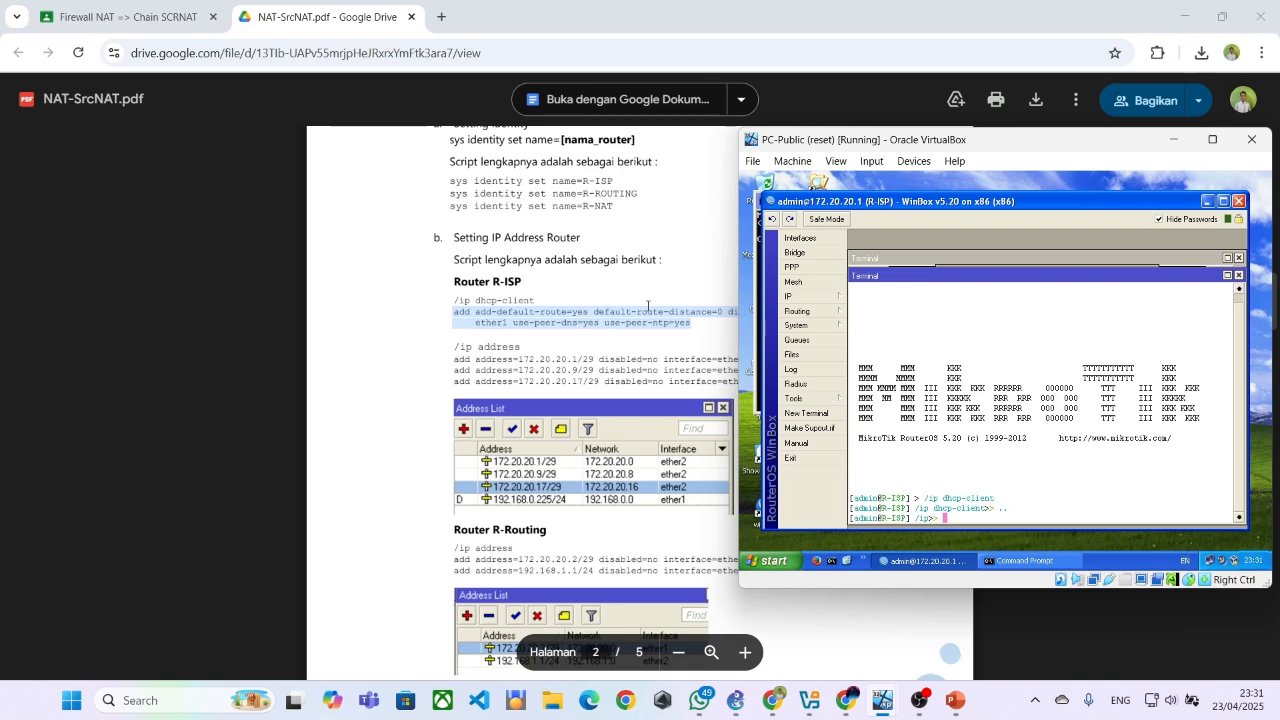
click(805, 297)
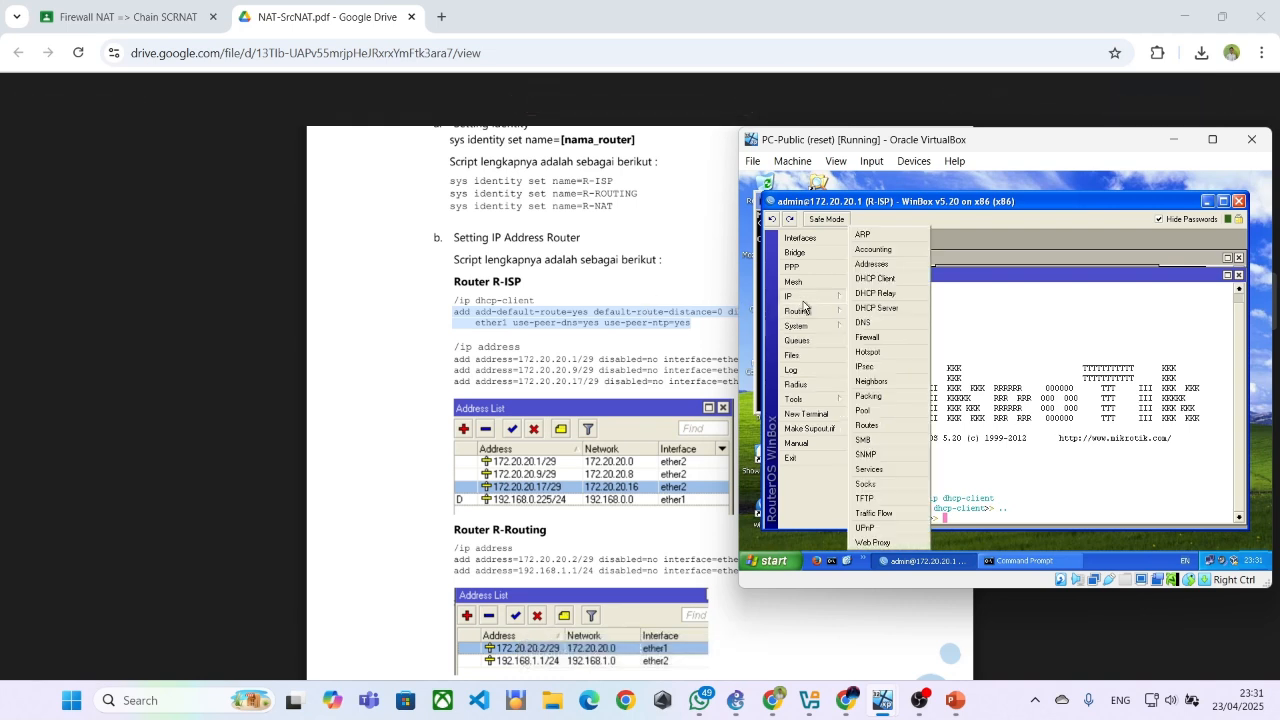
click(873, 279)
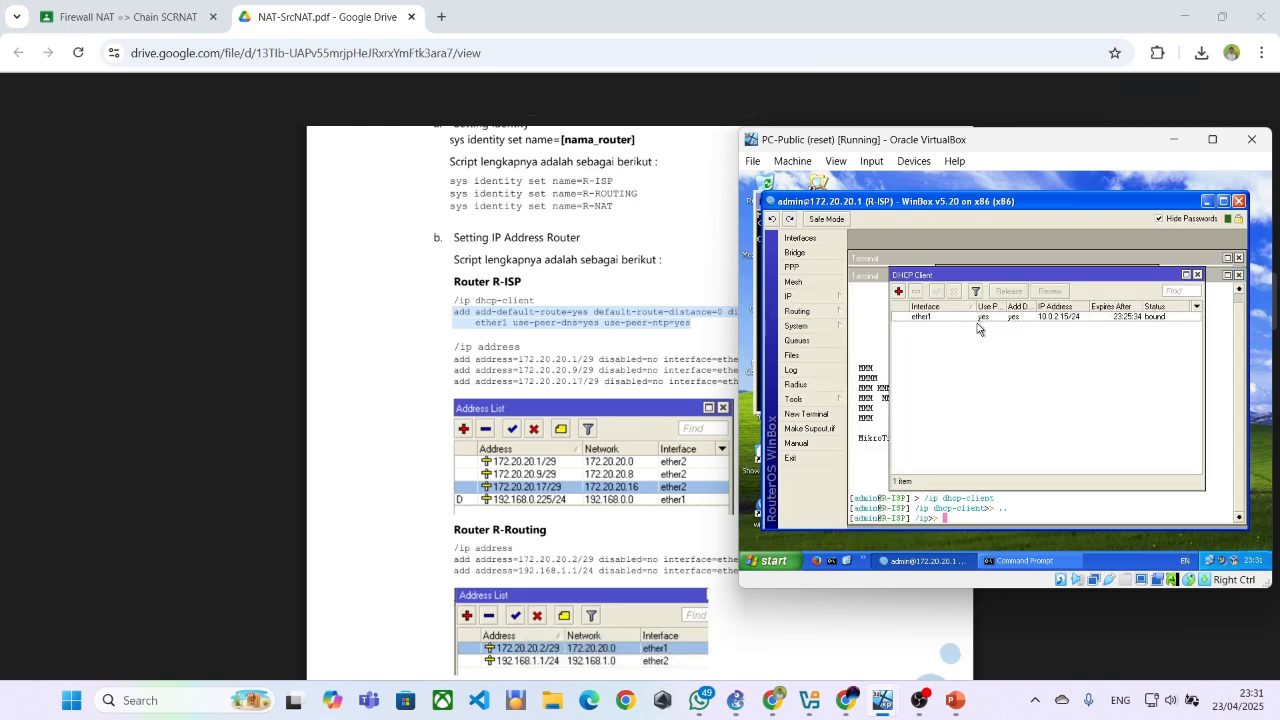
Refer to the /ip address lines in the PDF's Router R-ISP script and enter the address level in R-ISP's terminal
click(693, 300)
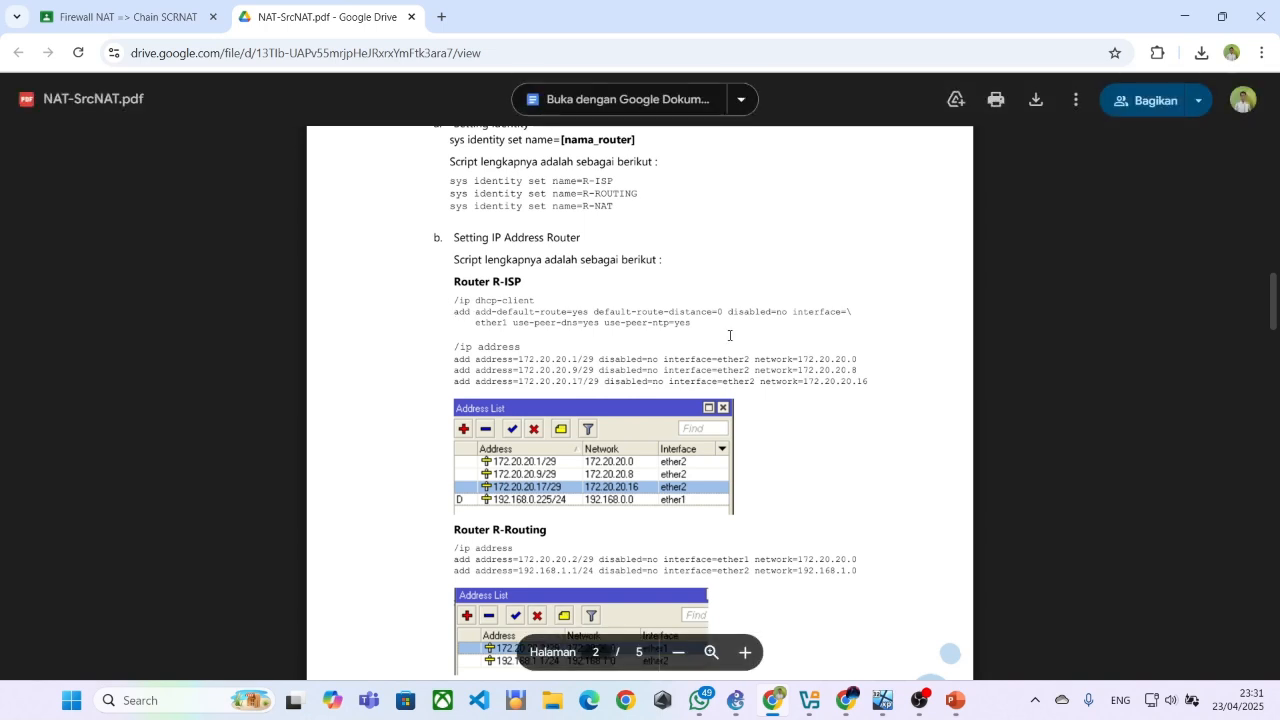
scroll(711, 336, down, 2)
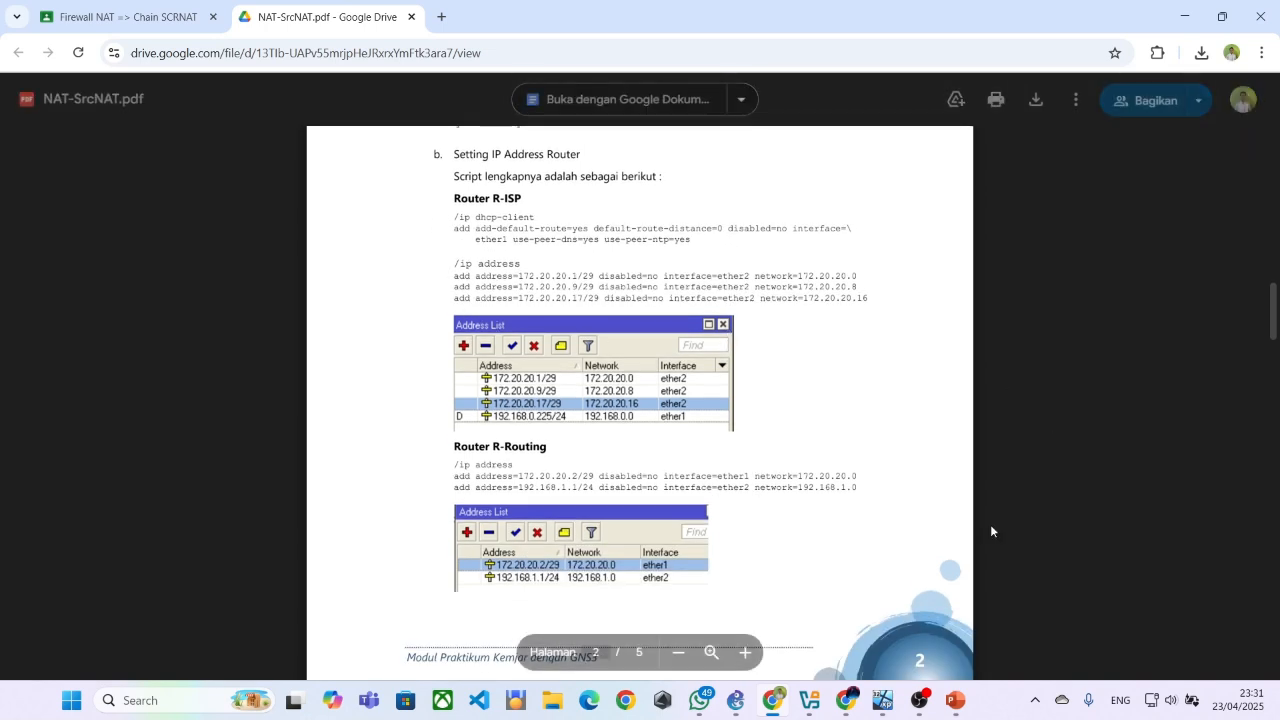
mouse_move(885, 693)
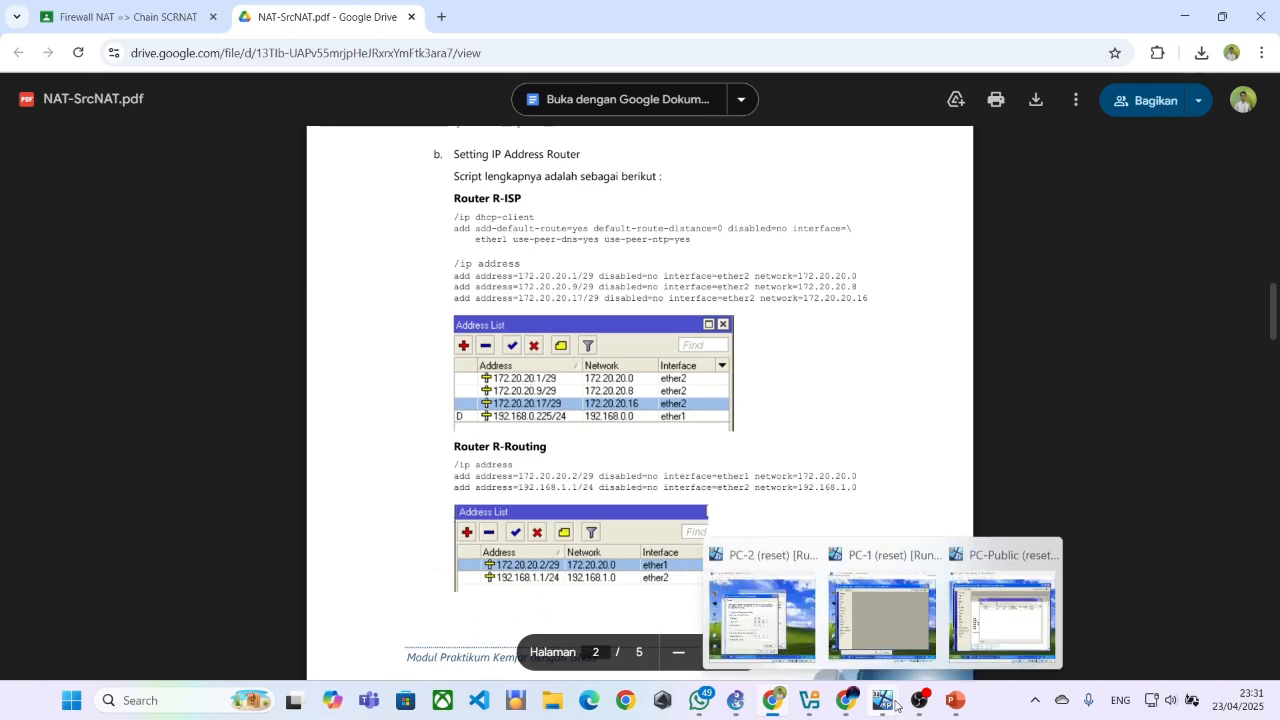
click(987, 616)
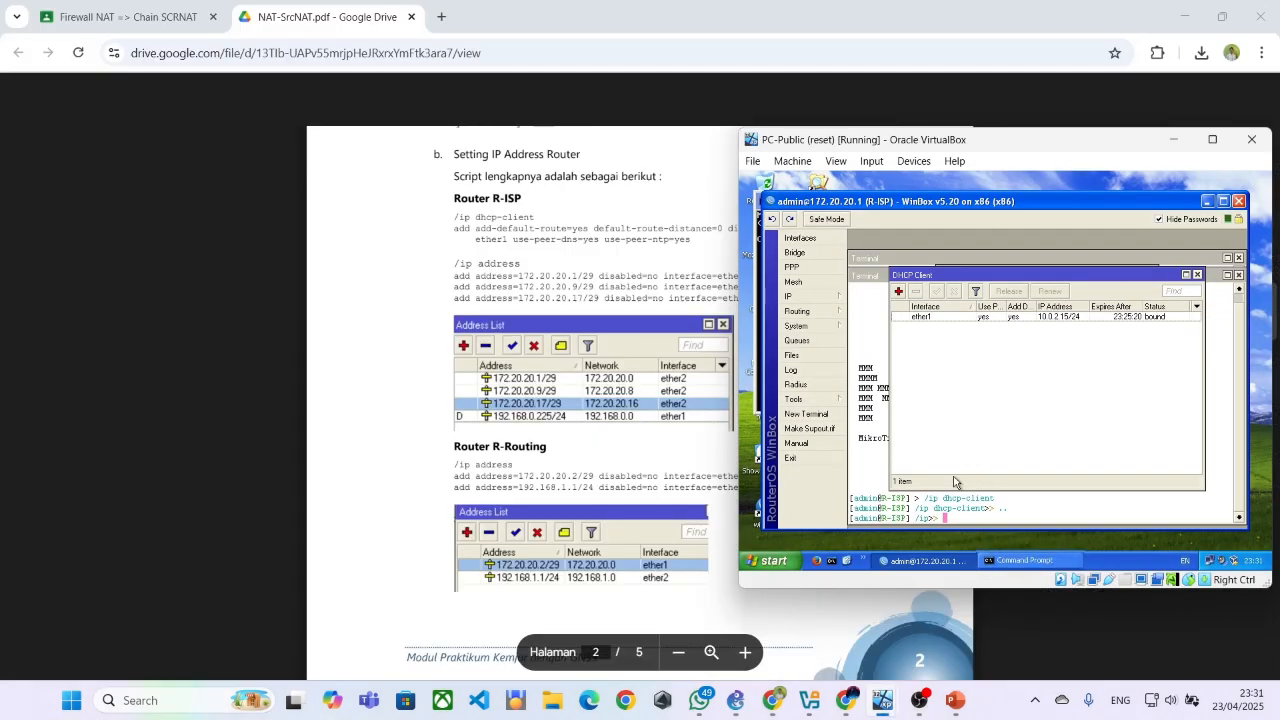
click(880, 472)
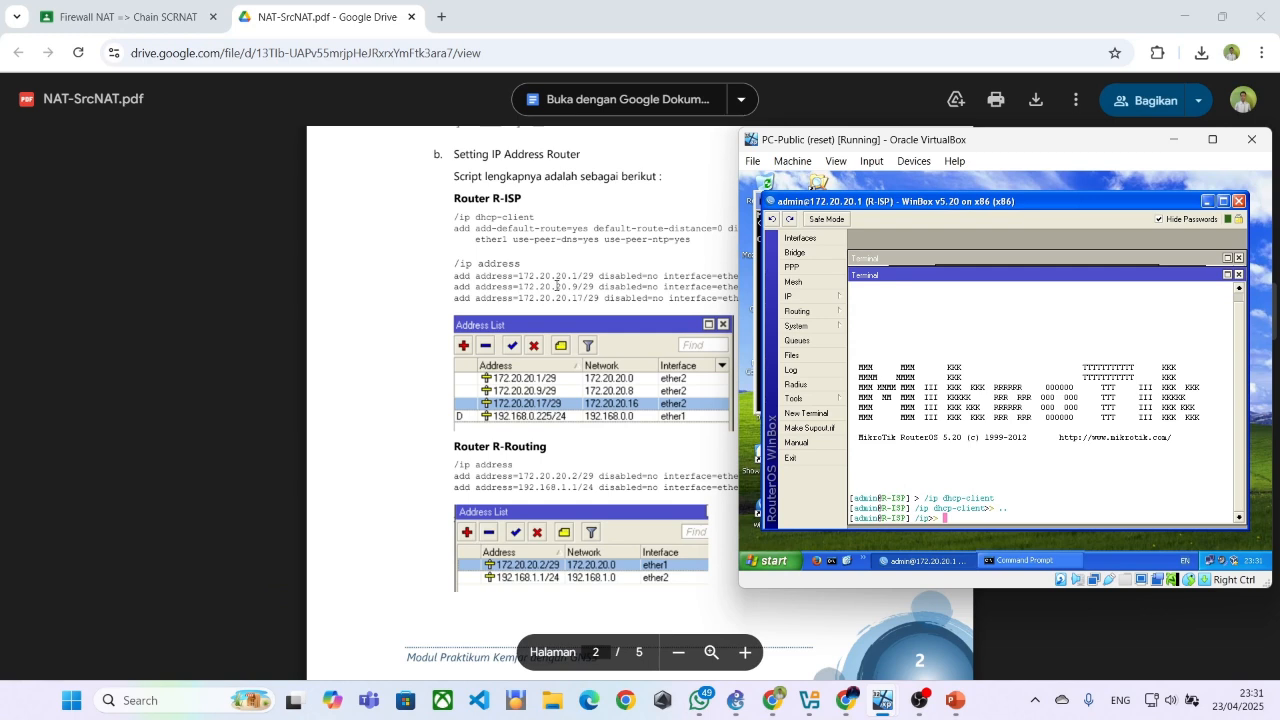
text(address remove)
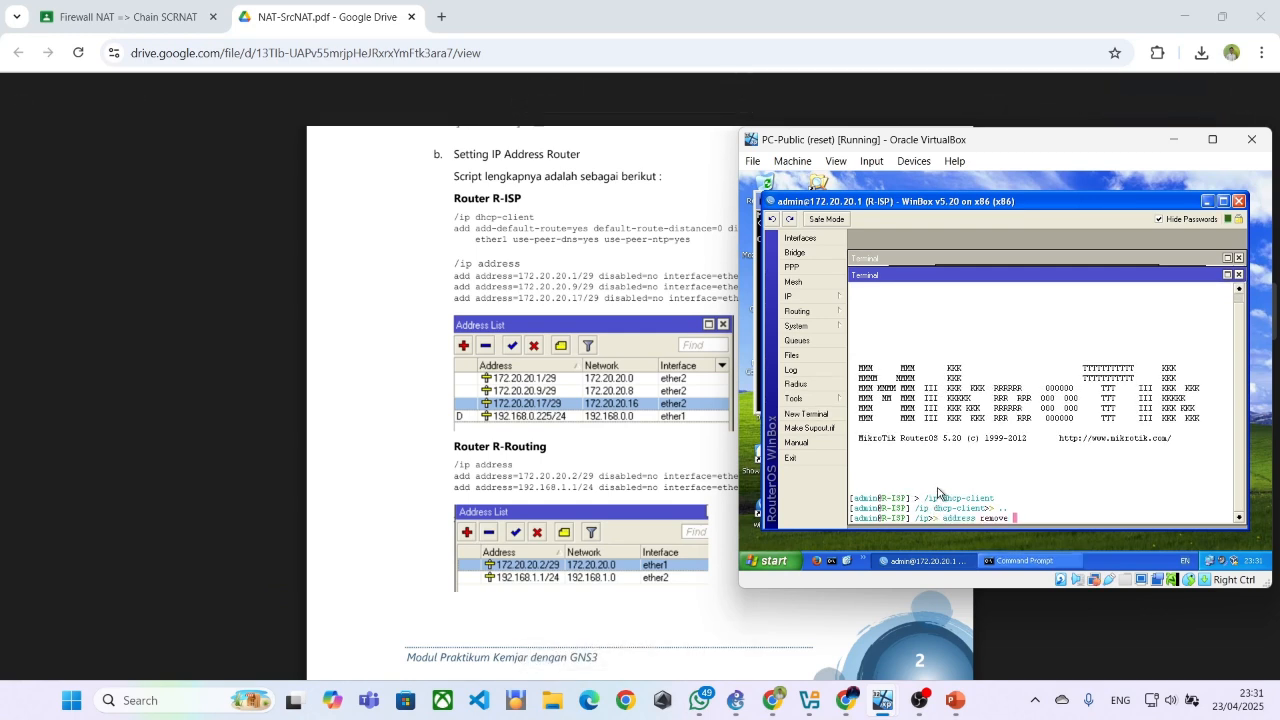
key(BackSpace)
key(BackSpace)
key(BackSpace)
key(BackSpace)
key(BackSpace)
key(BackSpace)
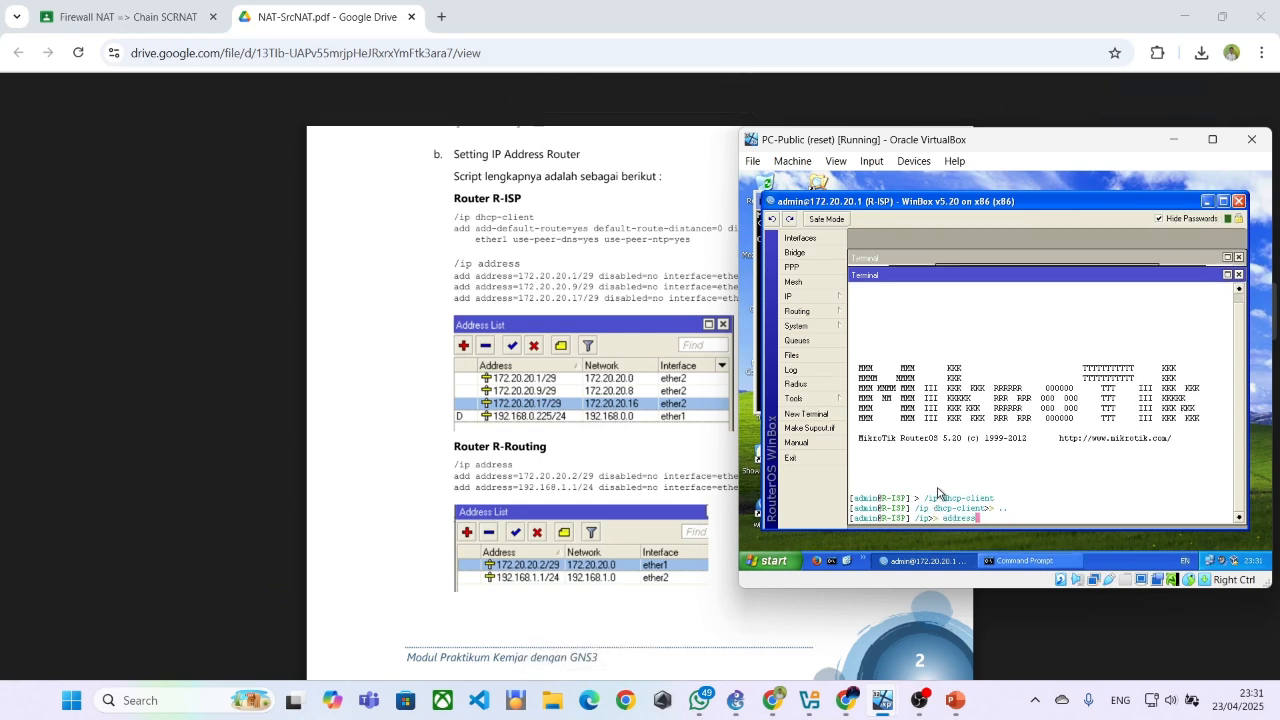
key(Return)
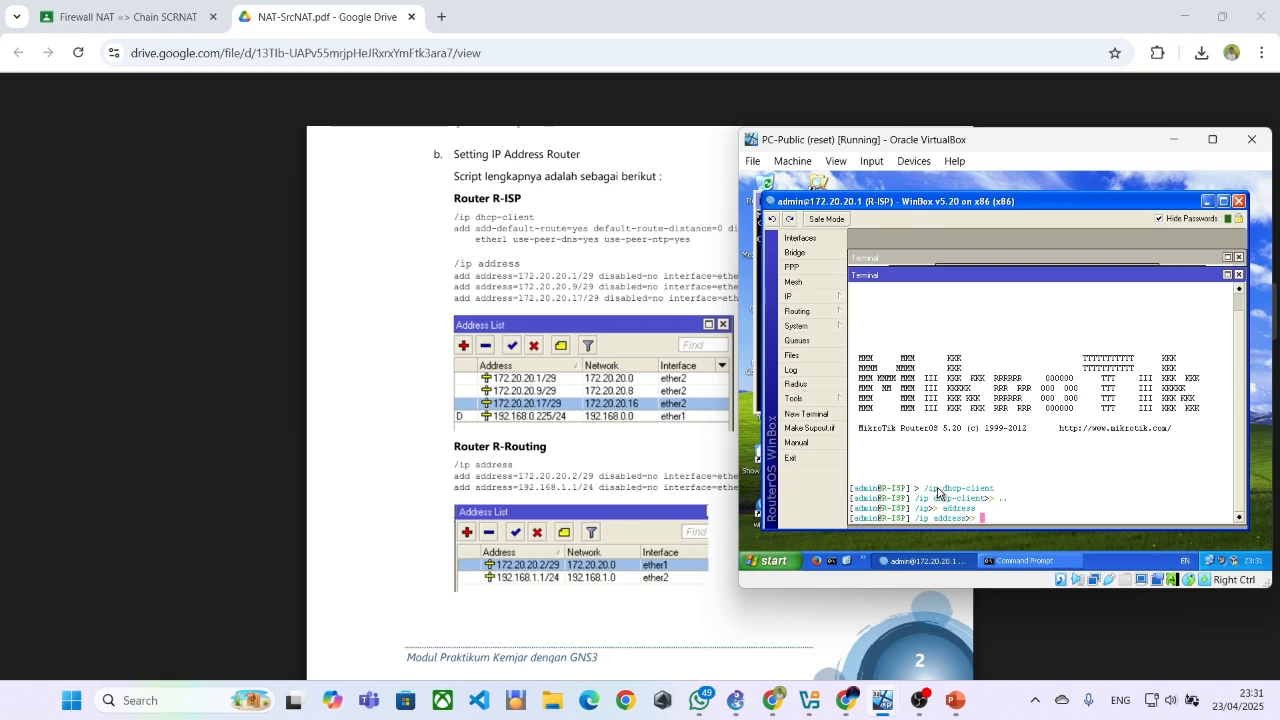
Copy the PDF's add address=172.20.20.1/29 line for R-ISP and paste it at the /ip address prompt in PC-Public's terminal
click(554, 281)
double_click(554, 281)
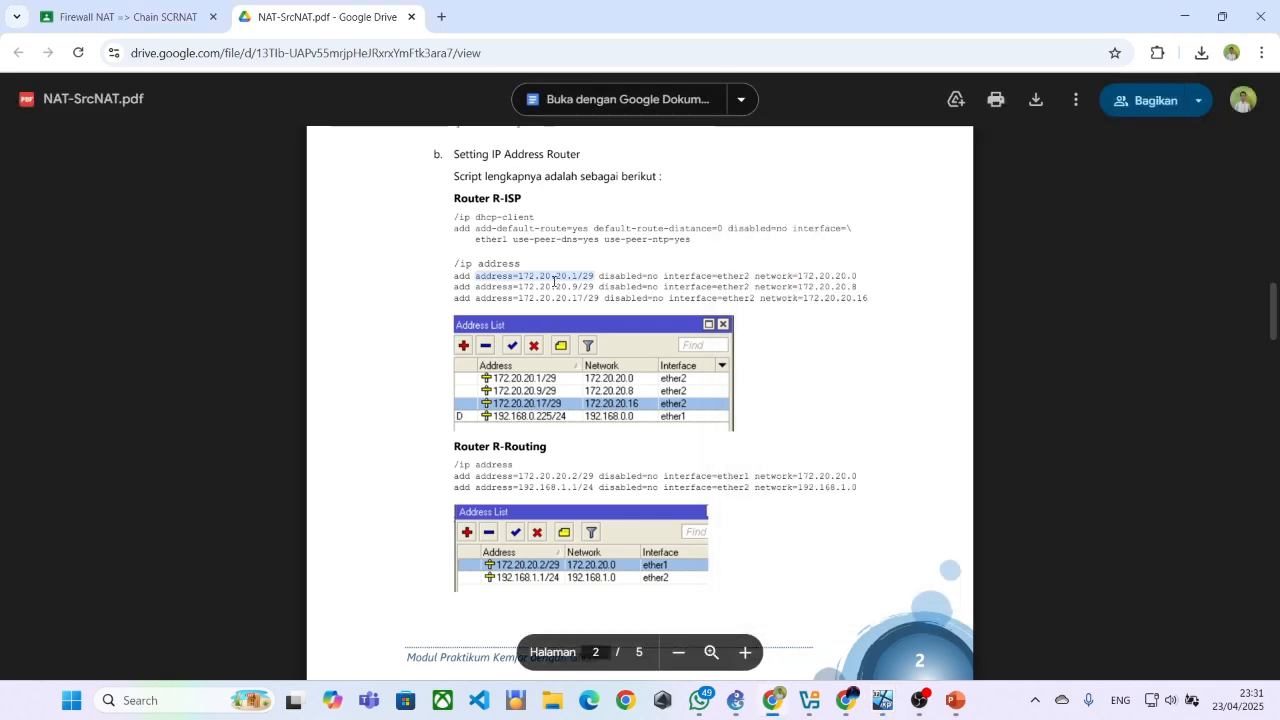
key(alt+Tab)
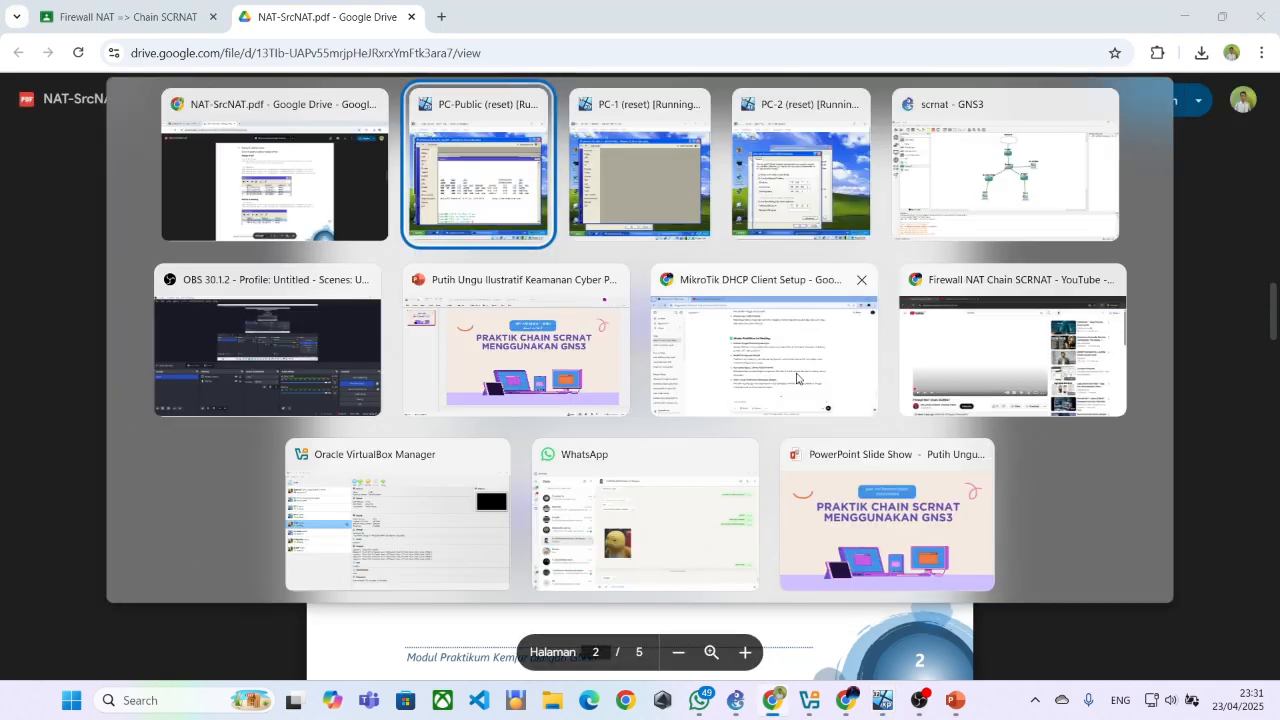
click(440, 238)
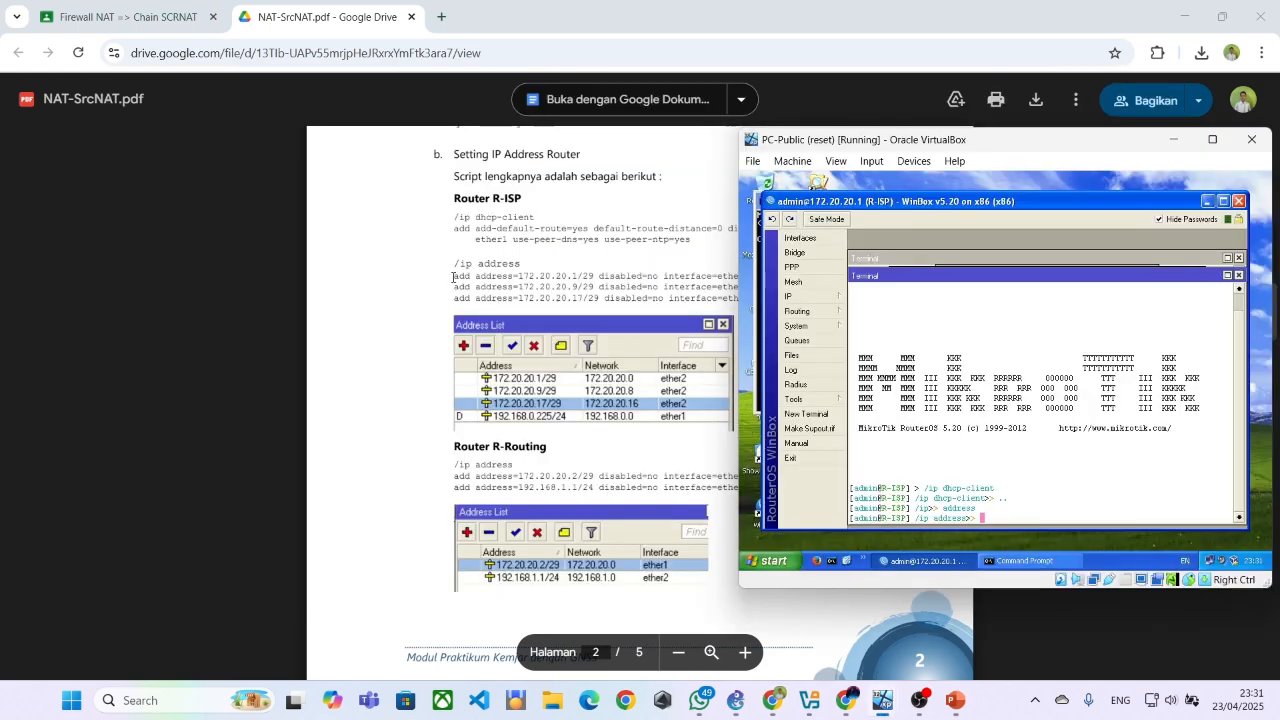
drag(453, 277, 833, 274)
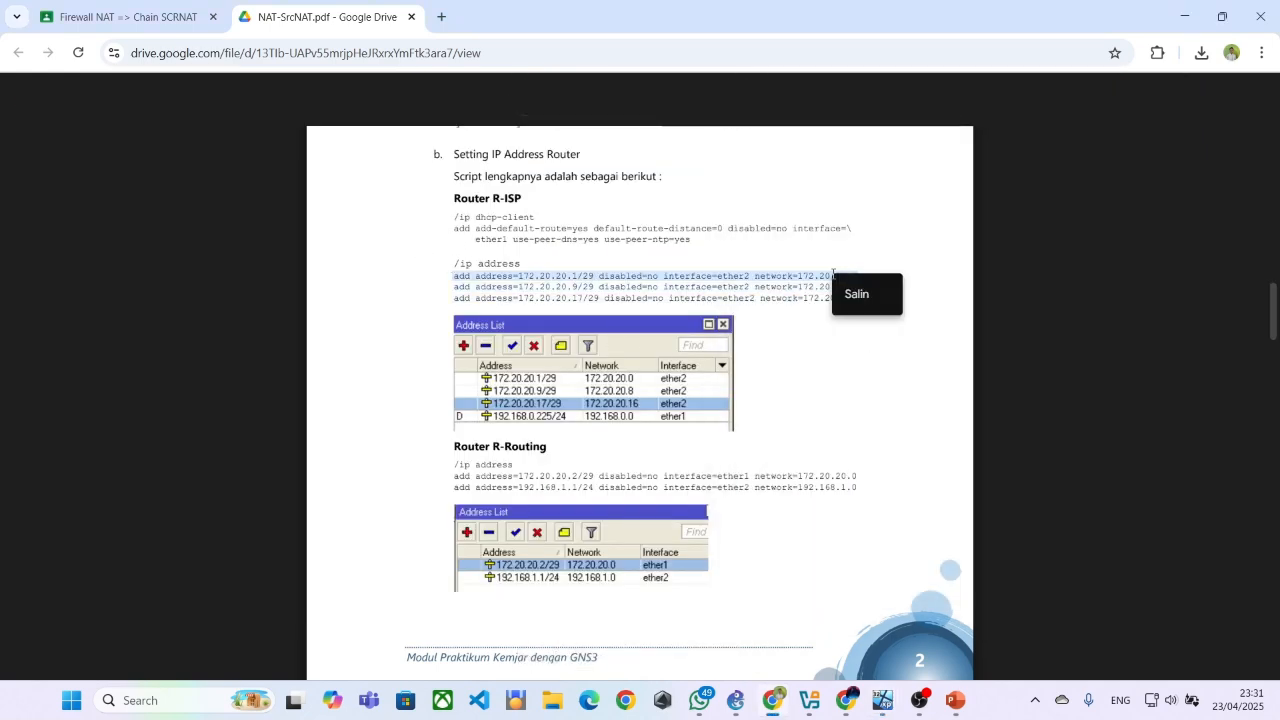
click(857, 294)
key(alt+Tab)
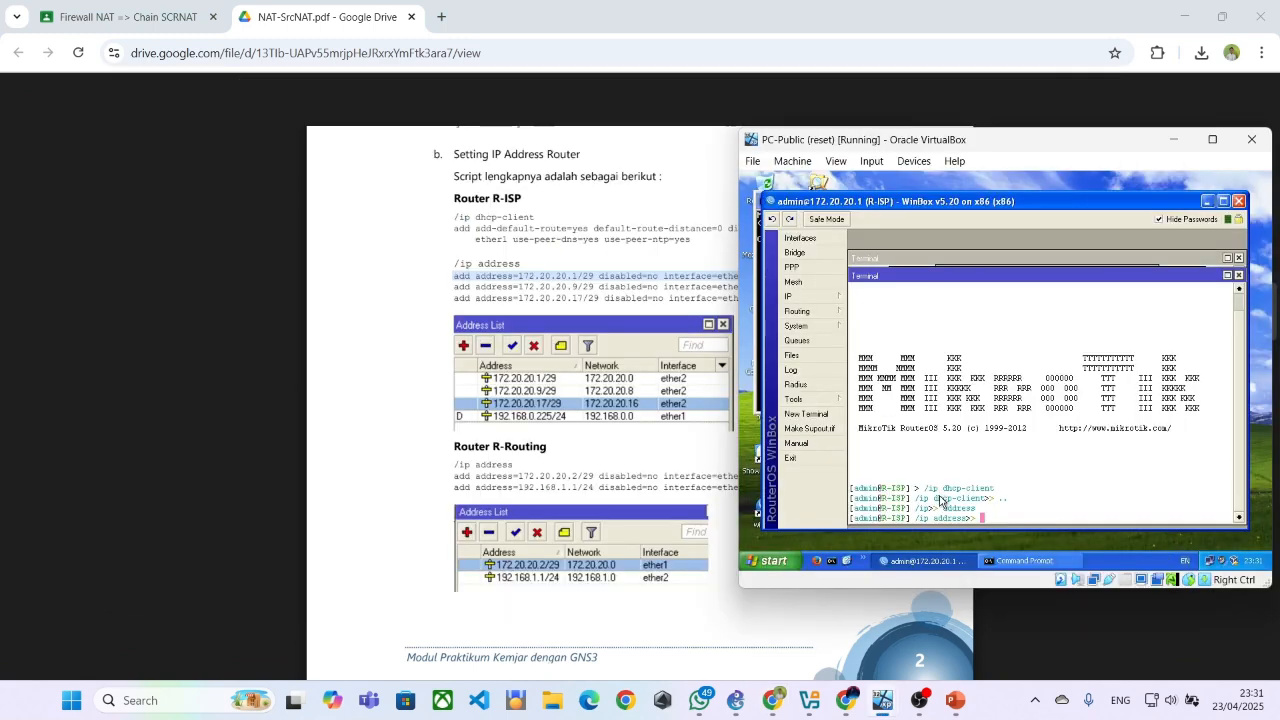
right_click(986, 522)
click(1021, 524)
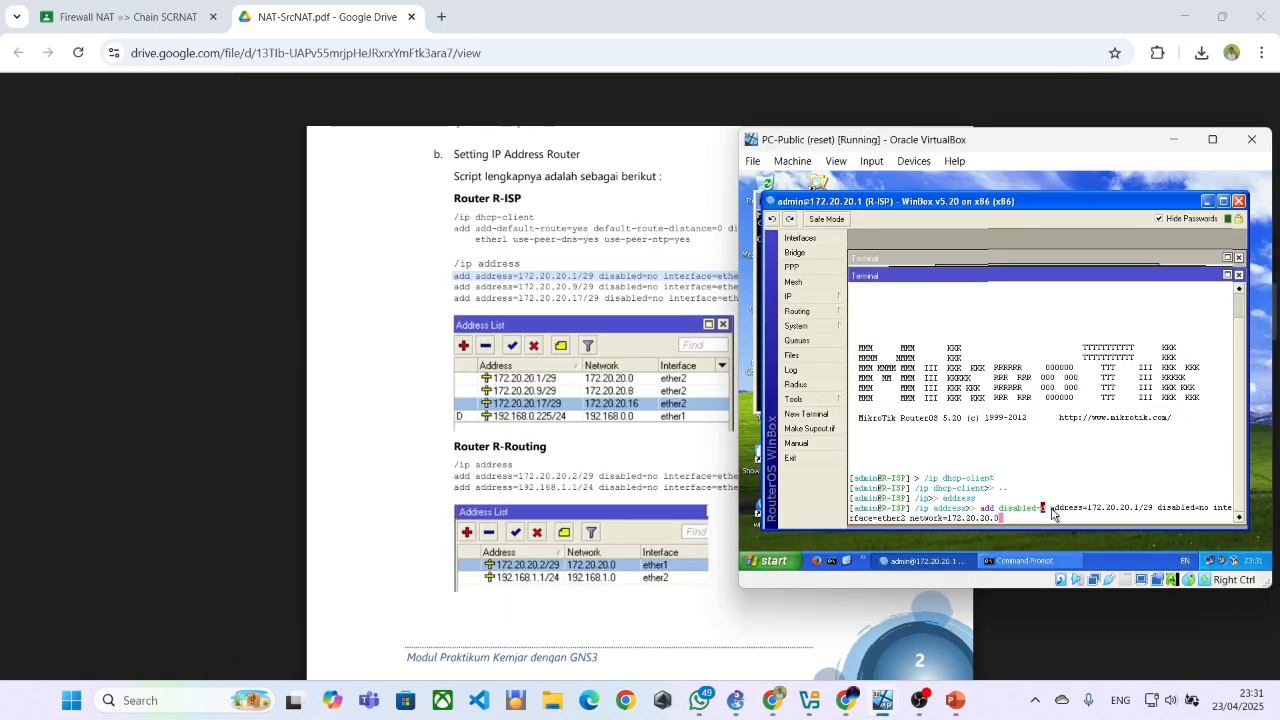
Remove the extra disabled= parameter before the address in the pasted add command, leaving a single space after add
key(Up)
key(Down)
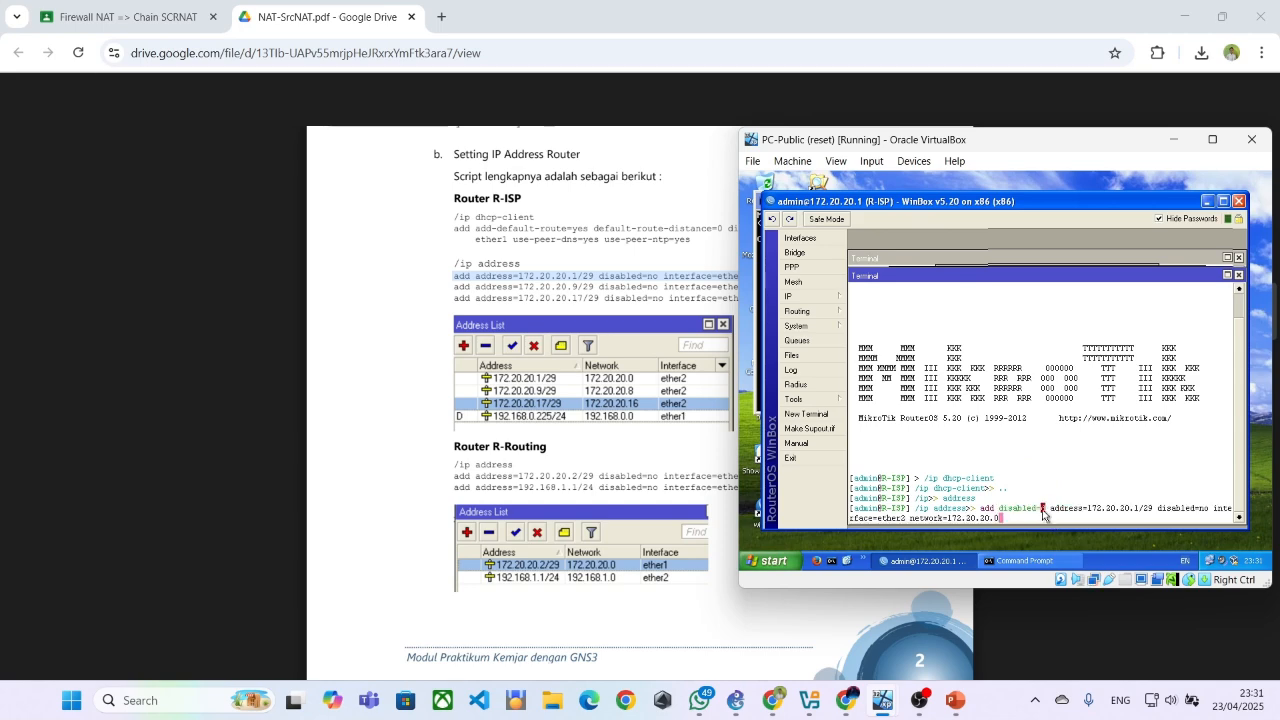
key(Left)
key(Left)
key(Left)
key(Left)
key(Left)
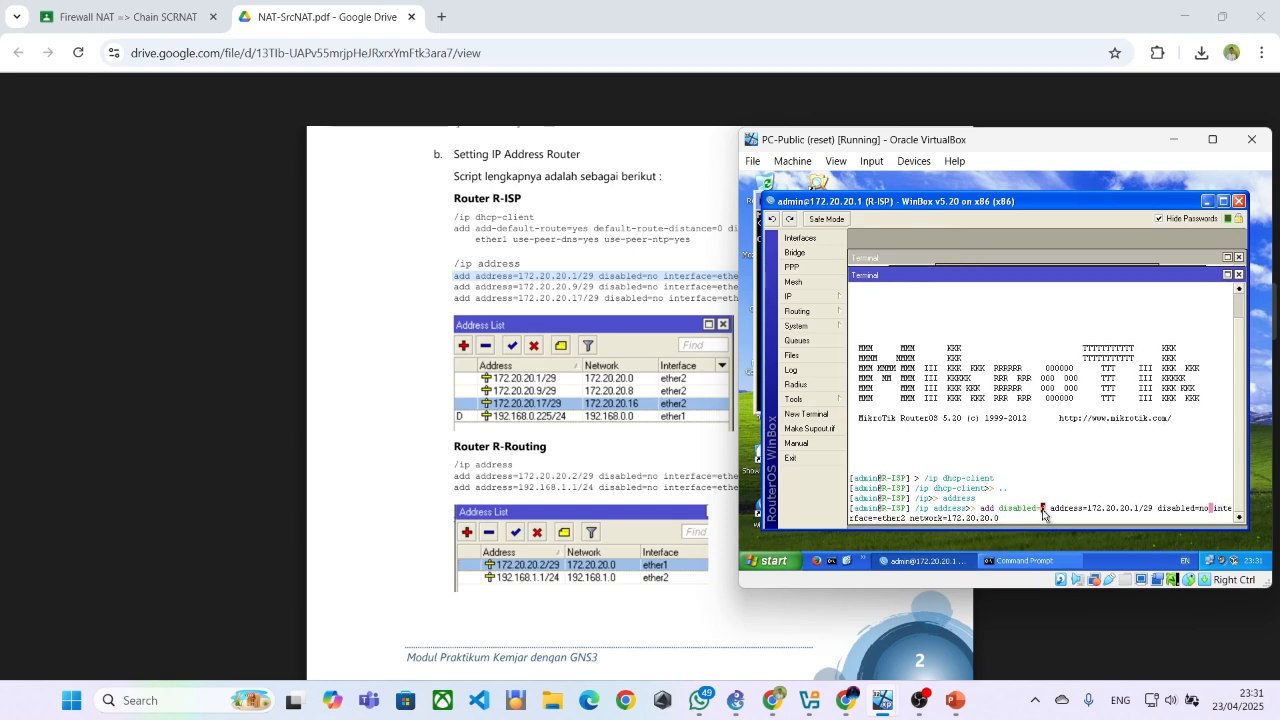
key(Left)
key(Left)
key(Left)
key(Left)
key(Left)
key(Left)
key(Left)
key(Left)
key(Left)
key(Left)
key(Left)
key(Left)
key(Left)
key(Left)
key(Left)
key(Left)
key(Left)
key(Left)
key(Left)
key(Left)
key(Left)
key(Left)
key(Left)
key(Left)
key(Left)
key(Left)
key(BackSpace)
key(BackSpace)
key(BackSpace)
key(BackSpace)
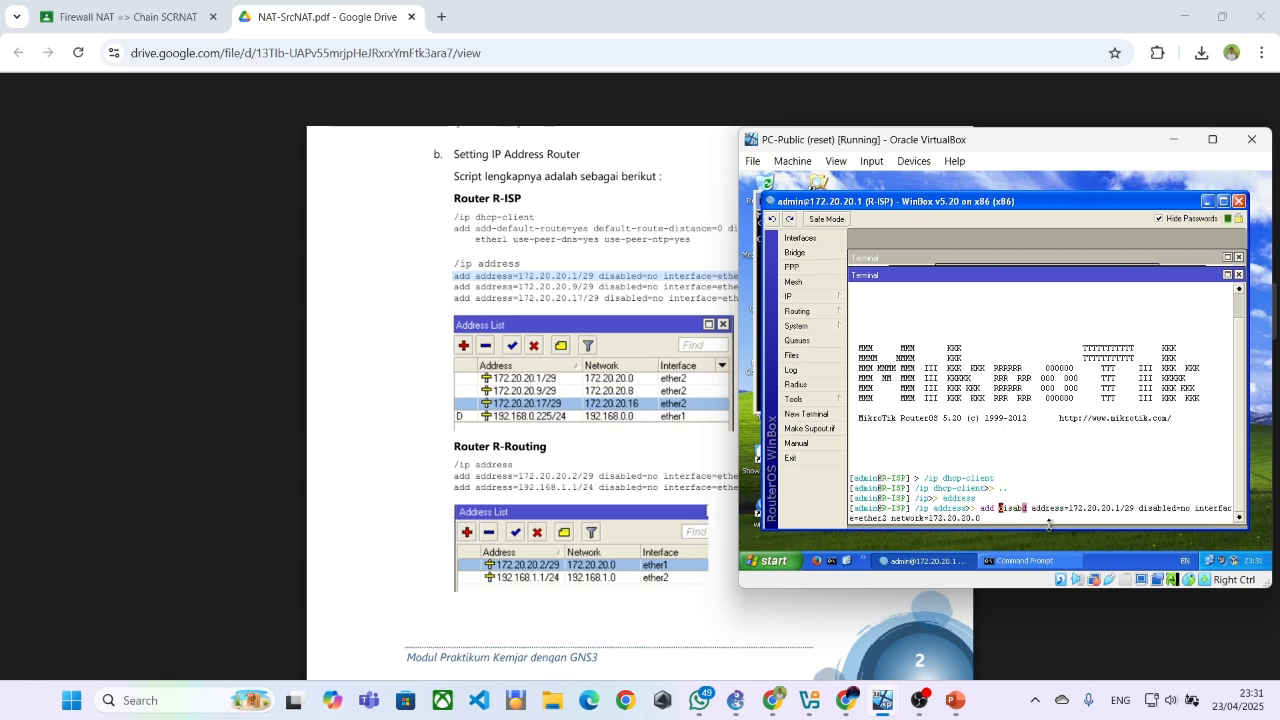
key(BackSpace)
key(BackSpace)
key(BackSpace)
key(BackSpace)
key(BackSpace)
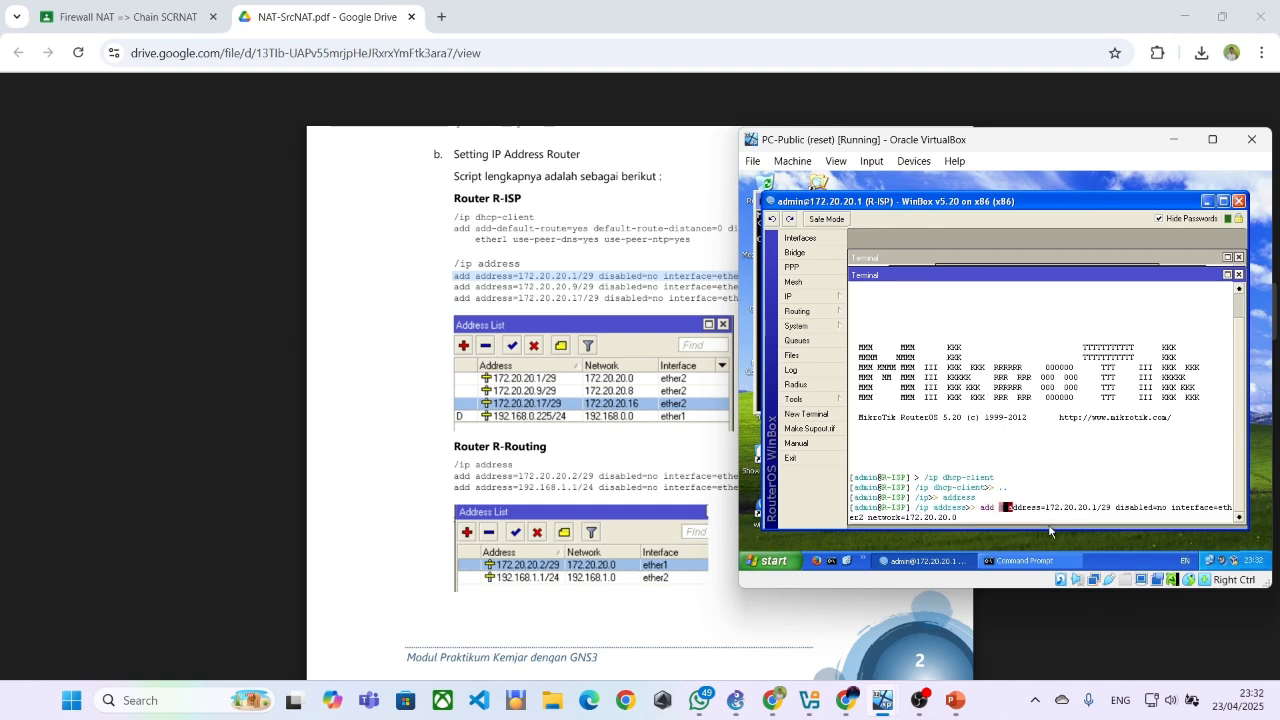
key(BackSpace)
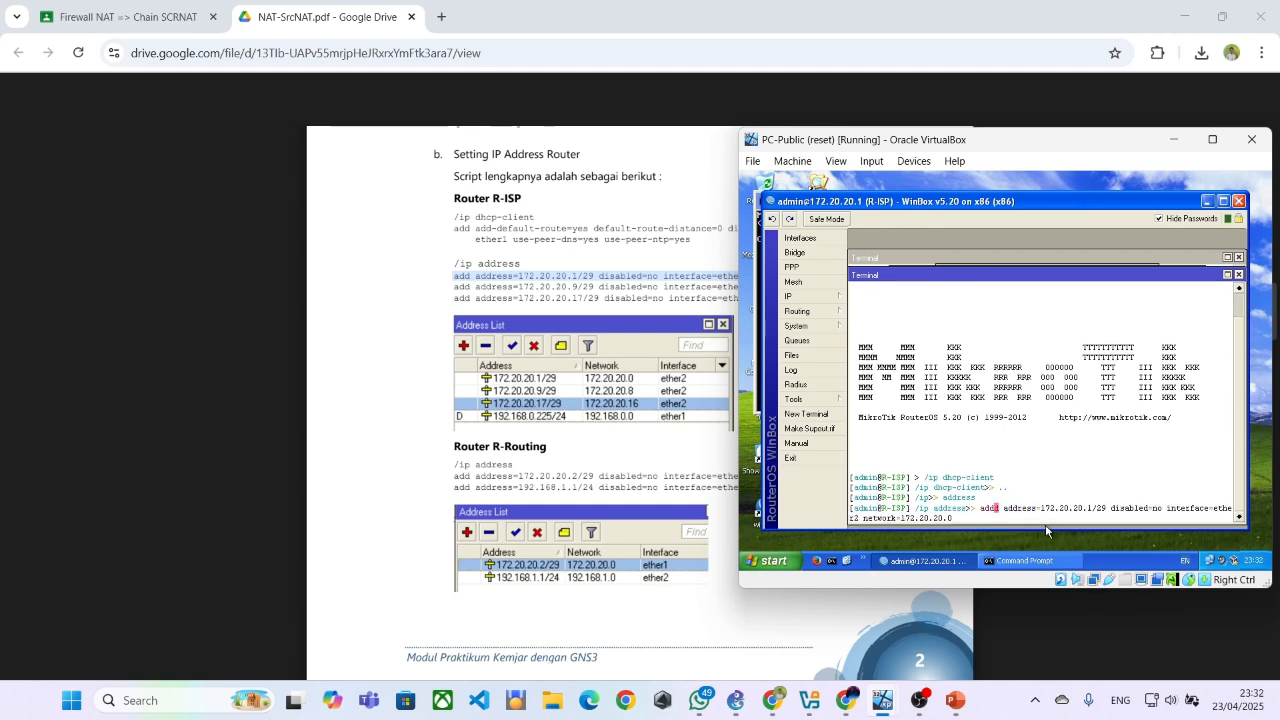
key(Delete)
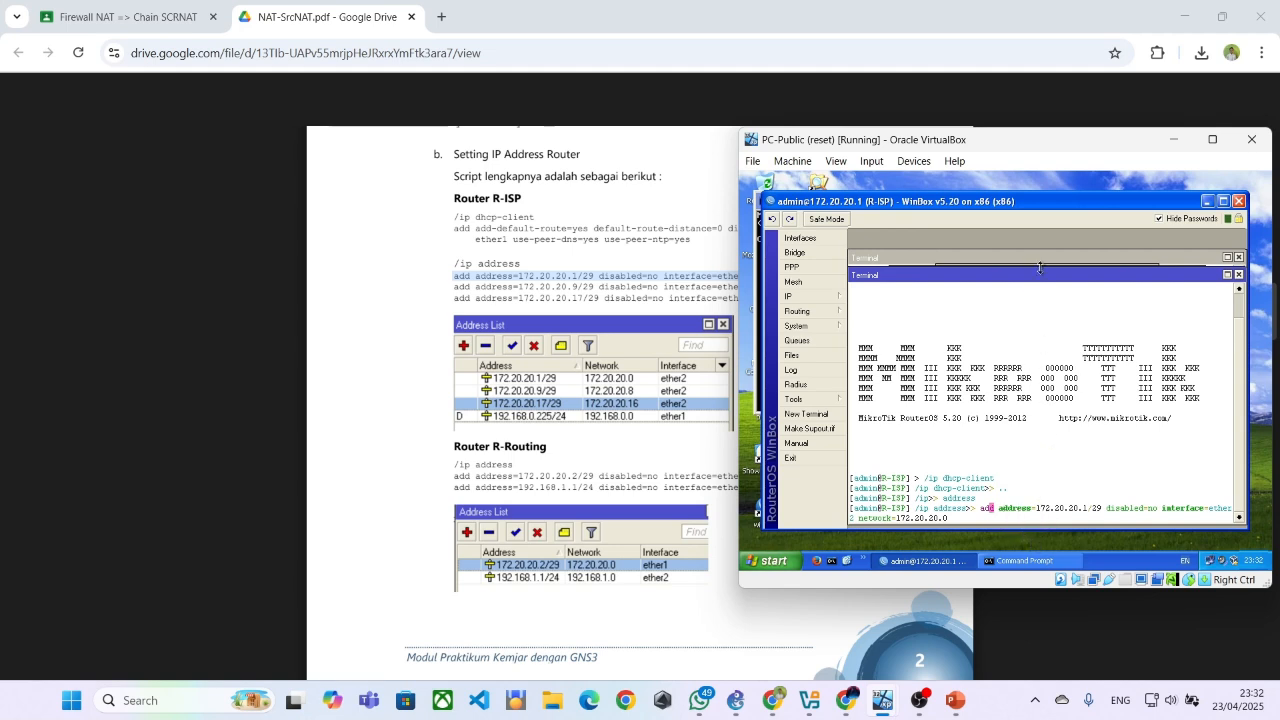
Check the command against the PDF and try to add address 172.20.20.1/29 with disabled=no, interface ether2 and network 172.20.20.0
drag(1043, 286, 1014, 268)
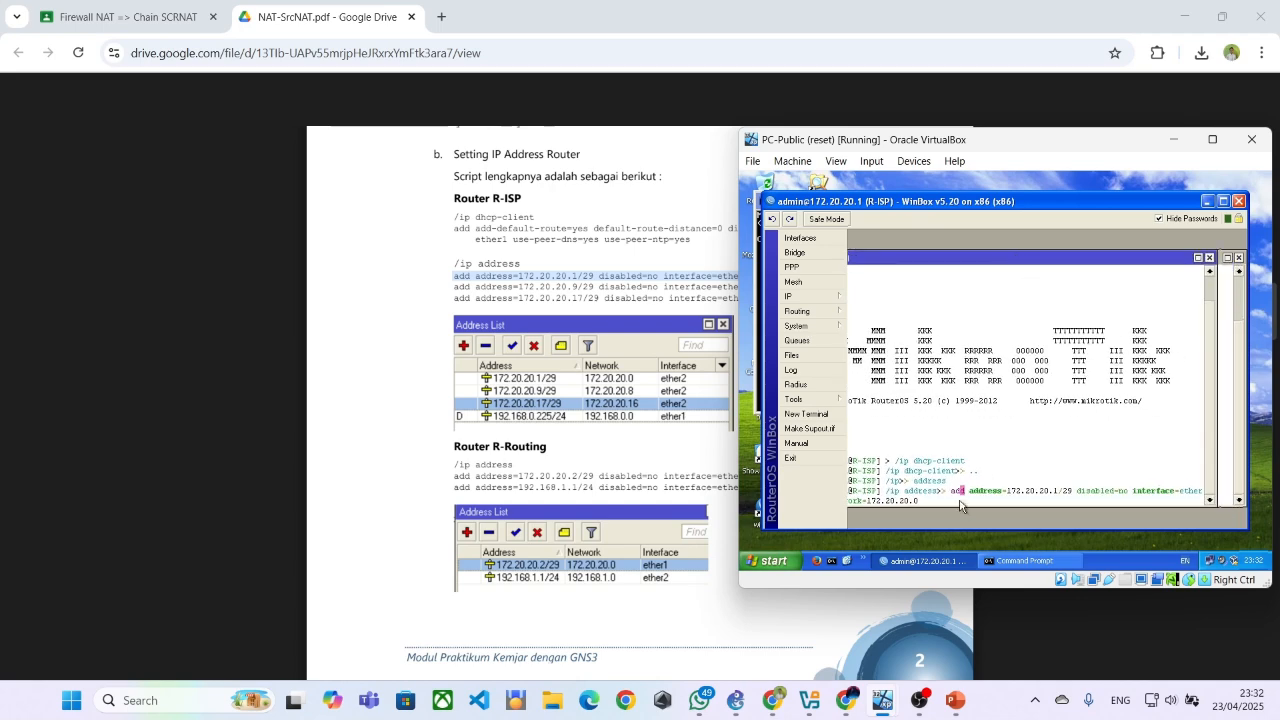
click(625, 280)
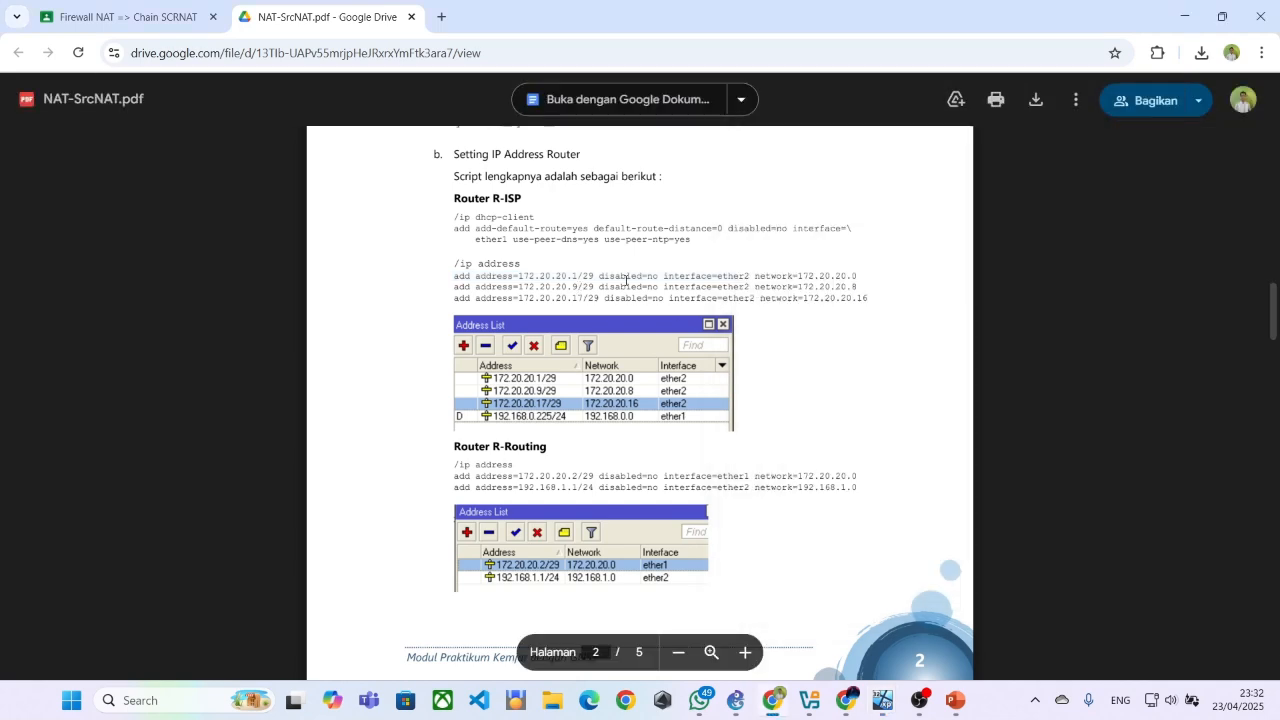
mouse_move(886, 703)
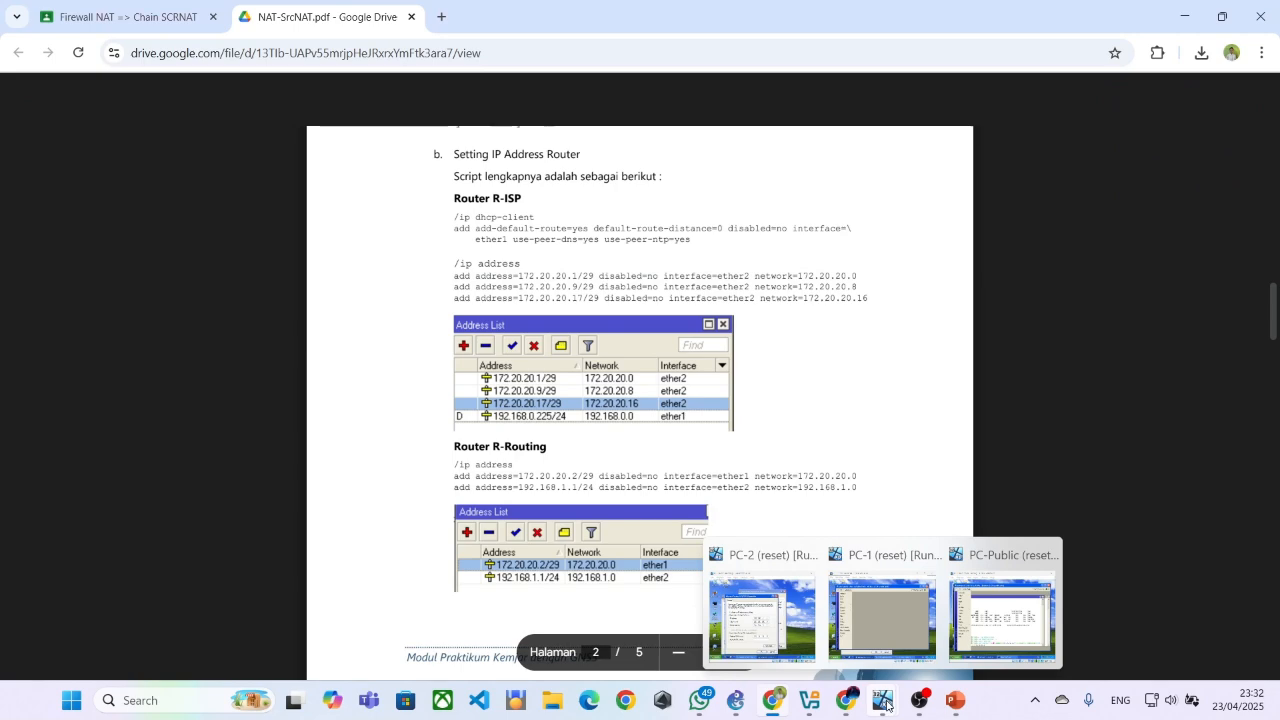
click(1017, 638)
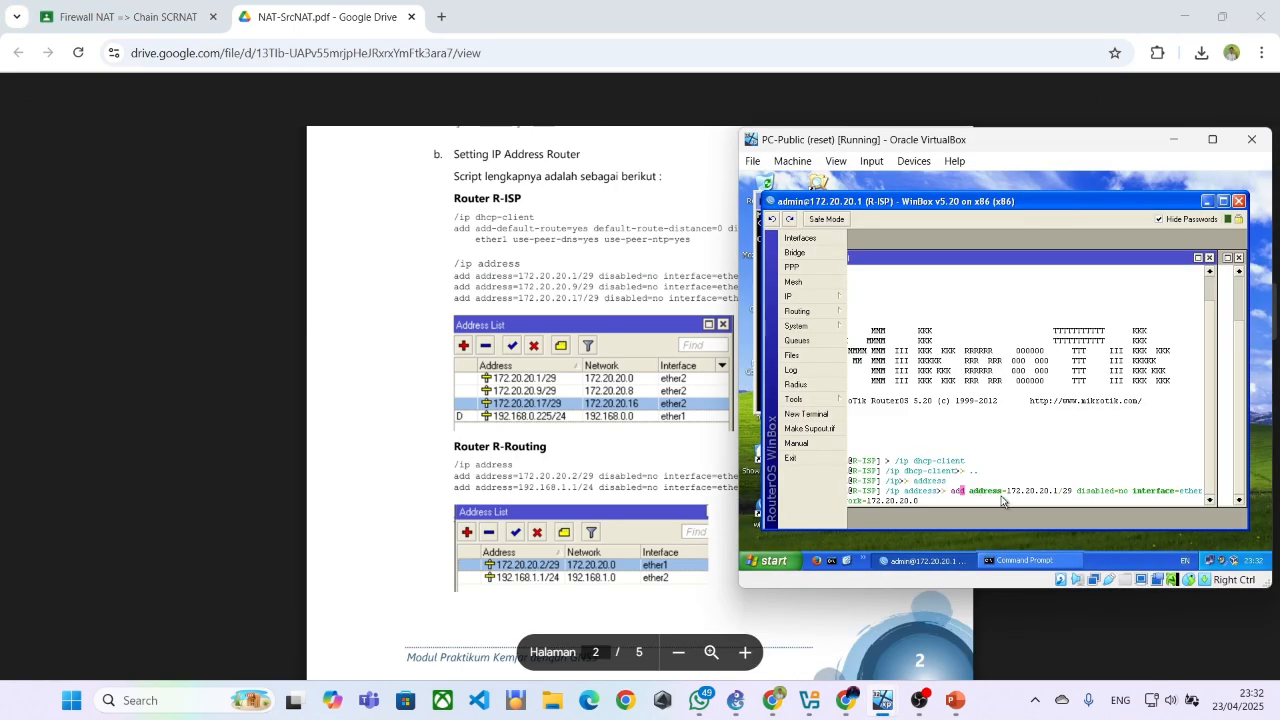
key(Right)
key(Right)
key(Right)
key(Right)
key(Right)
key(Right)
key(Right)
key(Right)
key(Right)
key(Right)
key(Right)
key(Right)
key(Right)
key(Right)
key(Right)
key(Right)
key(Right)
key(Right)
key(Right)
key(Right)
key(Right)
key(Right)
key(Right)
key(Right)
key(Right)
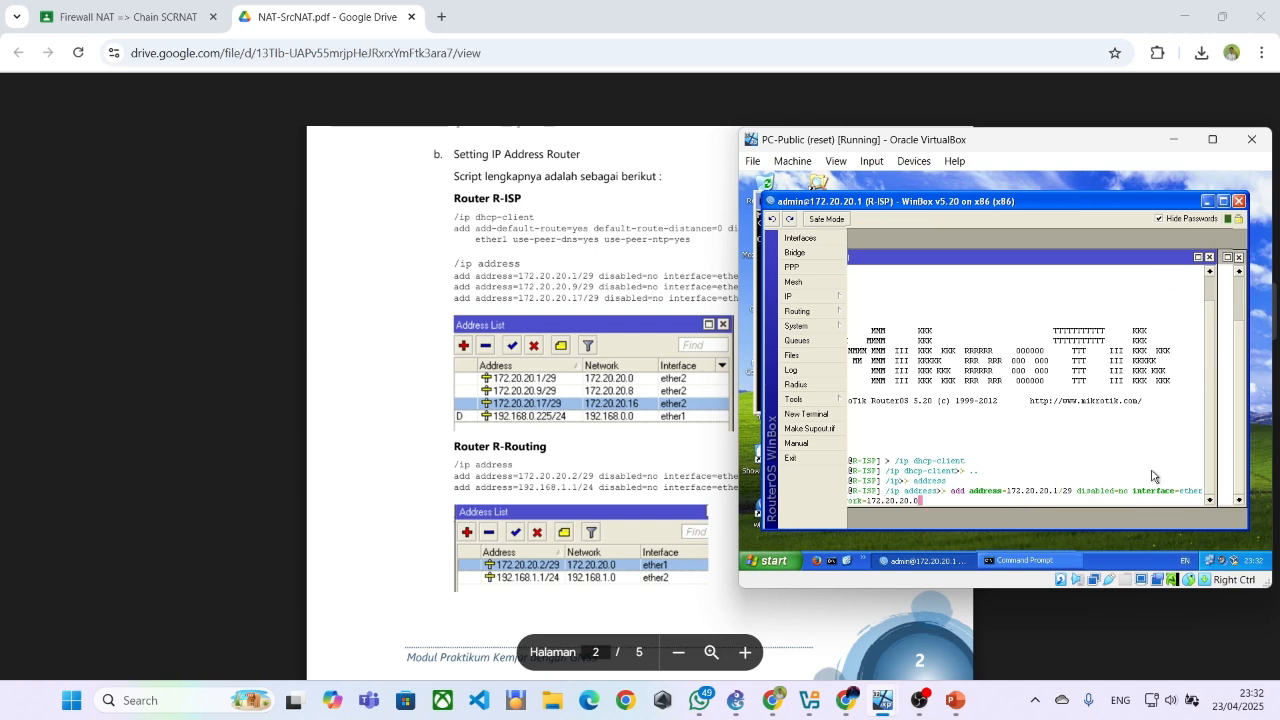
key(Return)
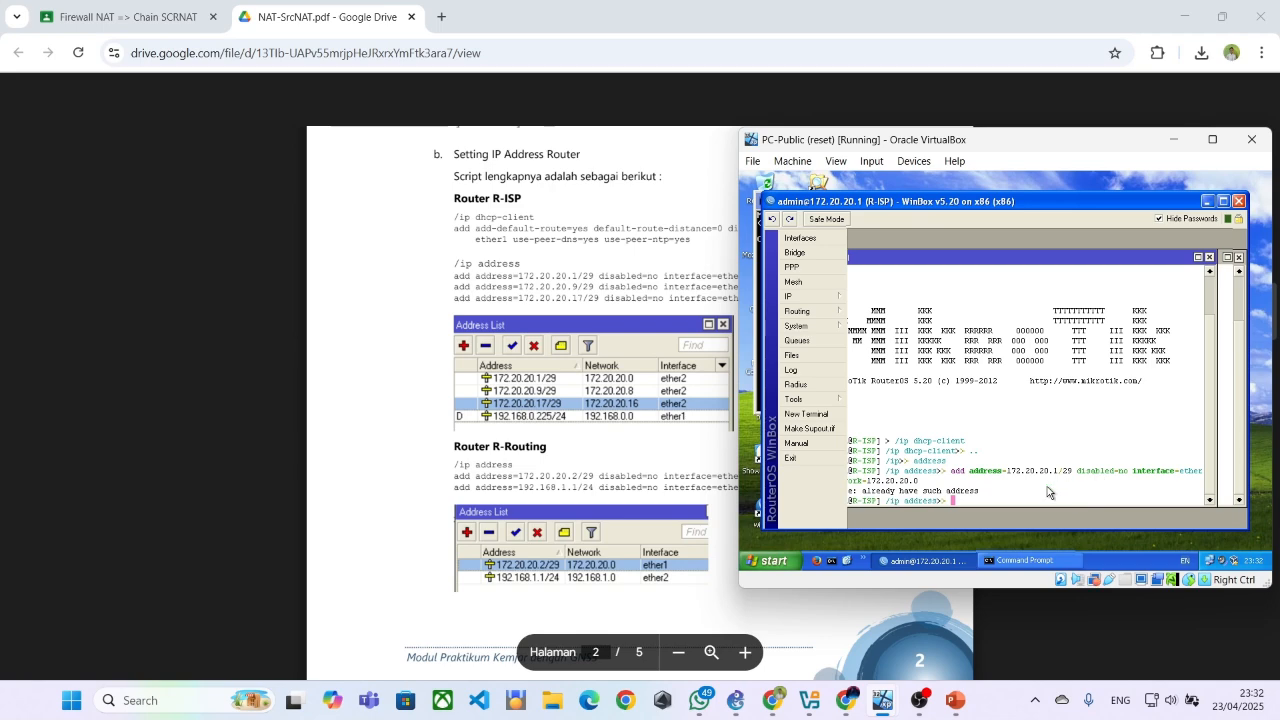
Reposition the terminal window and open R-ISP's Address List to compare its addresses with the PDF
drag(983, 258, 1031, 249)
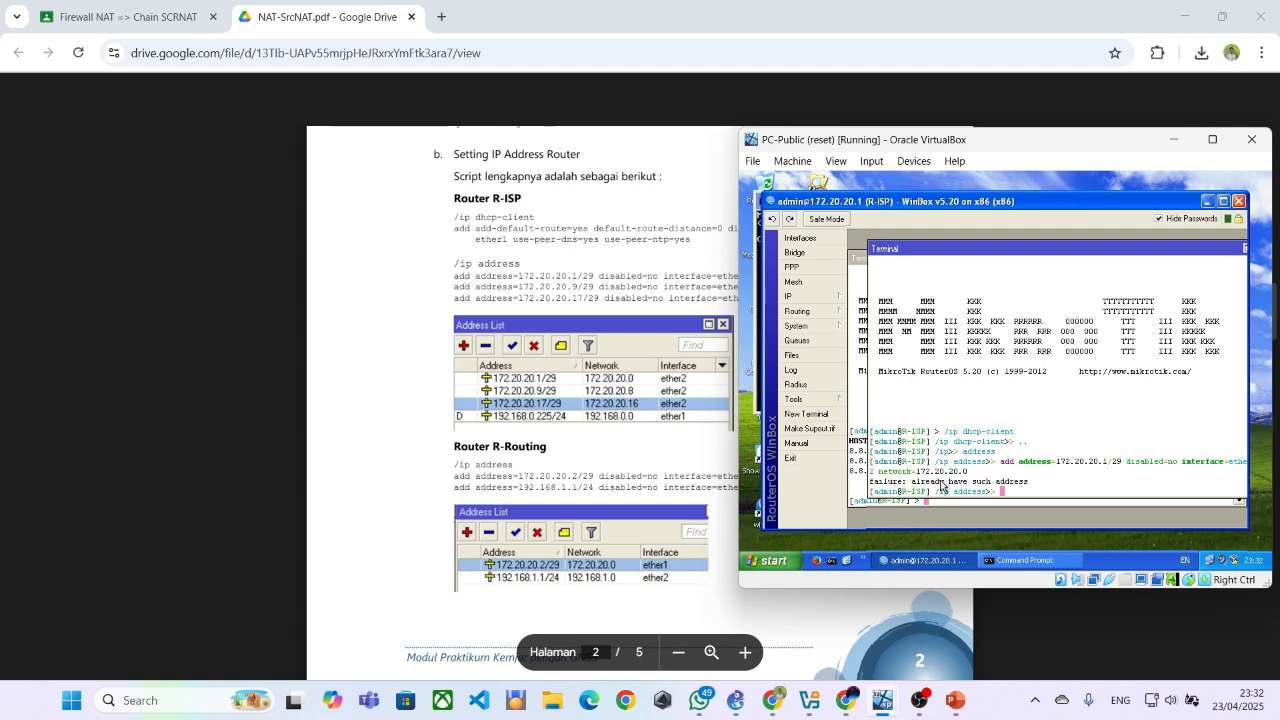
click(795, 296)
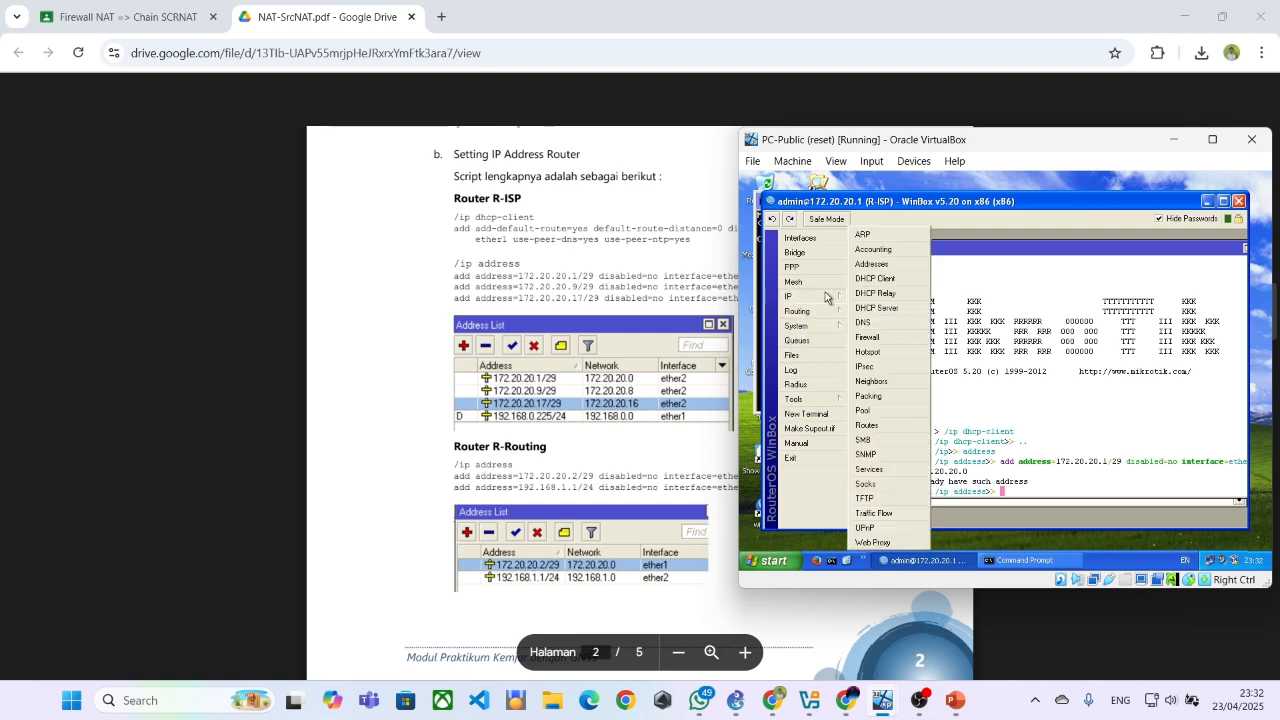
click(870, 264)
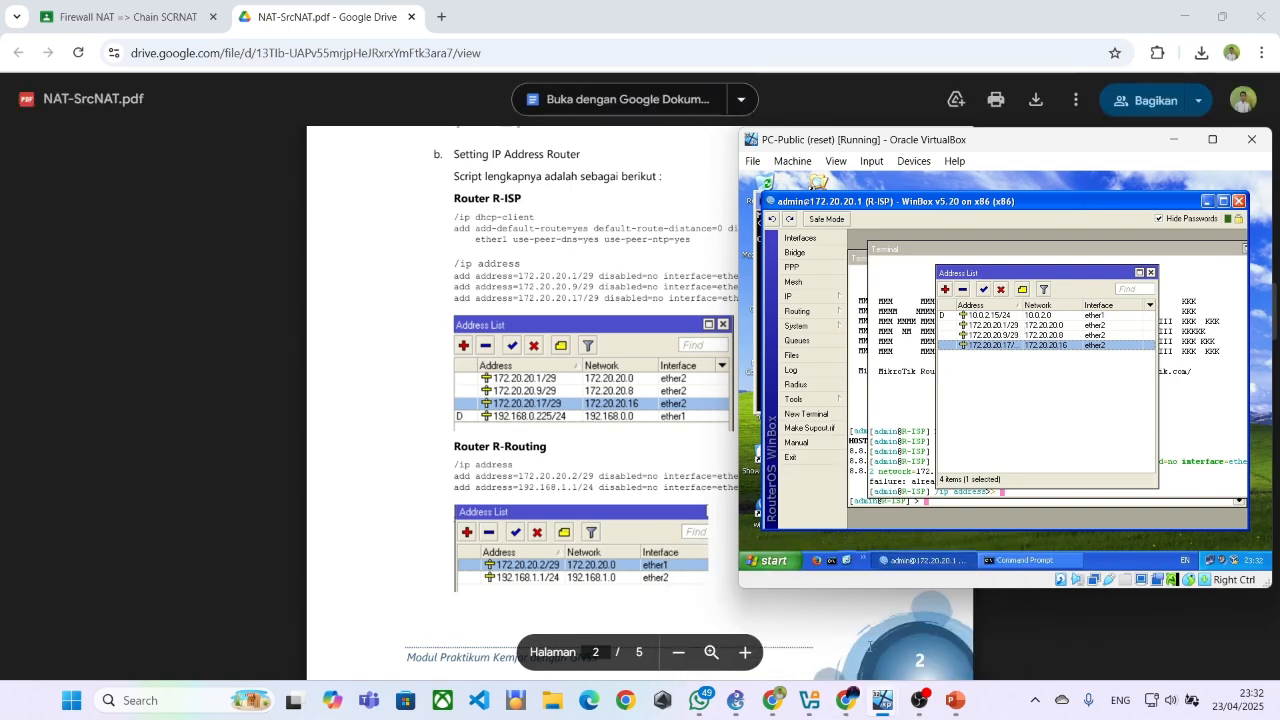
Switch to the GNS3 topology to look at the routers, and return to the R-ISP session on PC-Public
click(818, 708)
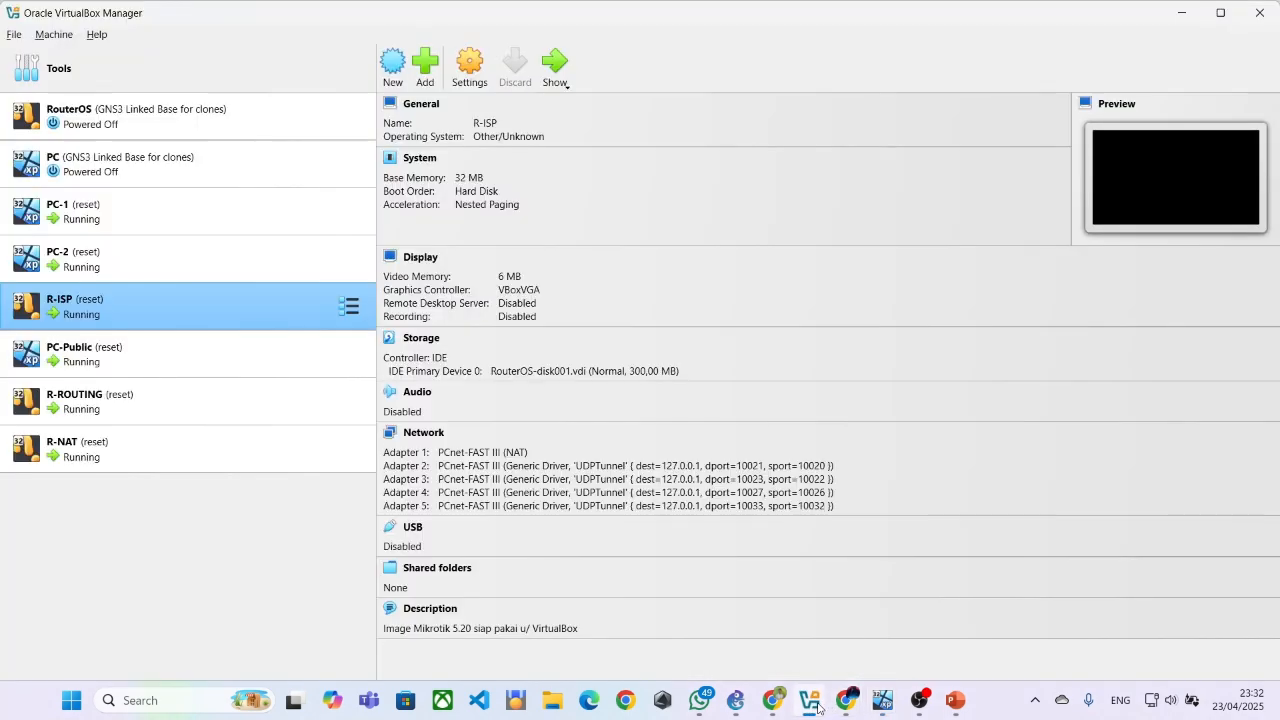
click(812, 704)
click(737, 703)
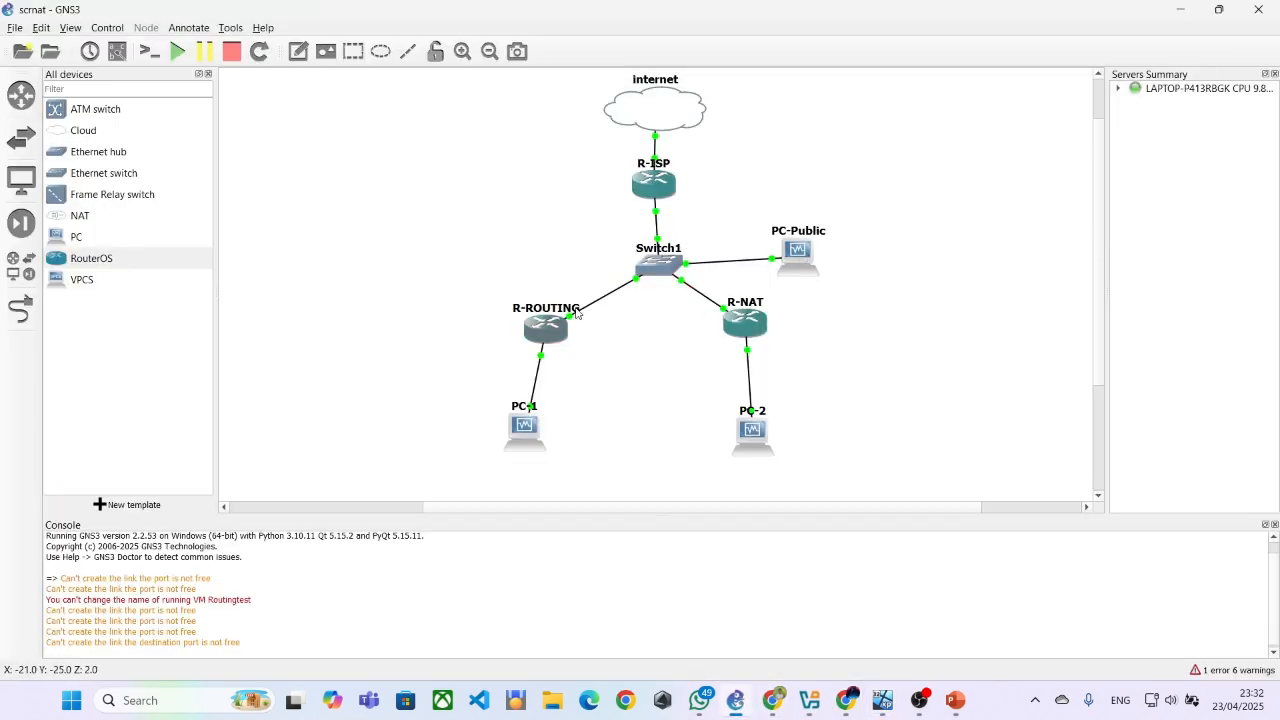
mouse_move(885, 702)
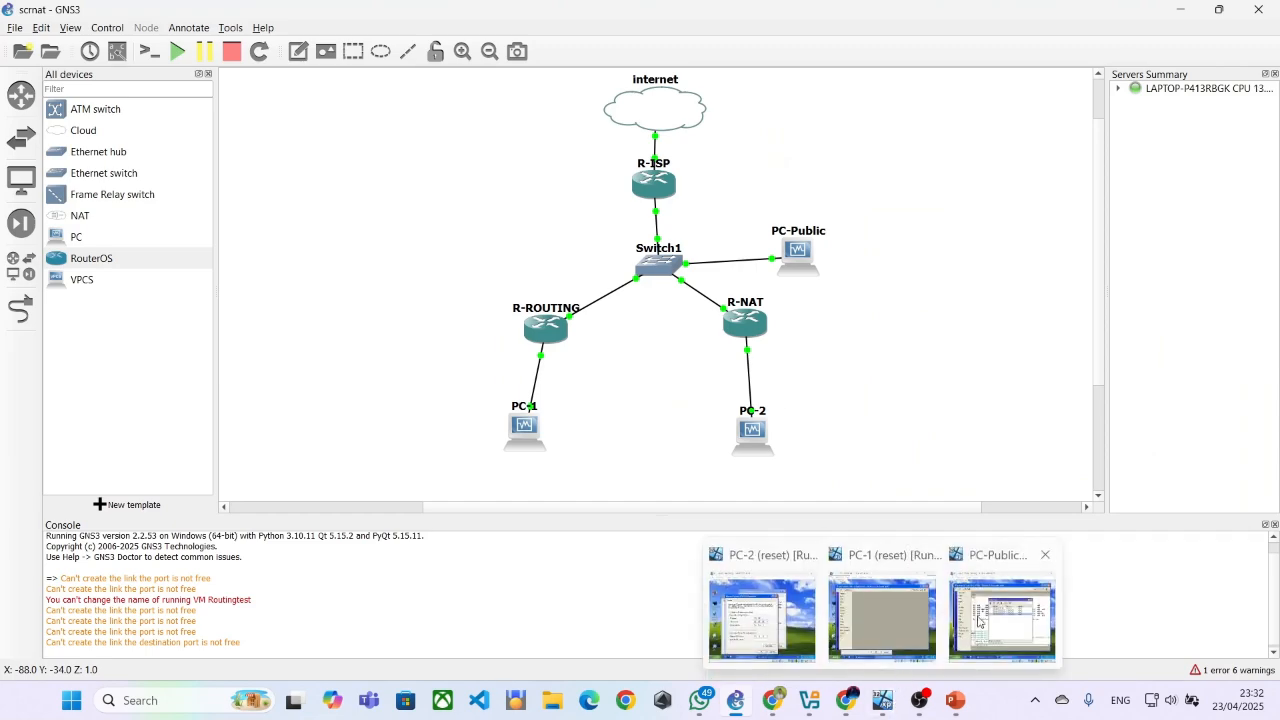
click(1000, 612)
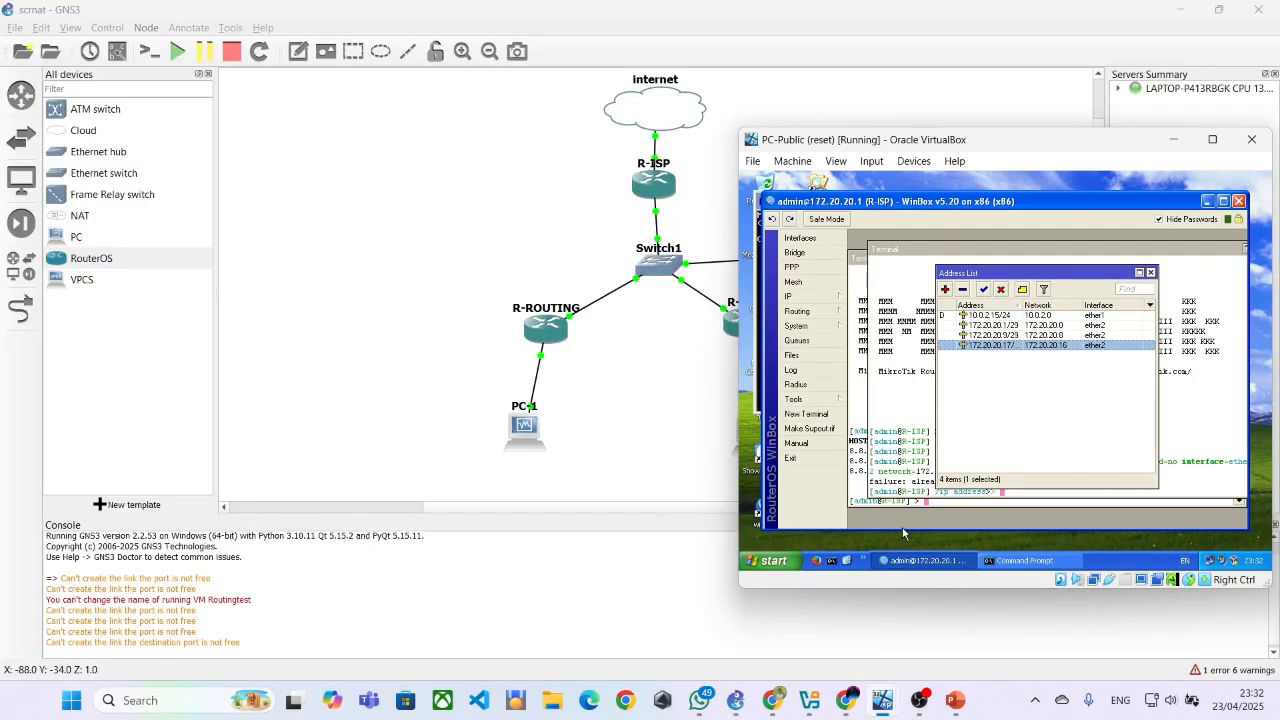
Switch to NAT-SrcNAT.pdf in the browser and review the router IP address scripts for R-ISP and R-Routing
click(782, 704)
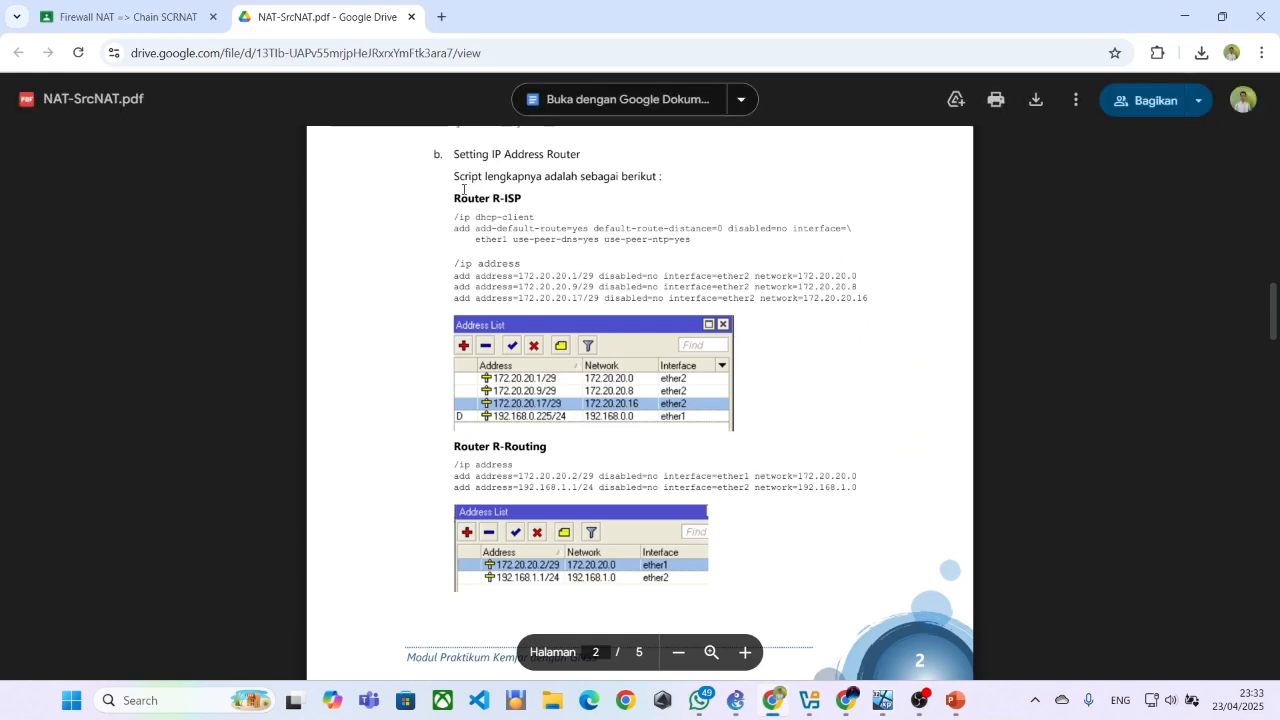
scroll(420, 200, down, 1)
scroll(381, 217, up, 1)
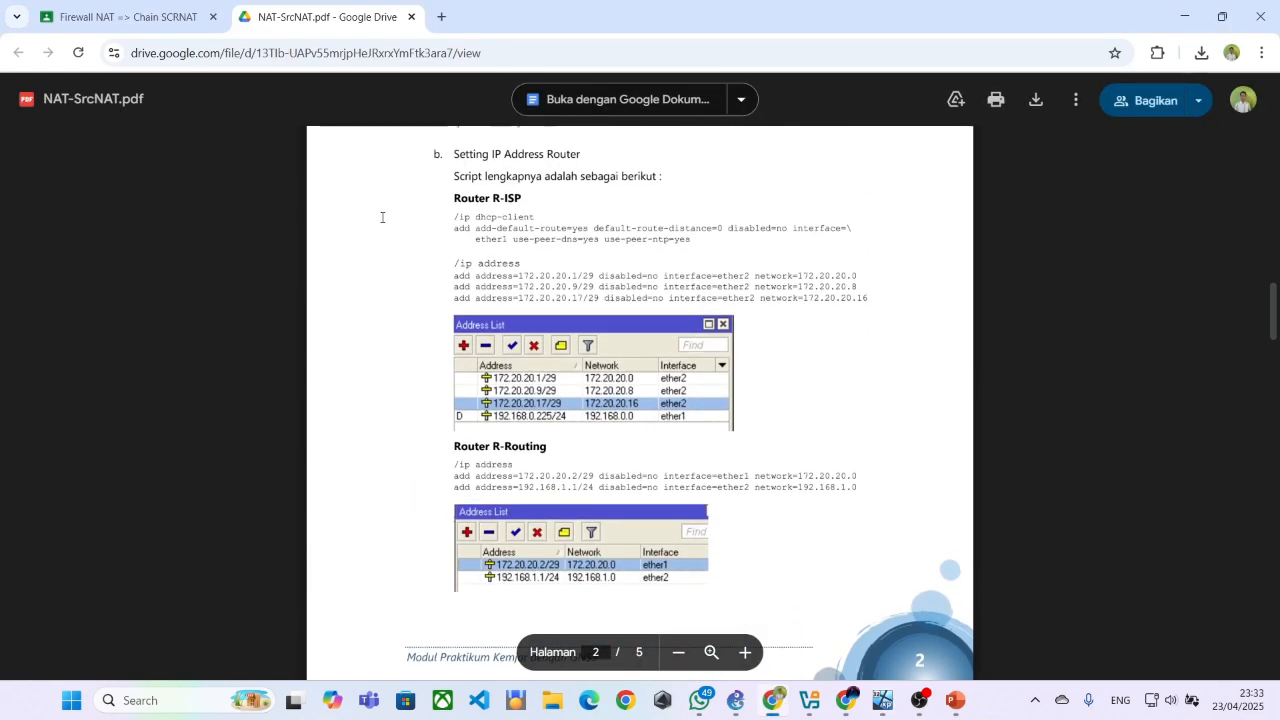
Review the router identity and IP address scripts for R-ISP, R-Routing and R-NAT in the PDF
scroll(415, 208, down, 3)
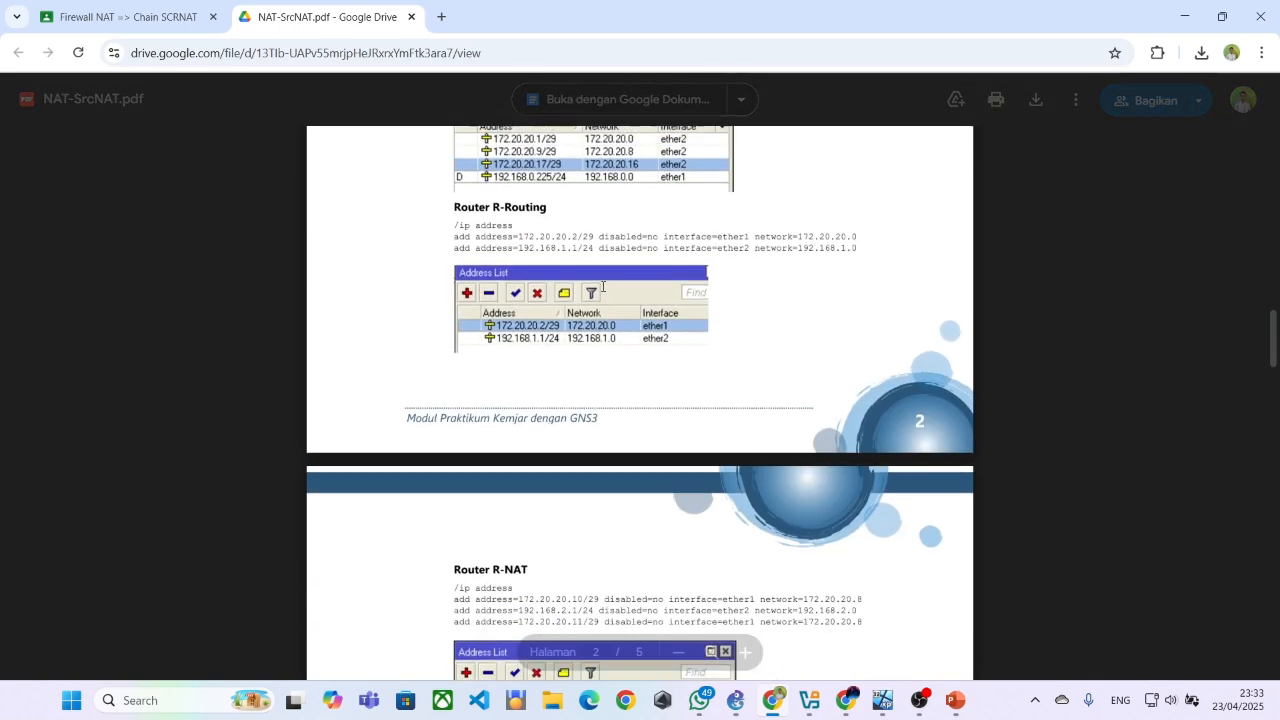
scroll(601, 286, up, 3)
scroll(601, 286, up, 2)
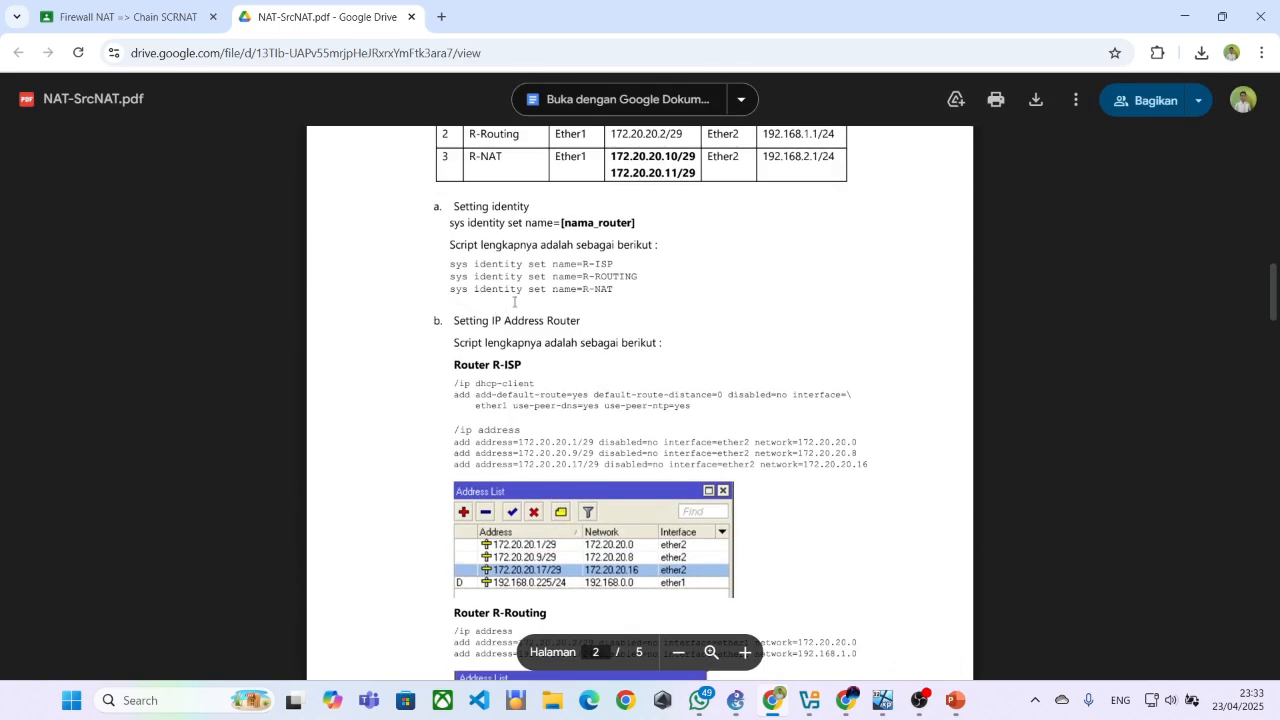
scroll(514, 301, down, 5)
scroll(559, 346, up, 3)
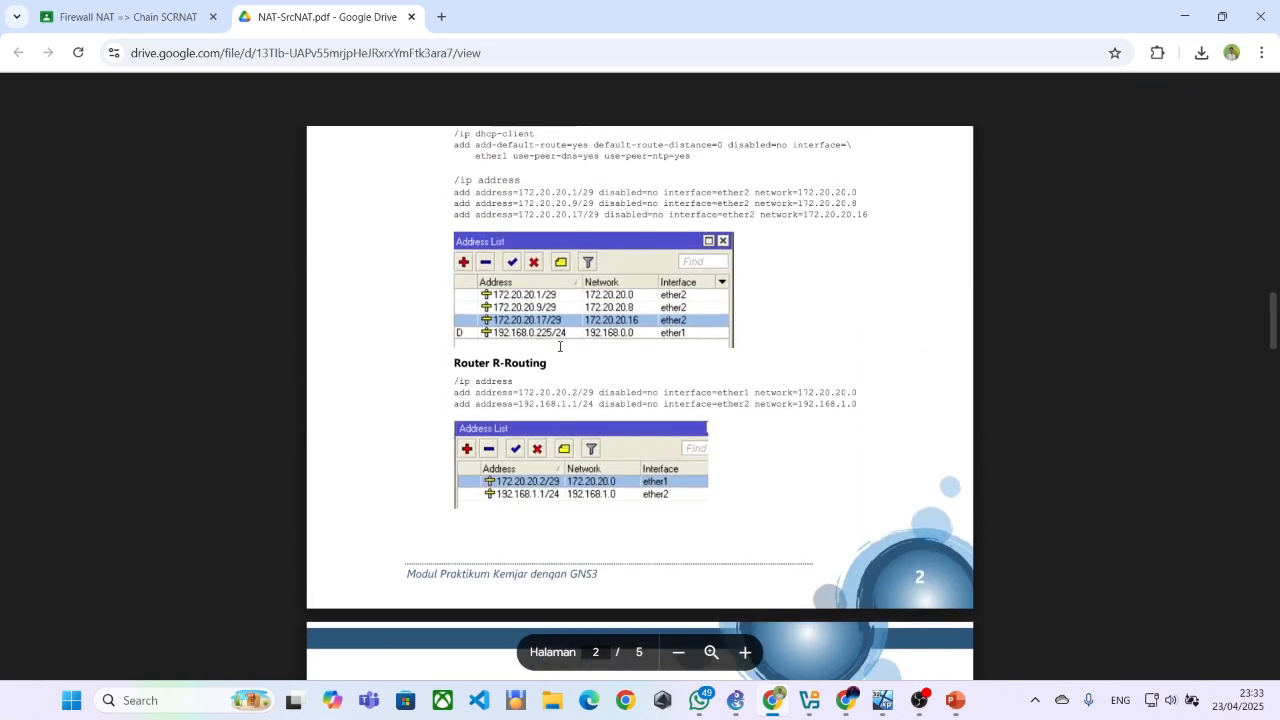
scroll(559, 346, down, 8)
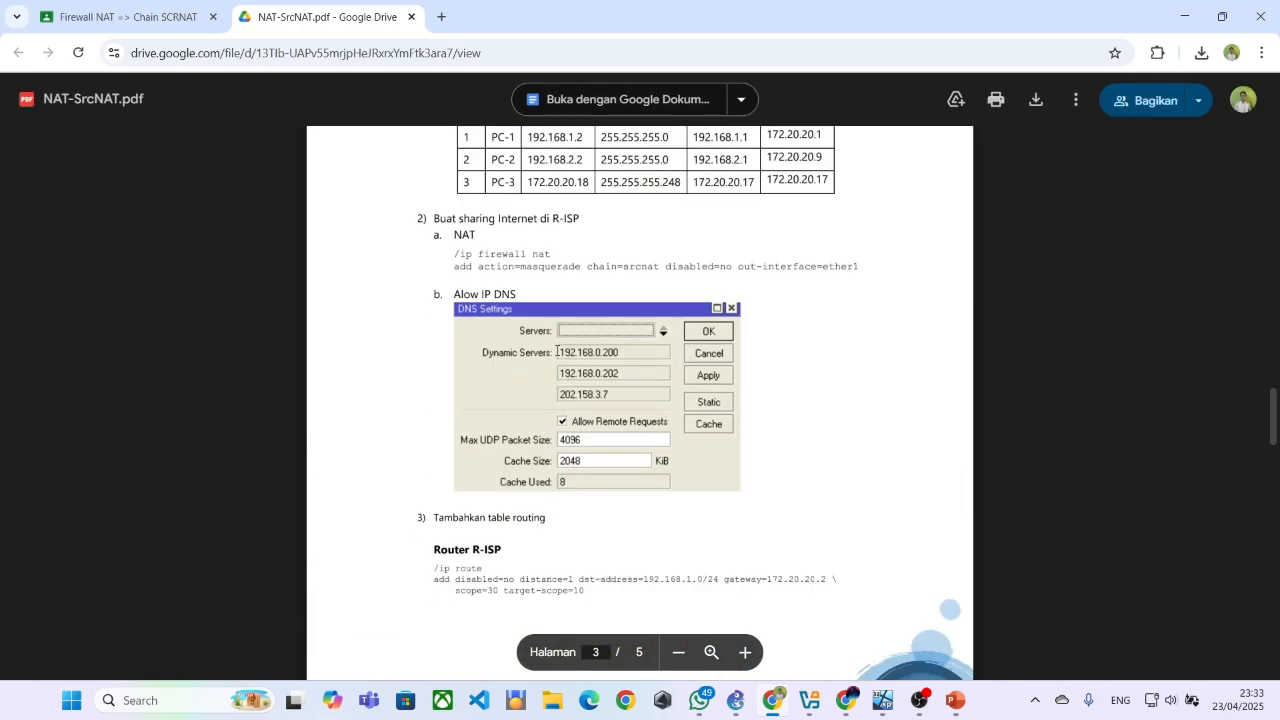
Read the PDF's PC IP address table and the R-ISP NAT masquerade, DNS and routing table instructions
scroll(557, 350, up, 1)
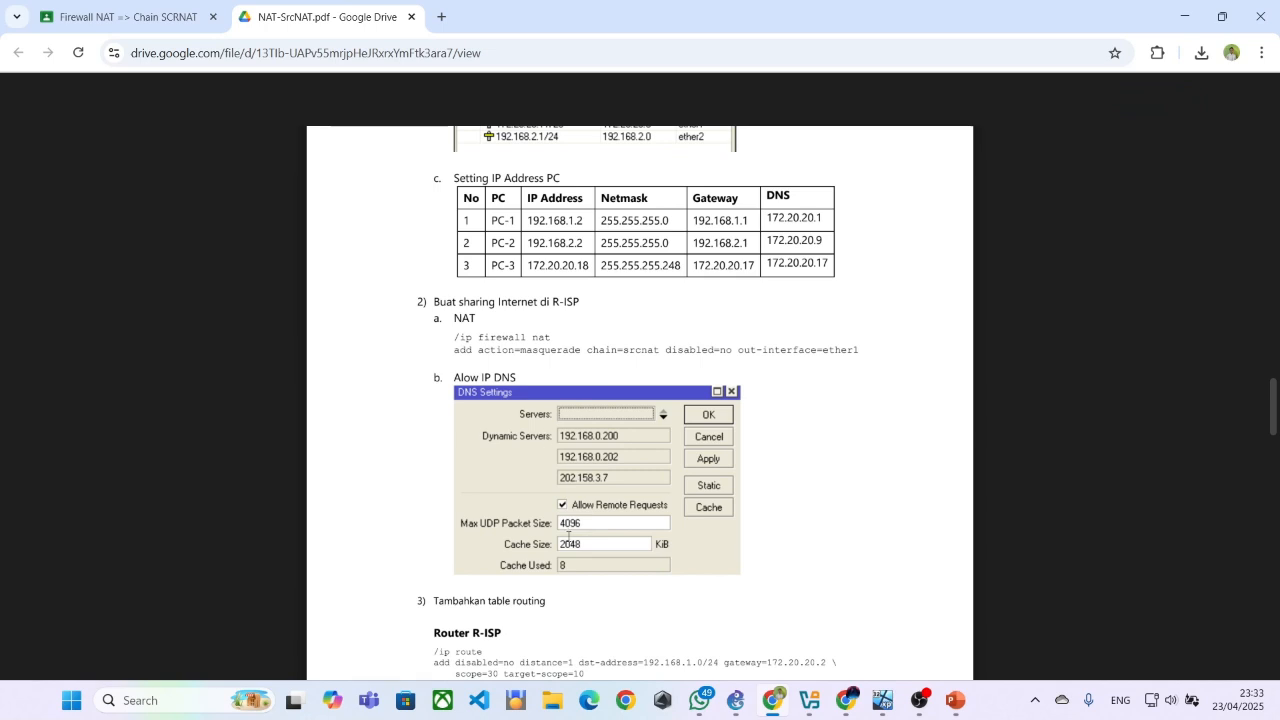
scroll(518, 446, down, 1)
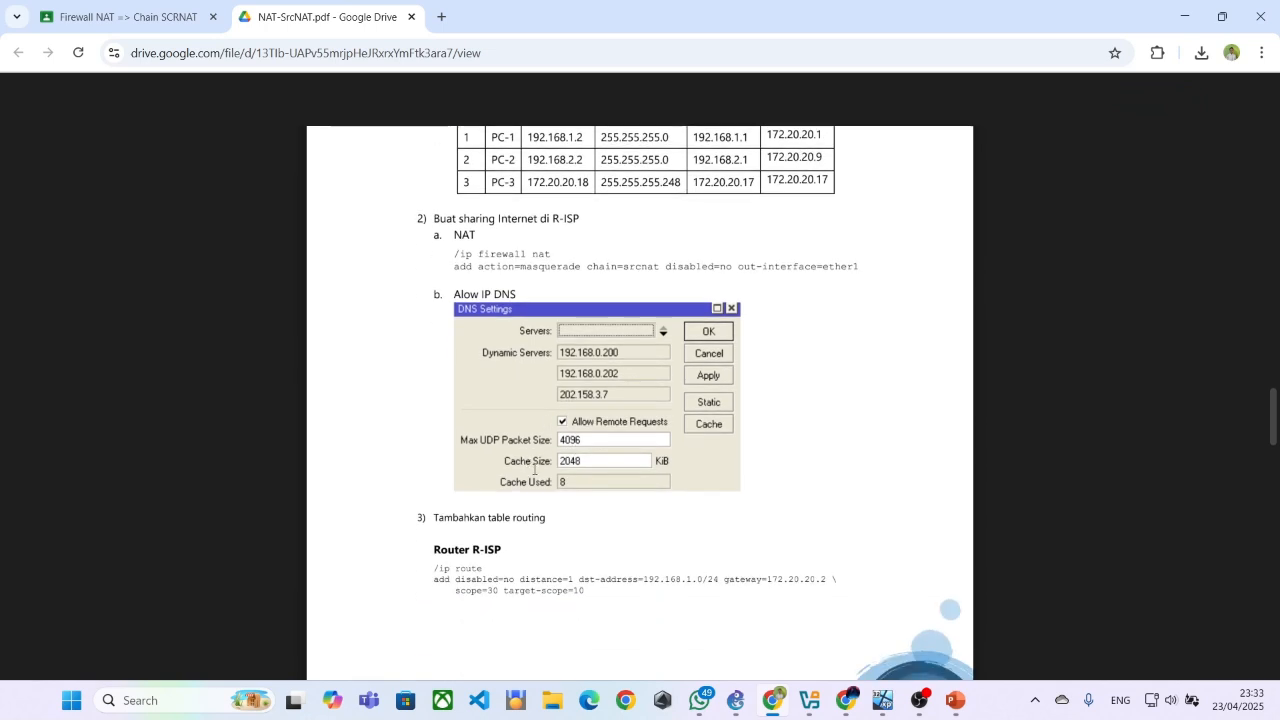
scroll(700, 560, down, 1)
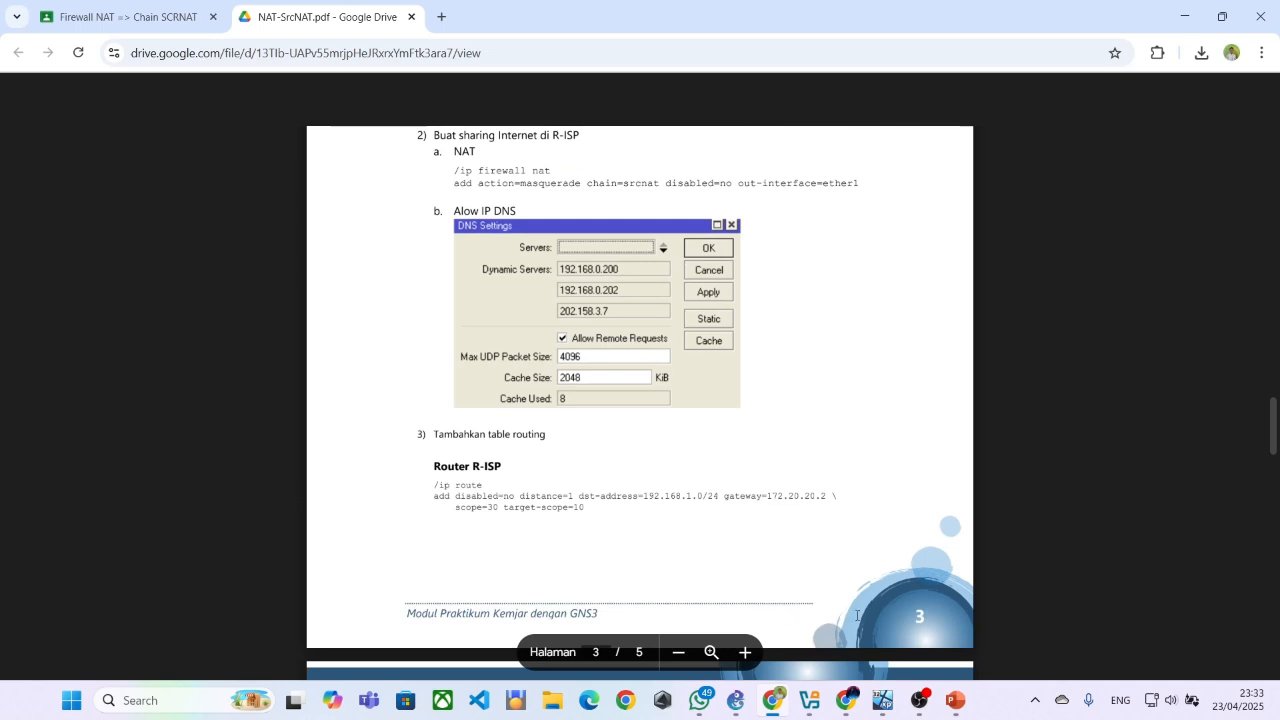
scroll(856, 615, down, 1)
scroll(850, 630, up, 1)
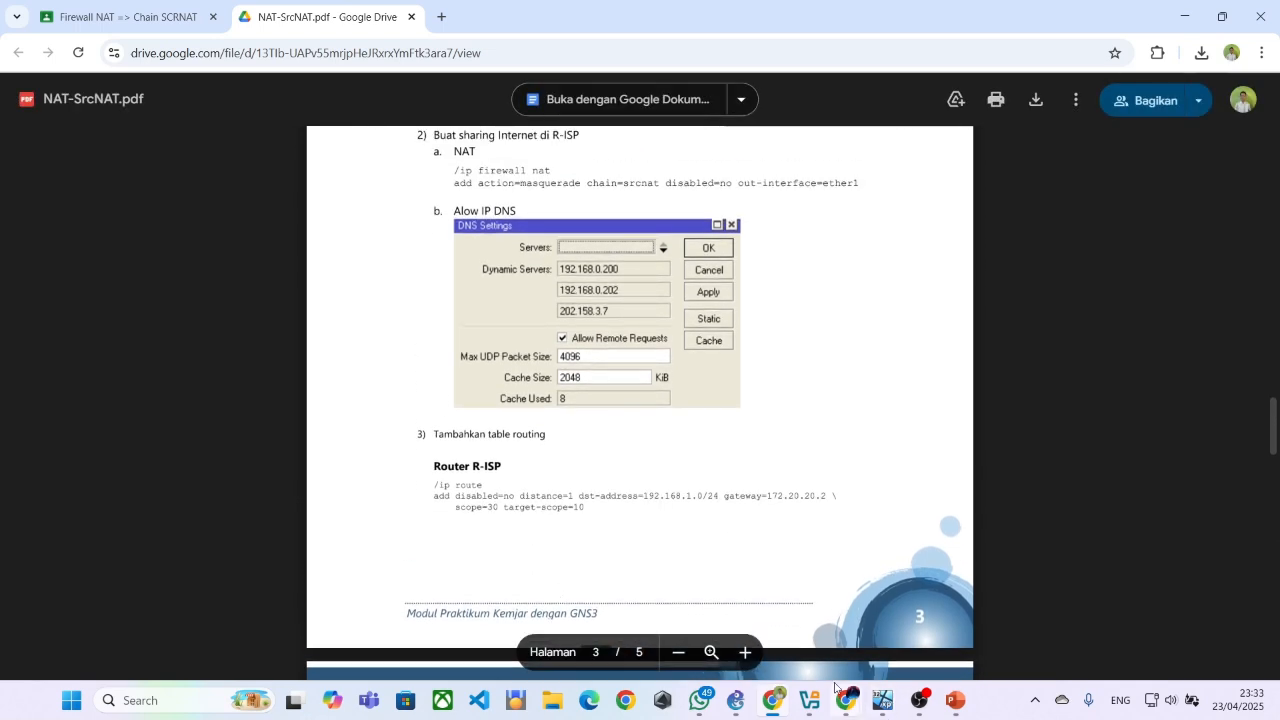
Switch to the GNS3 topology to look at R-ISP's links, and bring up the R-ISP session on PC-Public
click(737, 704)
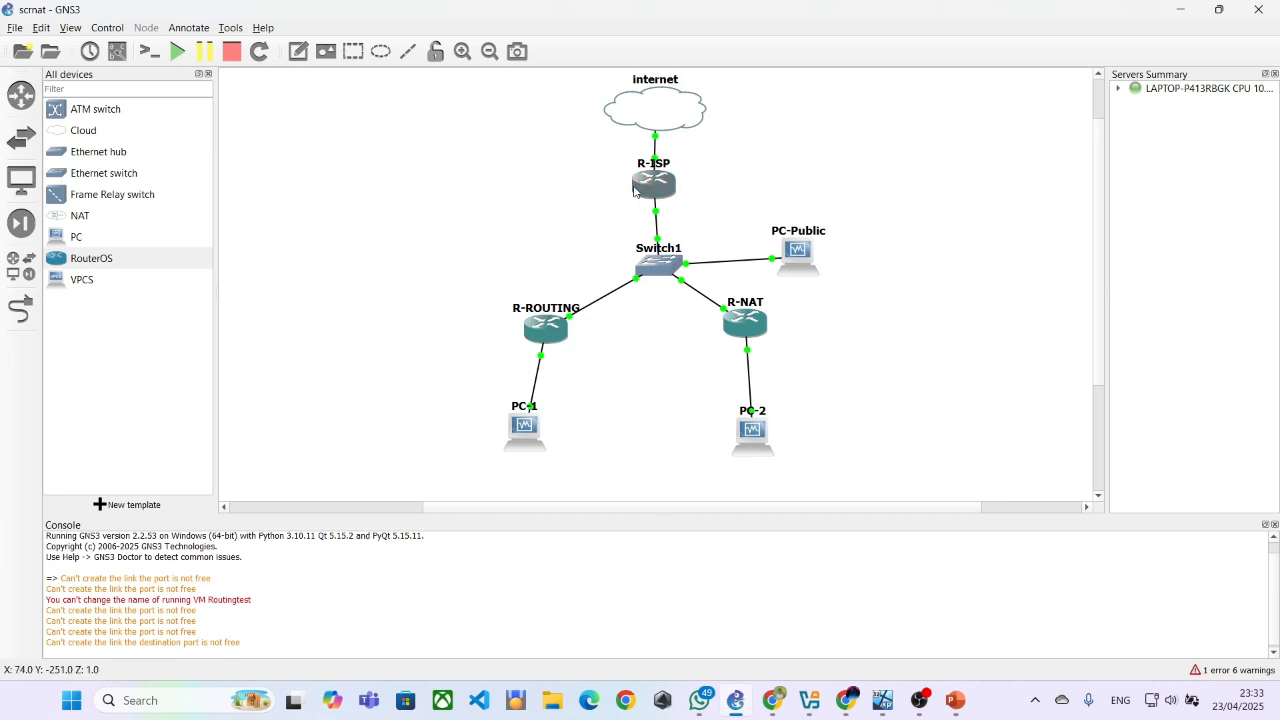
mouse_move(676, 280)
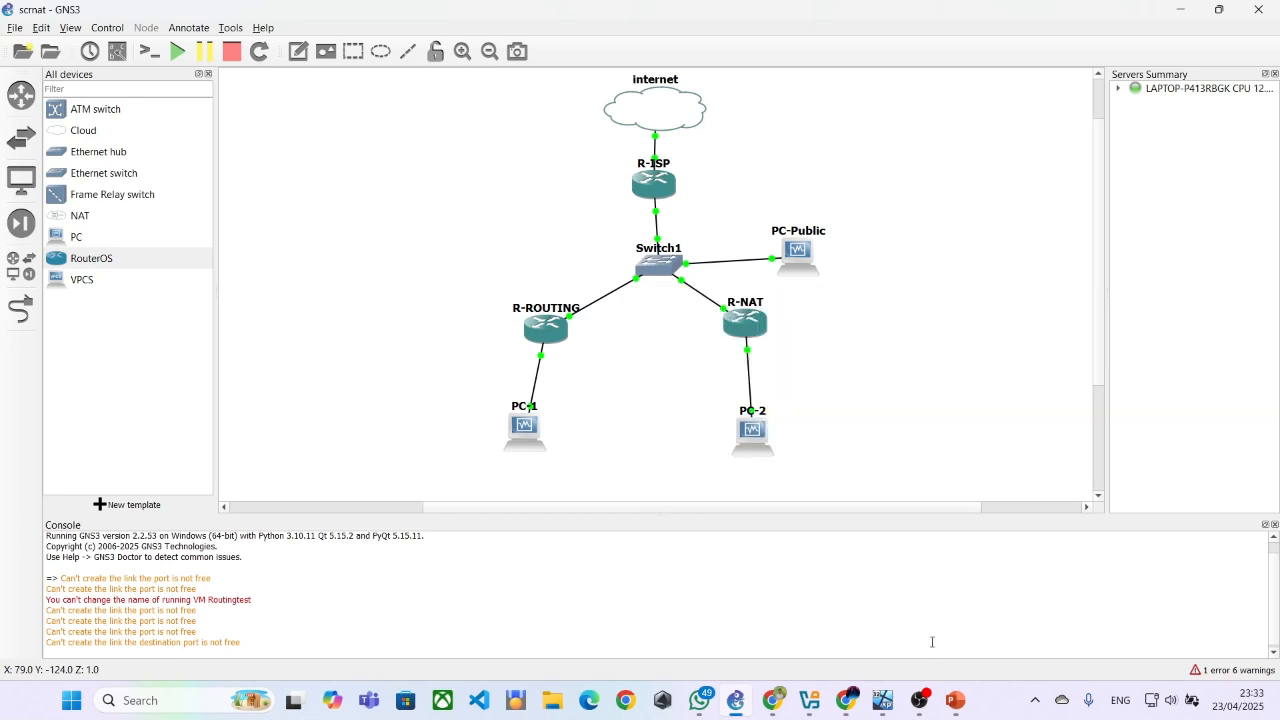
mouse_move(960, 710)
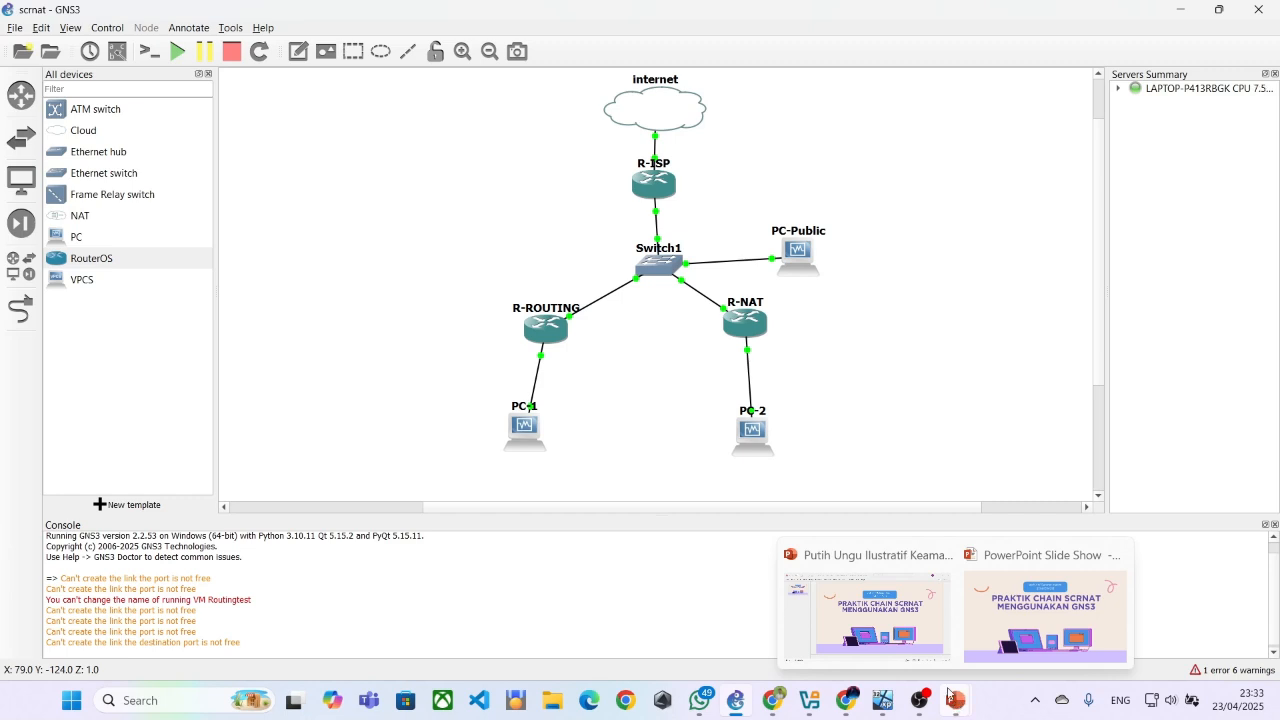
mouse_move(817, 712)
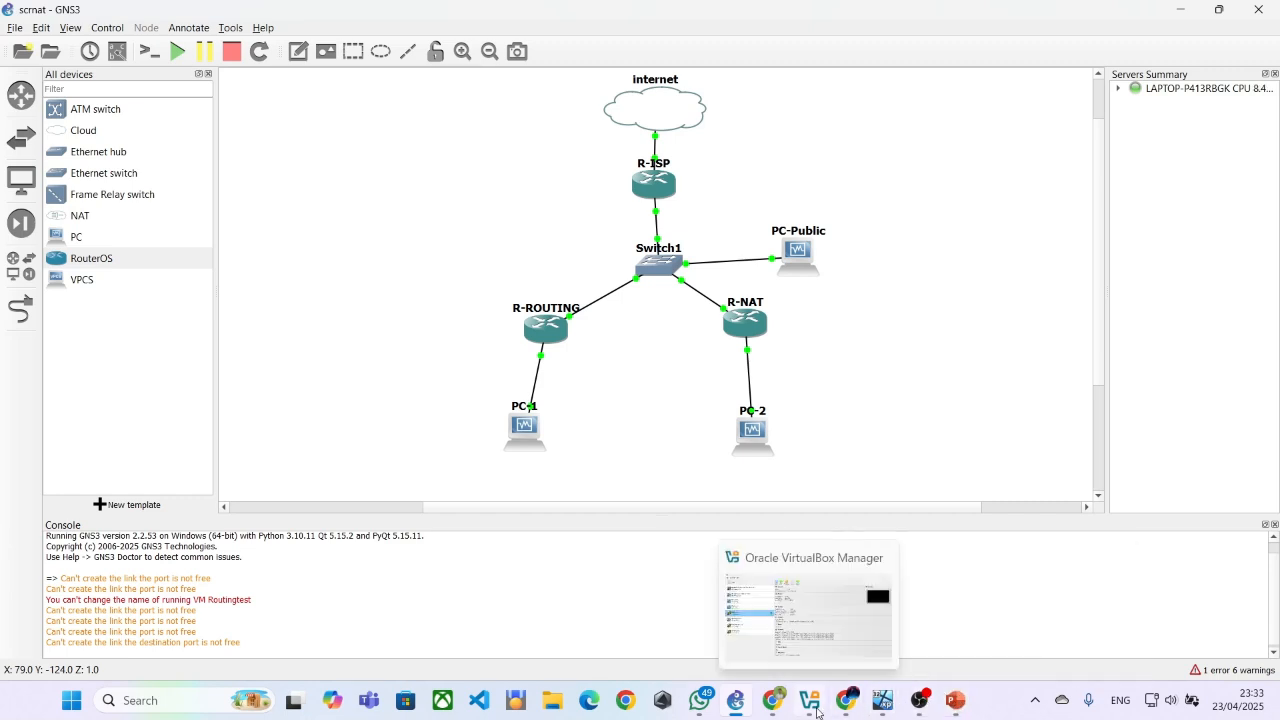
mouse_move(880, 698)
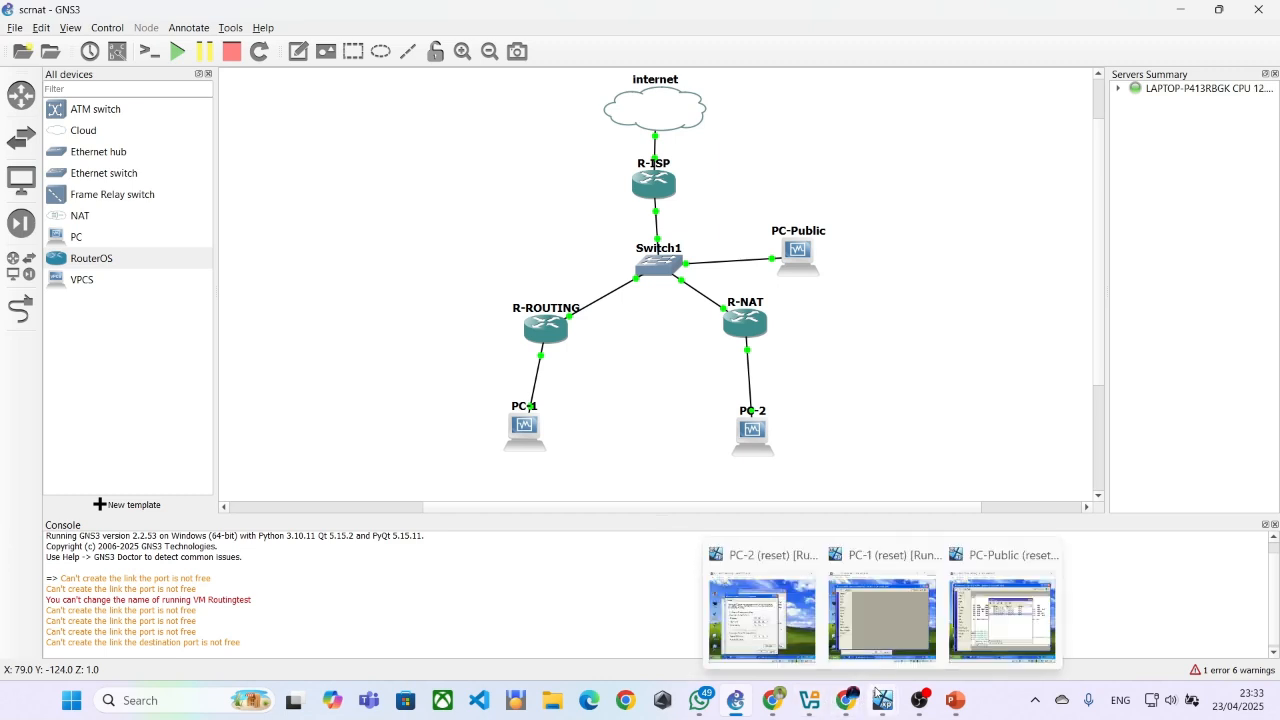
click(986, 625)
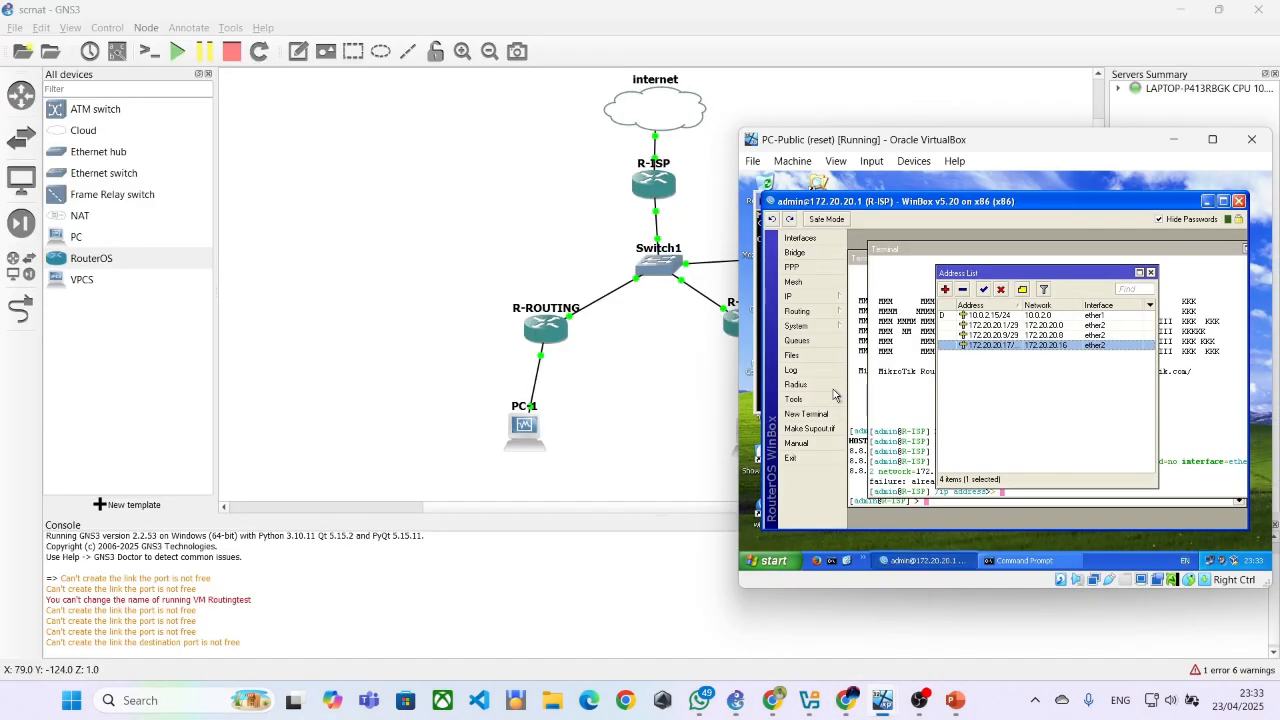
Open the srcnat rule in R-ISP's firewall NAT list, examine its chain and out-interface, and close it
click(804, 300)
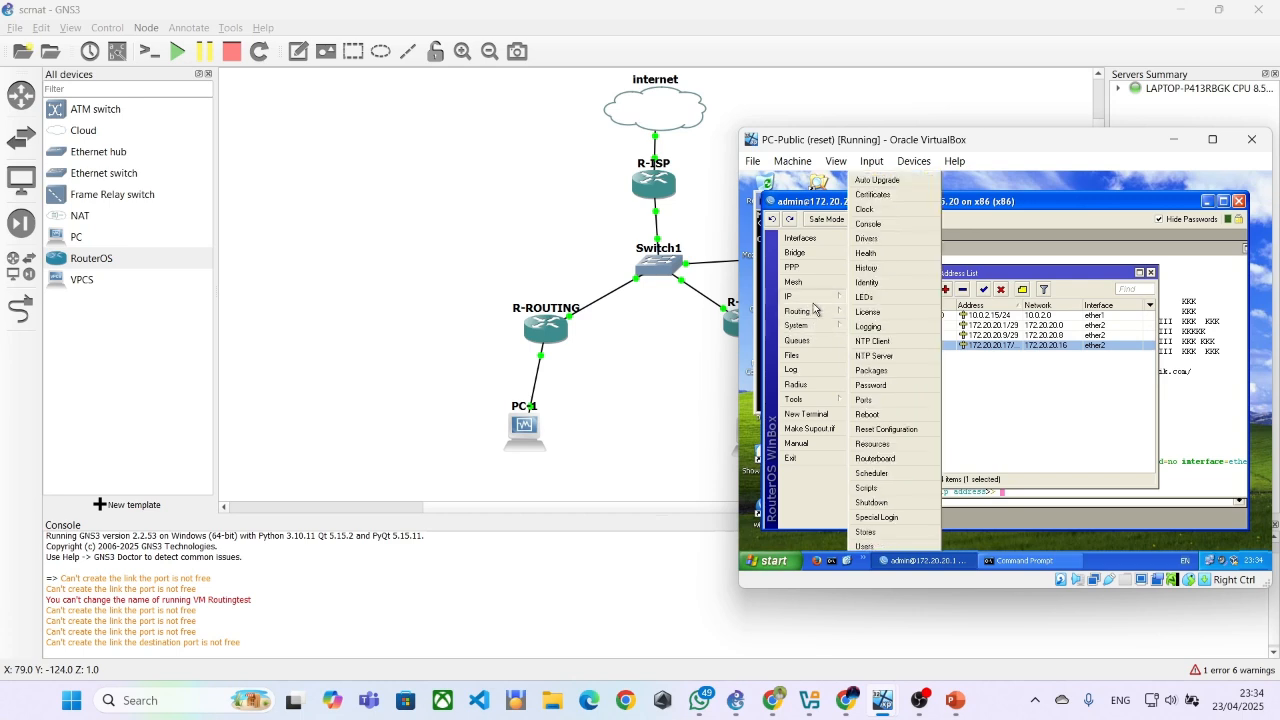
mouse_move(805, 297)
click(867, 337)
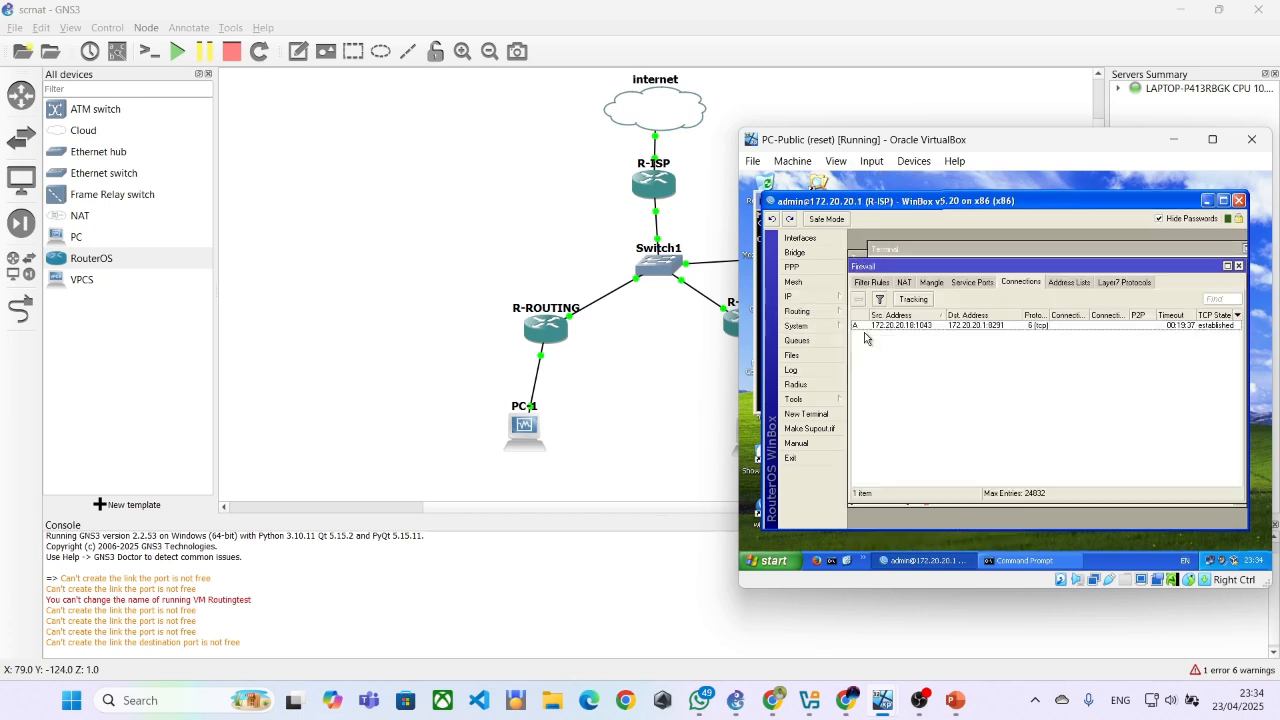
click(906, 283)
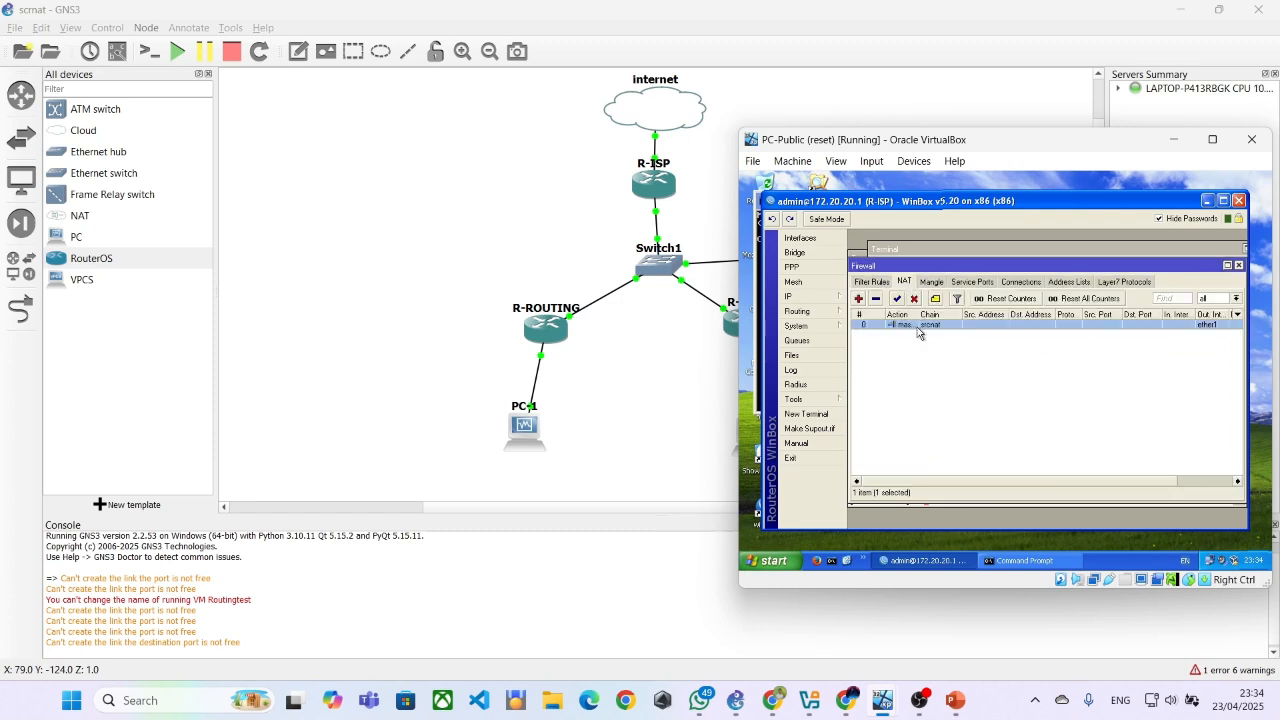
double_click(918, 326)
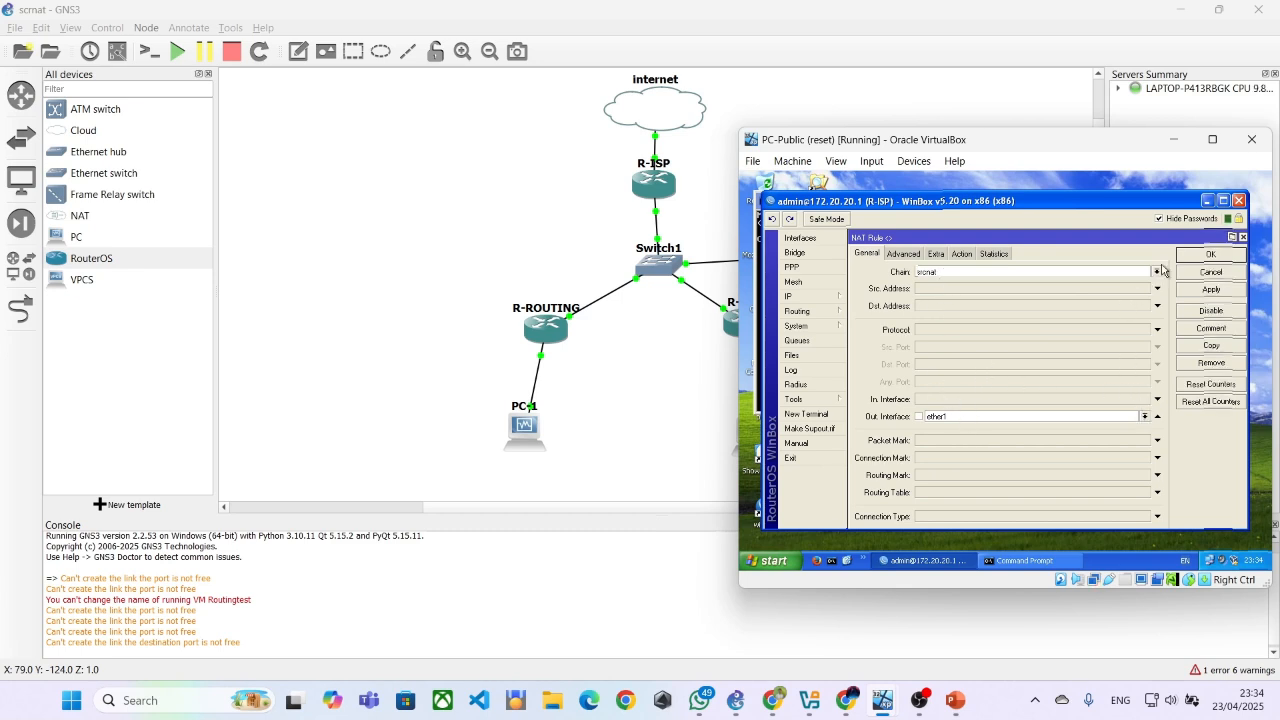
click(1245, 239)
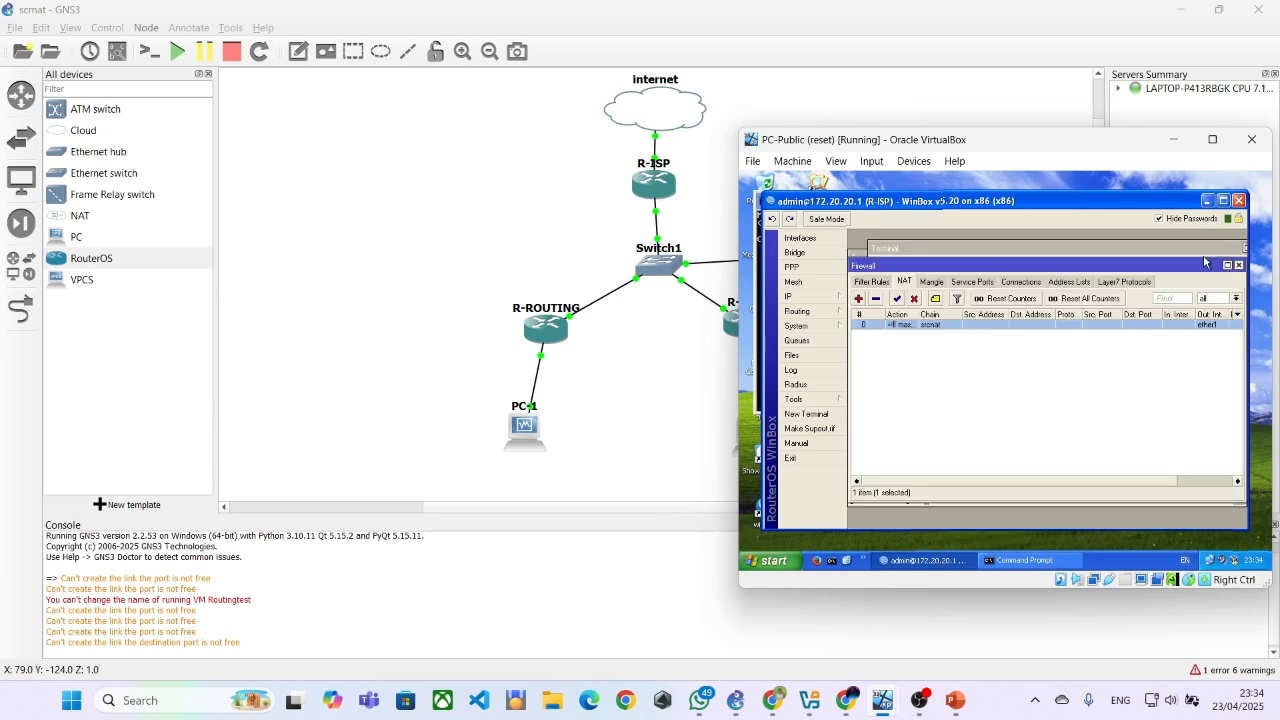
Open R-ISP's DNS settings, check the Allow Remote Requests option, and close the dialog
click(790, 296)
click(860, 326)
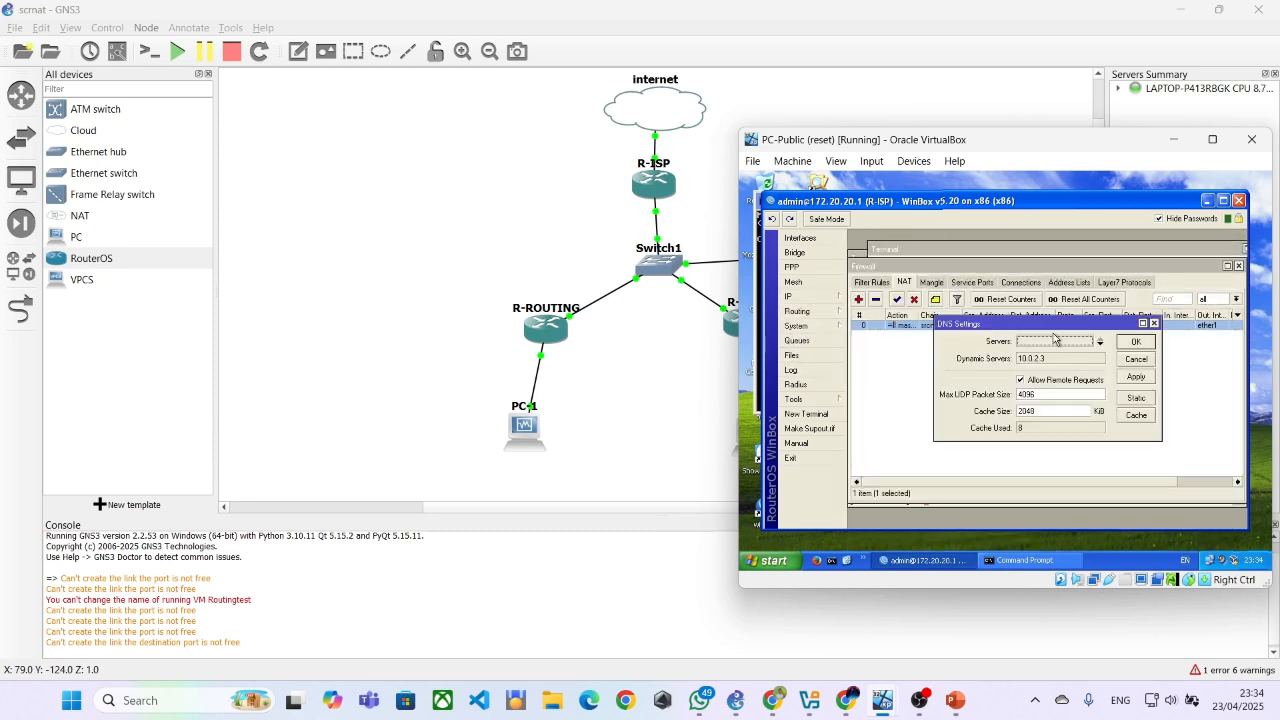
click(1130, 343)
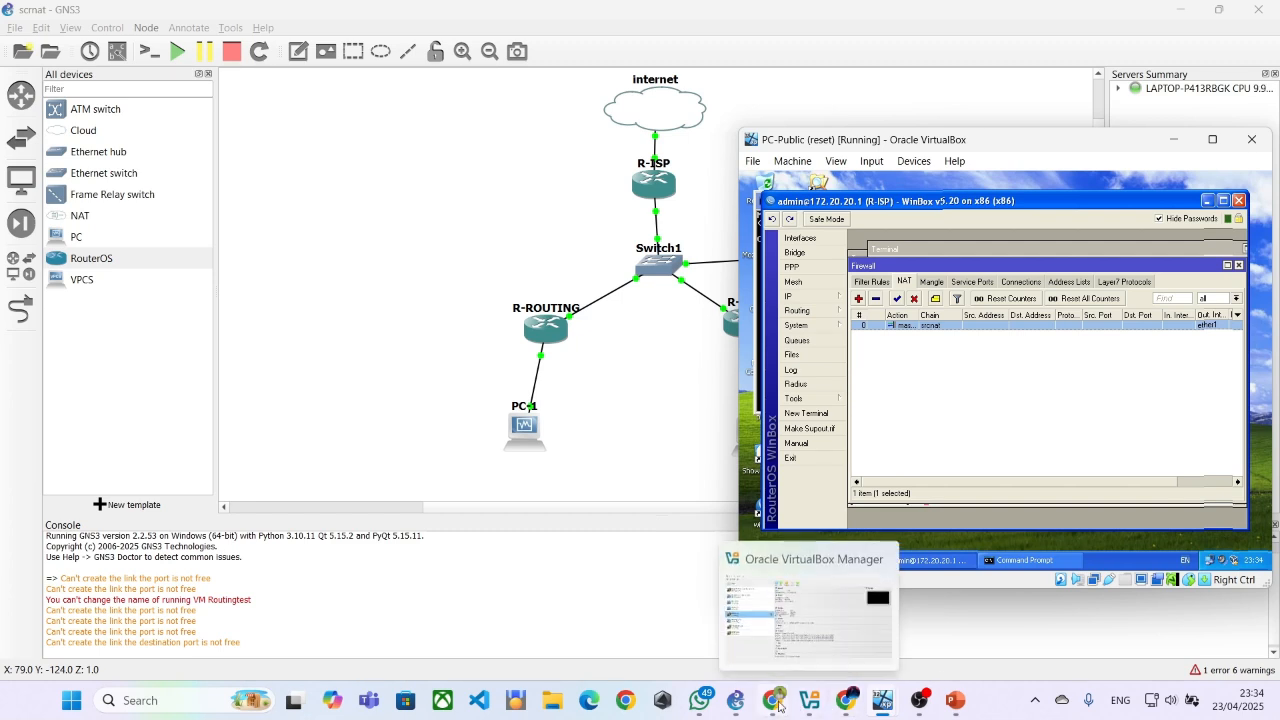
Switch to NAT-SrcNAT.pdf in the browser and review the R-ISP routing table script and Route List example
mouse_move(774, 699)
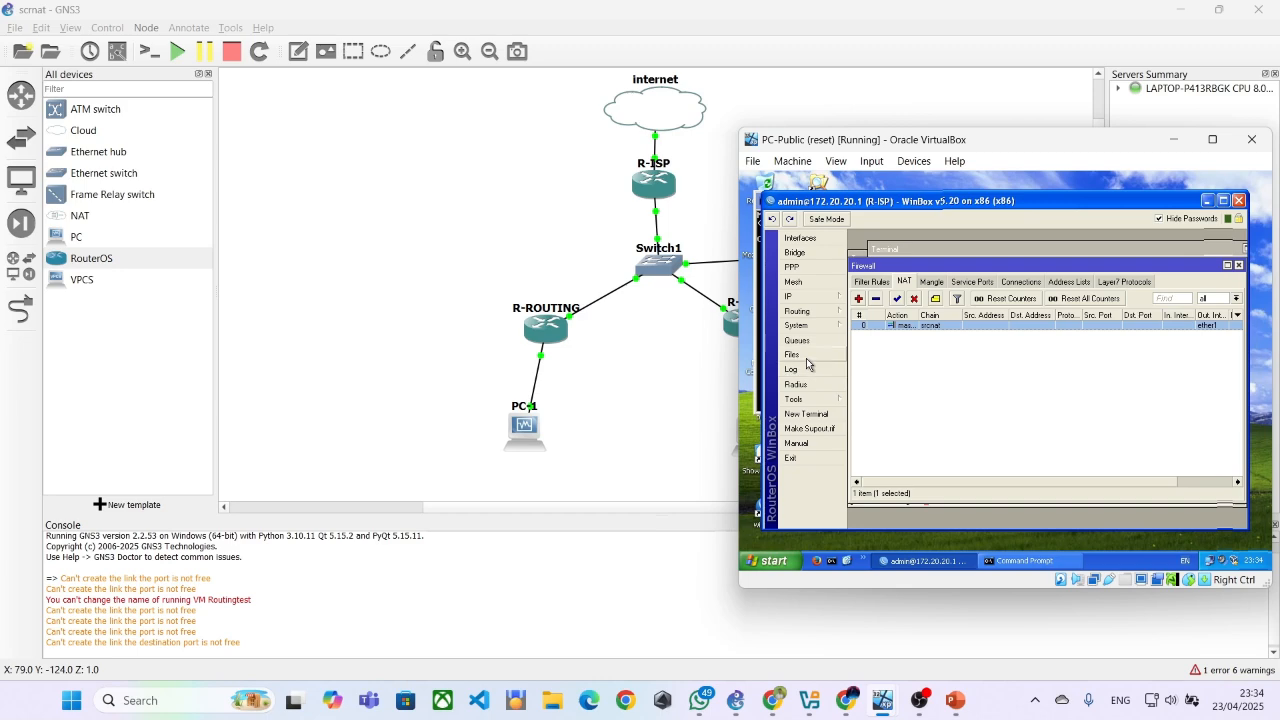
click(775, 699)
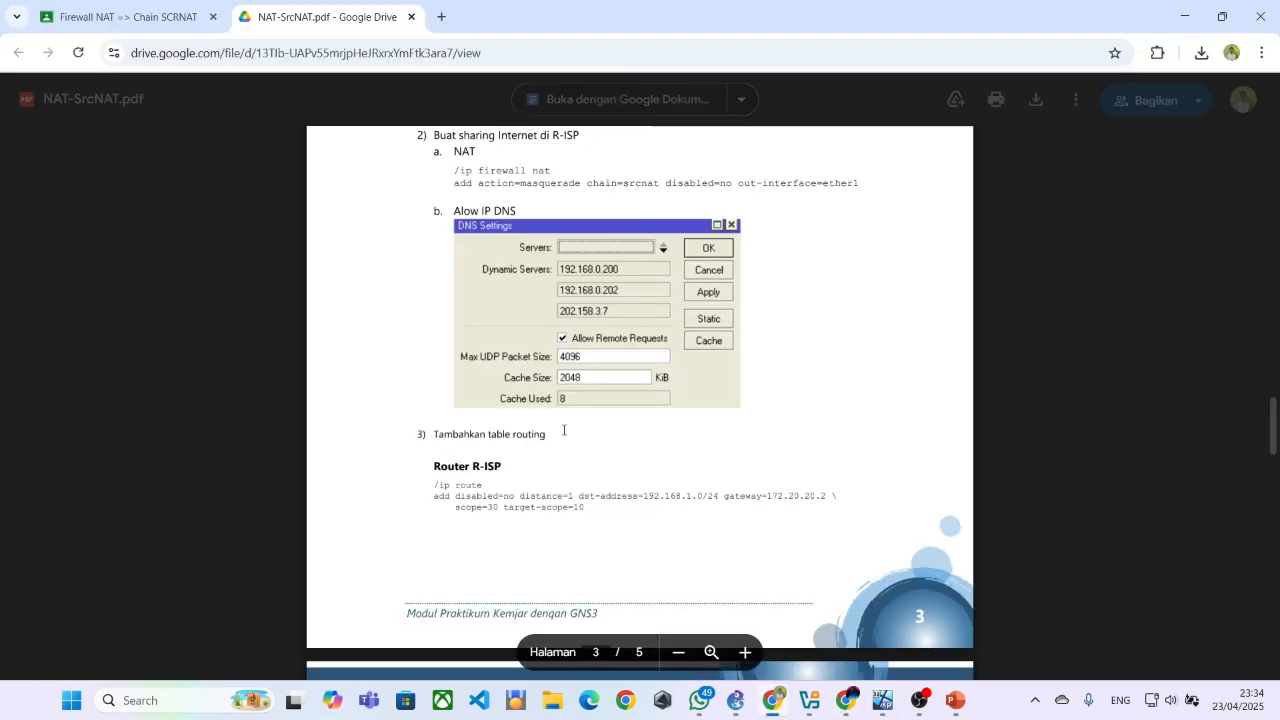
scroll(503, 432, down, 1)
scroll(502, 432, down, 1)
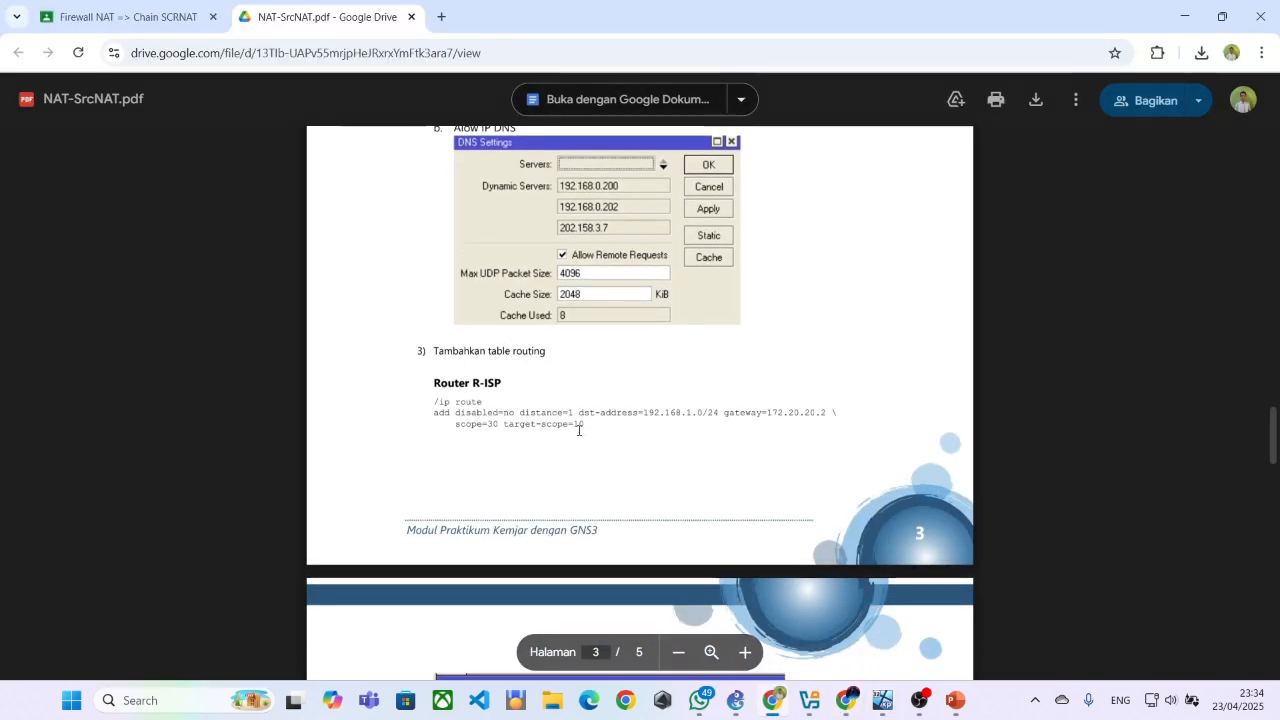
scroll(573, 412, up, 2)
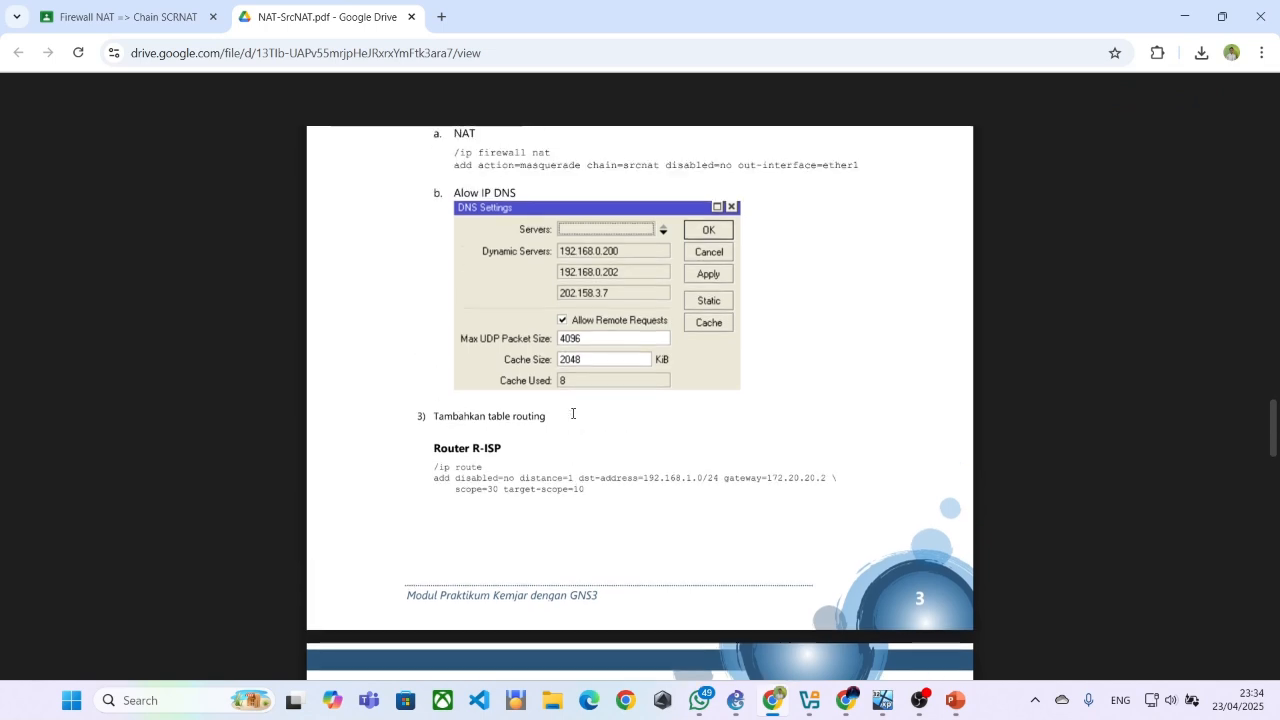
scroll(573, 412, down, 4)
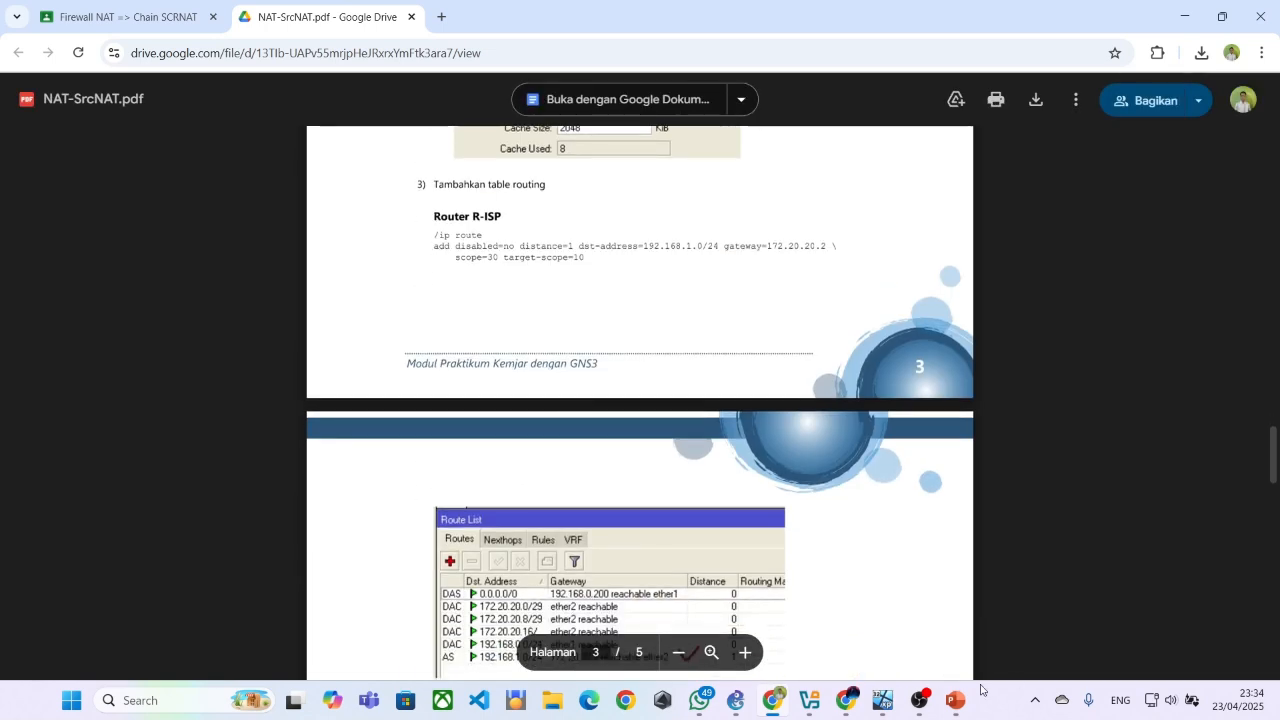
Return to the R-ISP session on PC-Public and open its Route List beside the PDF
mouse_move(880, 703)
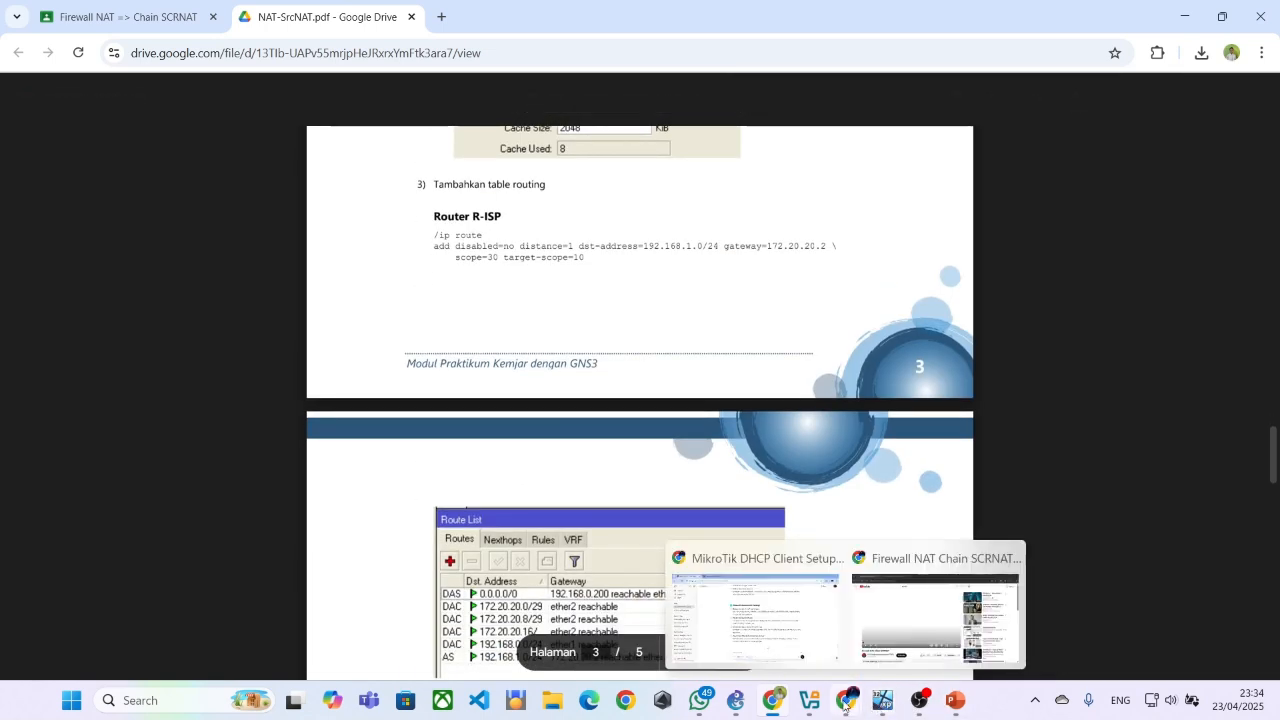
click(887, 647)
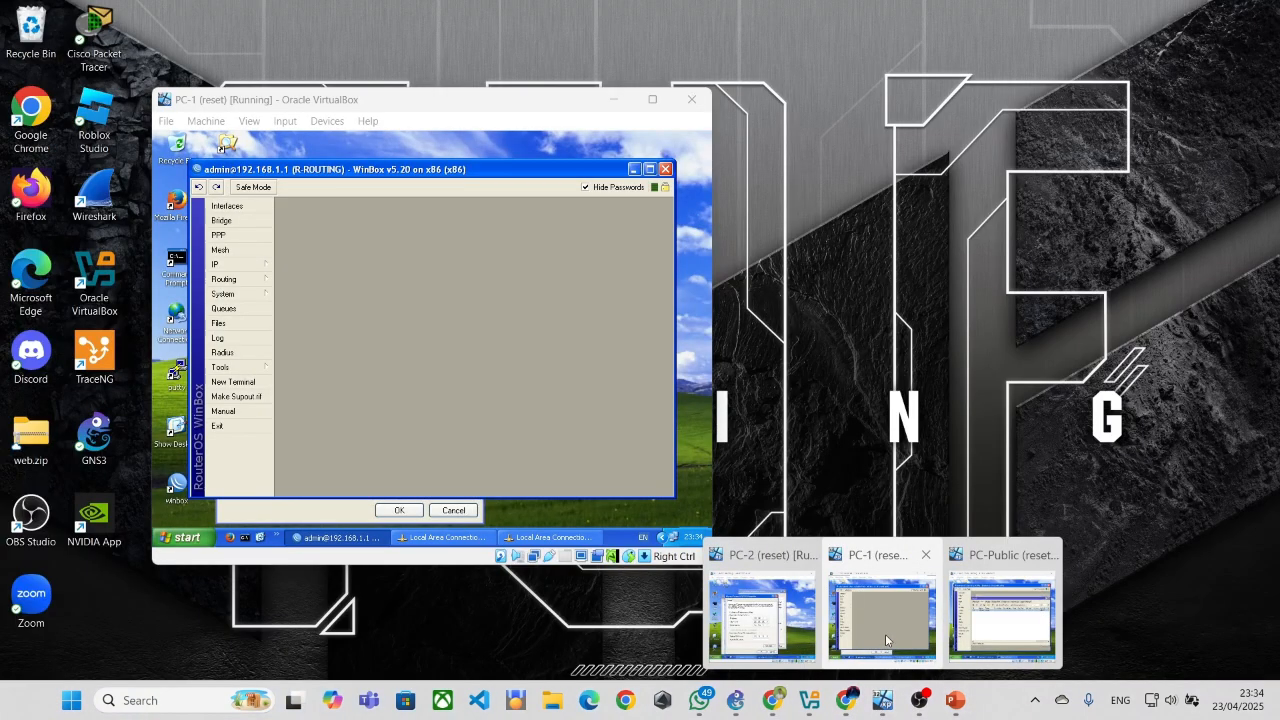
click(1007, 628)
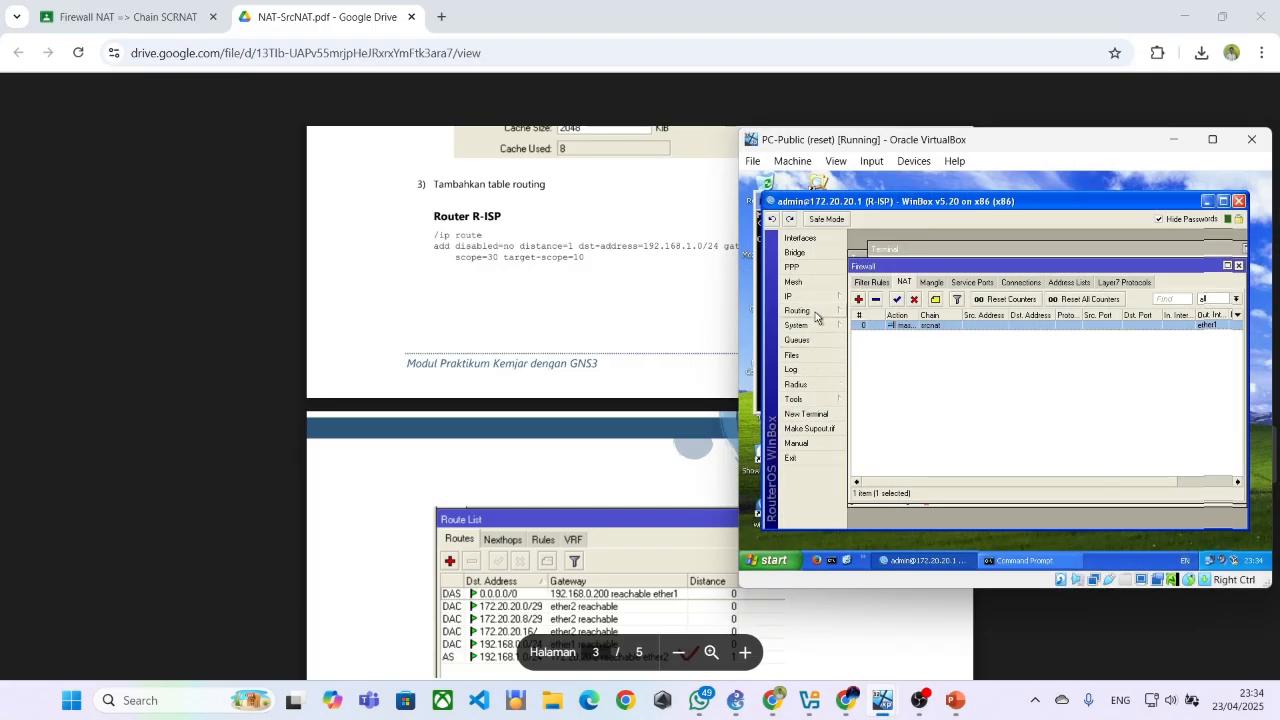
click(818, 297)
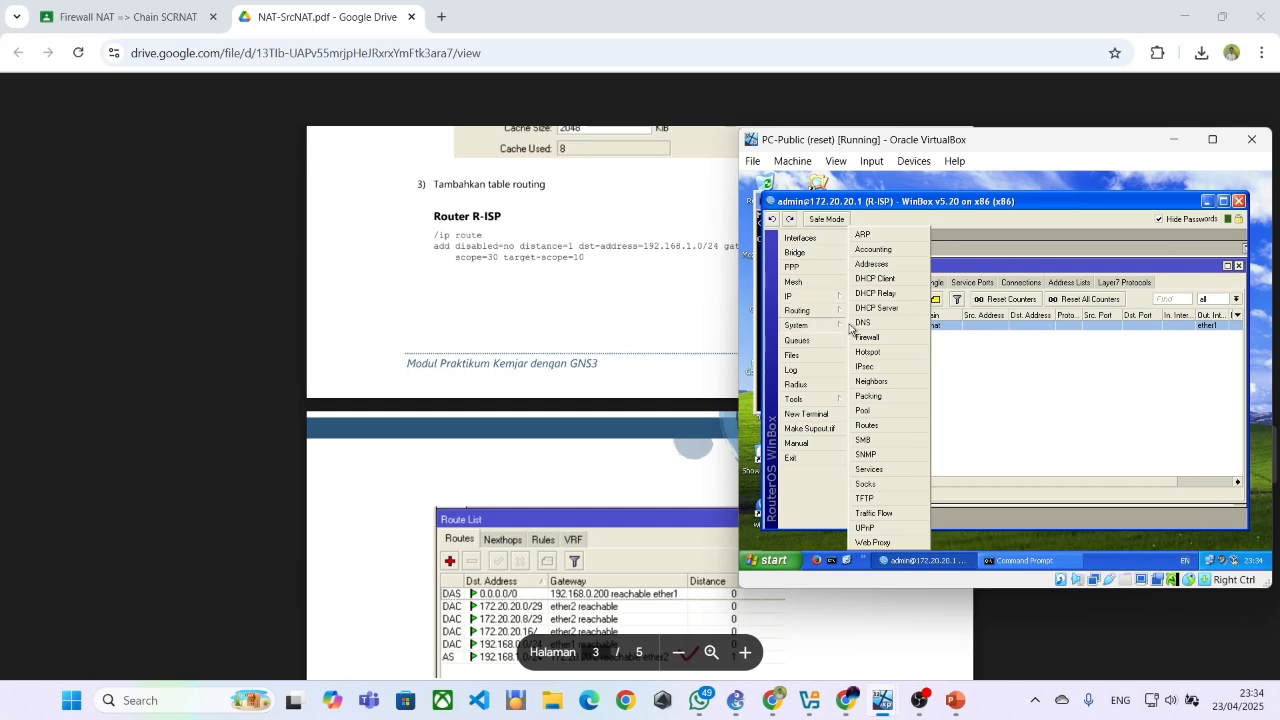
click(867, 427)
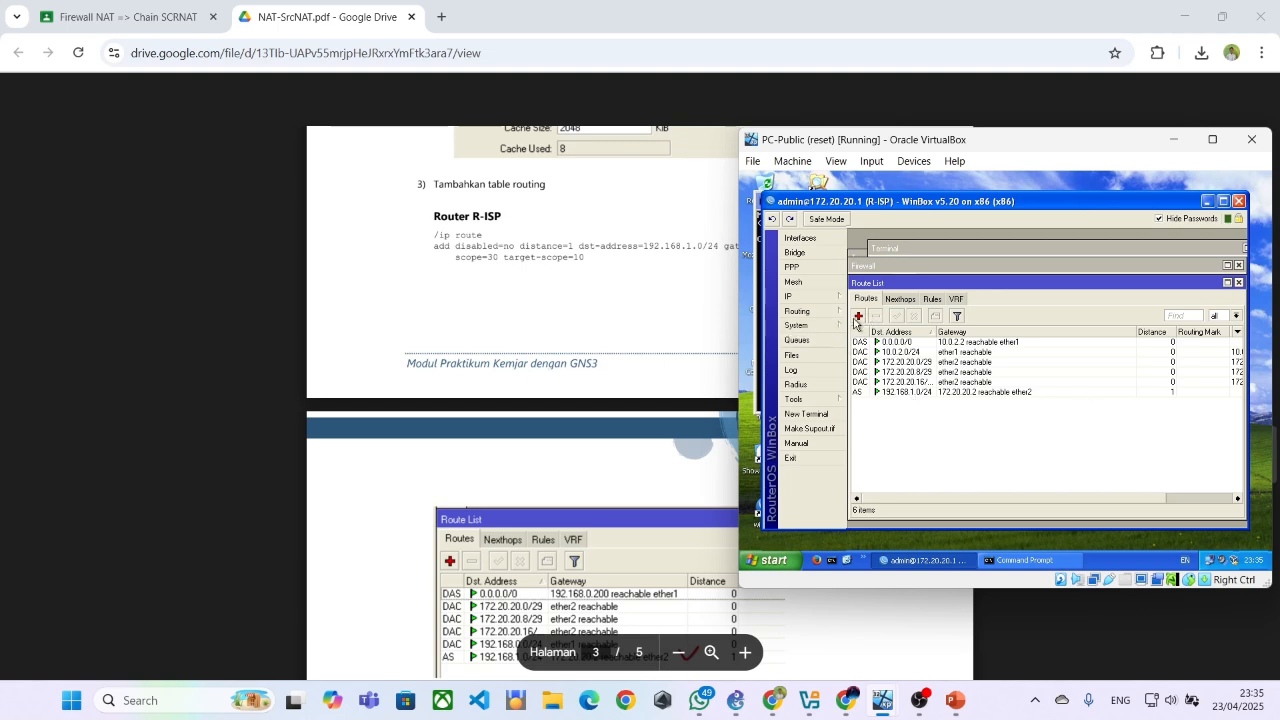
Open a blank route form in R-ISP, close it, and select the static route to 192.168.1.0/24
click(857, 317)
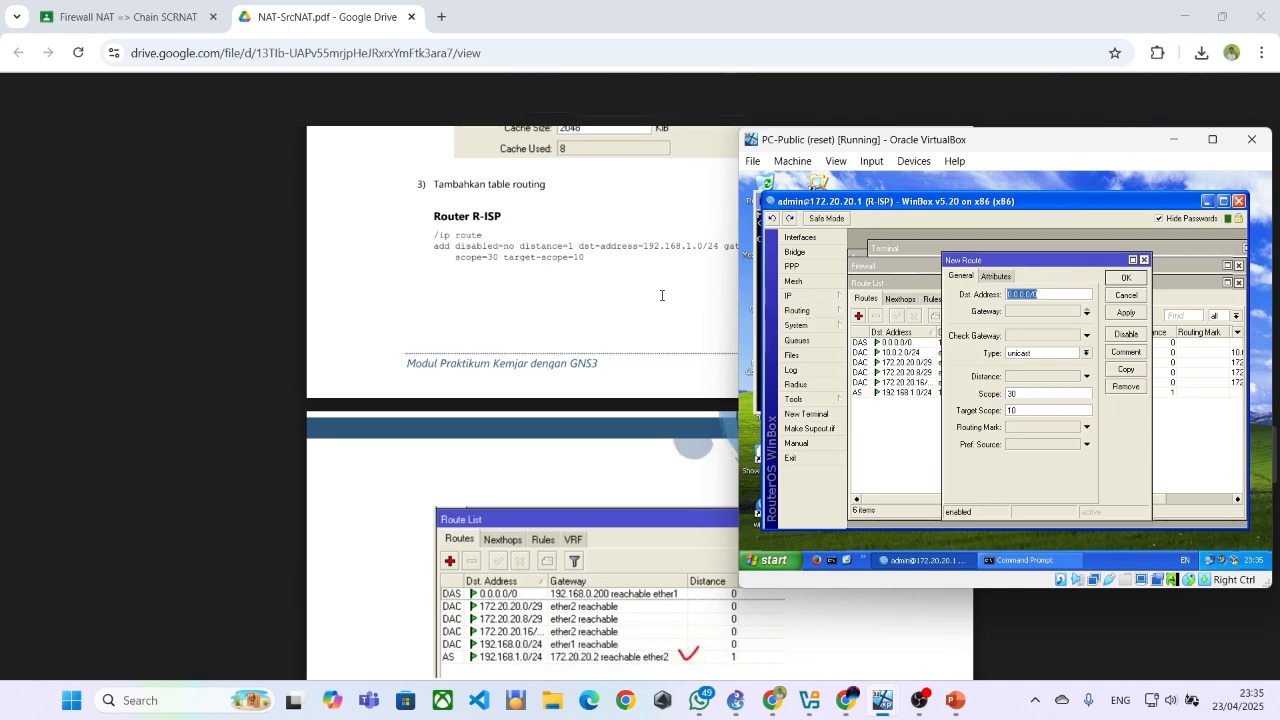
click(1144, 261)
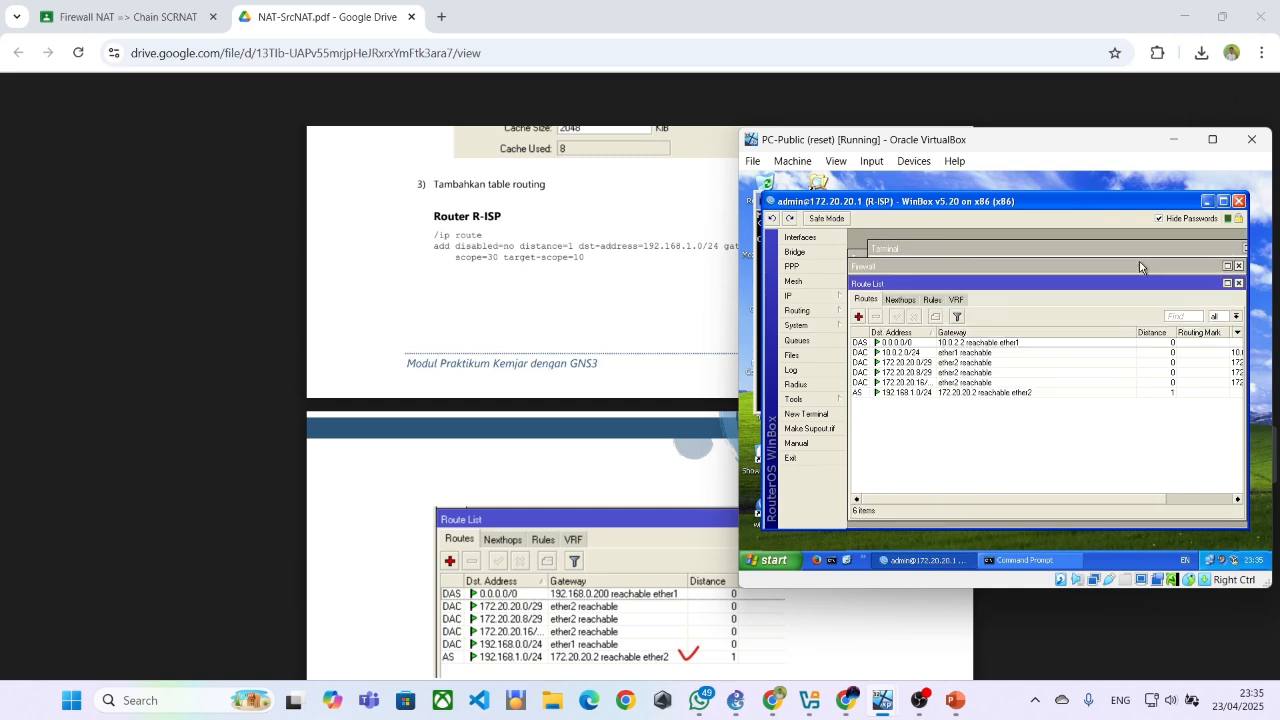
click(1000, 394)
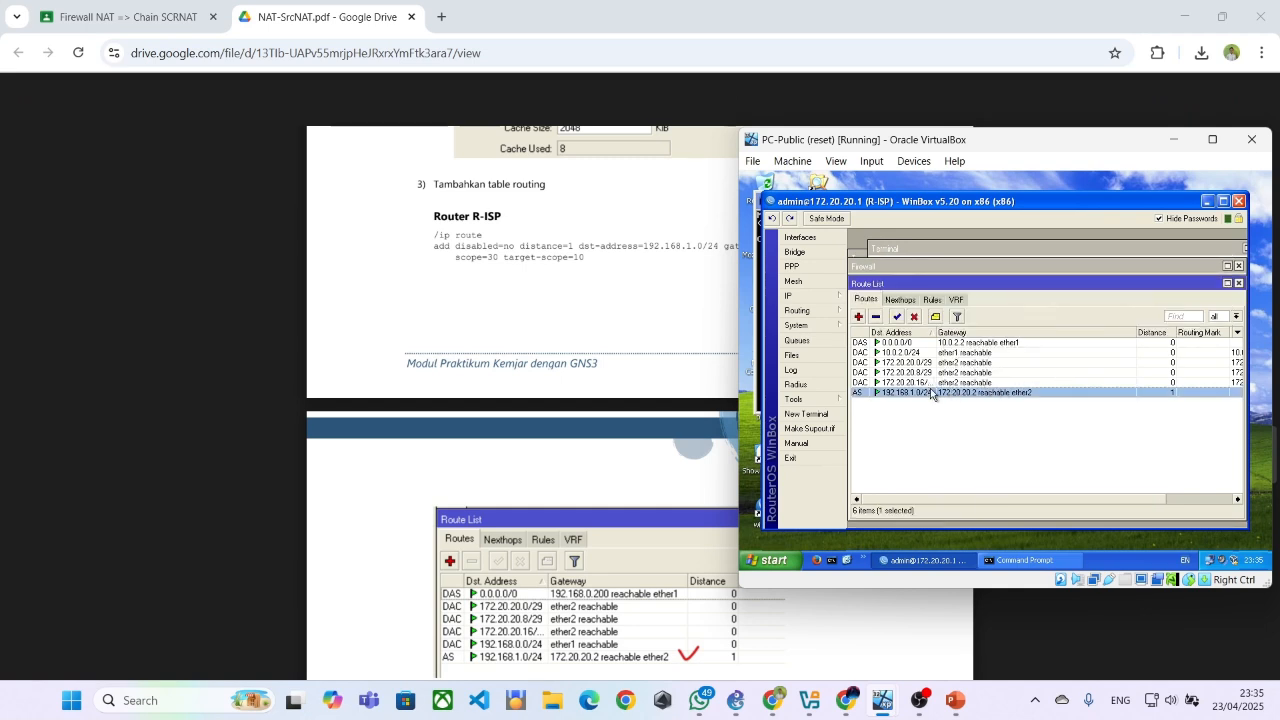
click(860, 317)
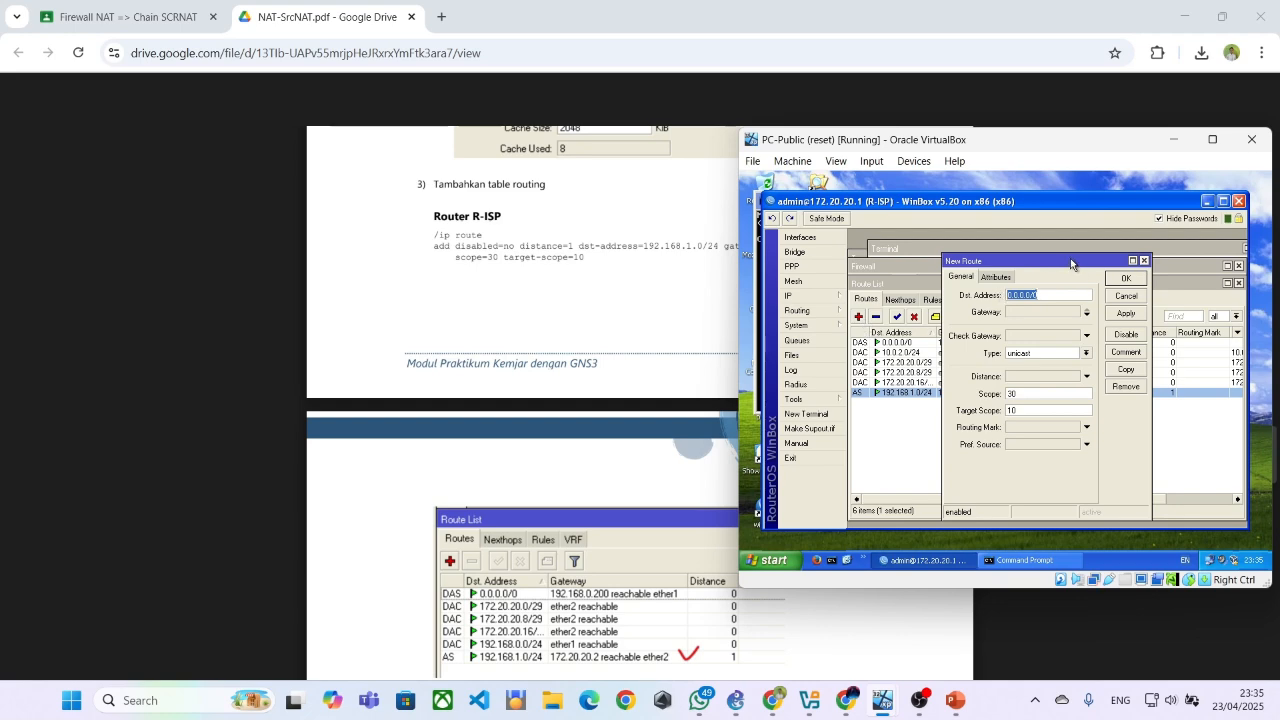
drag(1071, 263, 1146, 262)
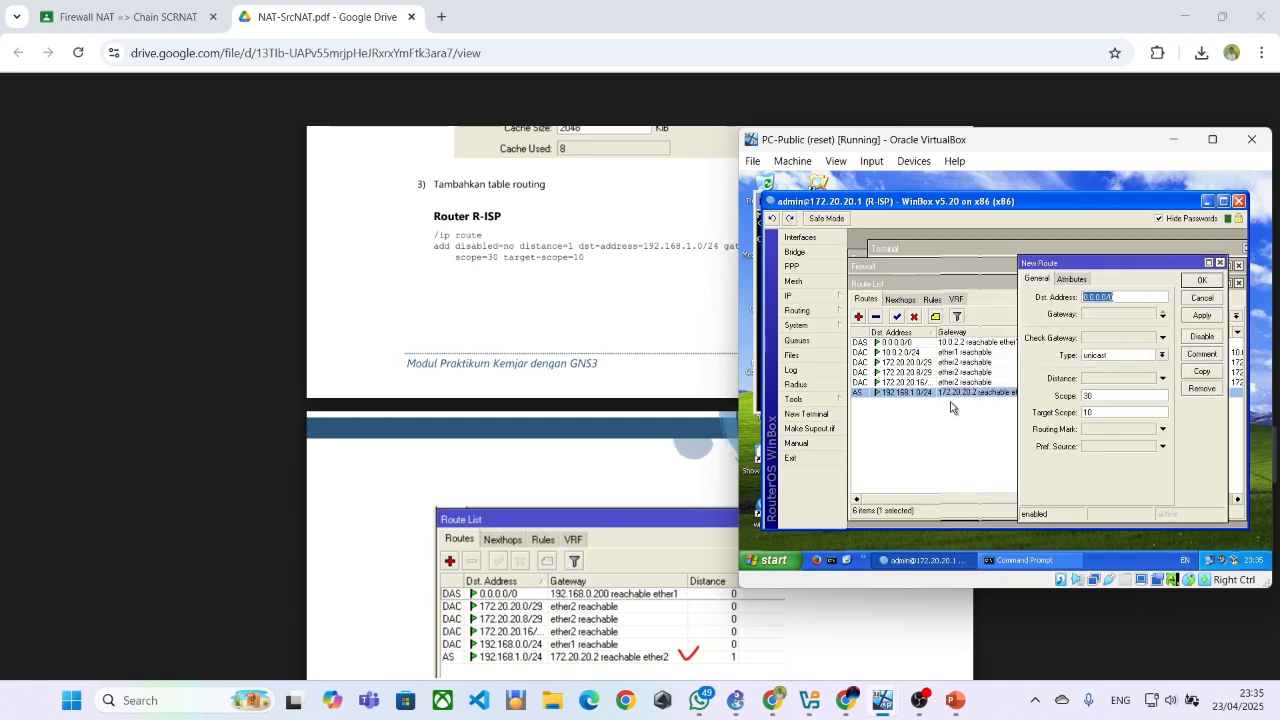
scroll(709, 243, down, 1)
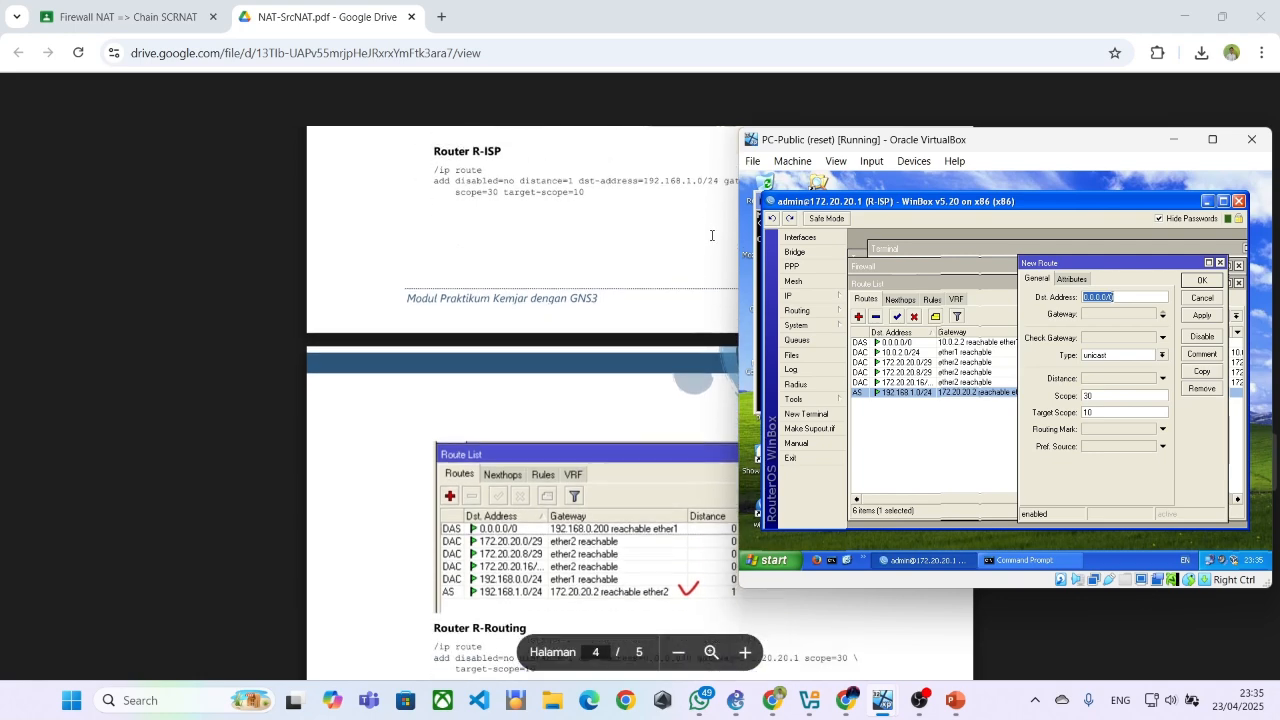
scroll(709, 243, up, 1)
drag(875, 144, 795, 282)
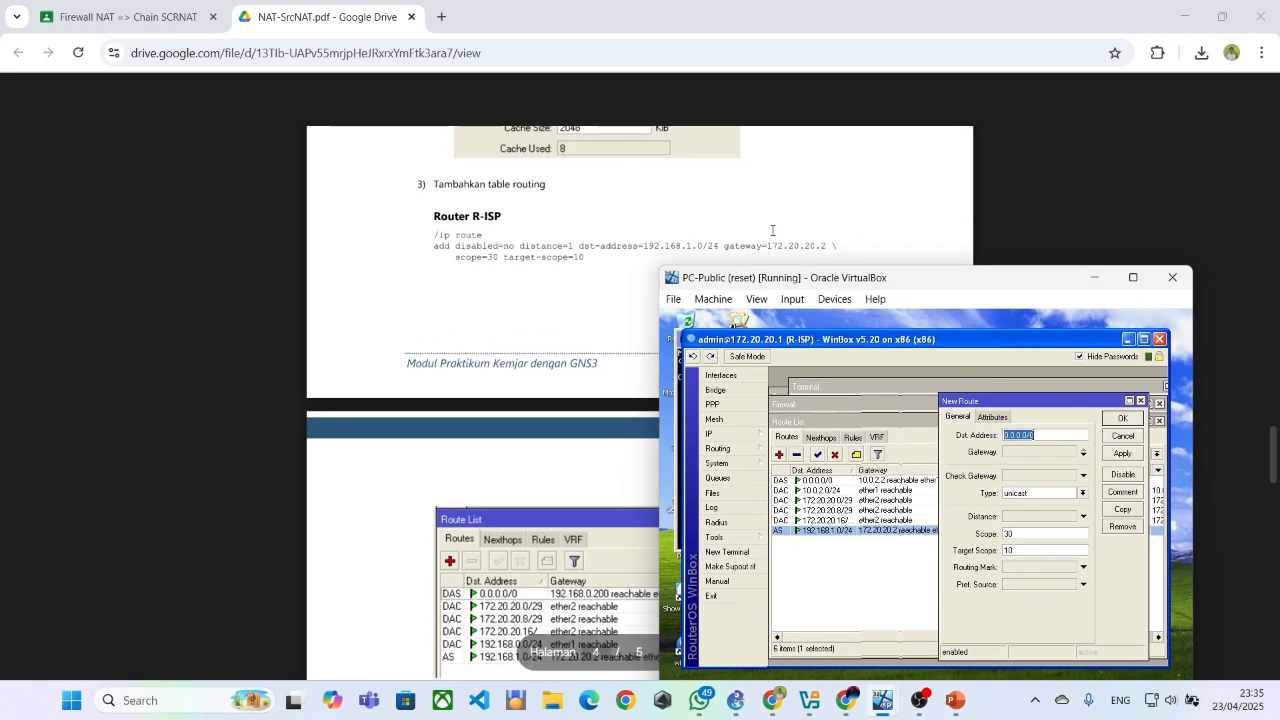
click(1006, 457)
text(0.0.0.0)
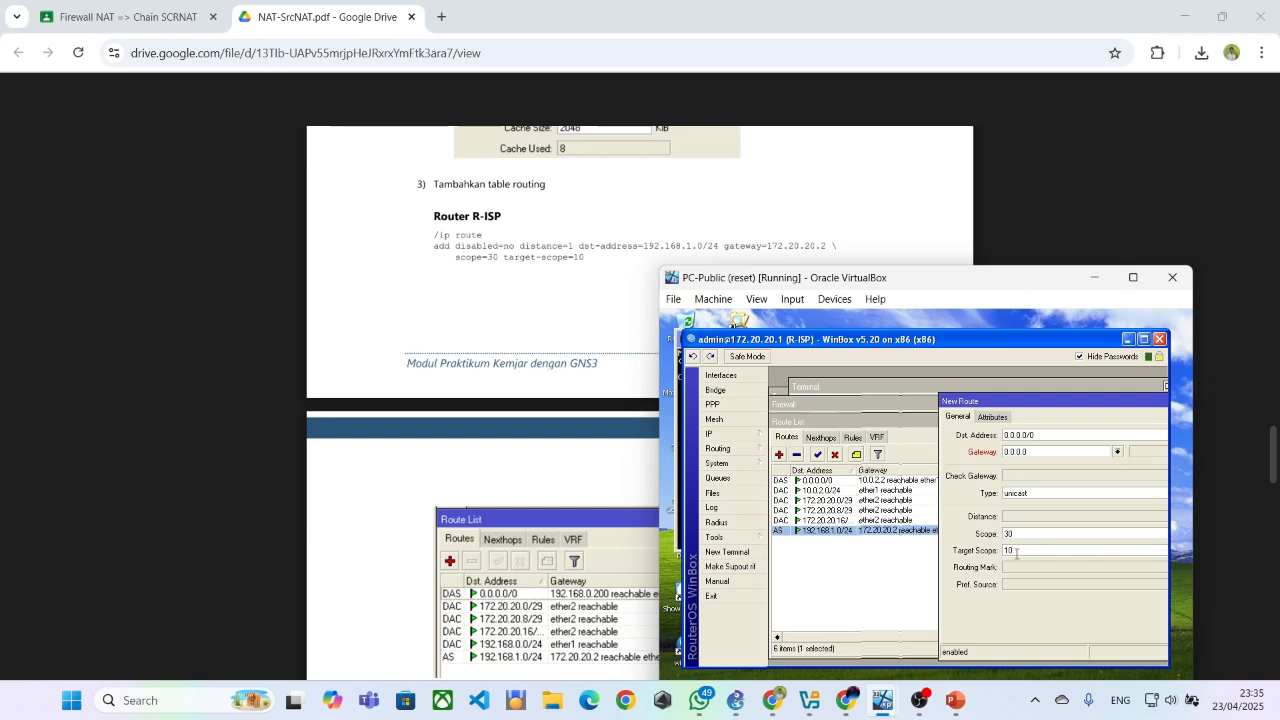
click(989, 420)
click(963, 416)
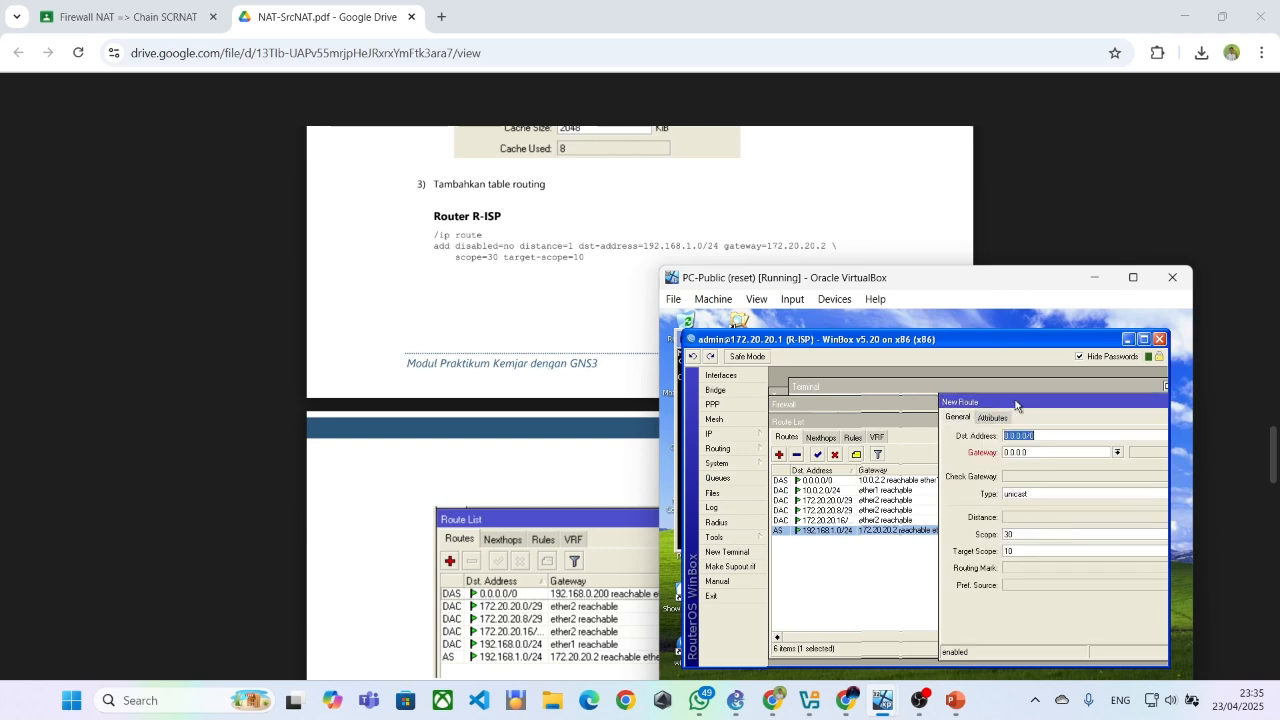
drag(1133, 399, 990, 400)
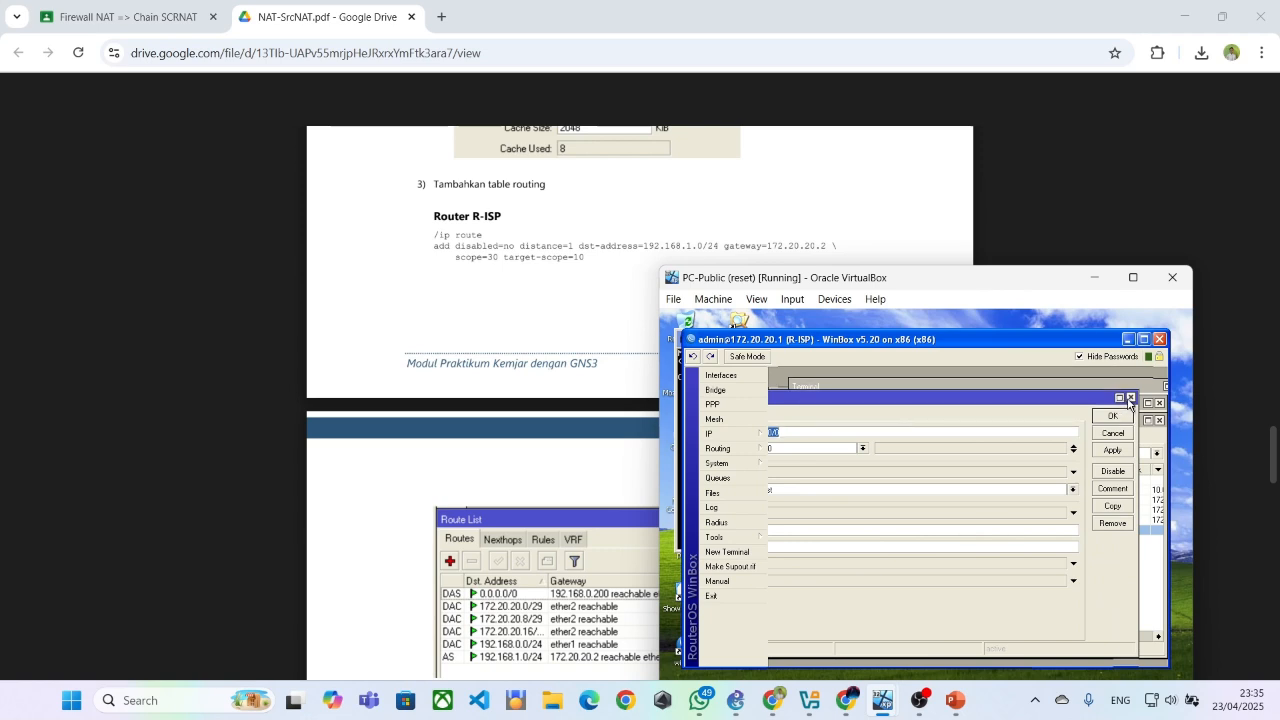
click(1112, 412)
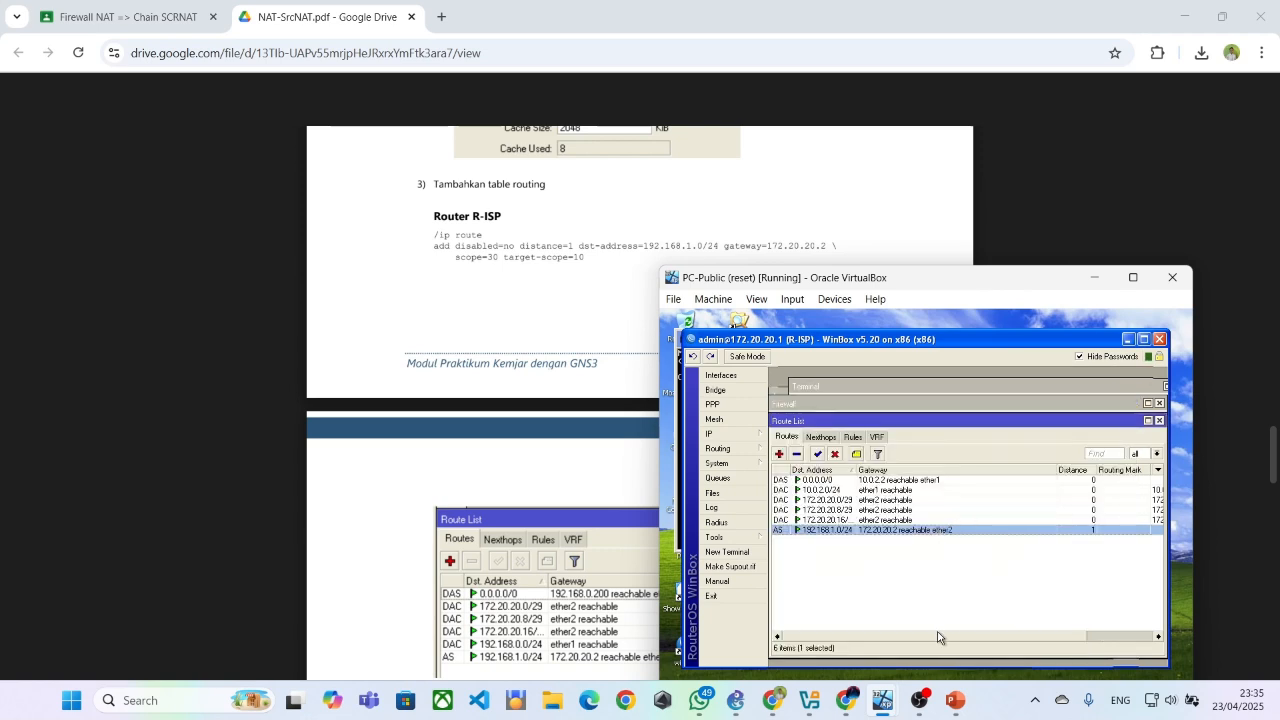
Examine the general settings and attributes of the static route to 192.168.1.0/24, and close it with the Route List and Firewall windows
scroll(950, 638, right, 2)
scroll(973, 640, left, 2)
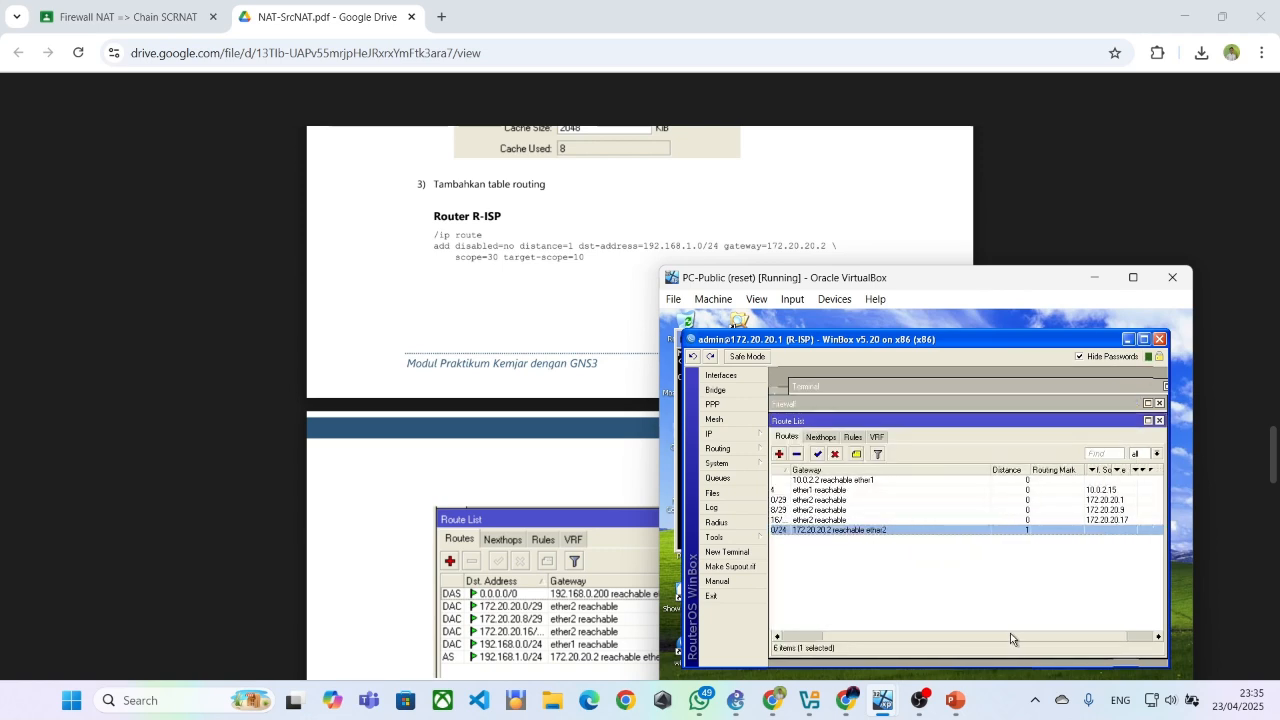
double_click(952, 530)
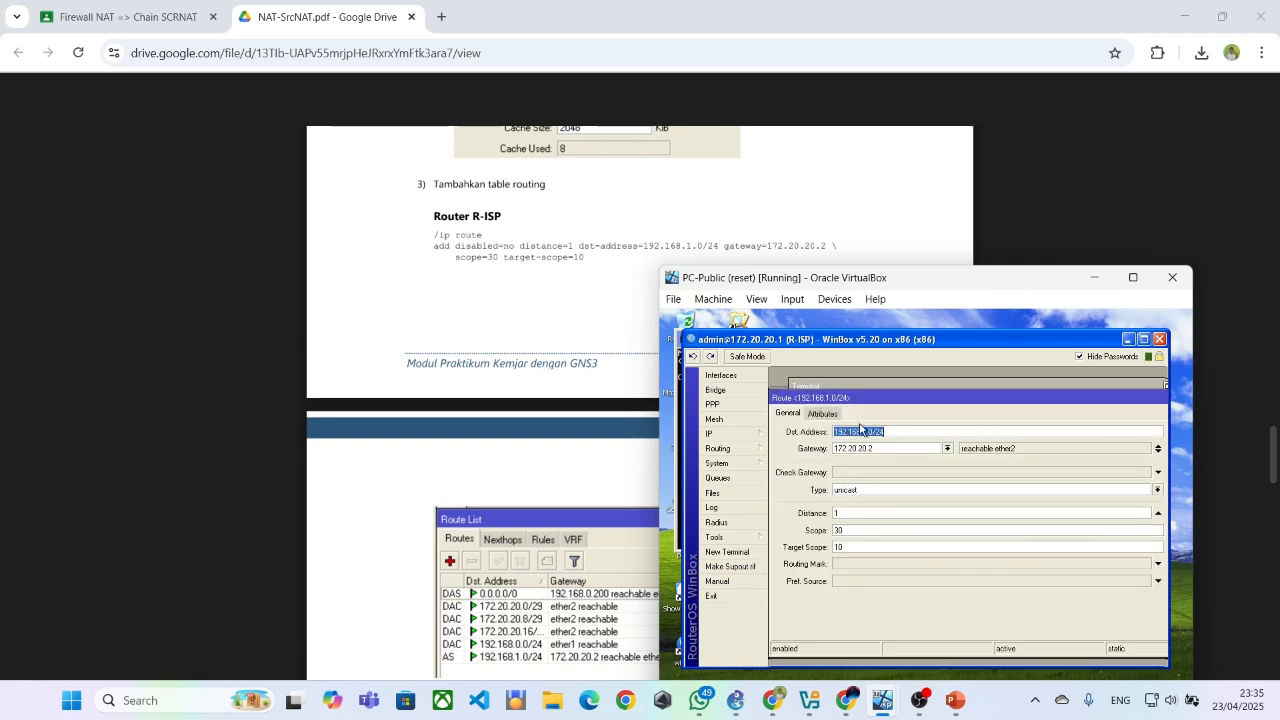
click(832, 416)
click(788, 414)
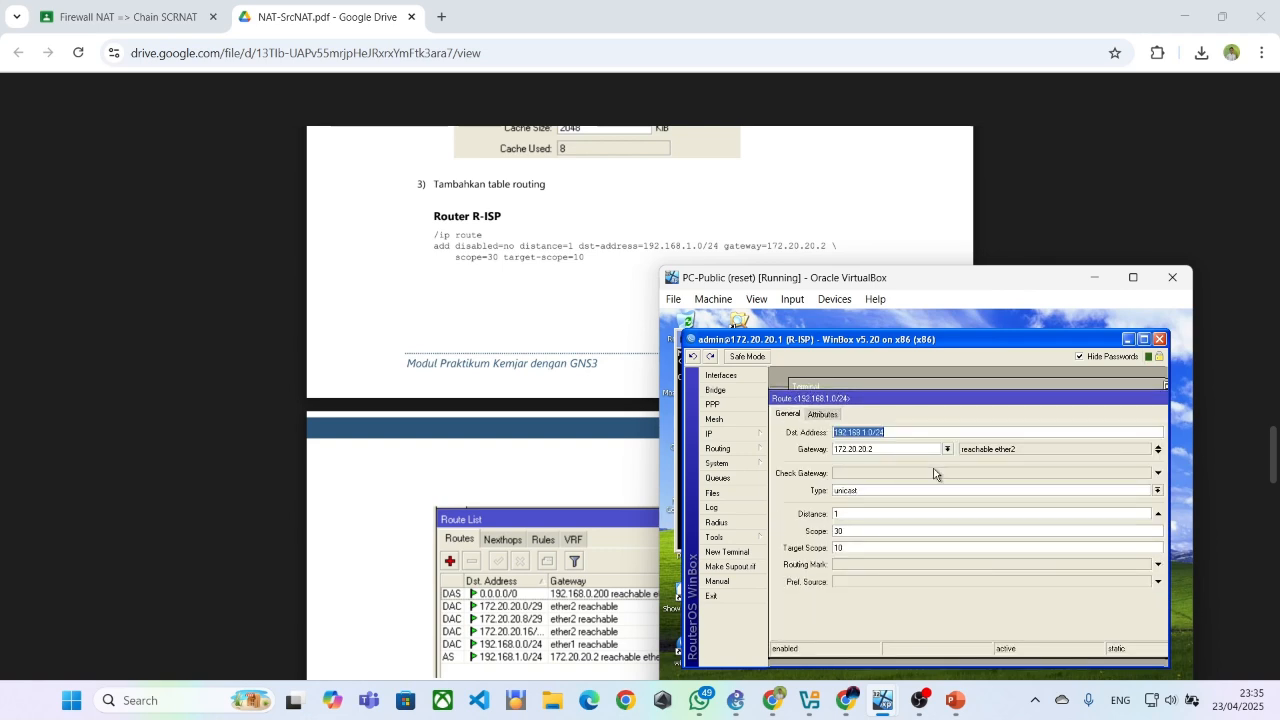
drag(1121, 400, 1059, 400)
click(1160, 403)
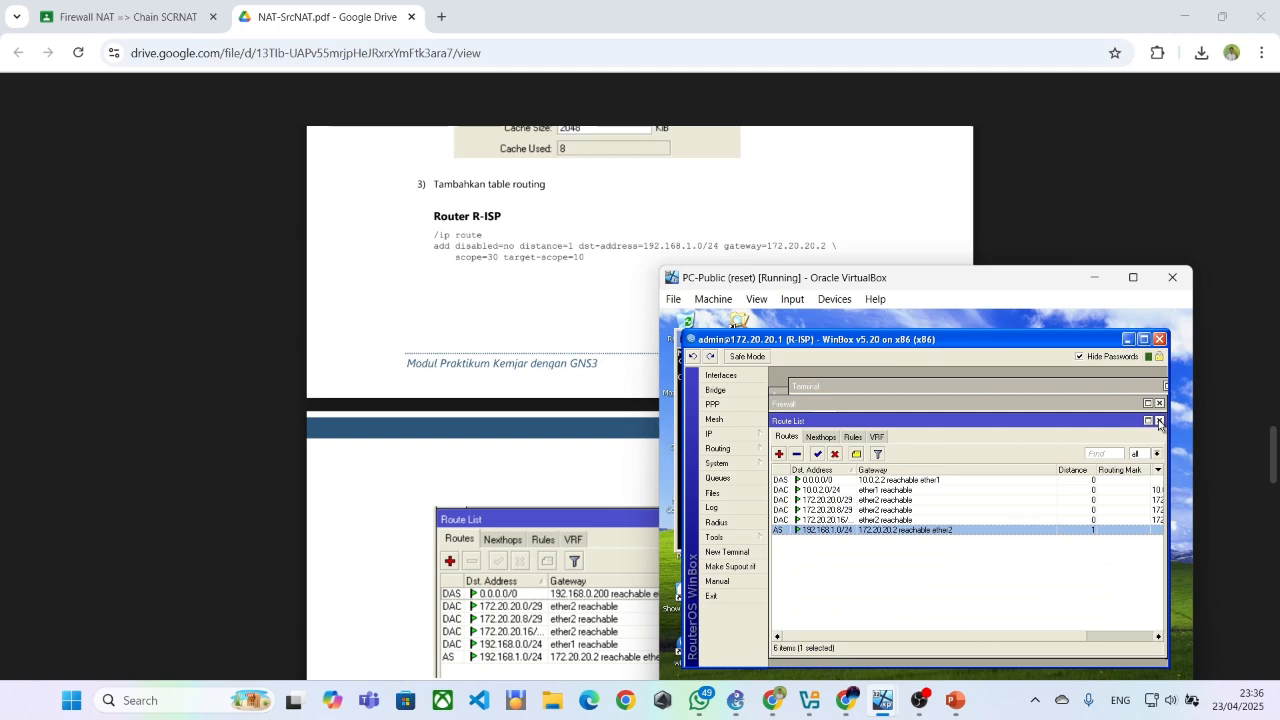
click(1160, 421)
click(1159, 404)
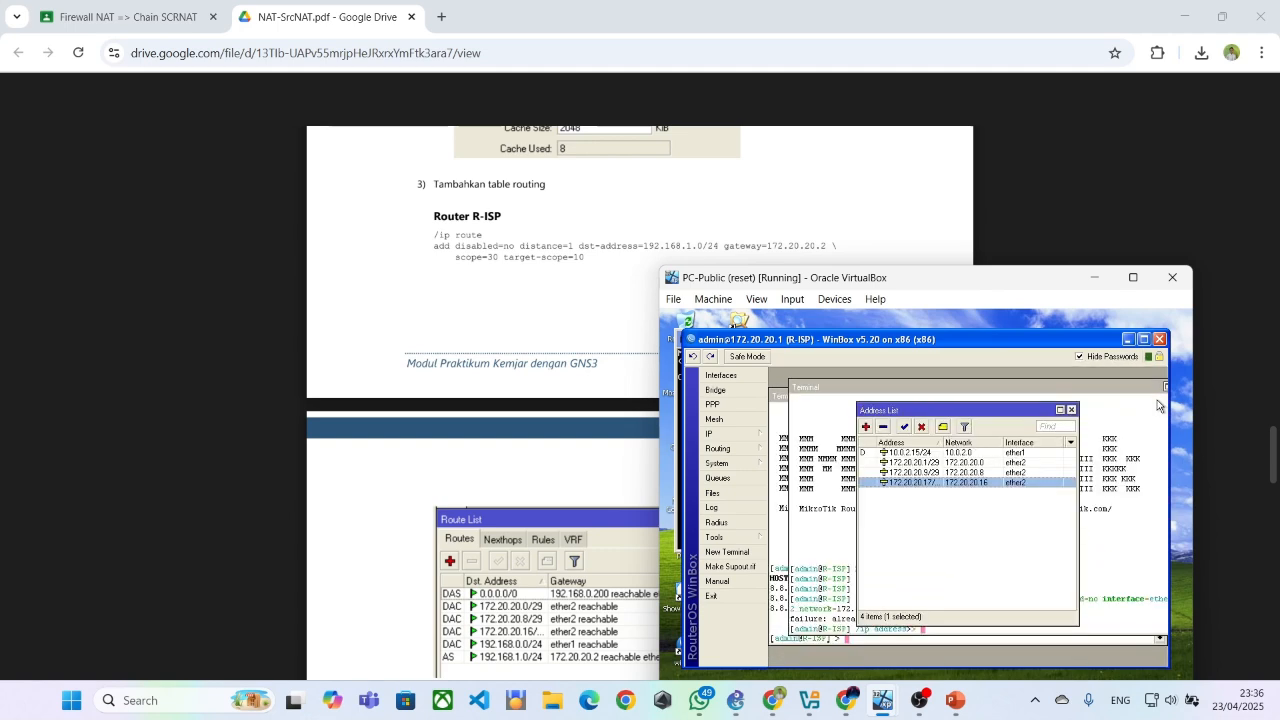
Minimize WinBox on PC-Public and run a continuous ping to 8.8.8.8 in the Command Prompt
click(1127, 339)
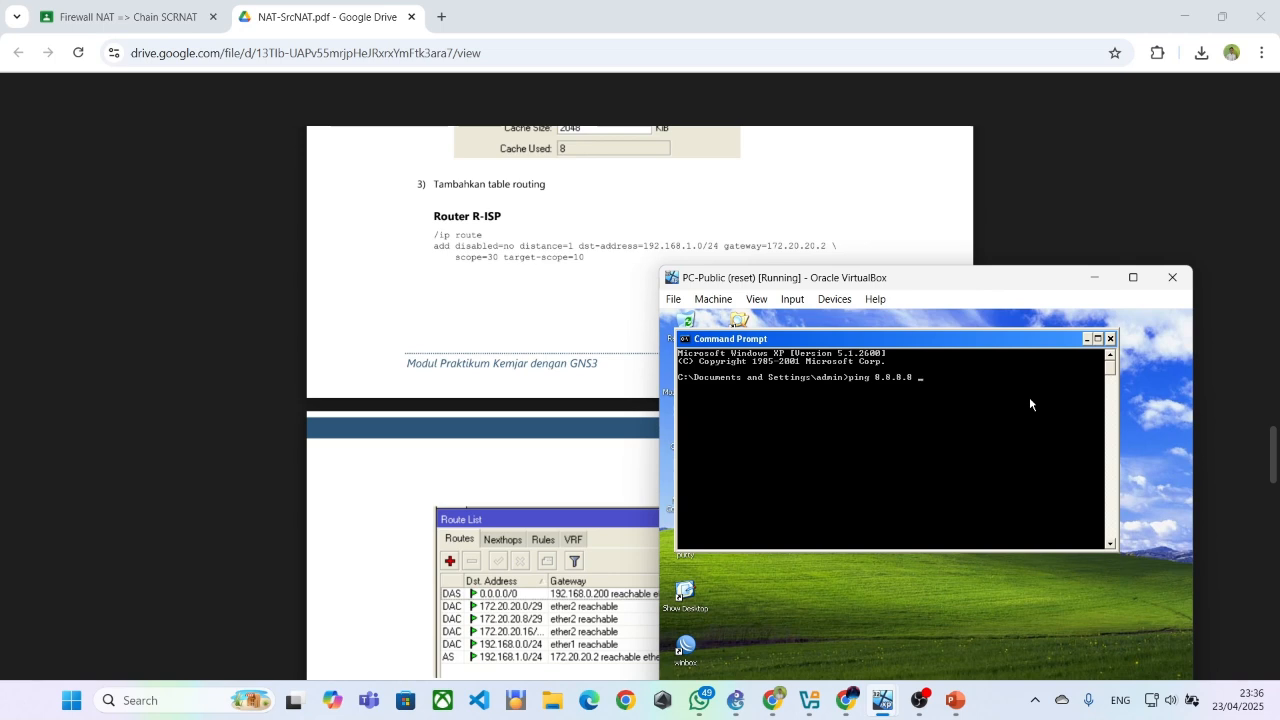
key(BackSpace)
text(-t)
key(Return)
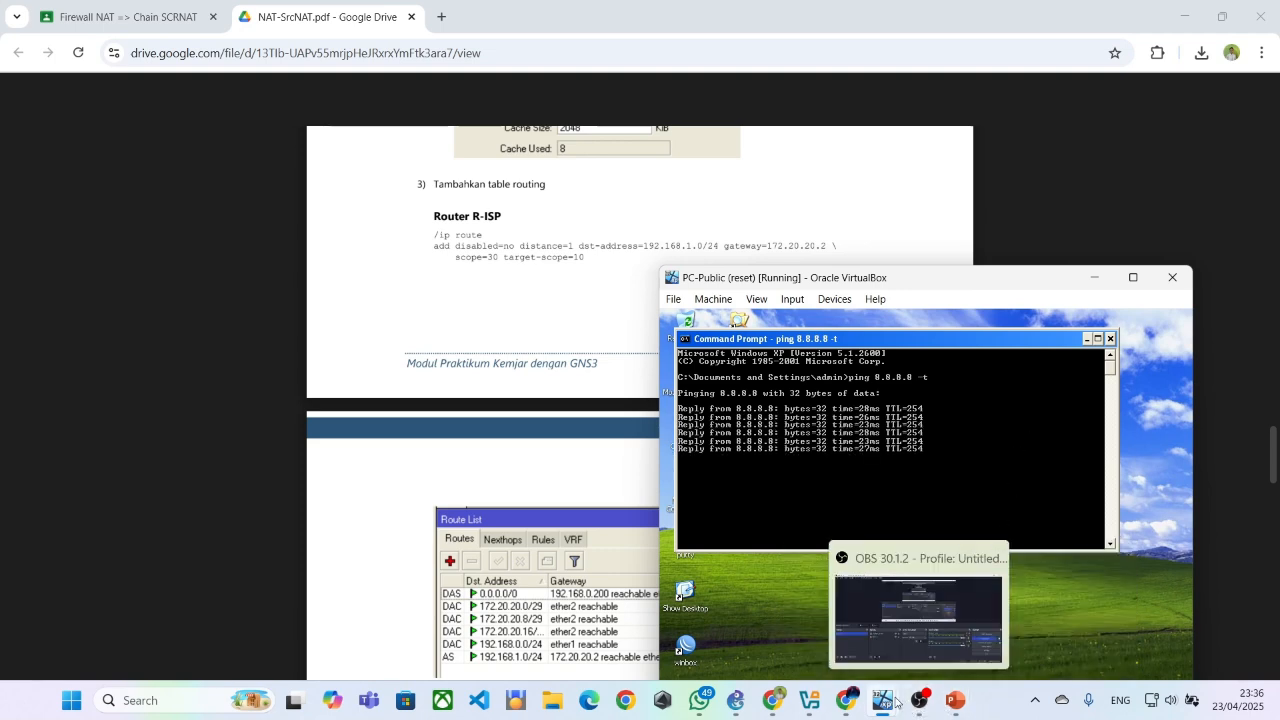
Switch to the PC-1 virtual machine, open a Command Prompt, and run ping 8.8.8.8 -t
mouse_move(886, 700)
click(880, 616)
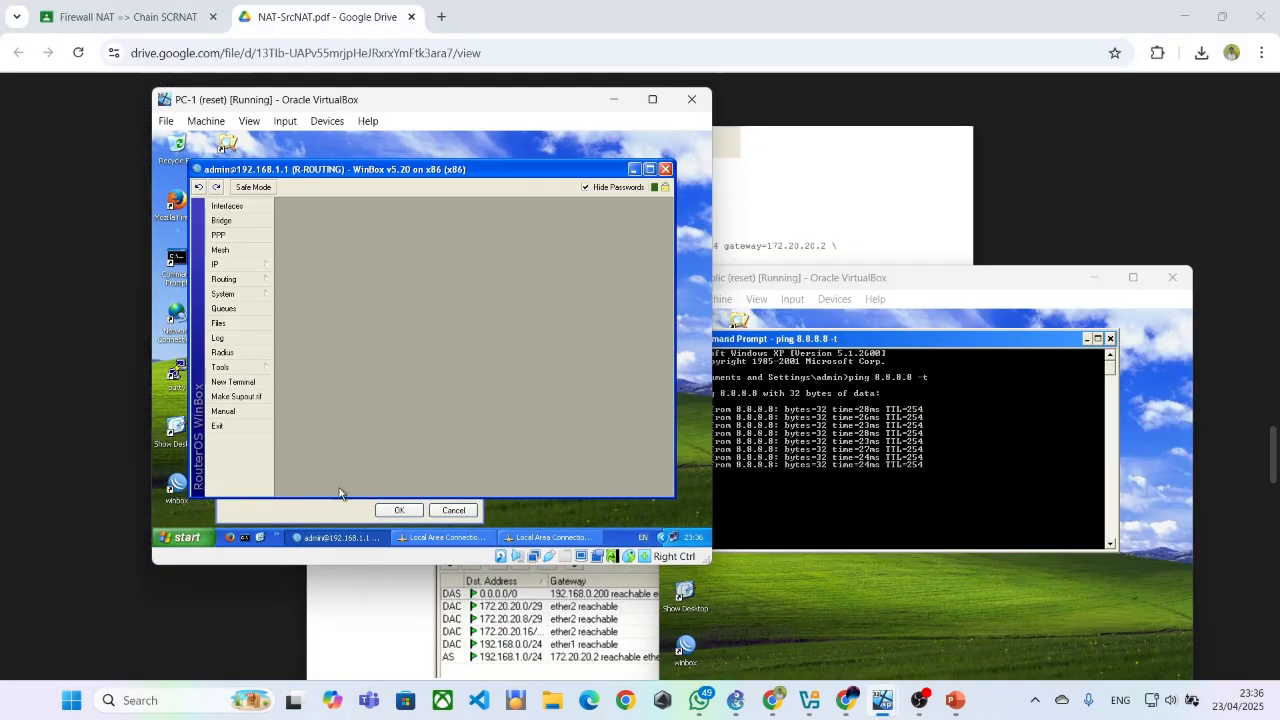
double_click(175, 265)
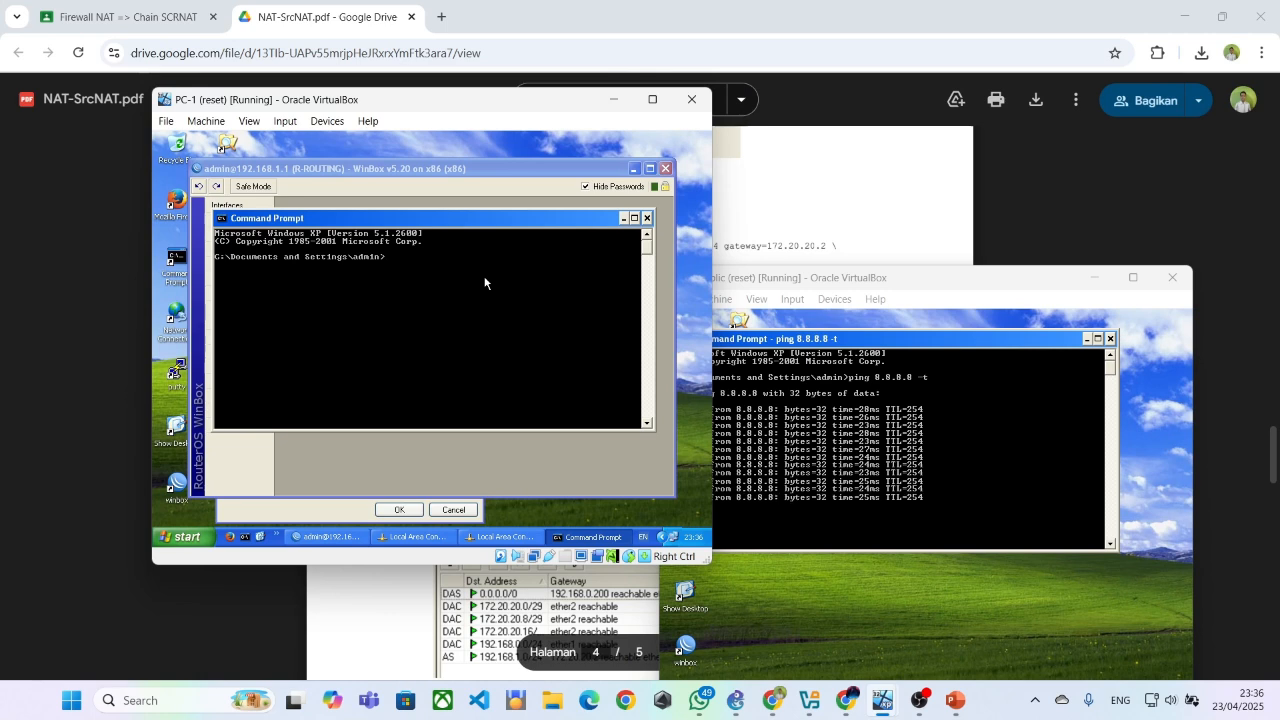
text(ping)
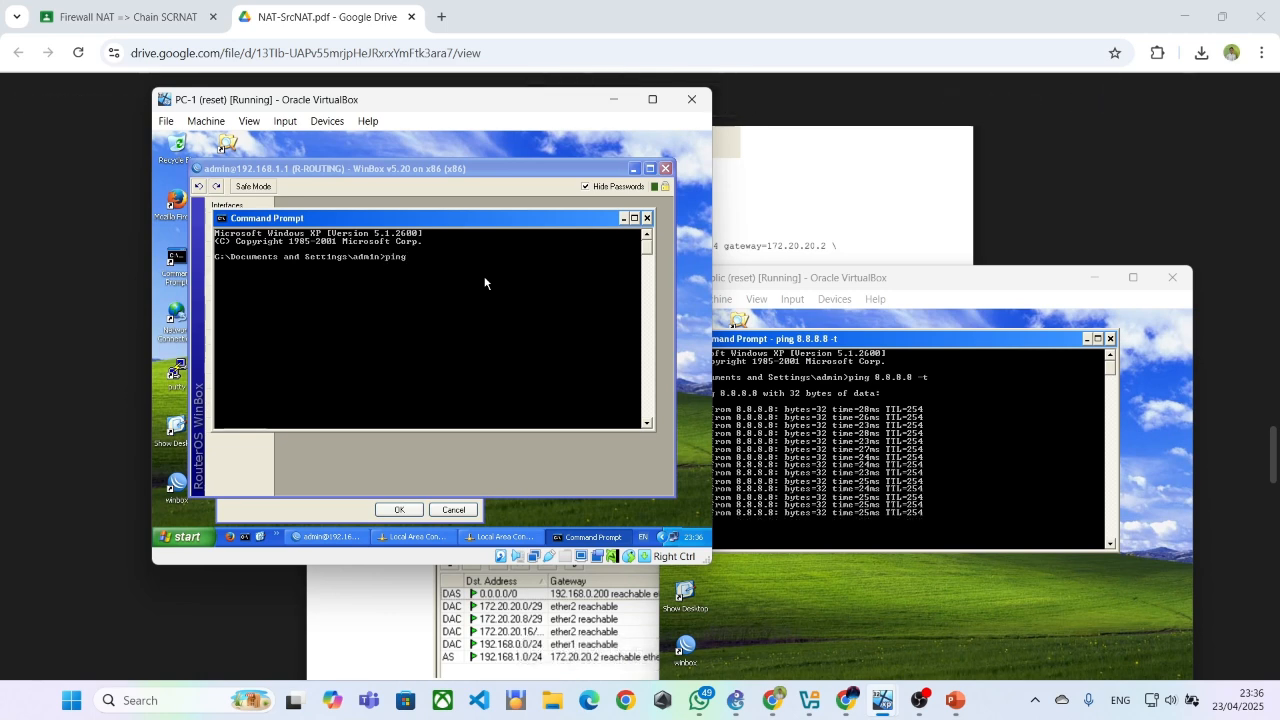
text( 8.8.8)
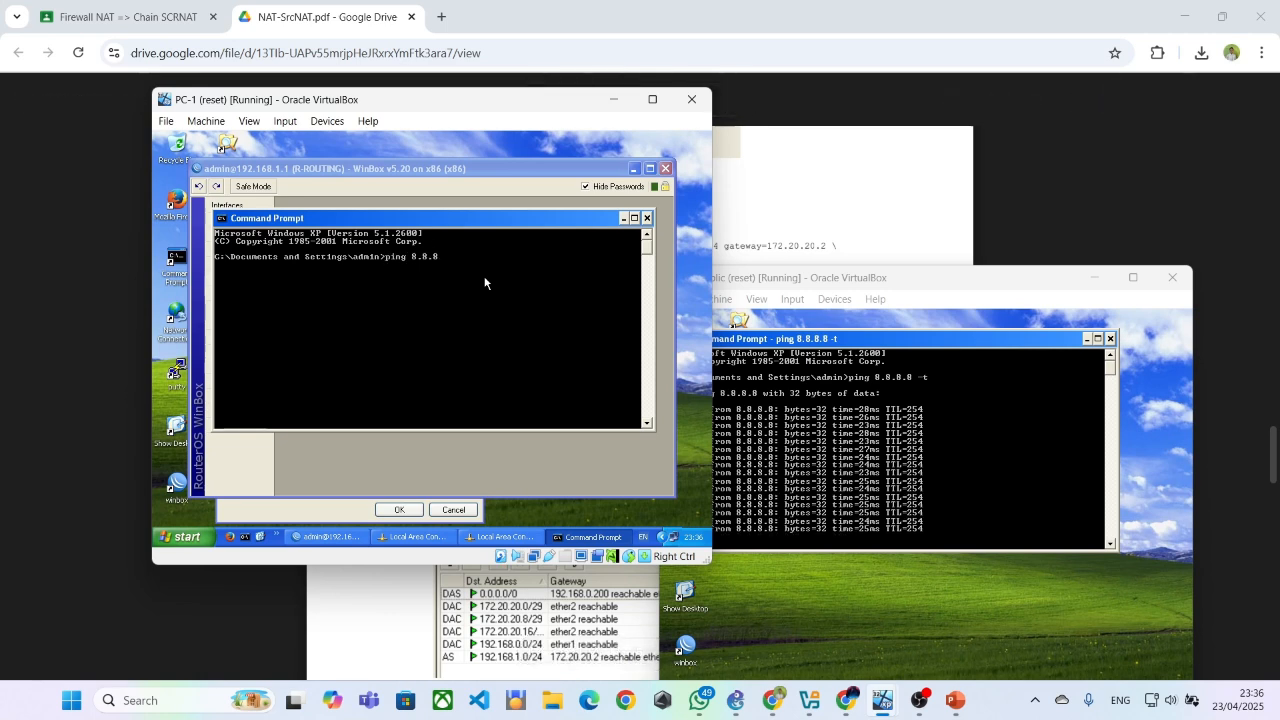
text(.8 -t)
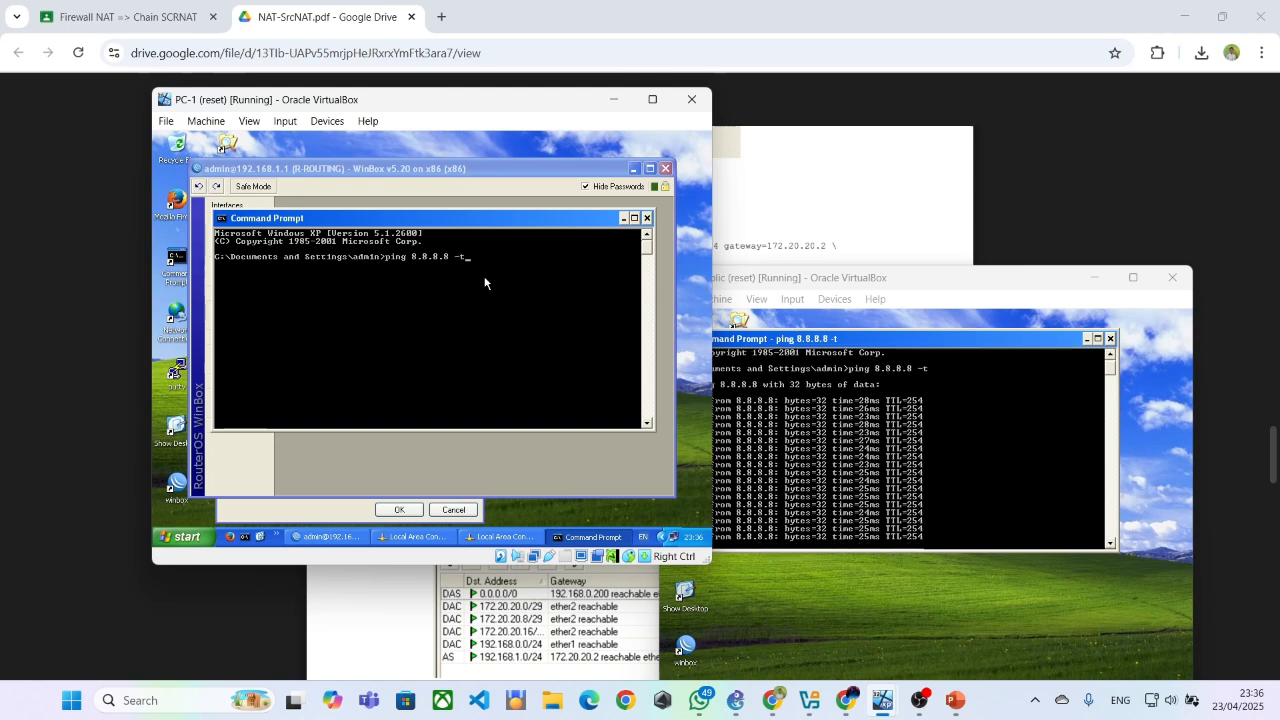
key(Return)
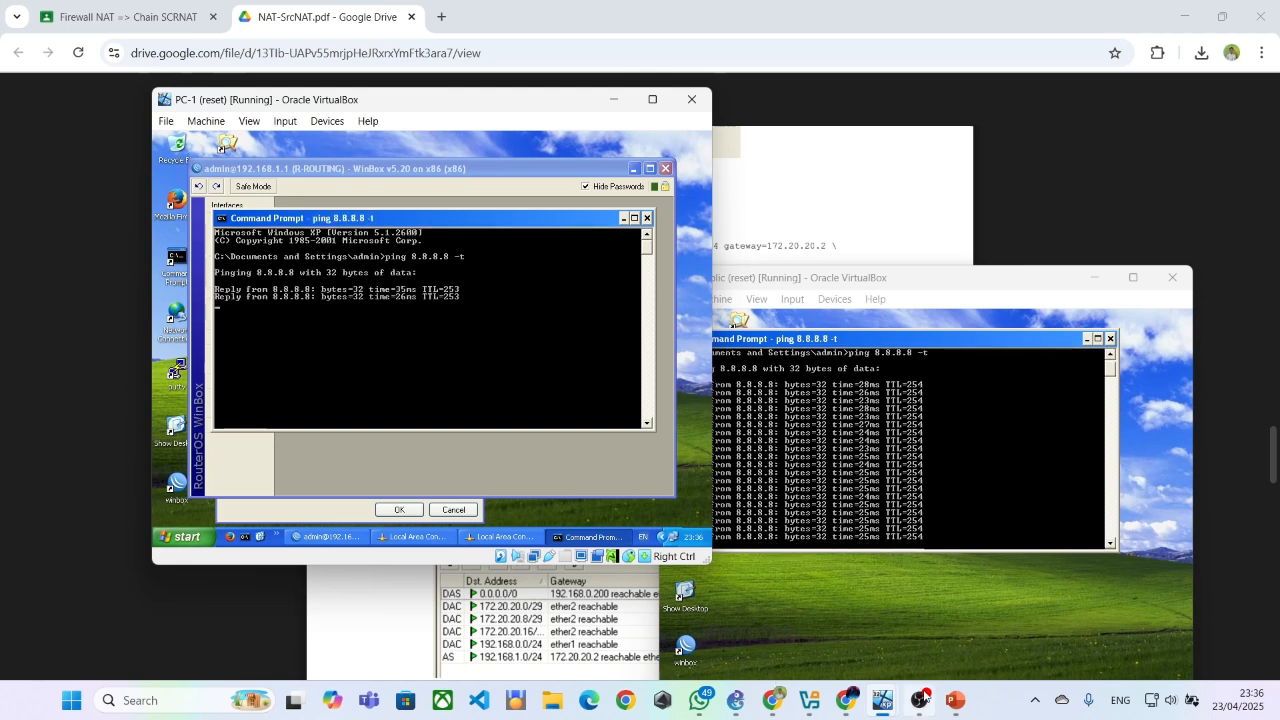
Switch to the PC-2 virtual machine, move its window into full view, and close the open network connection dialogs
mouse_move(883, 704)
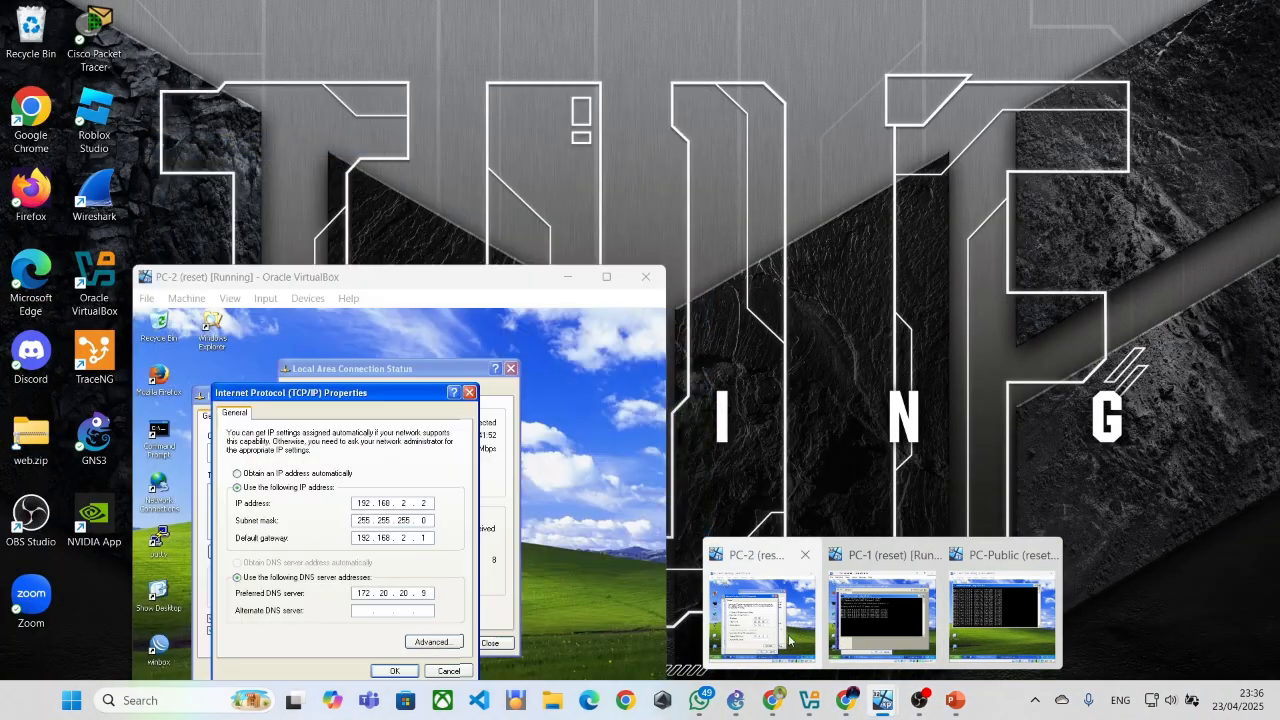
click(790, 640)
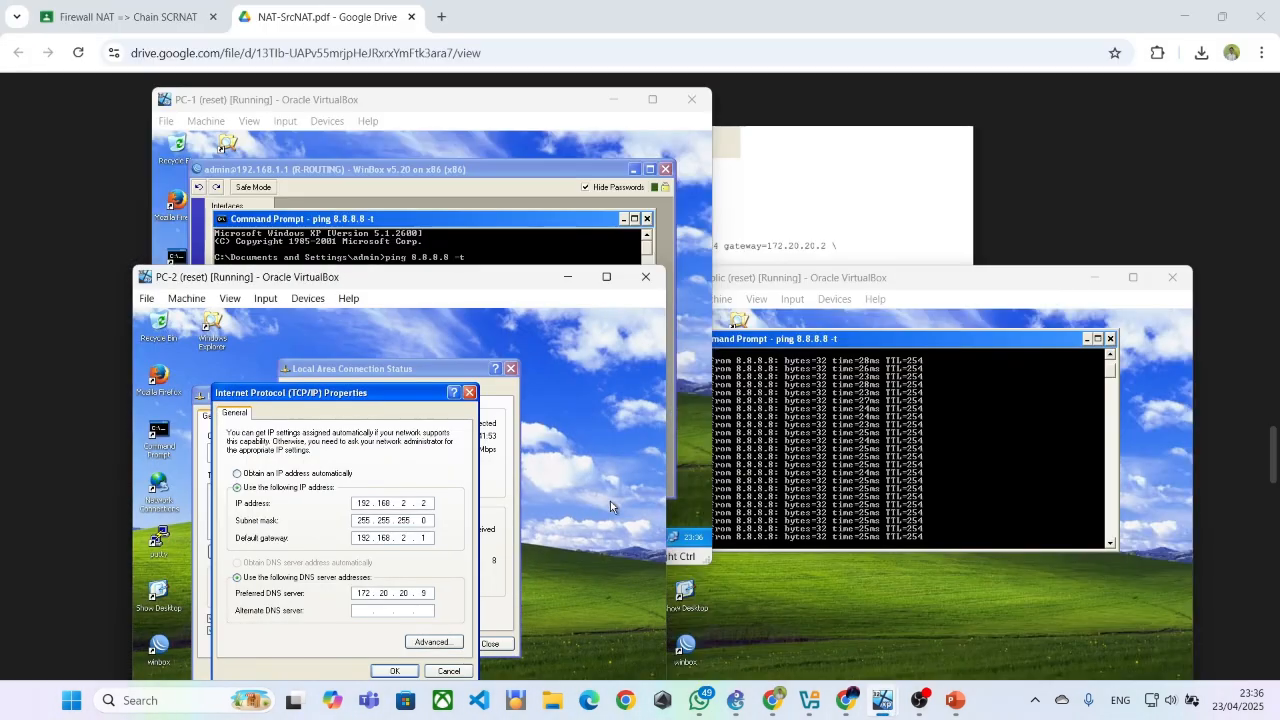
drag(380, 289, 645, 219)
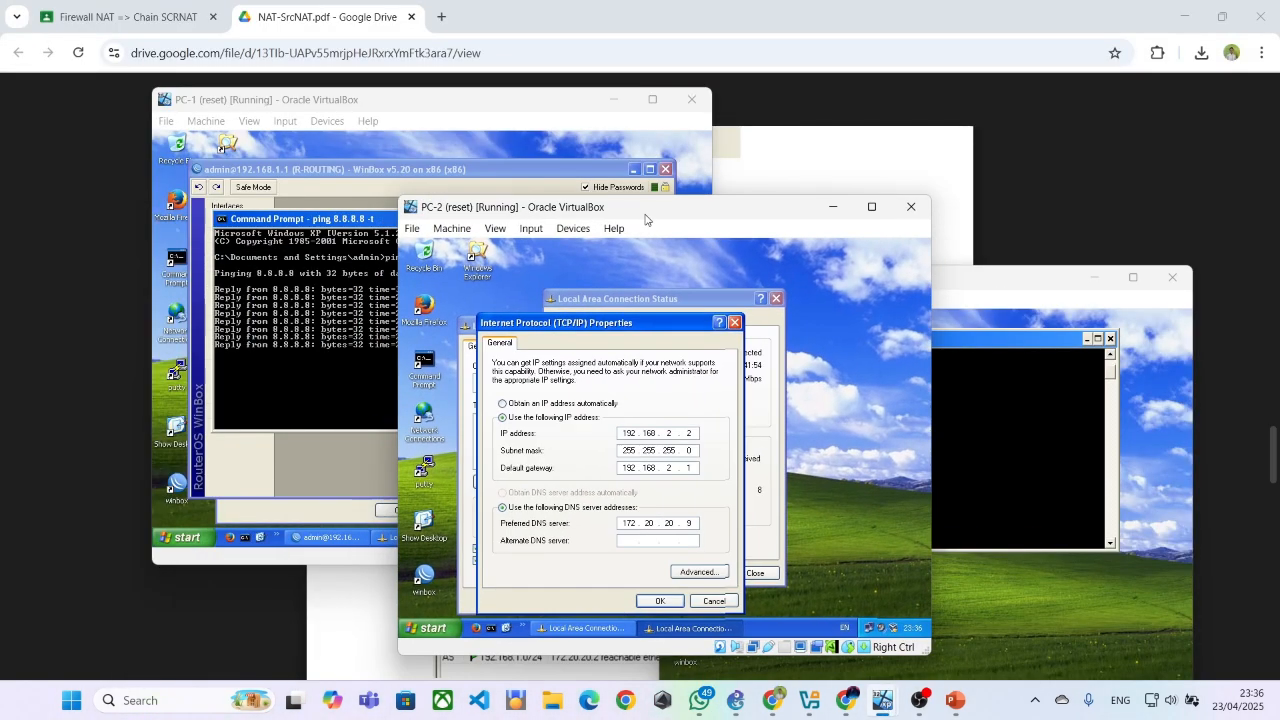
click(713, 600)
click(692, 600)
click(735, 578)
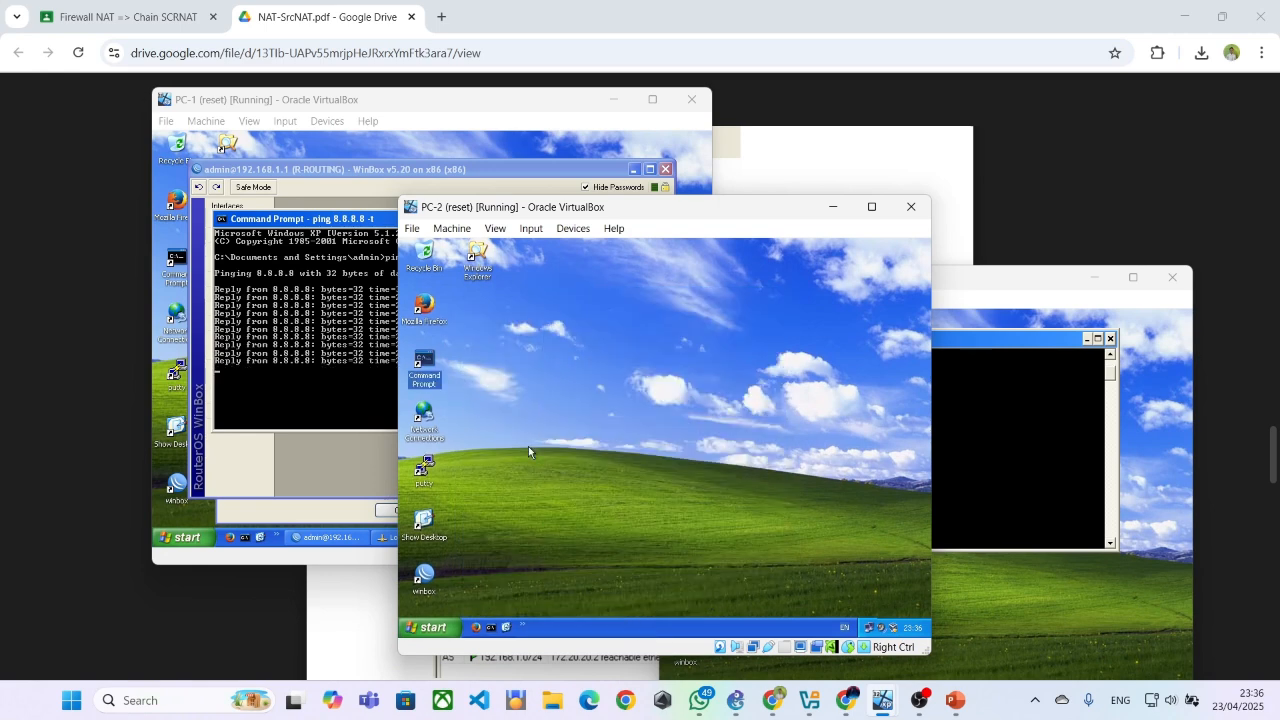
Open a Command Prompt on PC-2 and run ping 8.8.8.8 -t
double_click(426, 362)
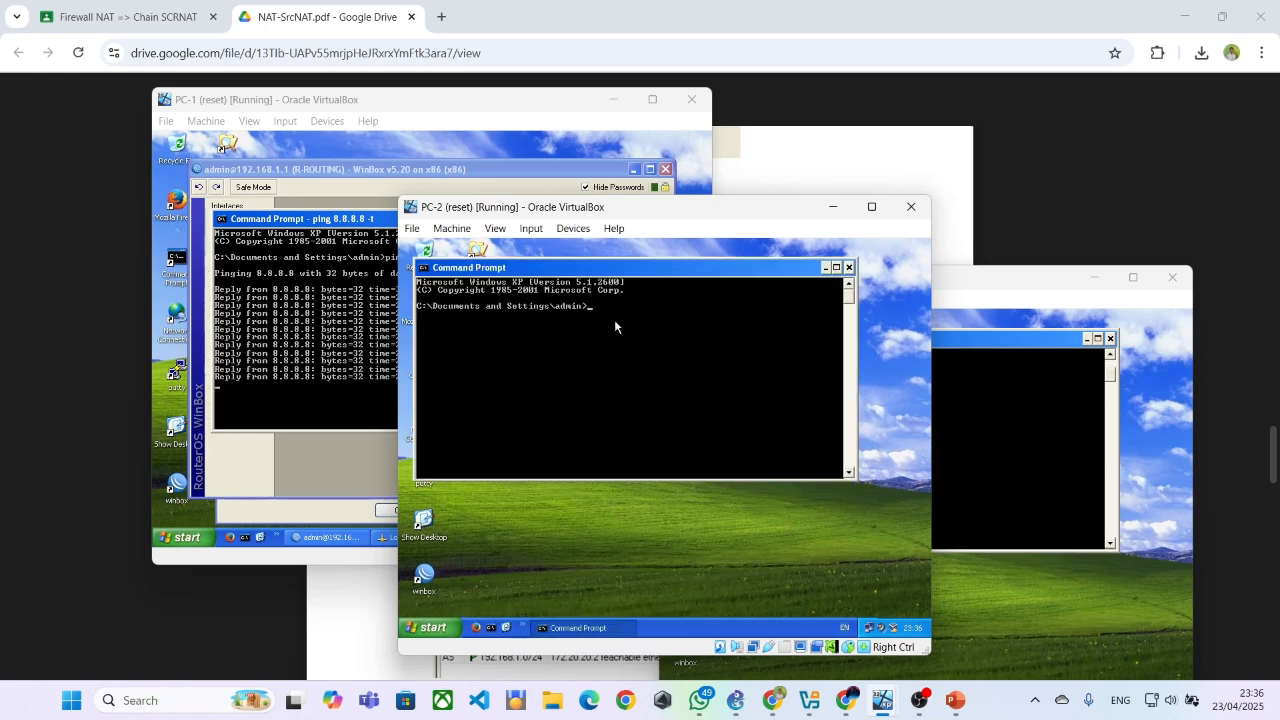
text(ping 8)
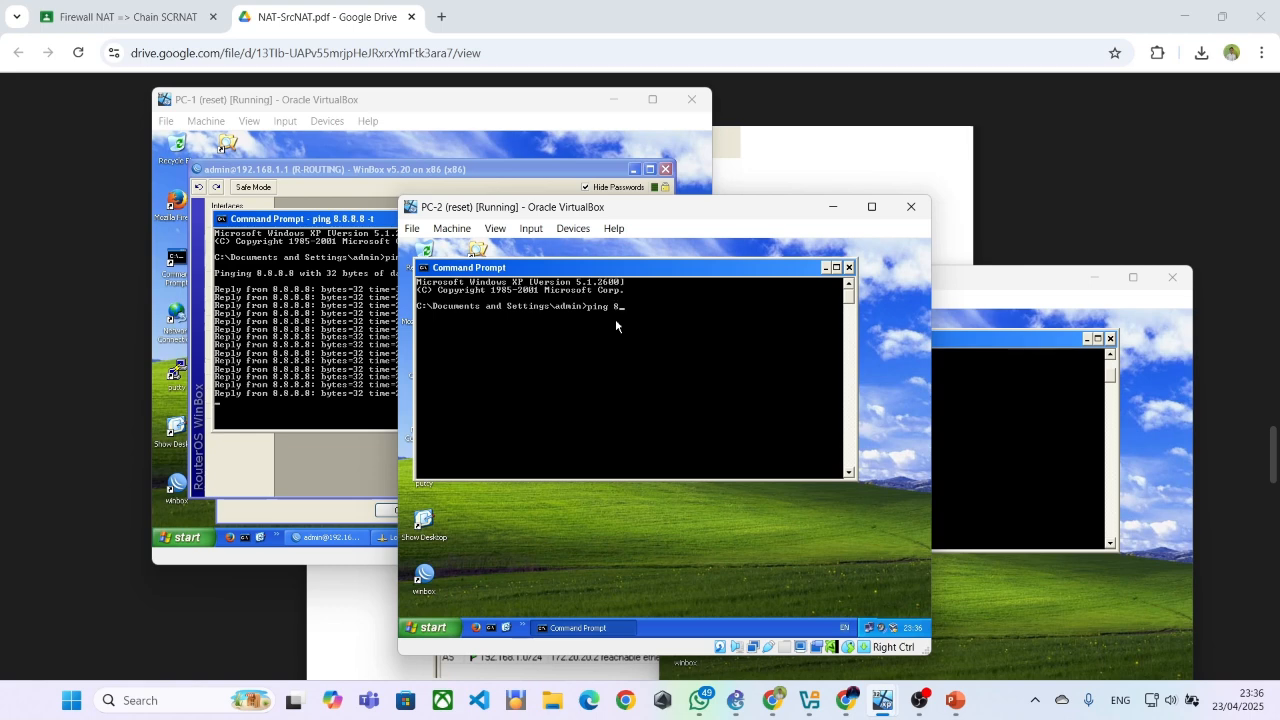
text(.8.8.8)
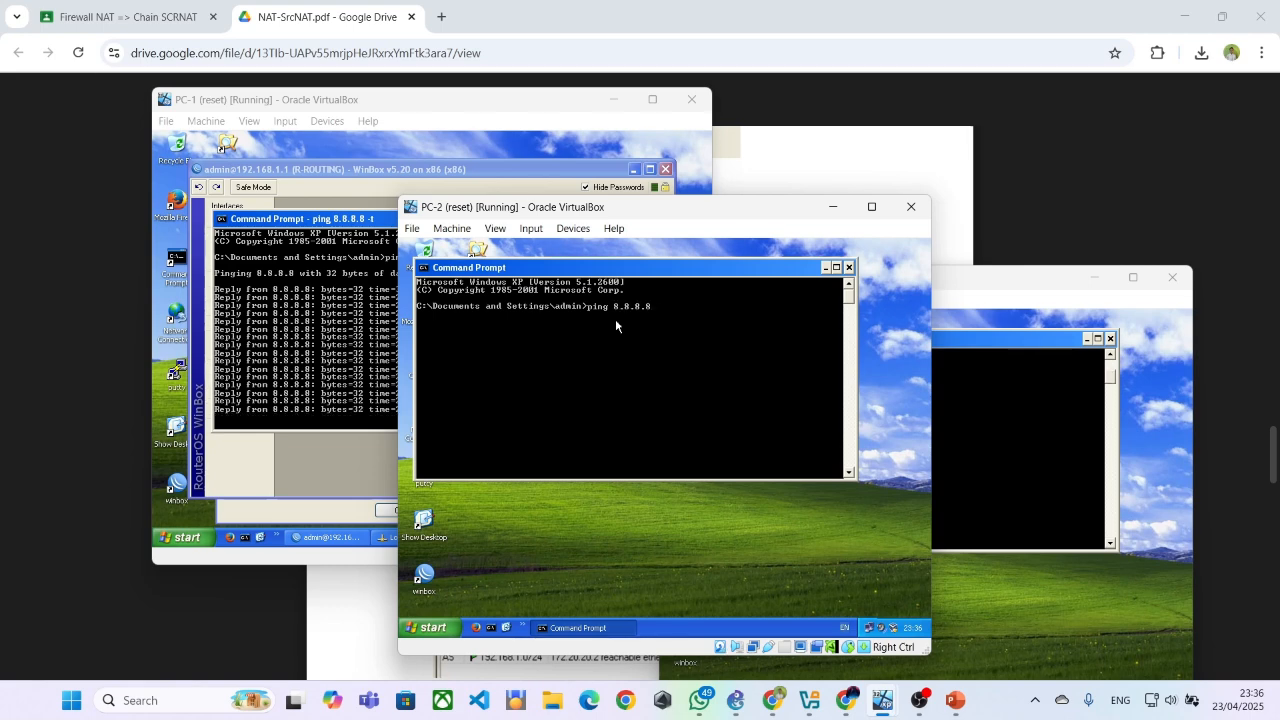
text( -t)
key(Return)
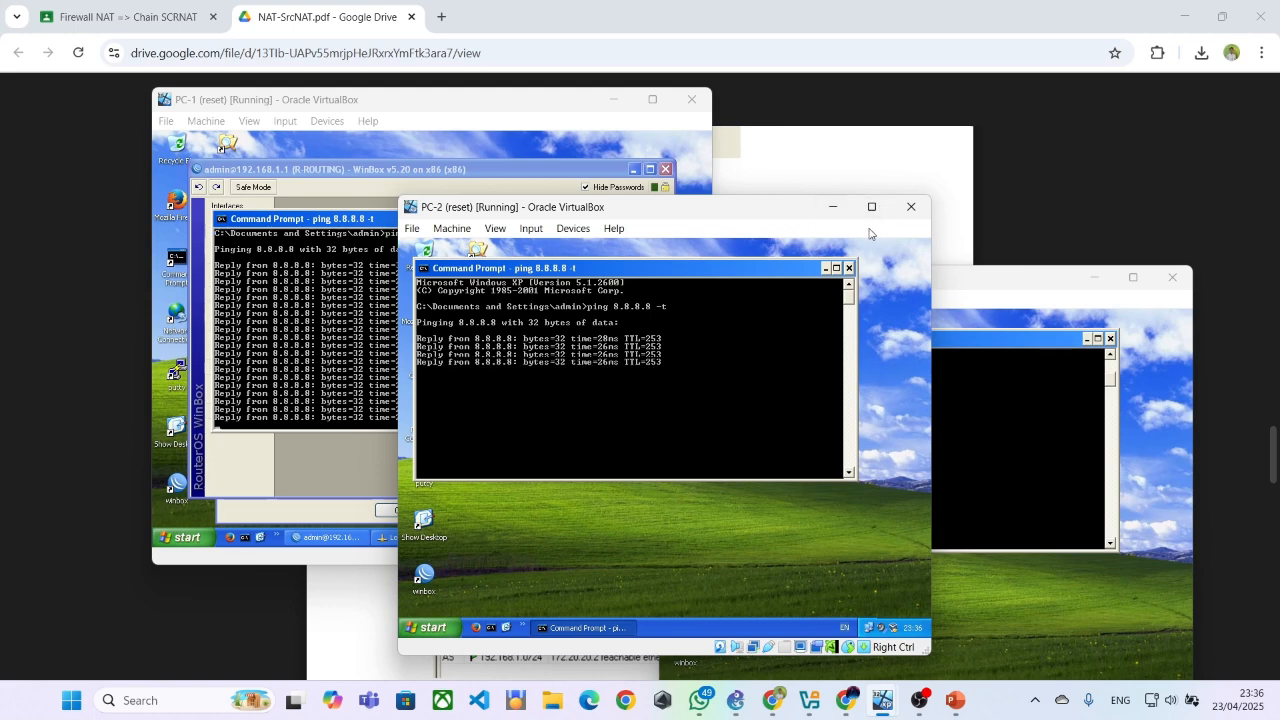
Return to NAT-SrcNAT.pdf and review the remaining route scripts, the R-NAT masquerade rule, and the Ujicoba 1 ICMP connection-tracking test
click(950, 228)
scroll(703, 308, down, 5)
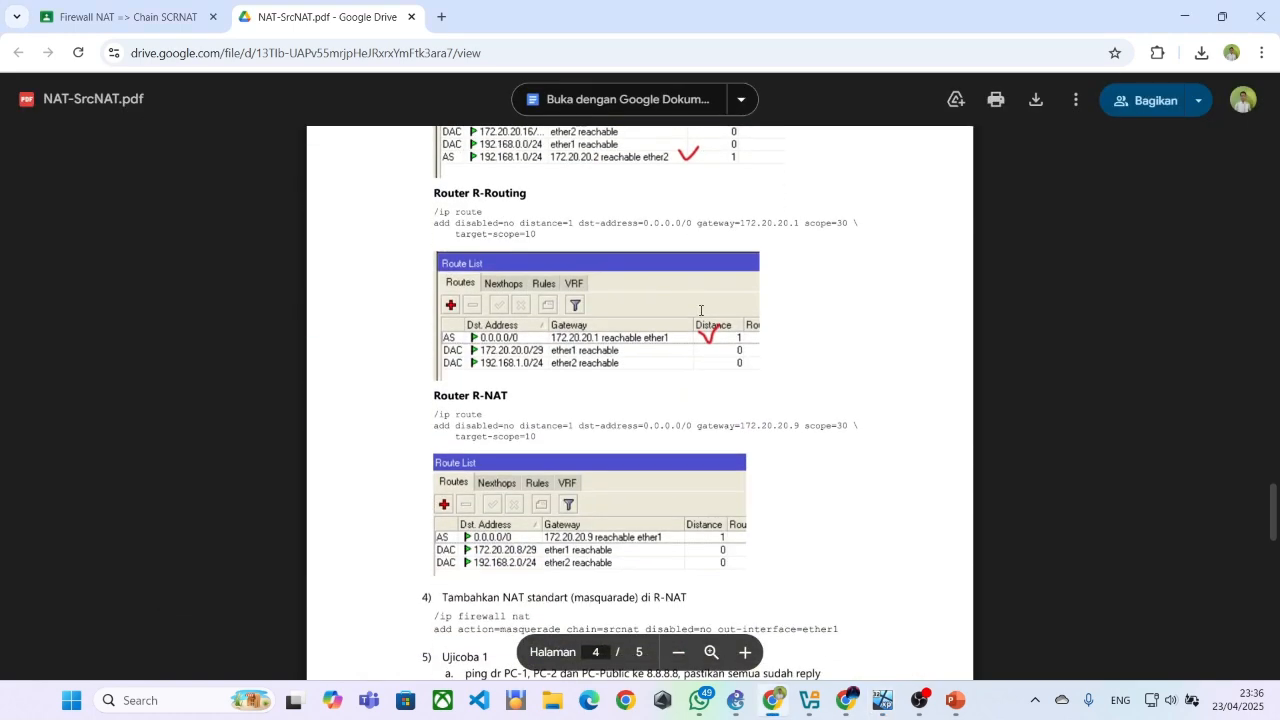
scroll(700, 310, down, 3)
scroll(458, 357, down, 1)
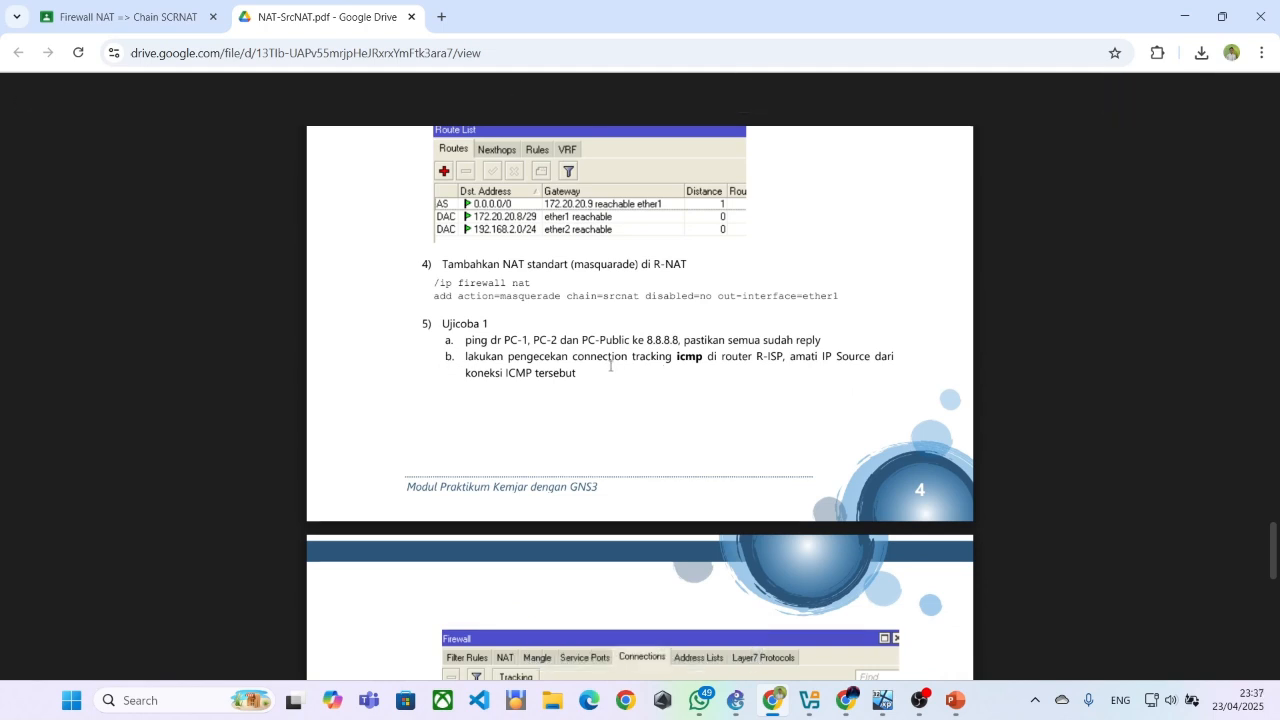
scroll(601, 372, down, 3)
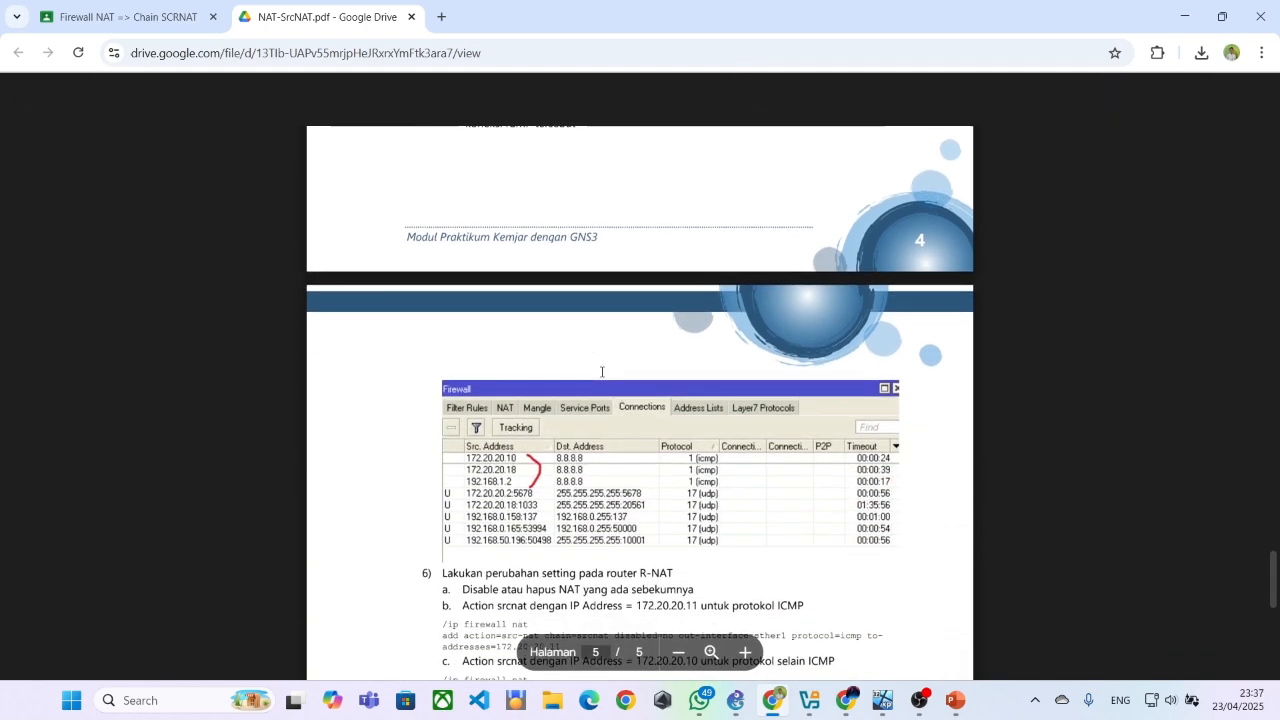
Switch to the PC-Public virtual machine, move its window into full view, and bring up the R-ISP WinBox session
scroll(601, 372, up, 2)
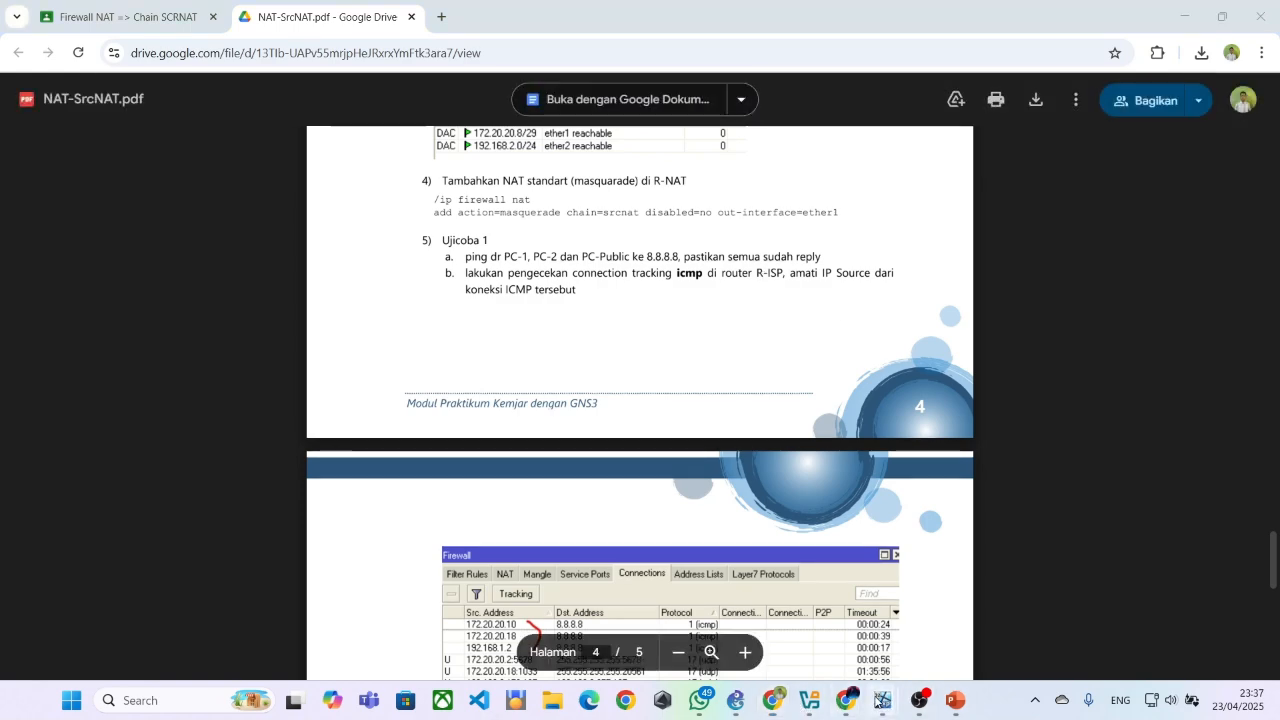
mouse_move(878, 700)
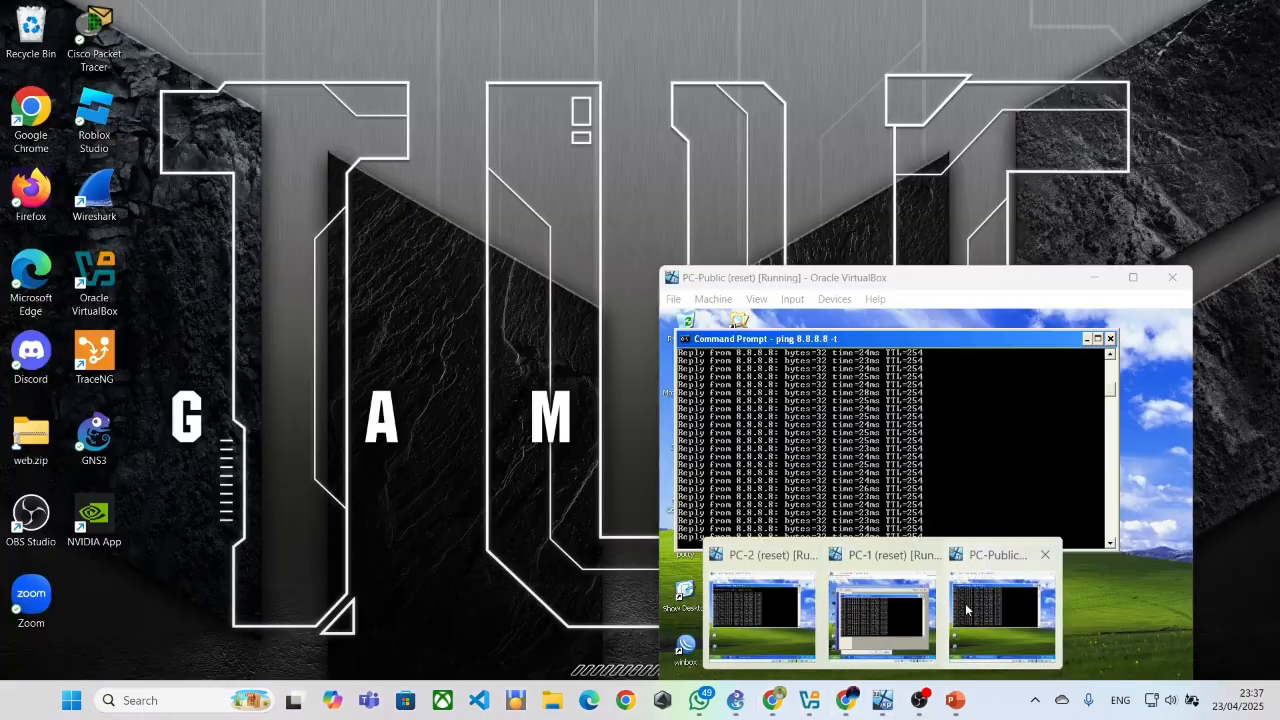
click(991, 609)
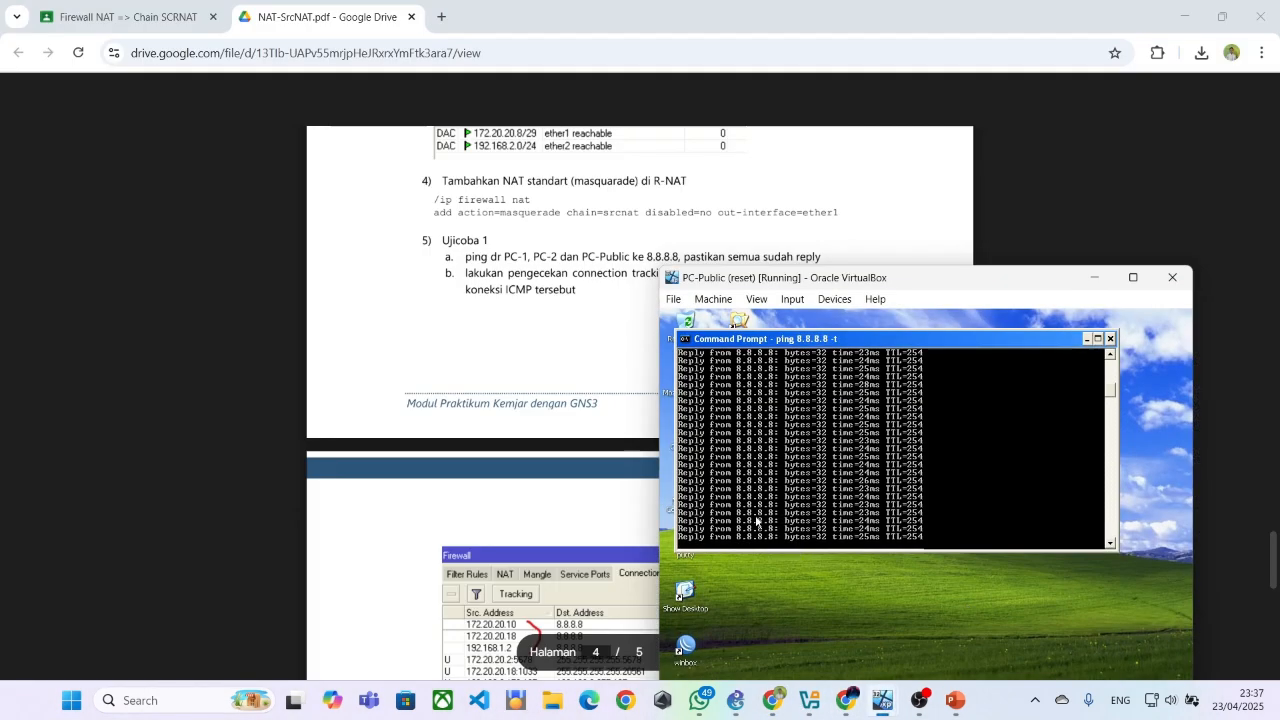
click(797, 634)
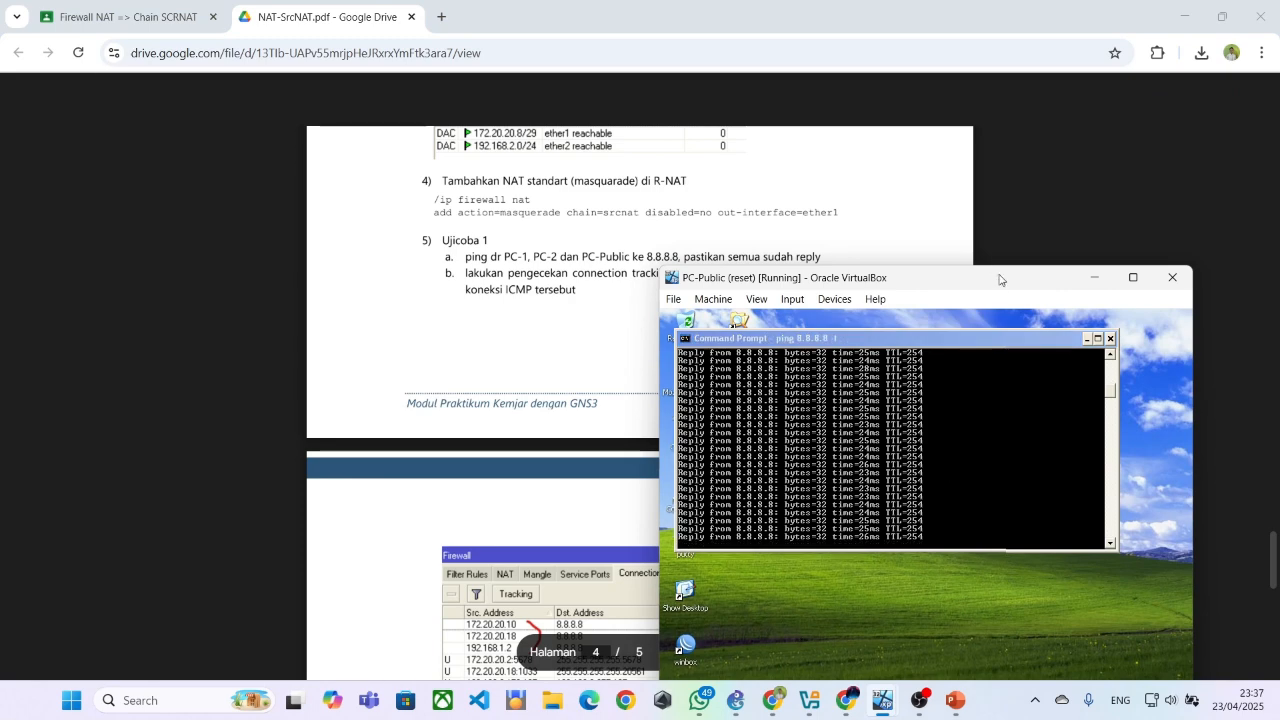
drag(999, 289, 1037, 183)
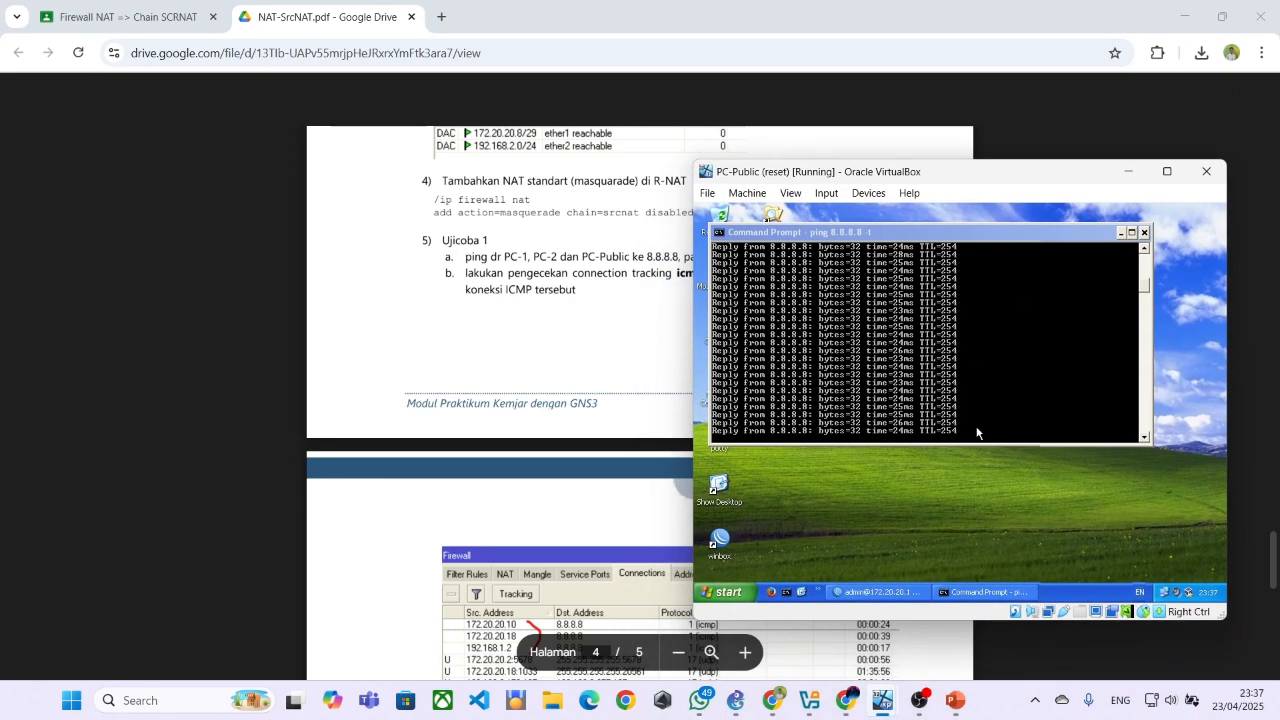
click(890, 592)
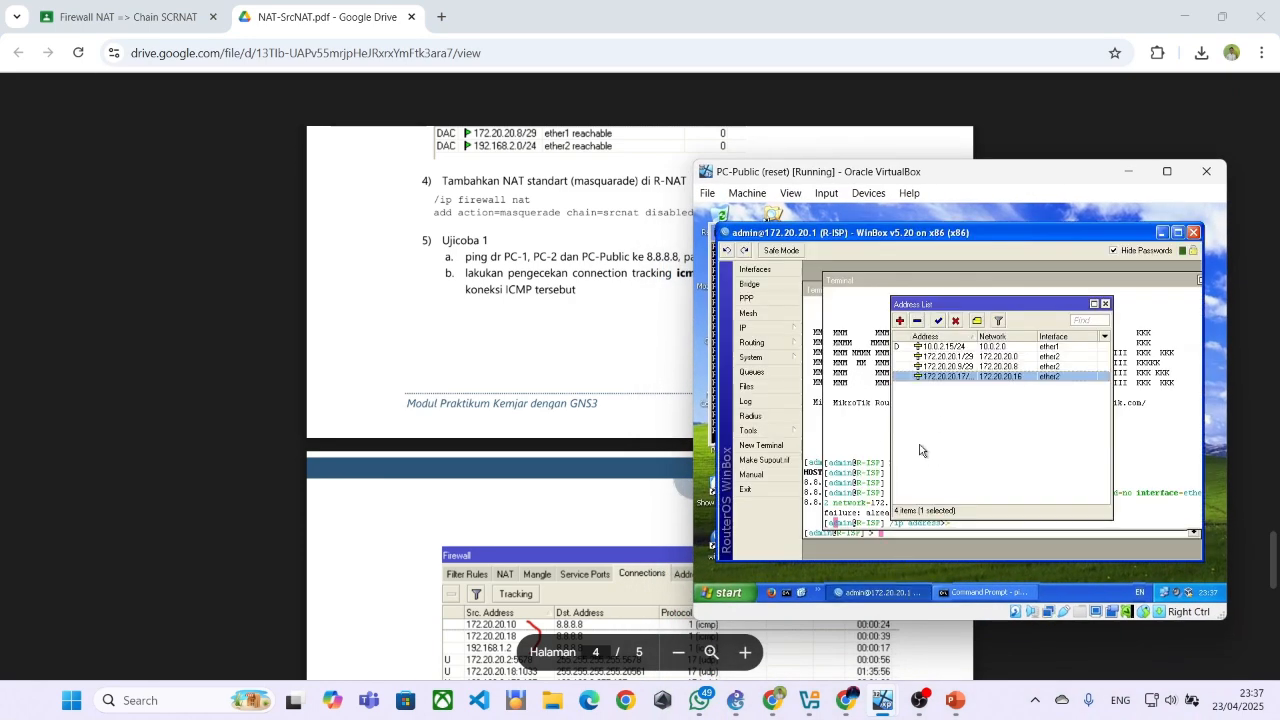
Close the front Terminal, Address List and DHCP Client windows in the R-ISP WinBox session
click(886, 445)
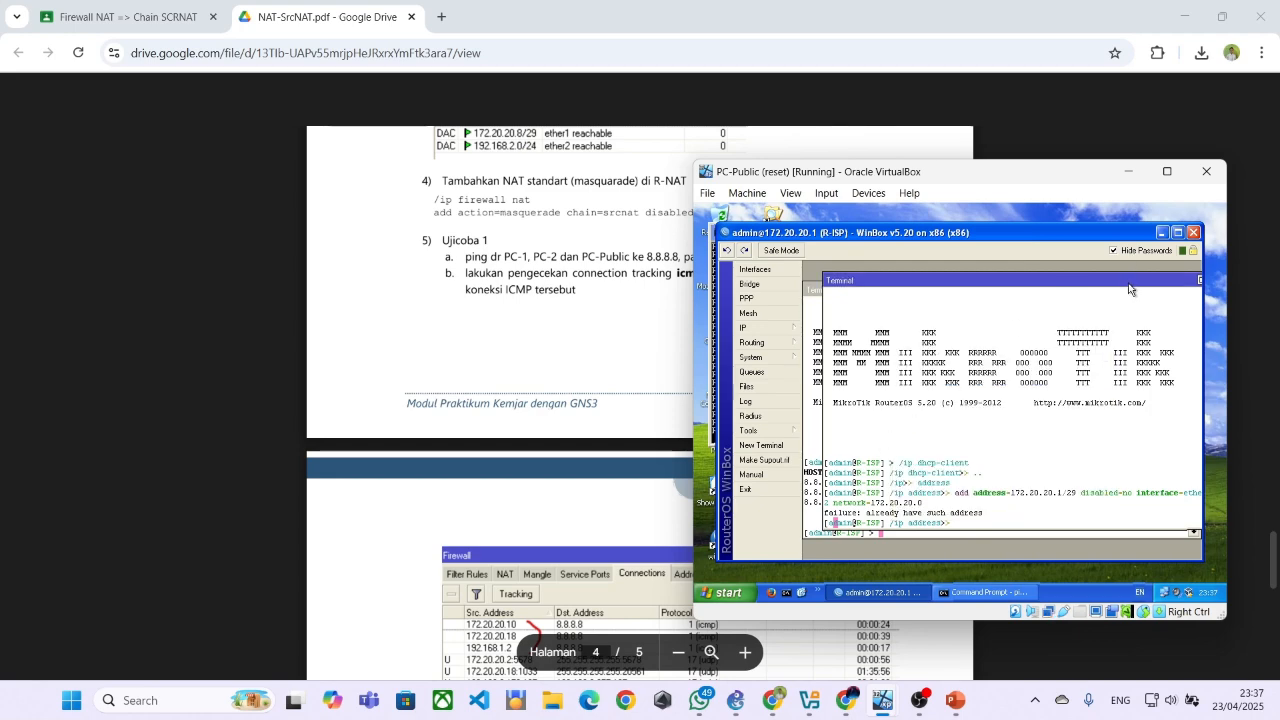
drag(1129, 289, 1095, 289)
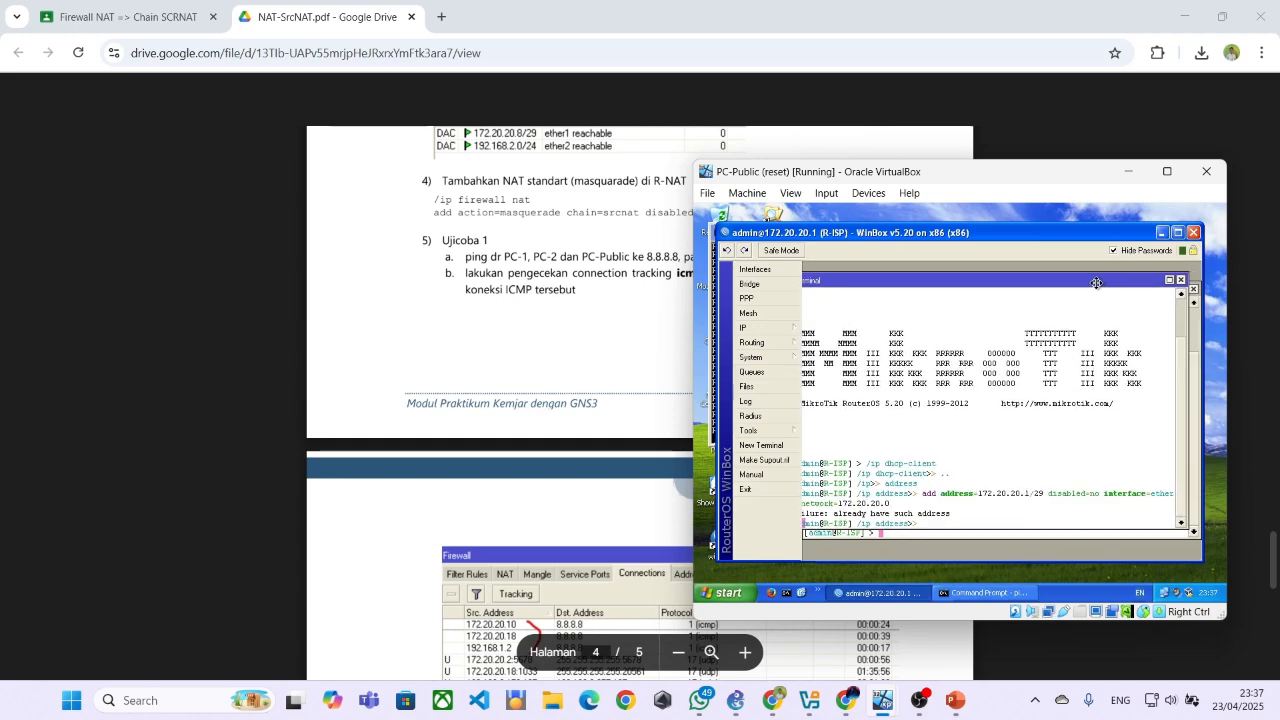
click(1180, 281)
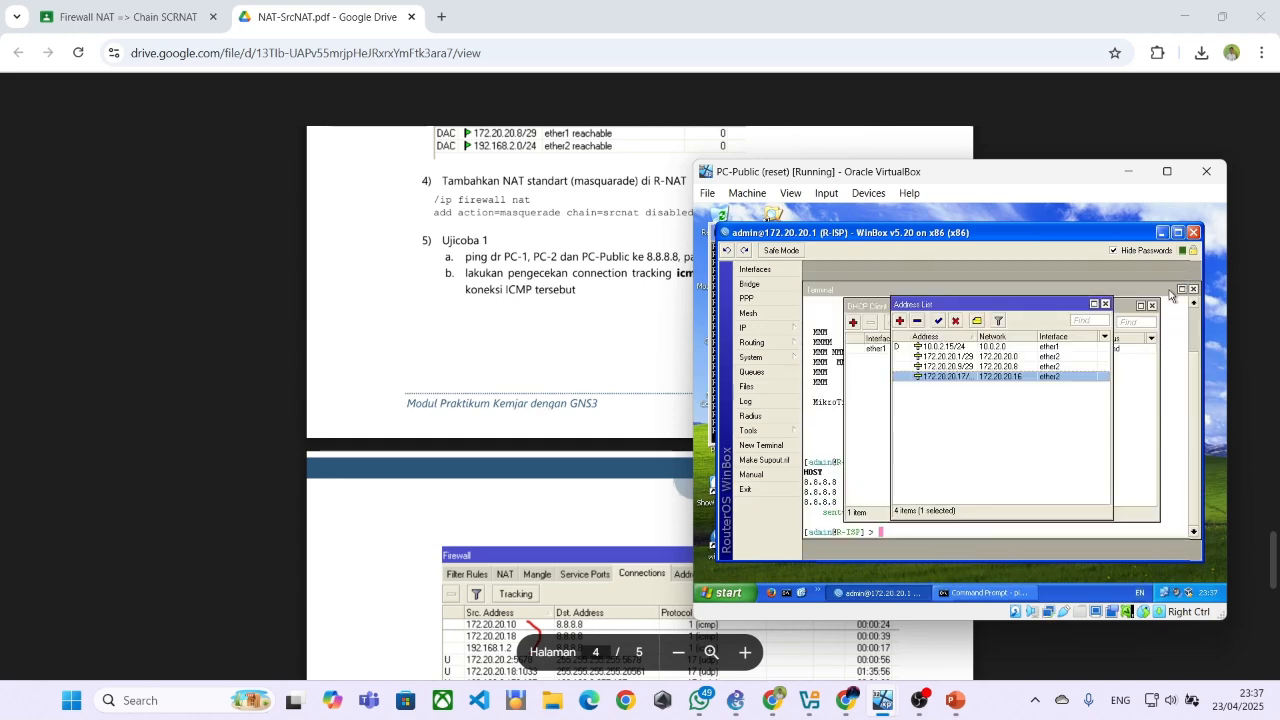
click(1105, 305)
click(1151, 307)
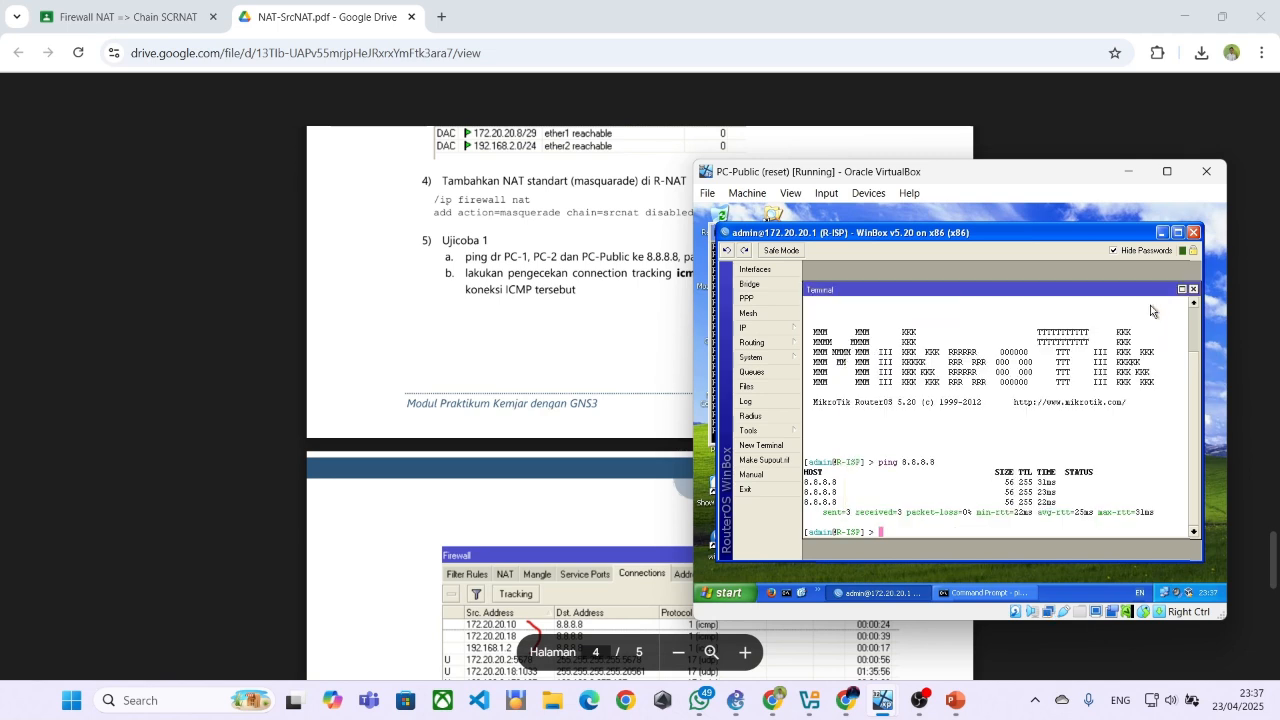
Open the firewall connection tracking list on R-ISP
click(753, 333)
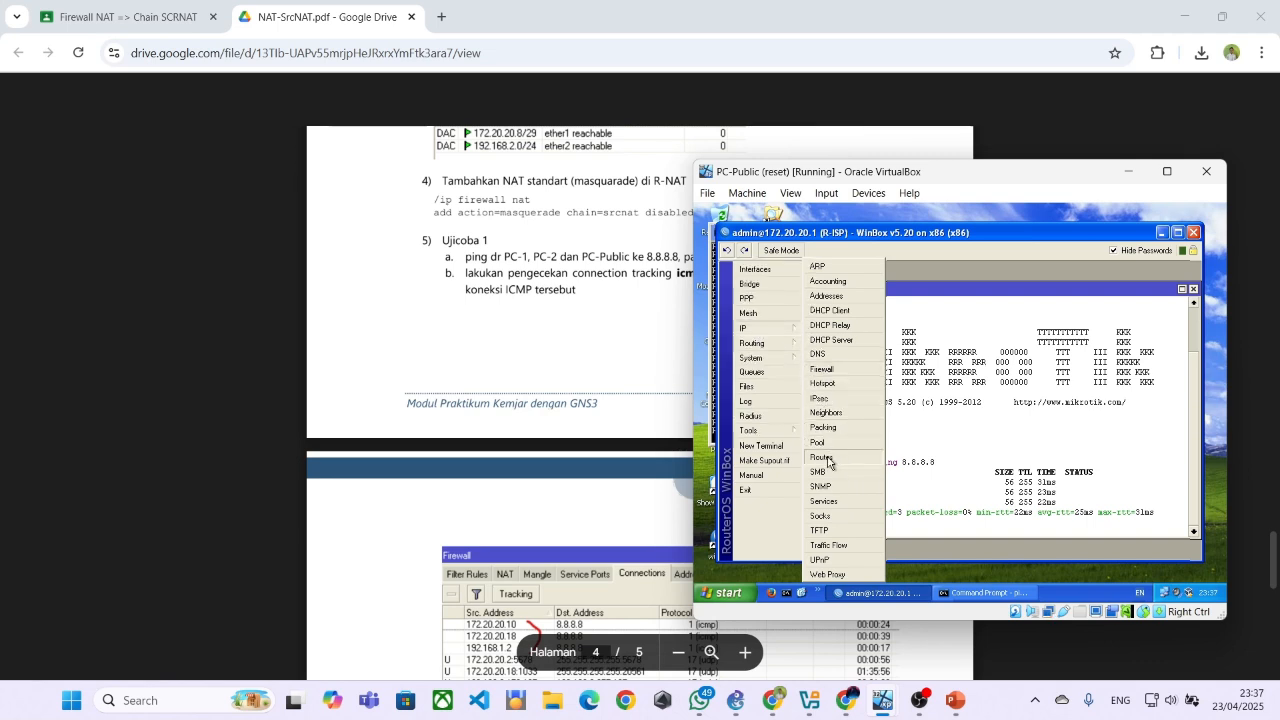
click(840, 372)
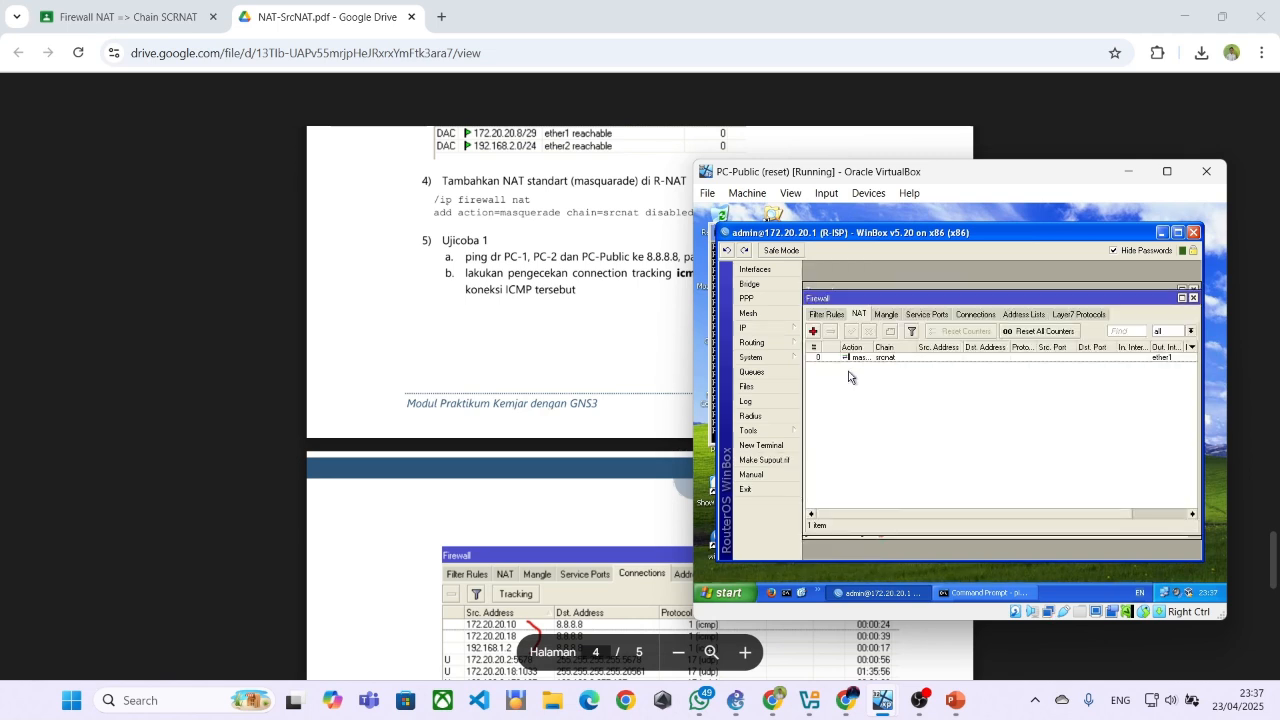
click(984, 318)
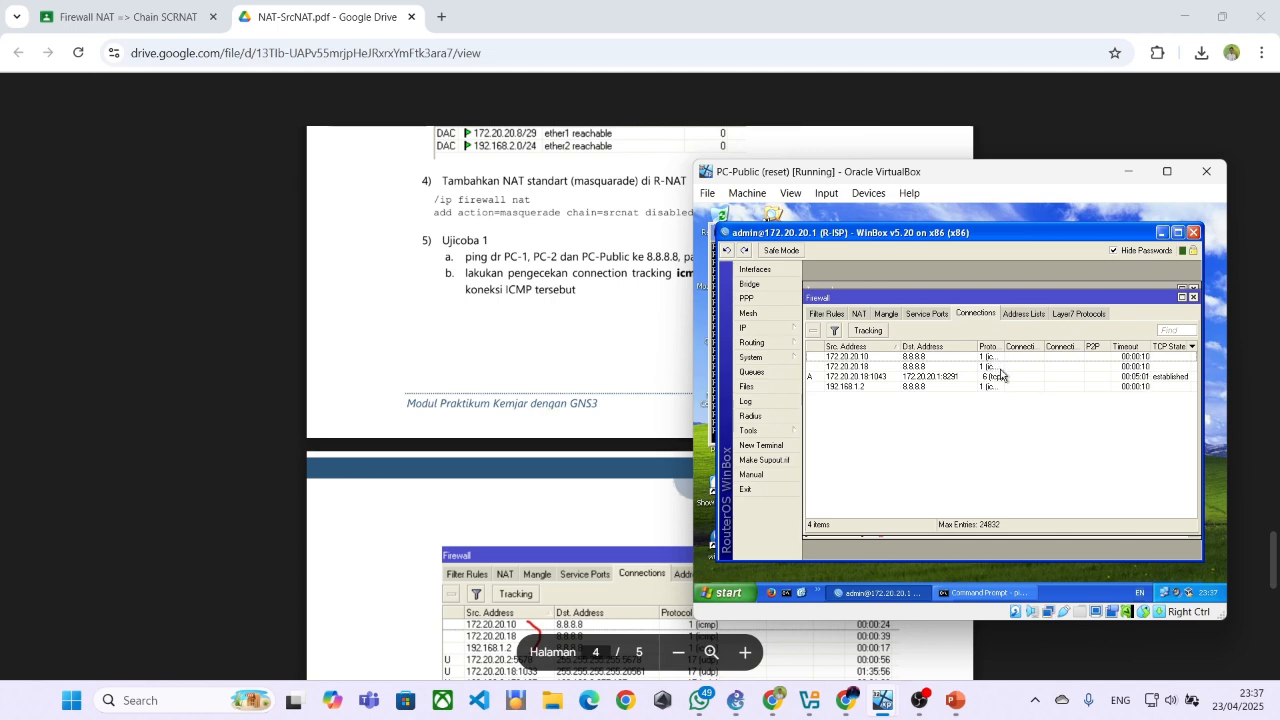
Inspect the details of the ICMP connections to 8.8.8.8 from 172.20.20.10, 172.20.20.18 and 192.168.1.2, closing each one after viewing
double_click(999, 357)
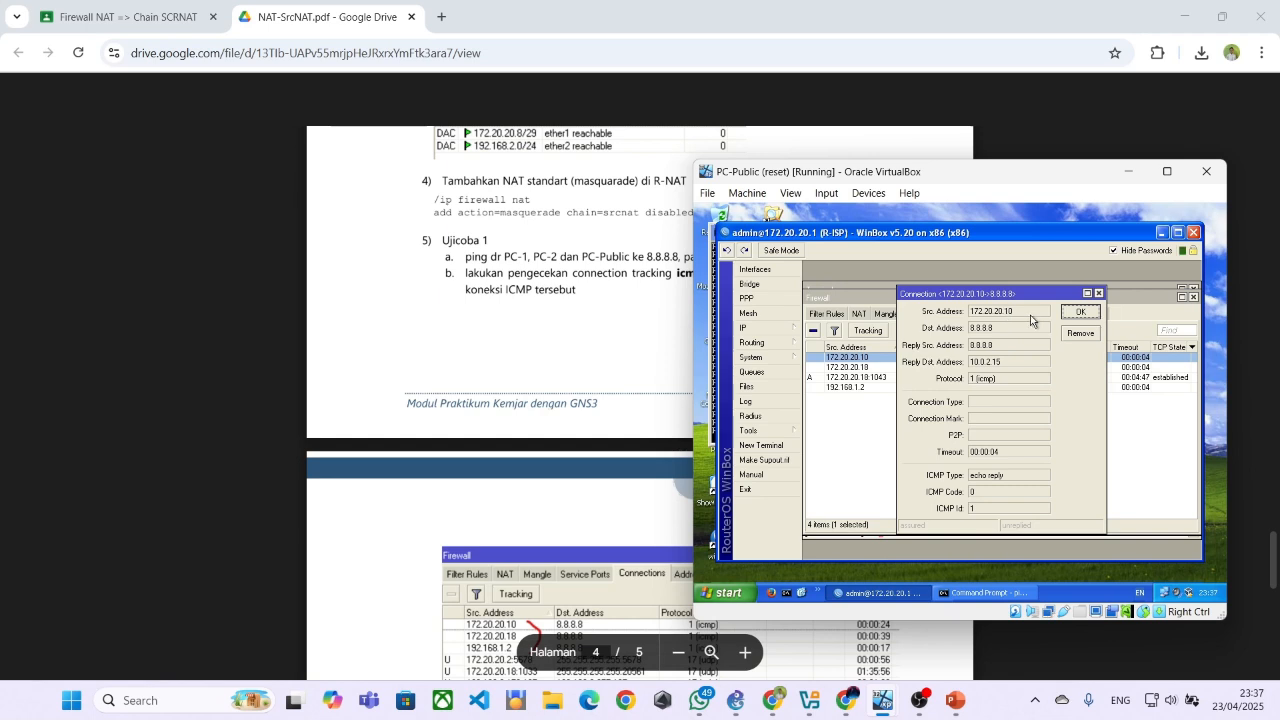
click(1098, 293)
double_click(847, 367)
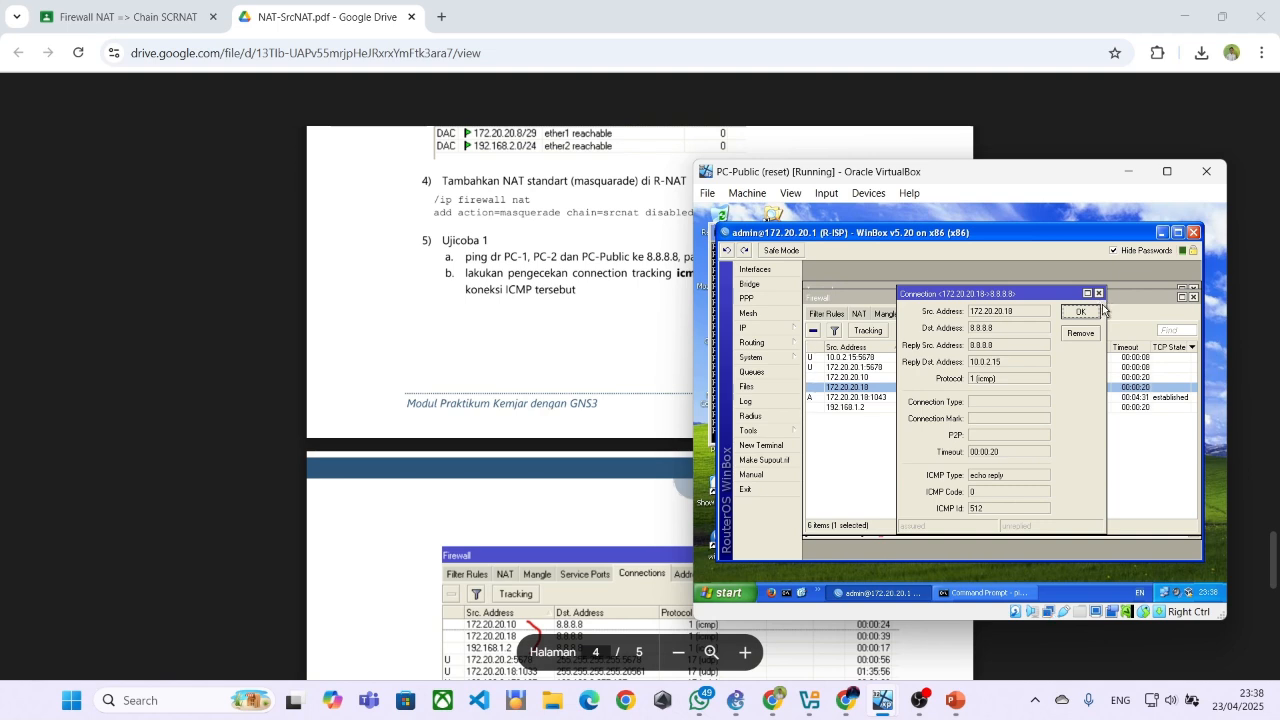
click(1097, 297)
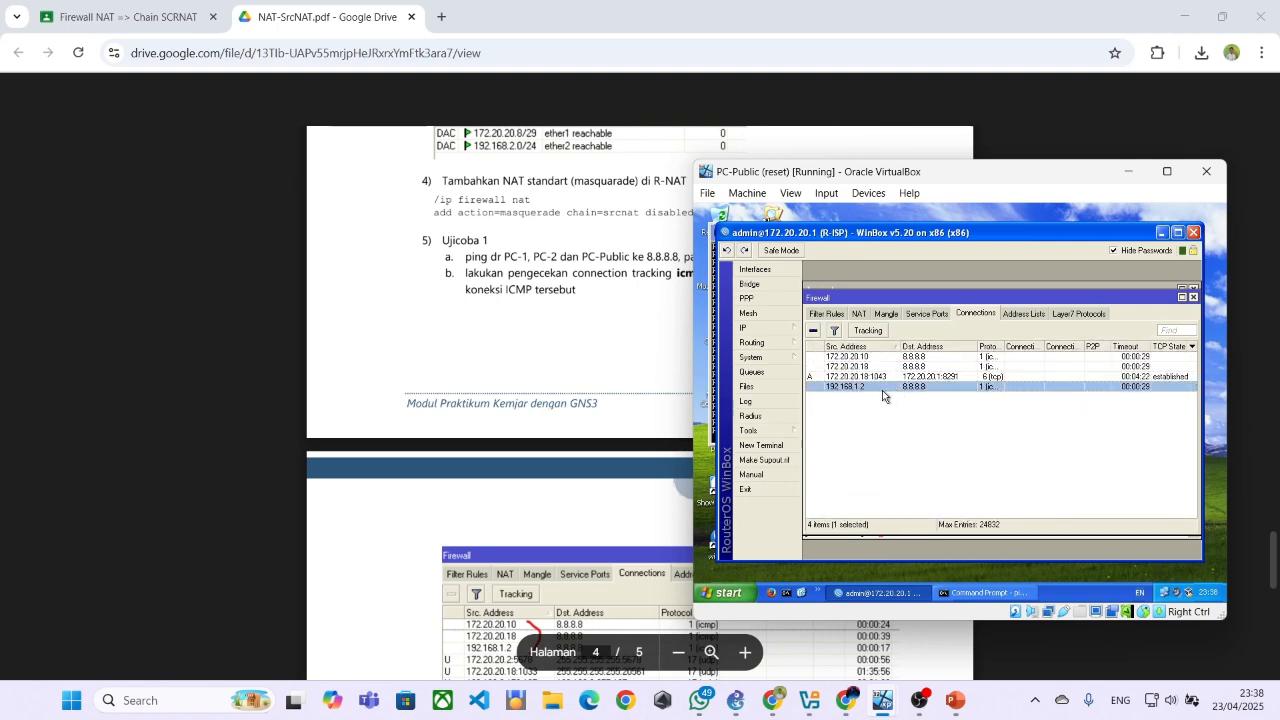
click(881, 390)
double_click(878, 390)
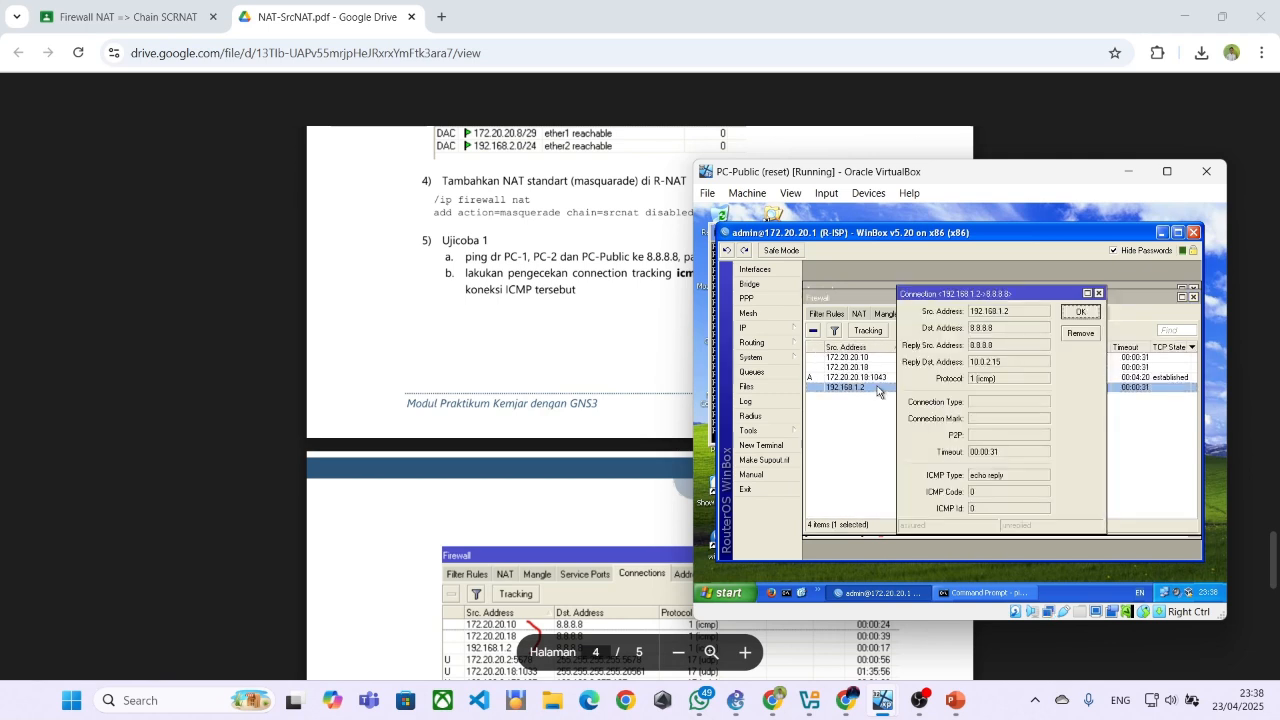
click(1098, 293)
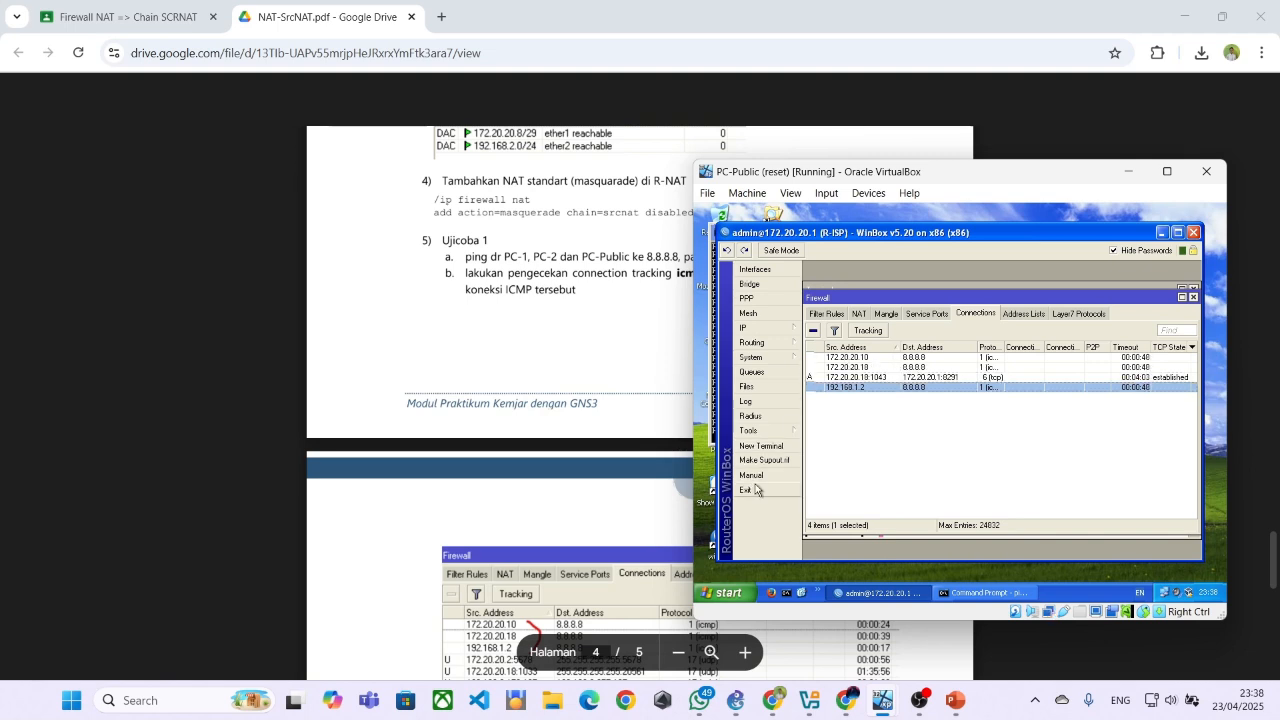
Switch to GNS3 to compare the source addresses with the lab topology, and return to the PC-Public virtual machine
mouse_move(876, 705)
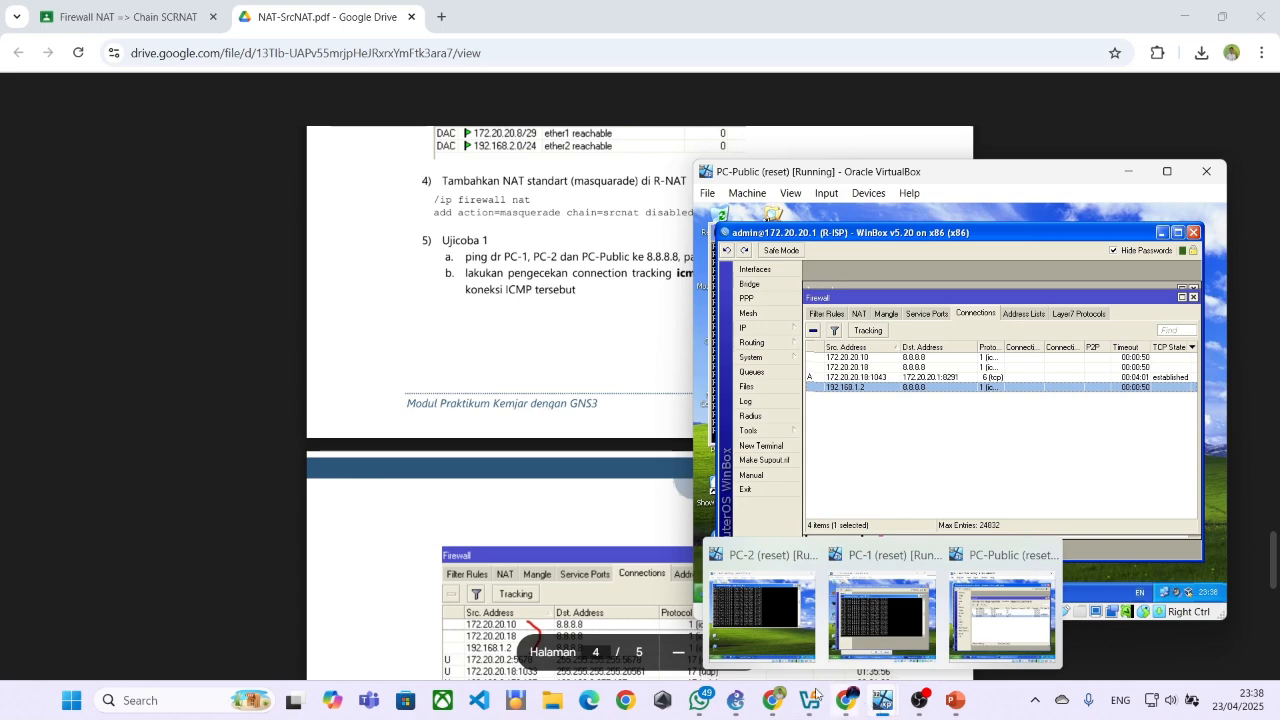
click(736, 700)
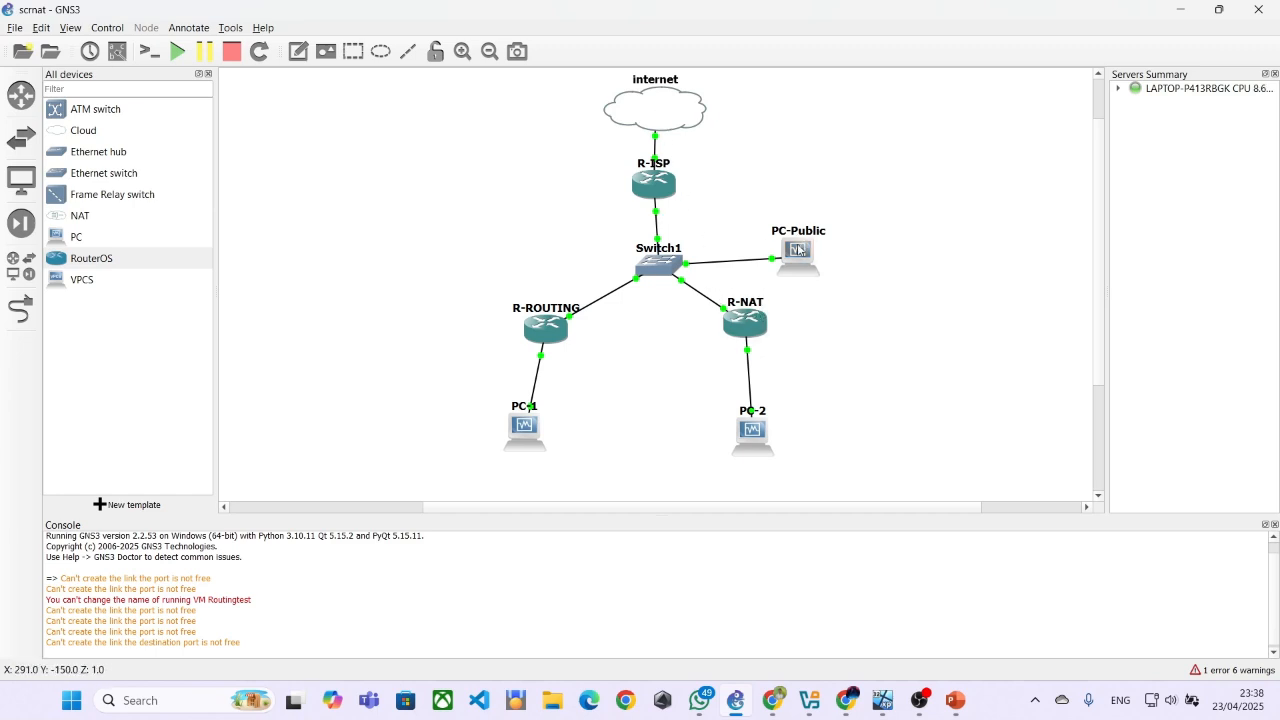
mouse_move(948, 710)
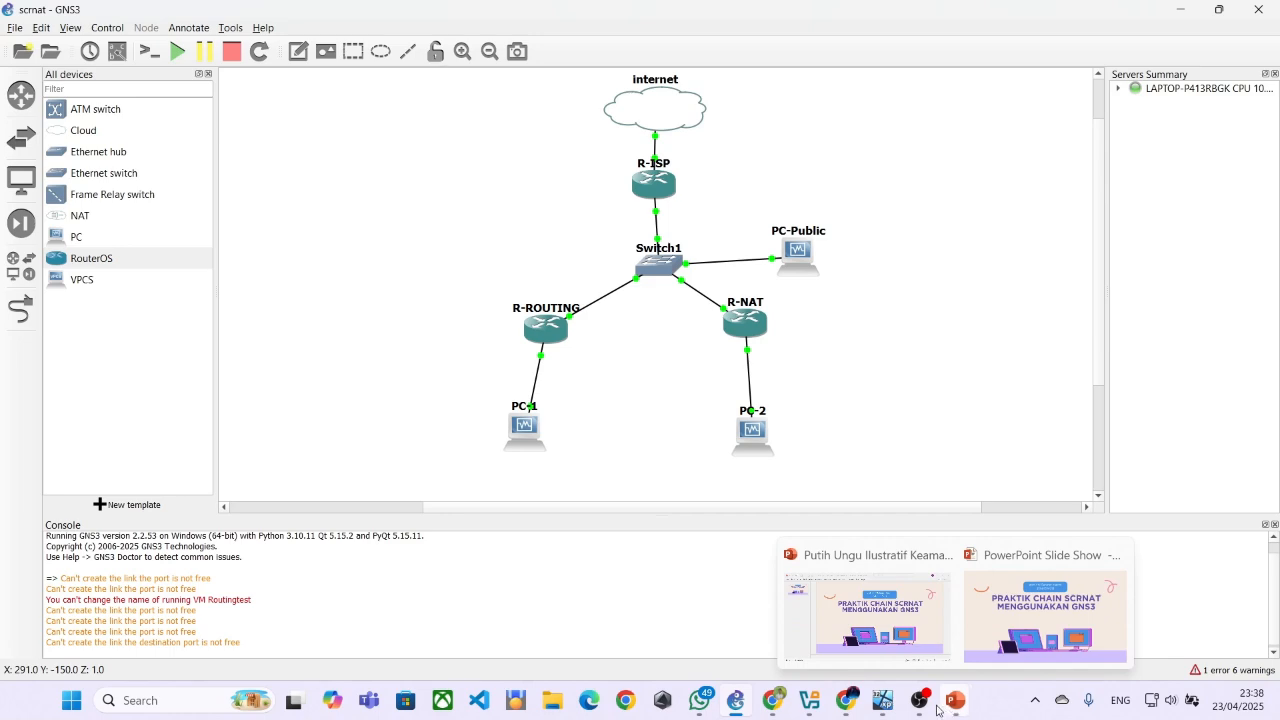
mouse_move(884, 703)
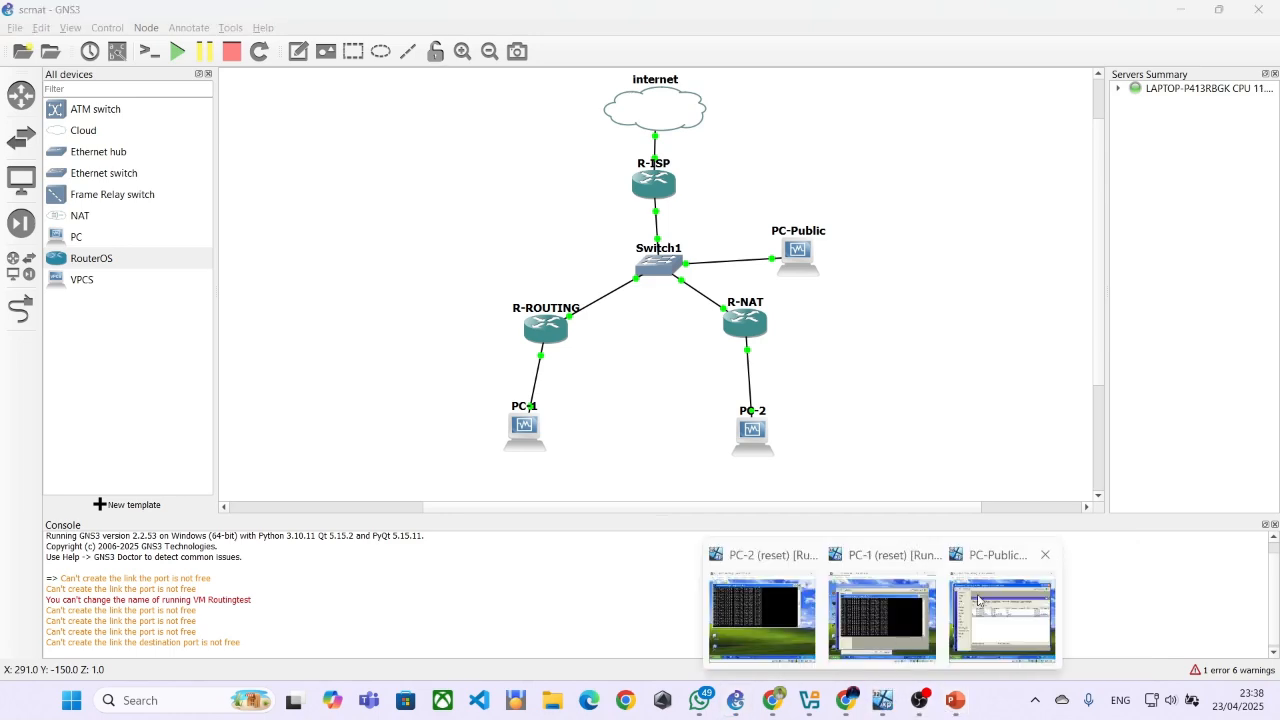
click(1000, 610)
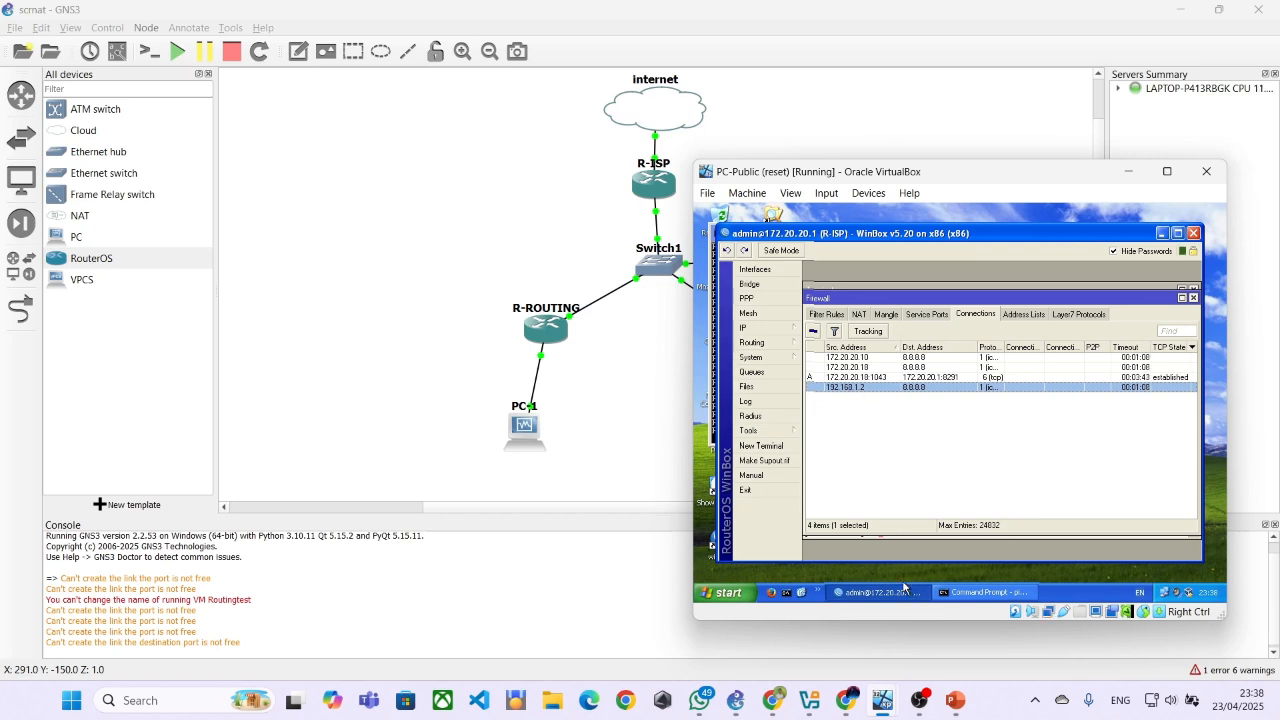
Stop the continuous pings to 8.8.8.8 on the PC-1 and PC-Public virtual machines
mouse_move(809, 702)
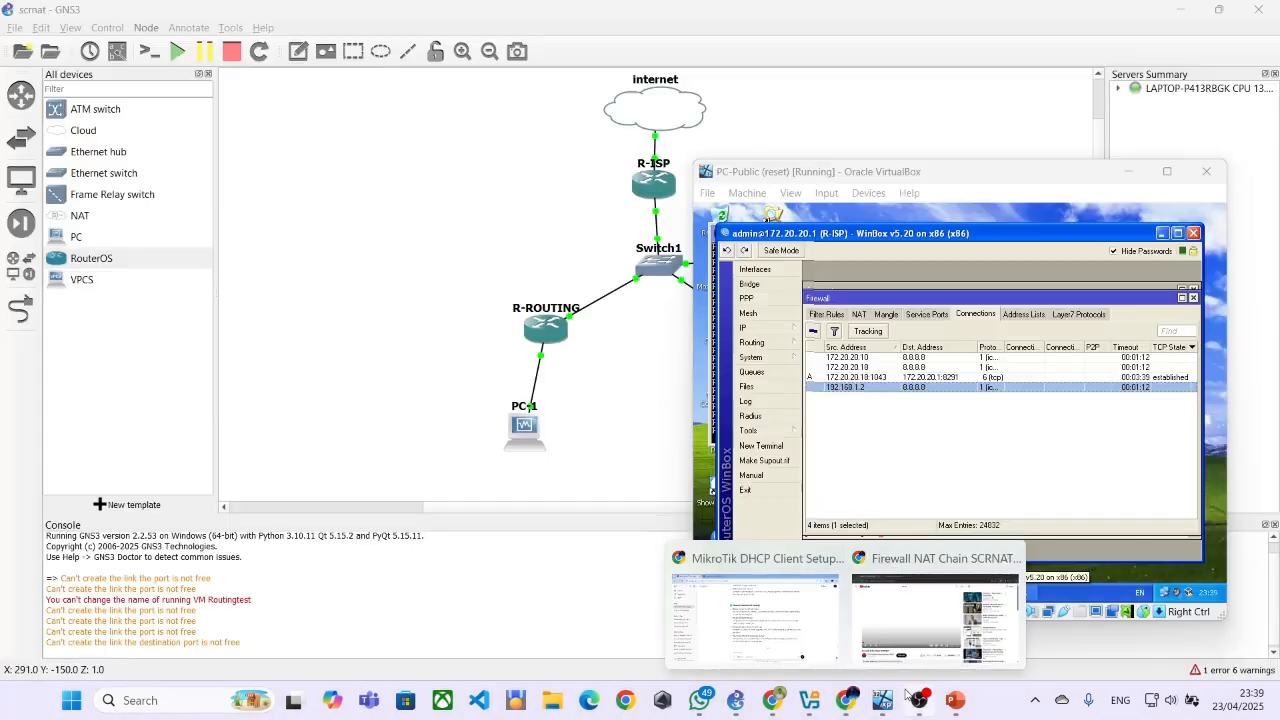
mouse_move(887, 708)
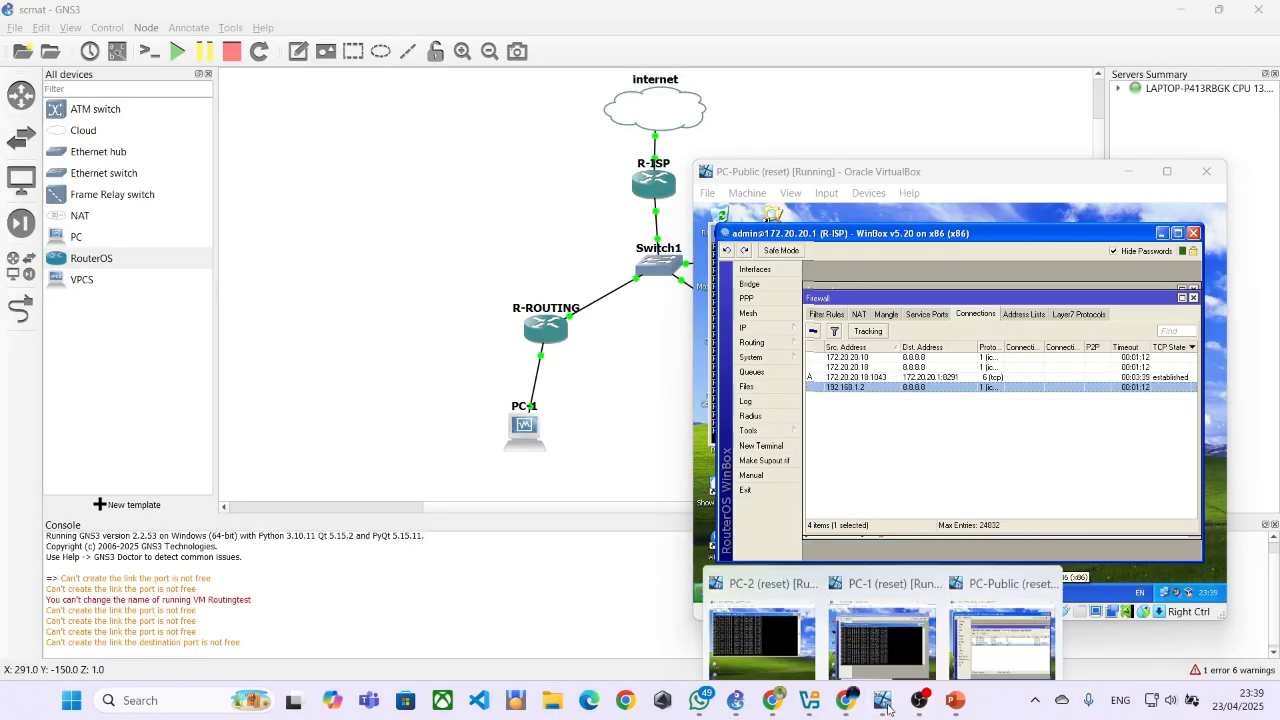
click(882, 640)
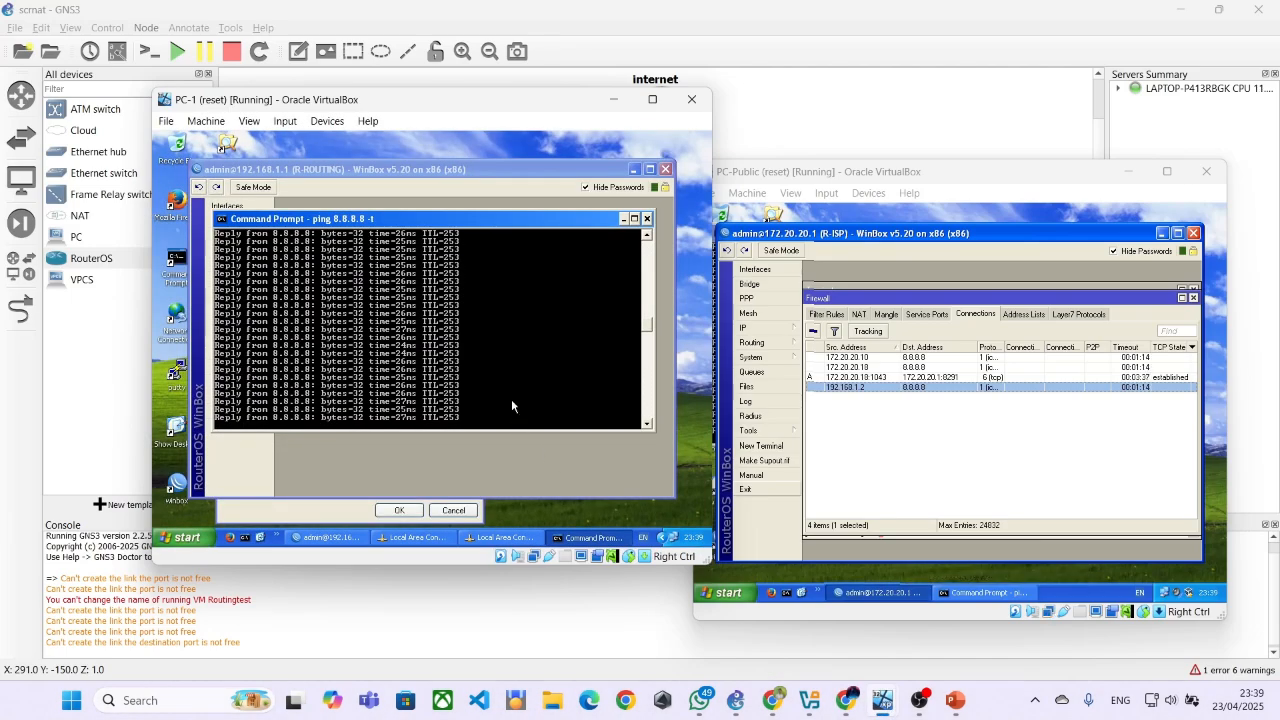
key(ctrl+c)
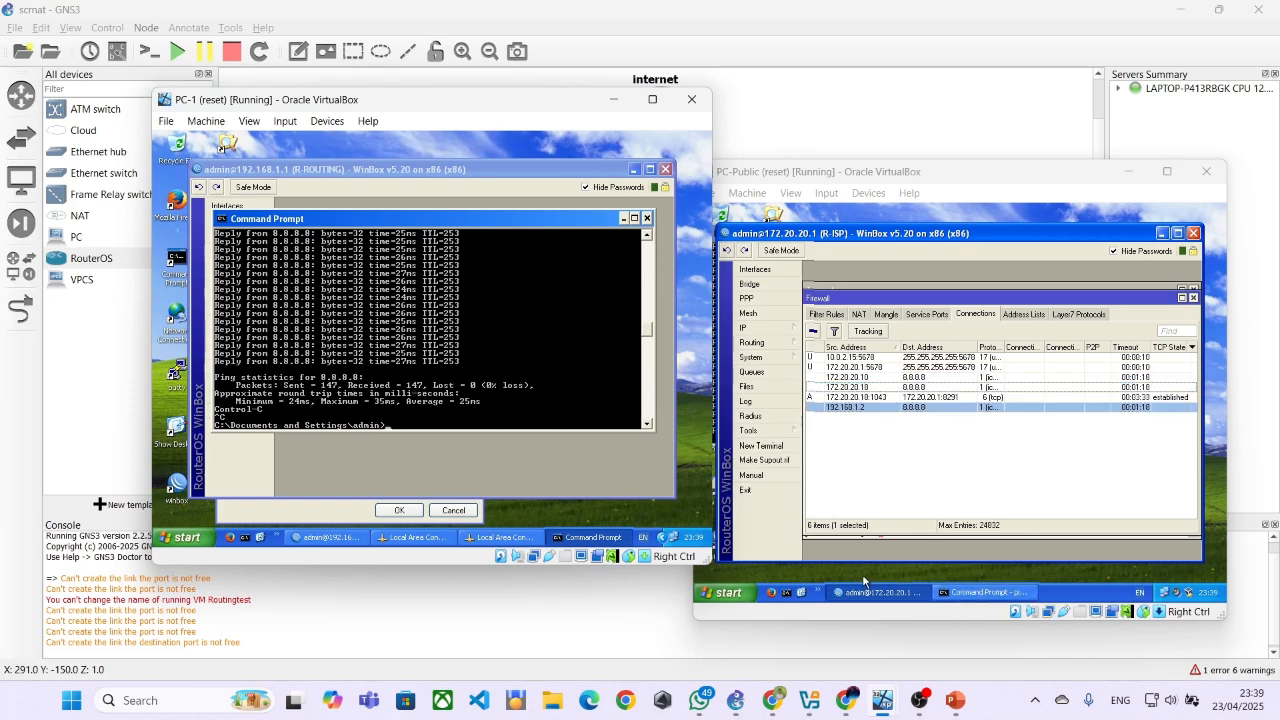
click(985, 592)
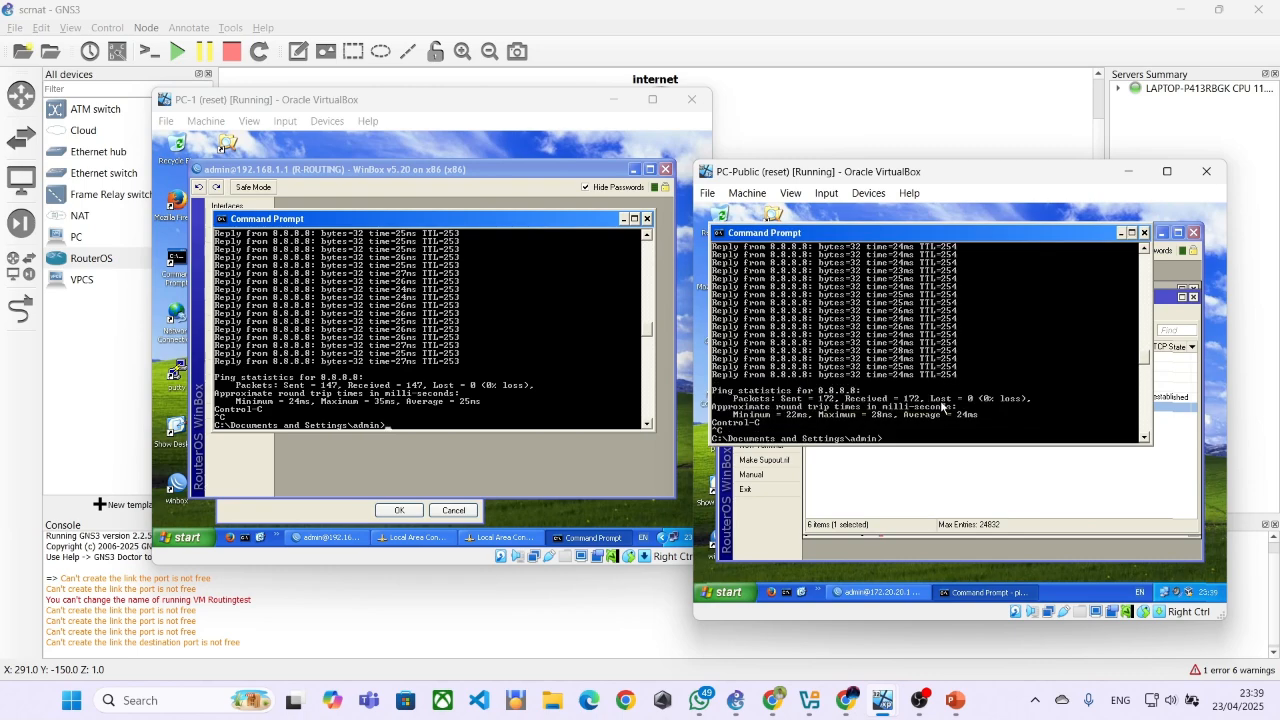
Stop the continuous ping on PC-2 and return to R-ISP's connection list on PC-Public
mouse_move(883, 700)
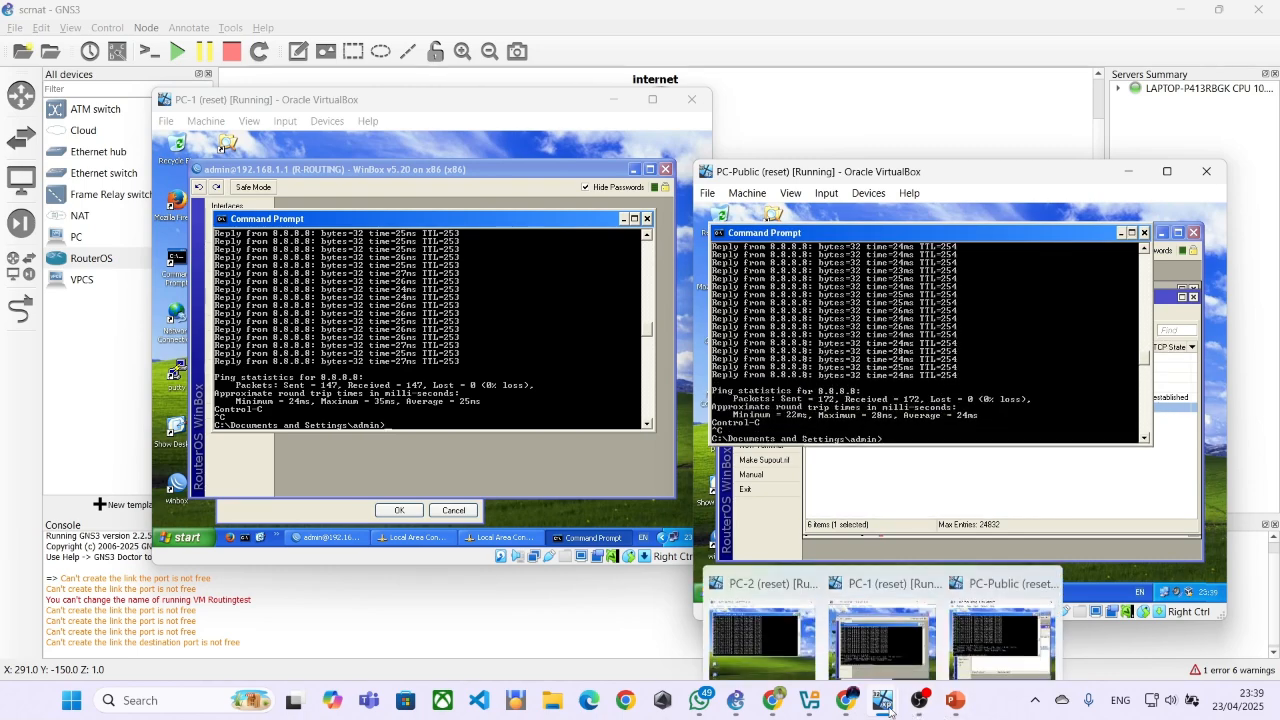
click(780, 605)
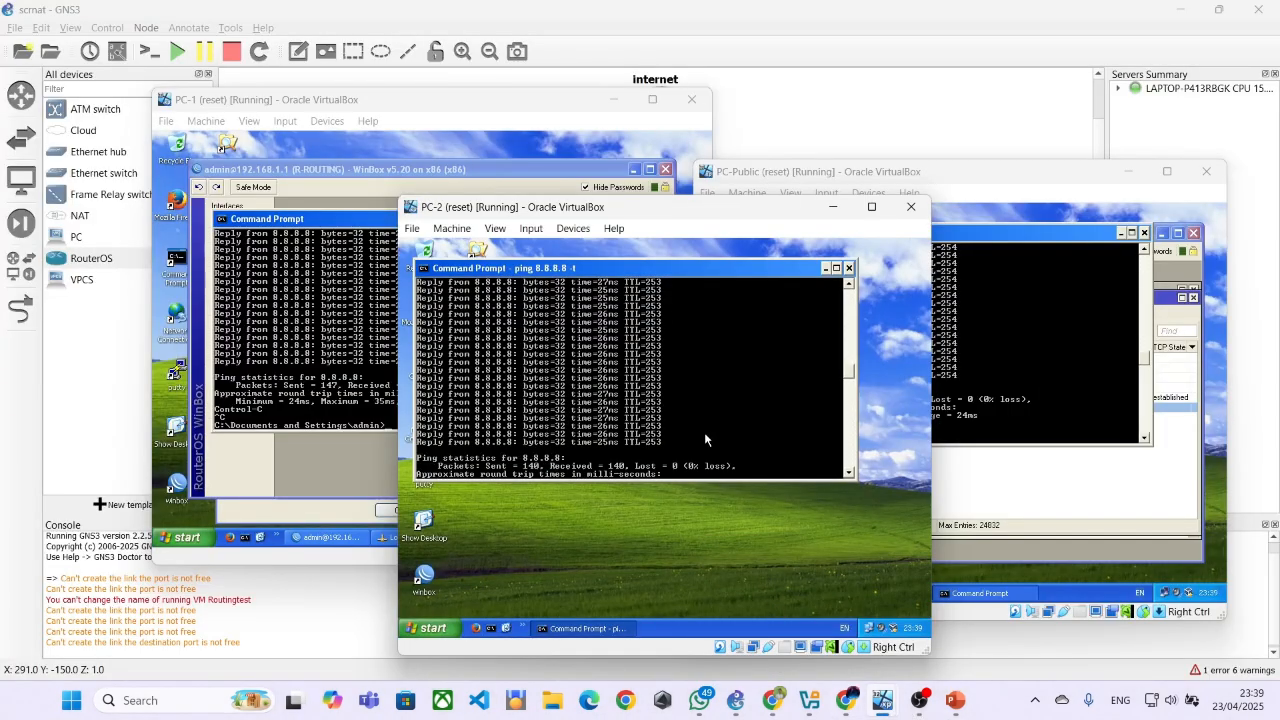
key(ctrl+c)
click(998, 472)
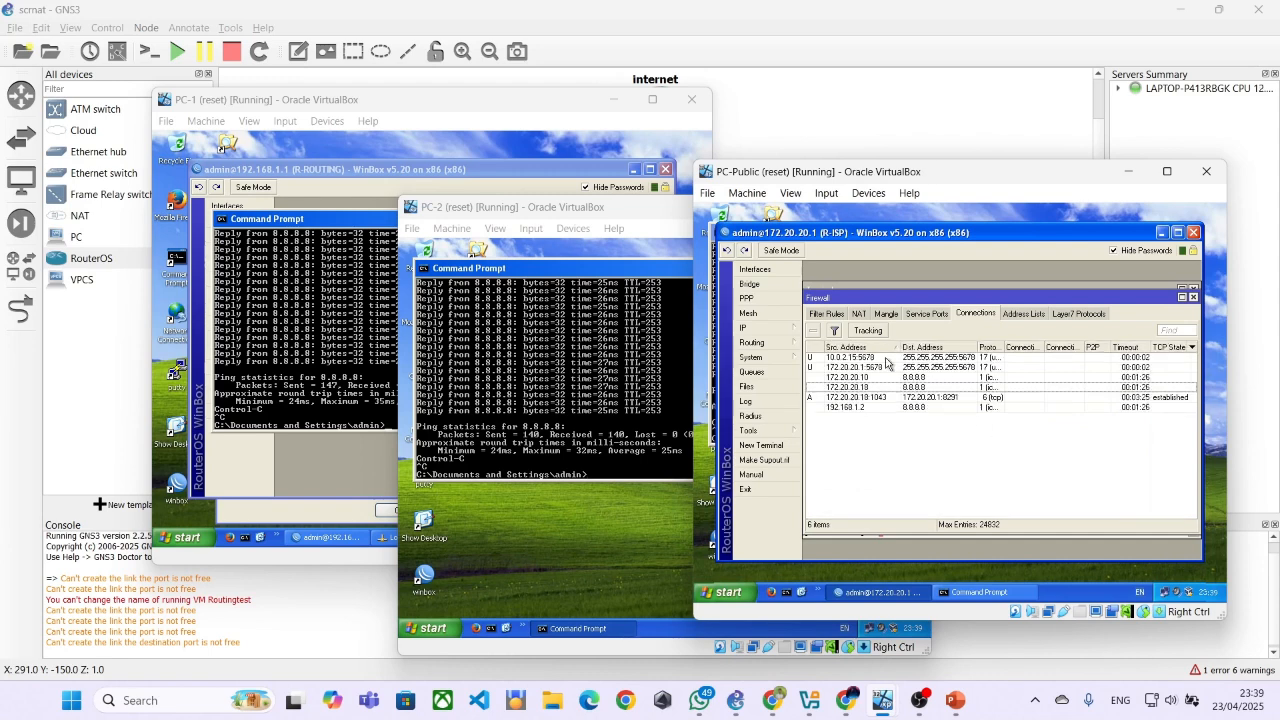
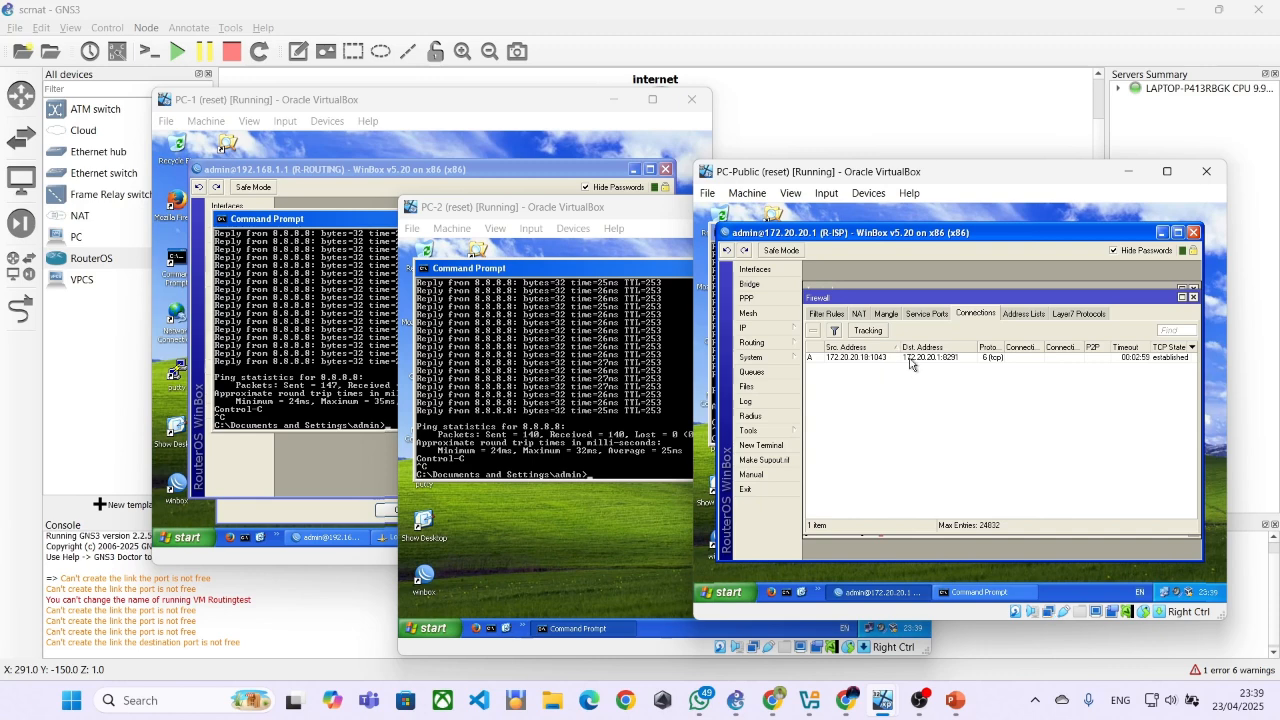
Inspect the details of the remaining TCP connection on R-ISP, close them, and minimise WinBox on PC-Public
double_click(910, 359)
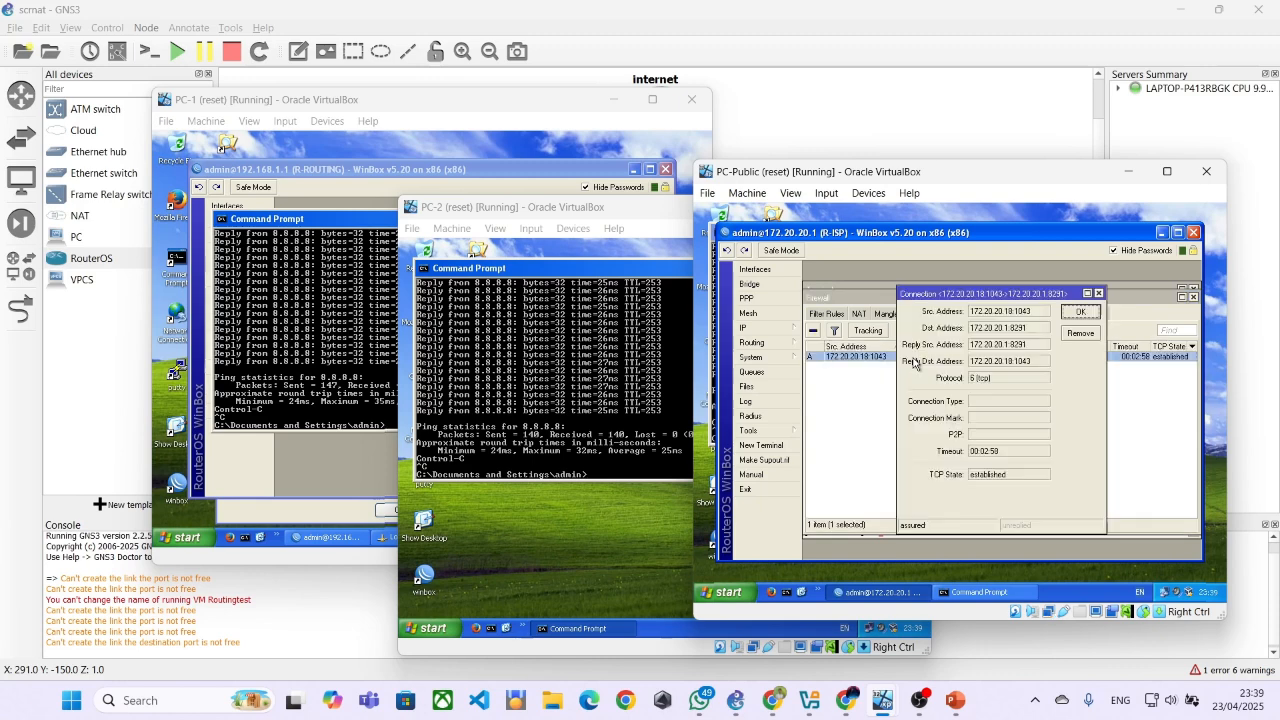
click(1099, 295)
click(964, 420)
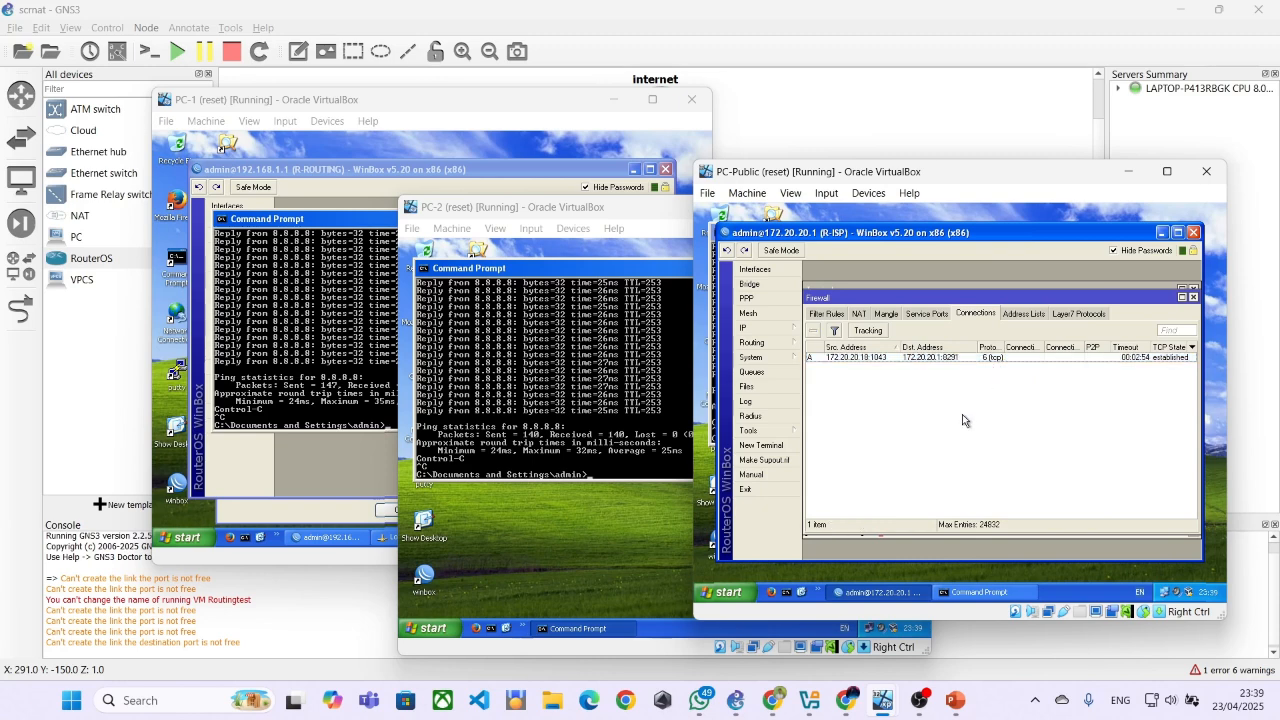
click(846, 594)
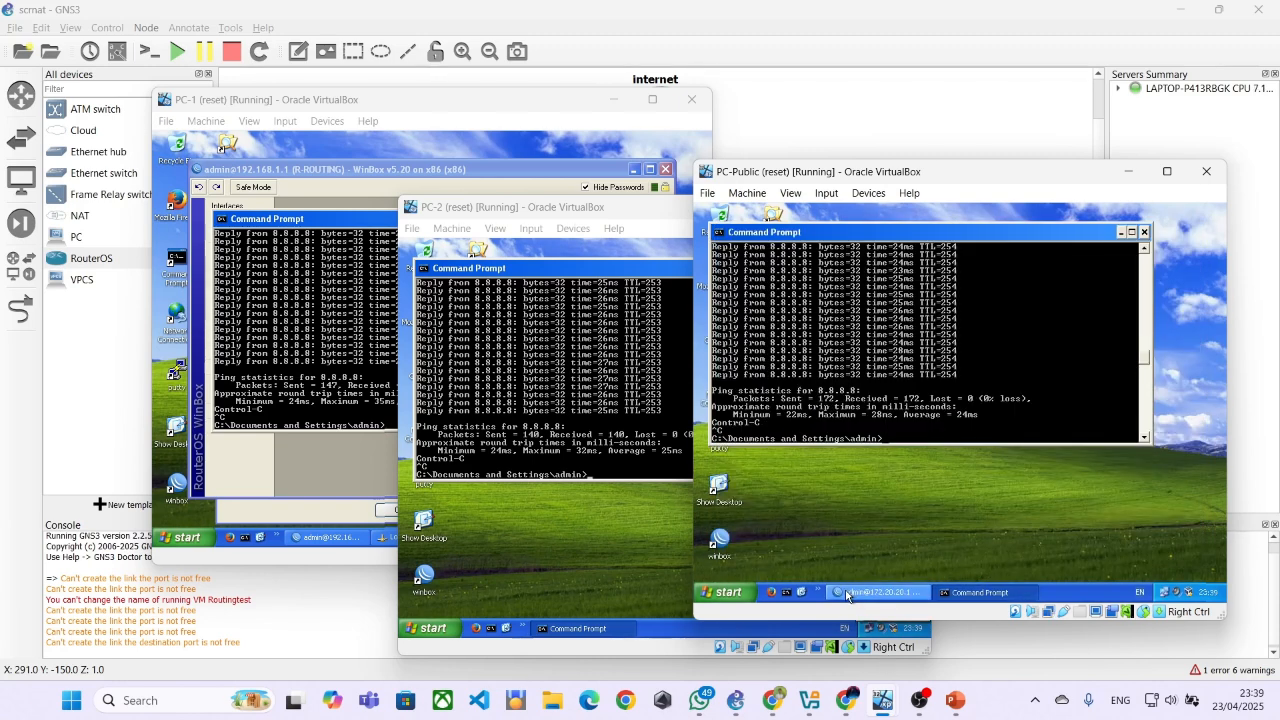
Switch to the NAT-SrcNAT.pdf module in Chrome and read step 6 on changing the R-NAT router settings
click(782, 705)
scroll(640, 400, down, 3)
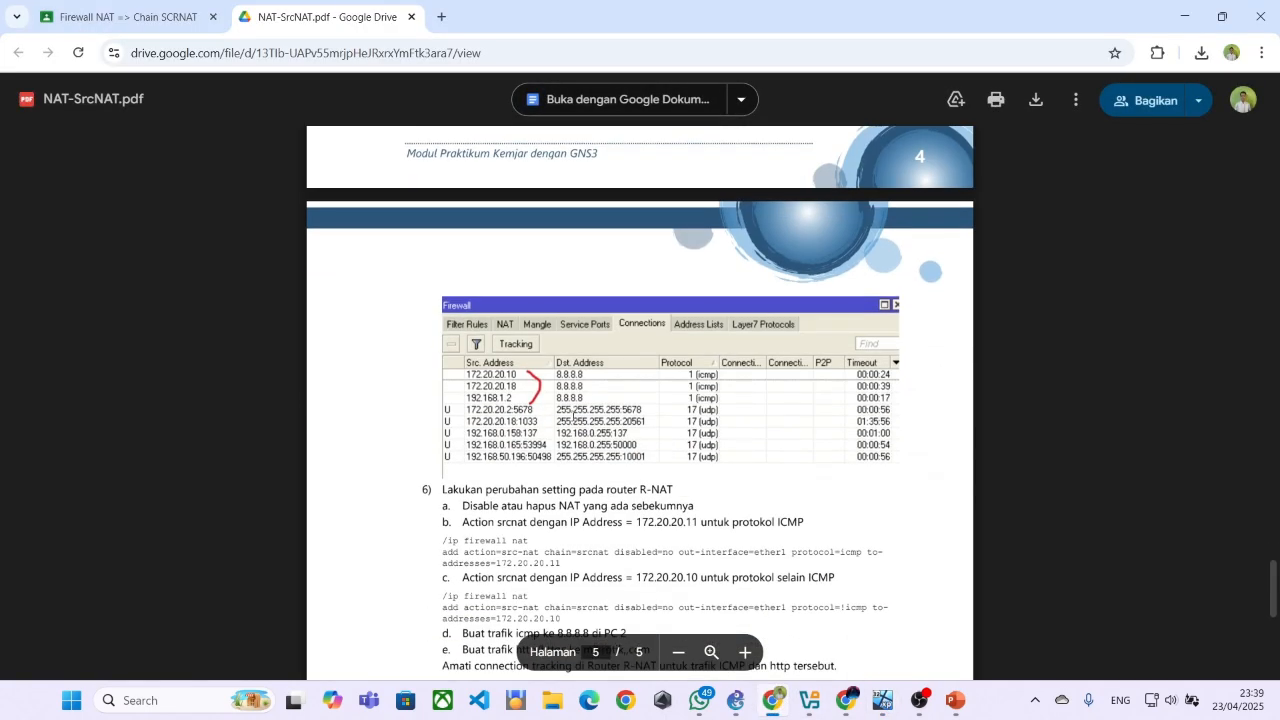
scroll(567, 412, down, 2)
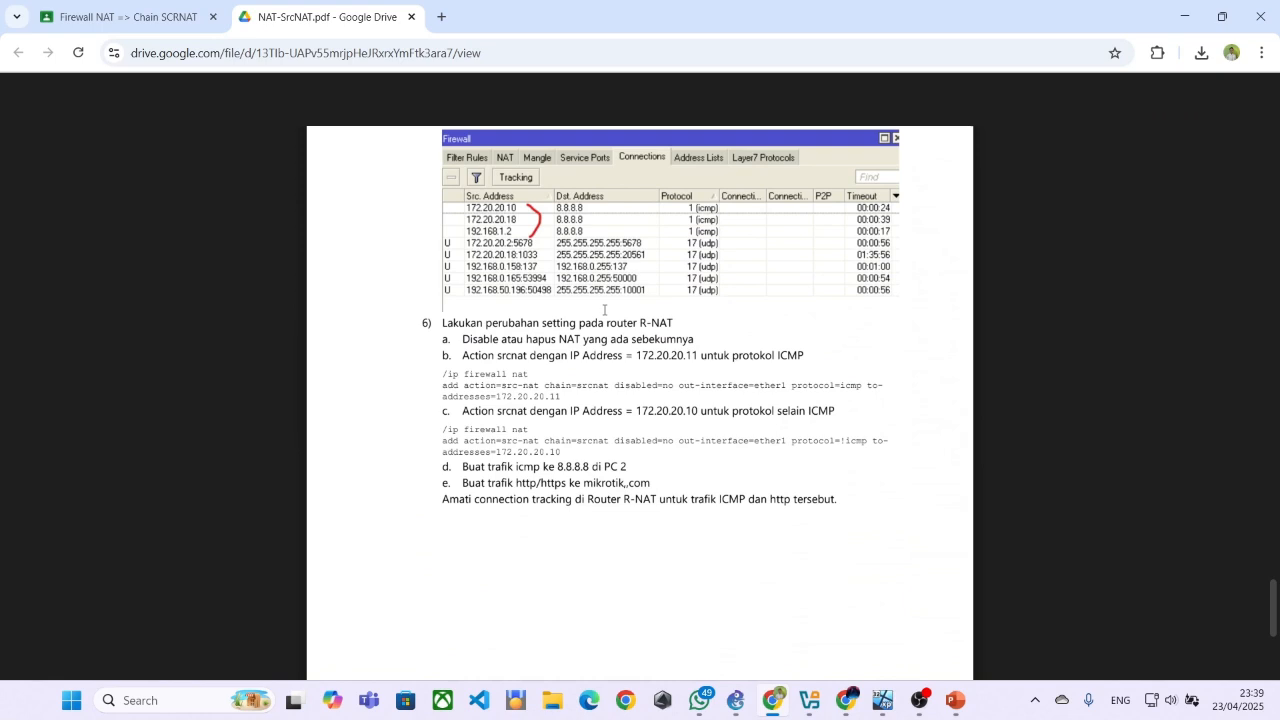
scroll(694, 423, up, 1)
scroll(676, 424, down, 1)
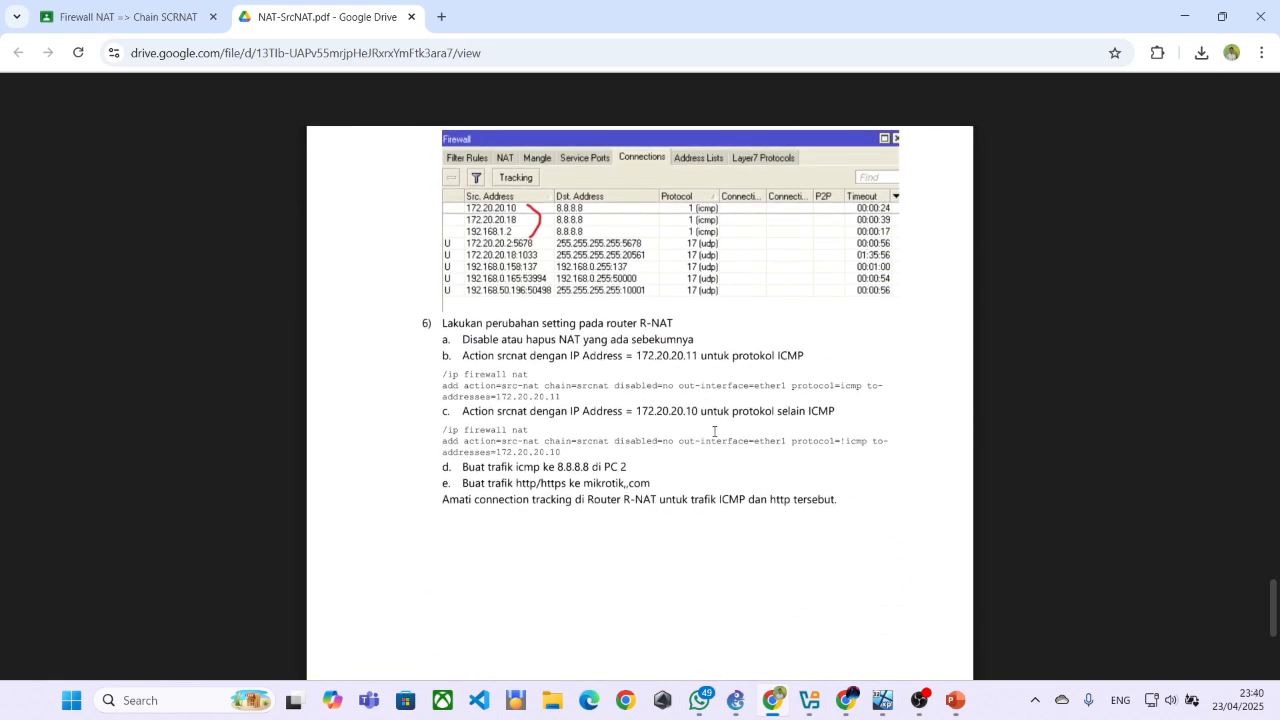
Switch to the PC-2 virtual machine and connect WinBox to the R-NAT router as admin
mouse_move(878, 702)
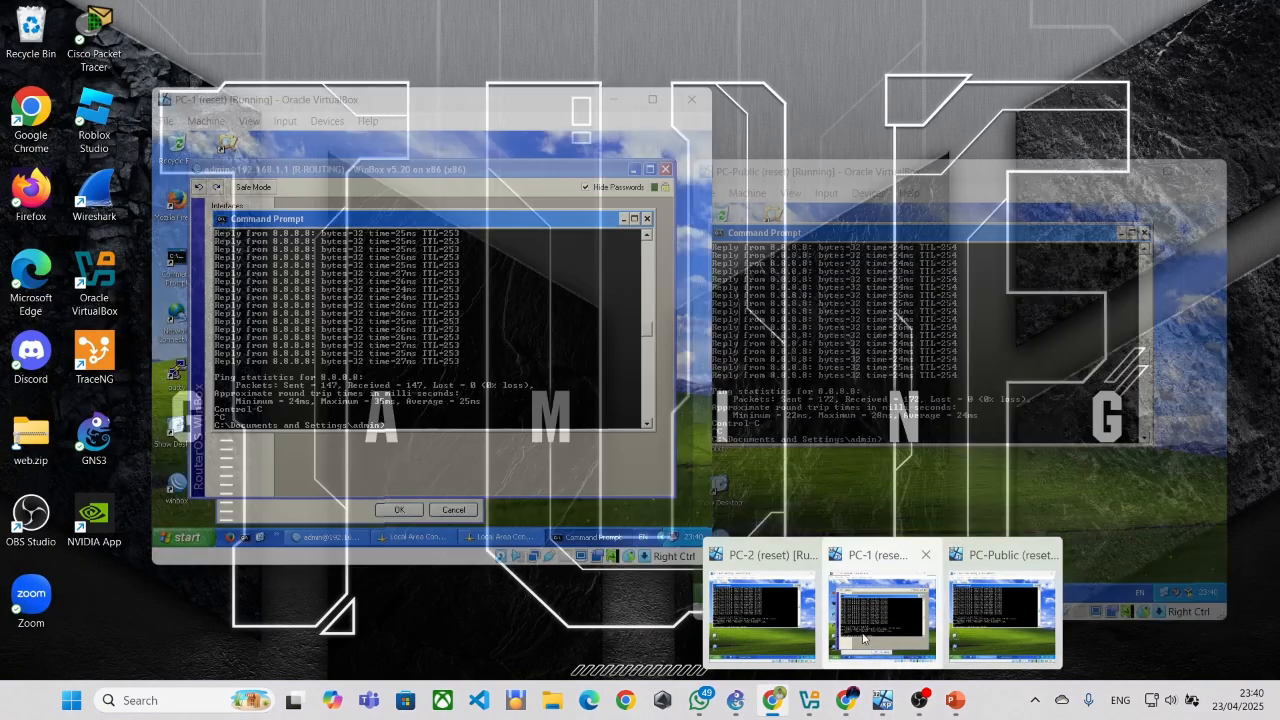
click(770, 615)
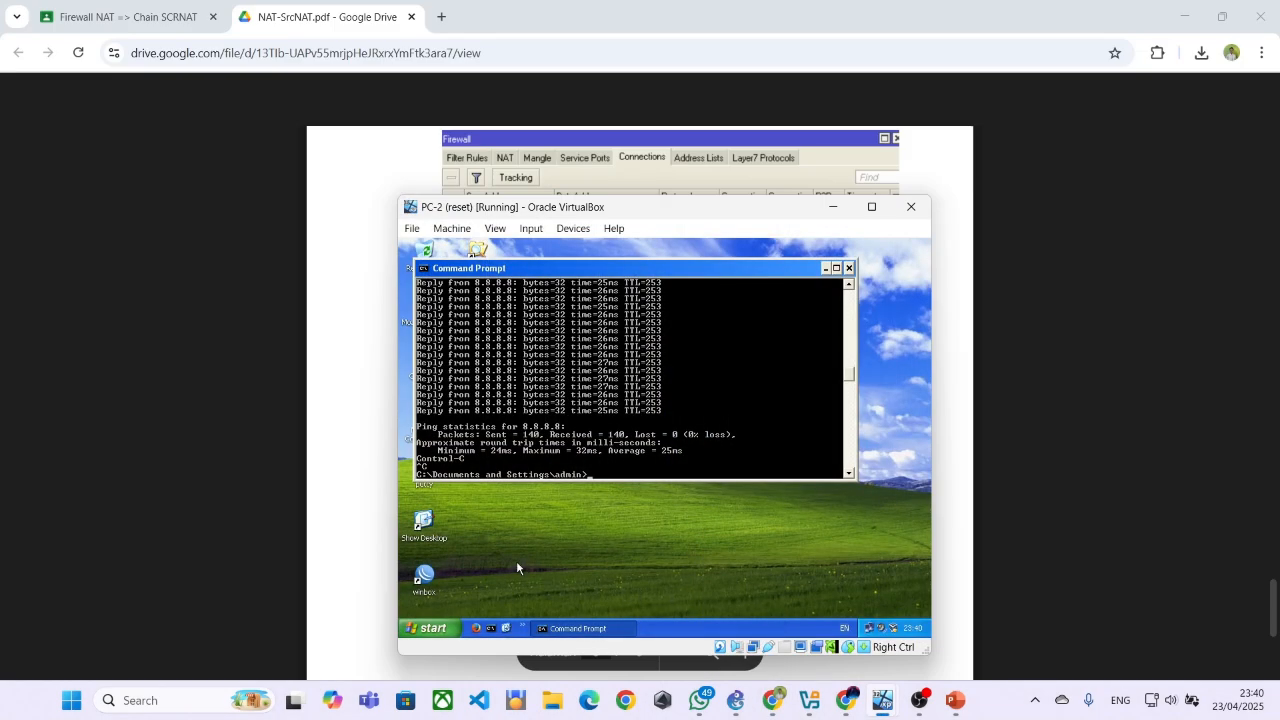
double_click(424, 576)
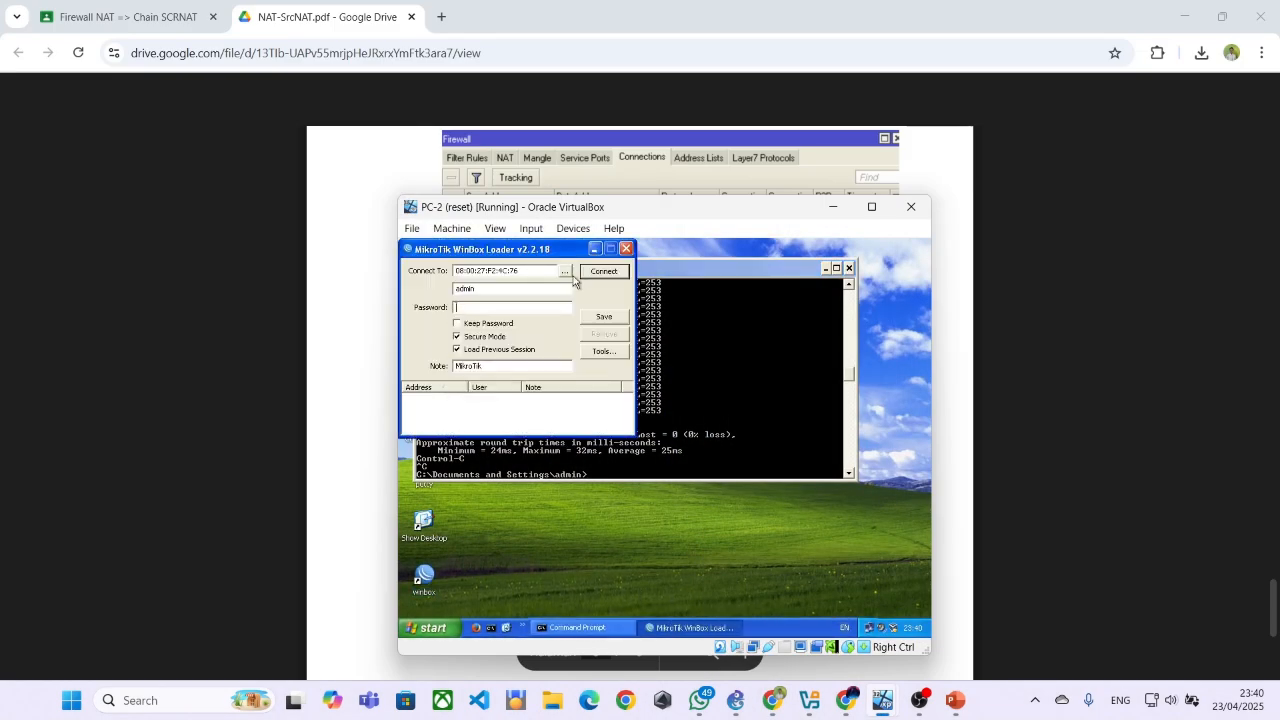
click(600, 275)
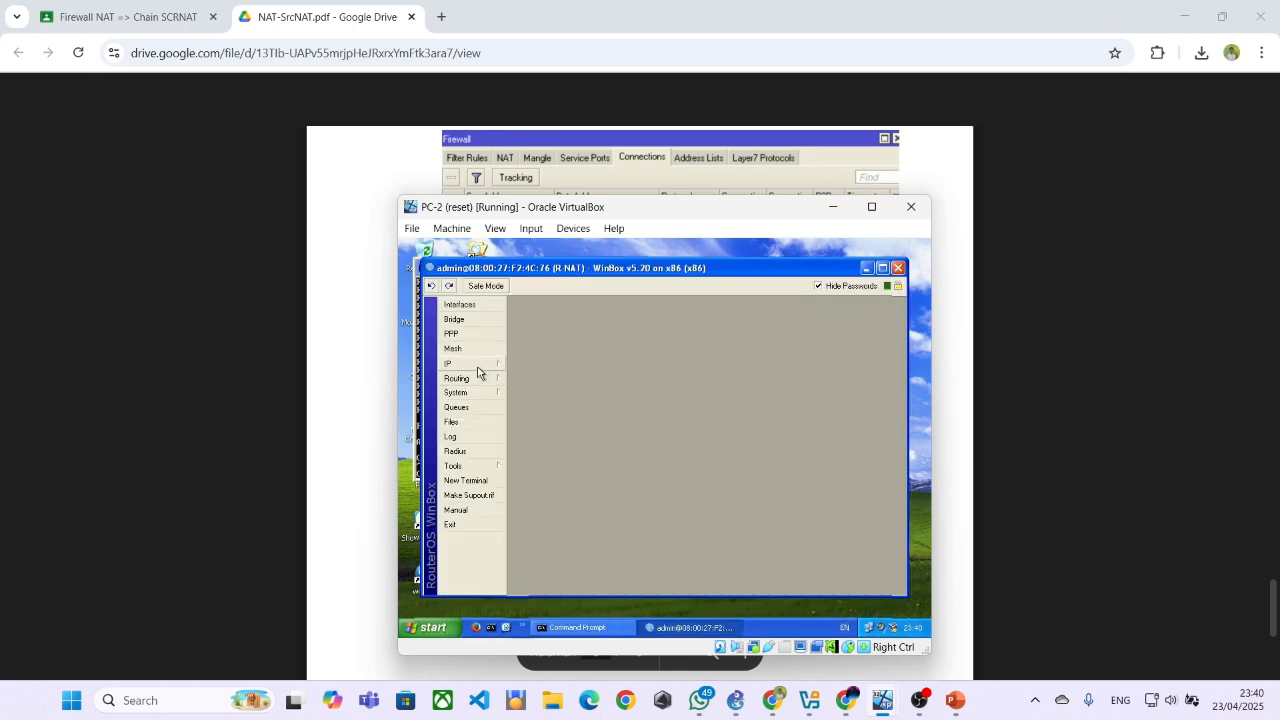
Open R-NAT's firewall NAT rules and disable the existing srcnat masquerade rule on ether1
click(471, 364)
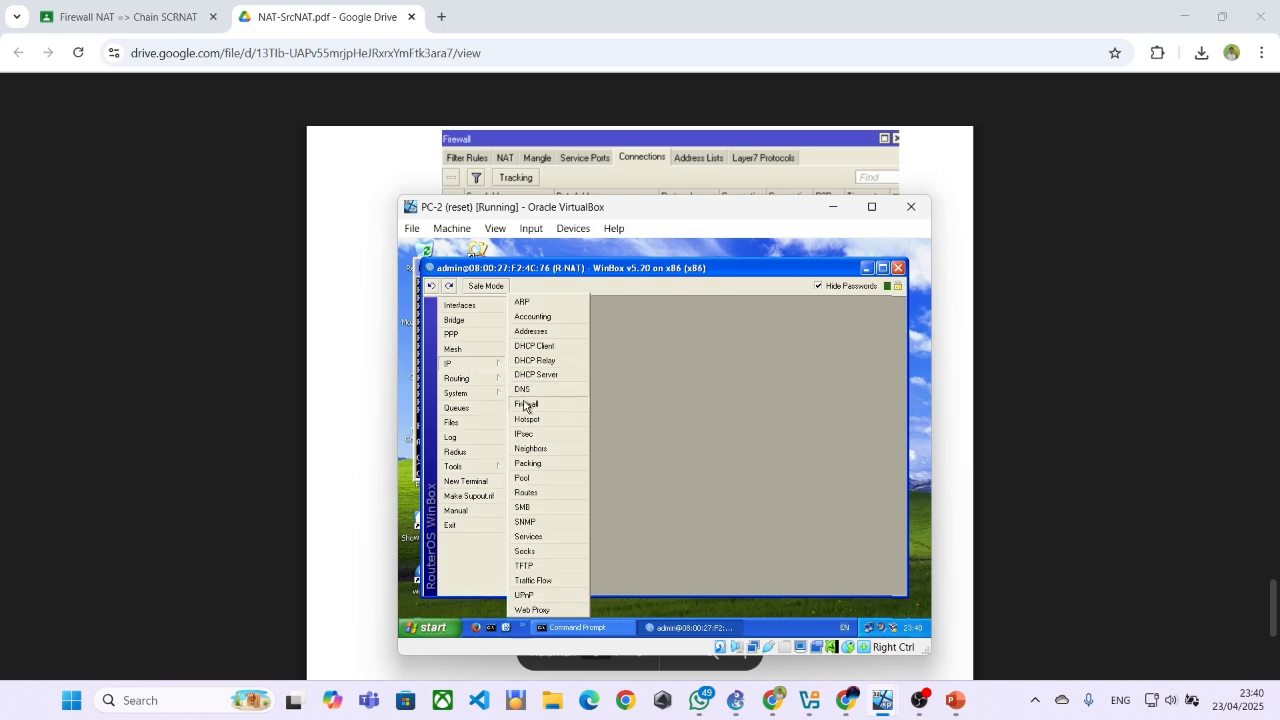
click(525, 405)
click(562, 349)
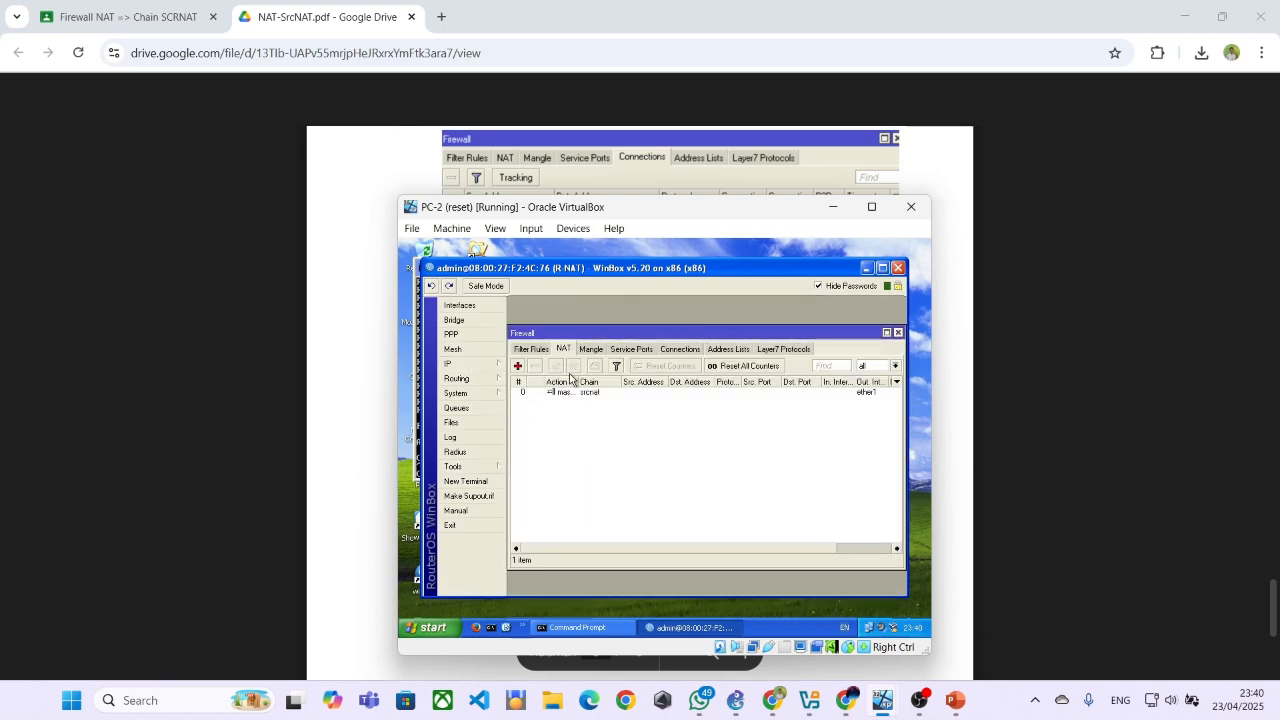
click(579, 396)
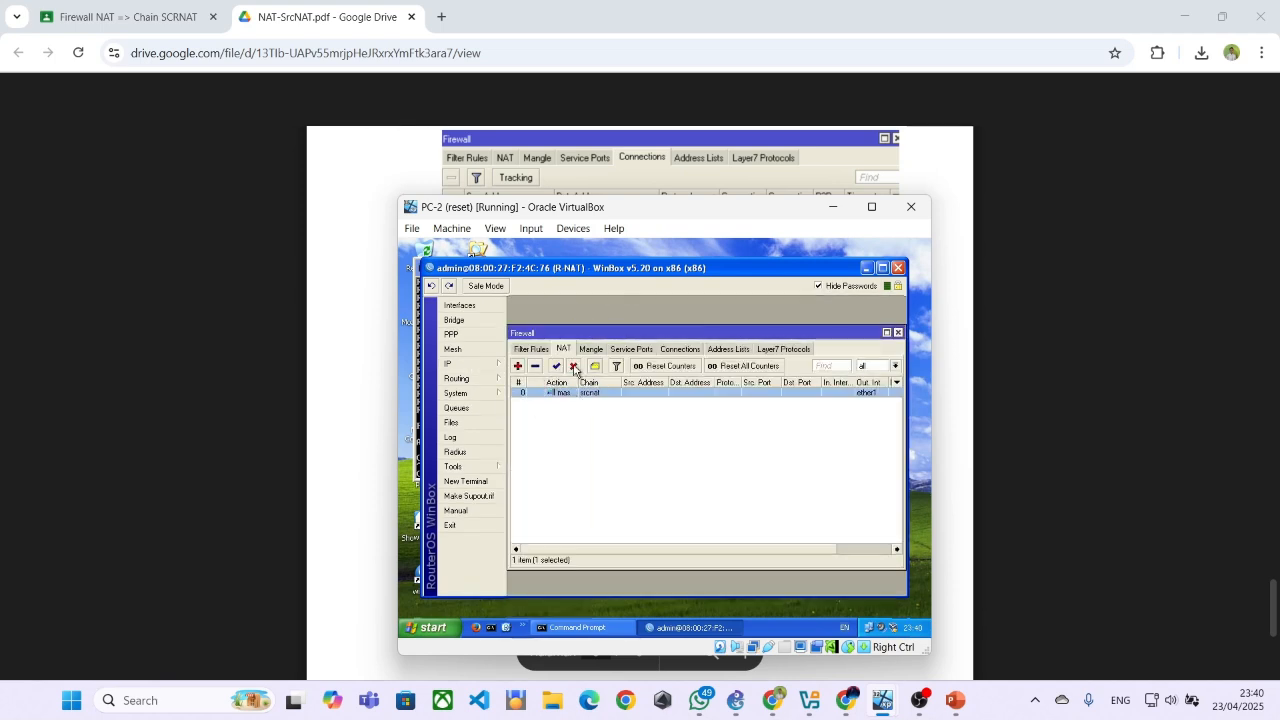
click(574, 368)
click(584, 435)
Open a terminal on R-NAT beside the PDF and enter /ip firewall nat, copied from the module
drag(642, 220, 1016, 200)
click(860, 462)
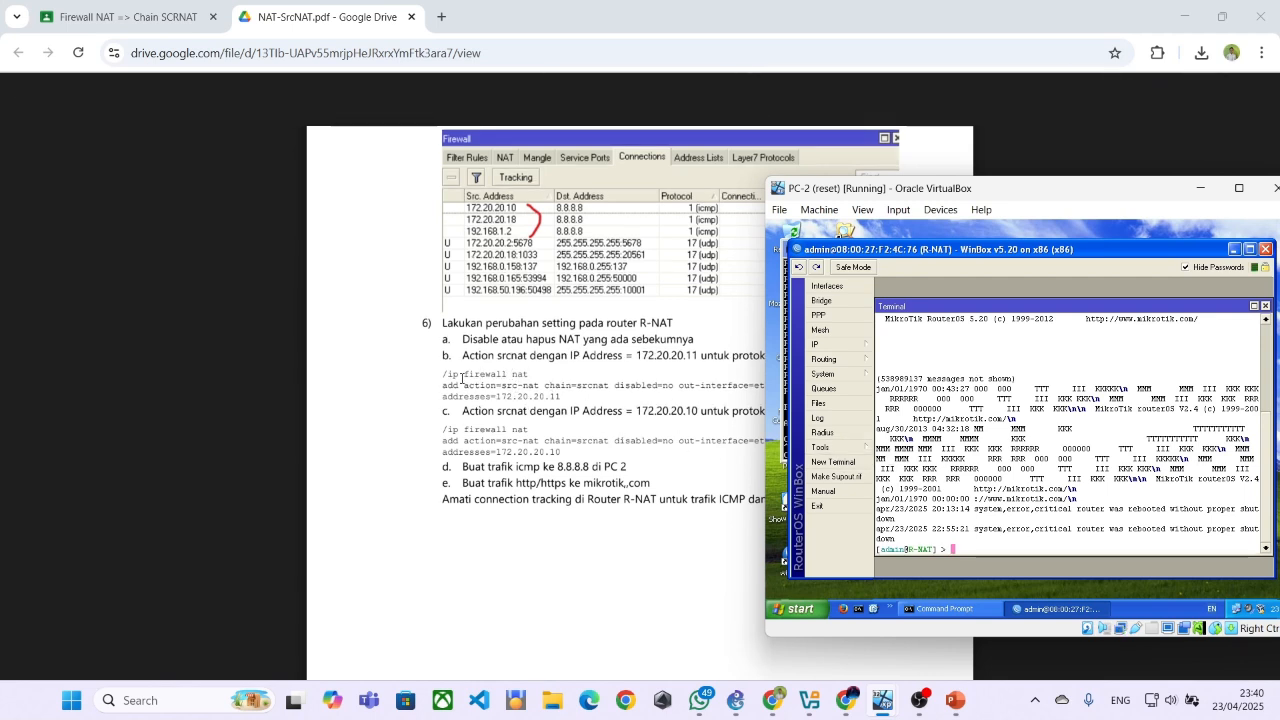
drag(447, 373, 529, 373)
key(ctrl+c)
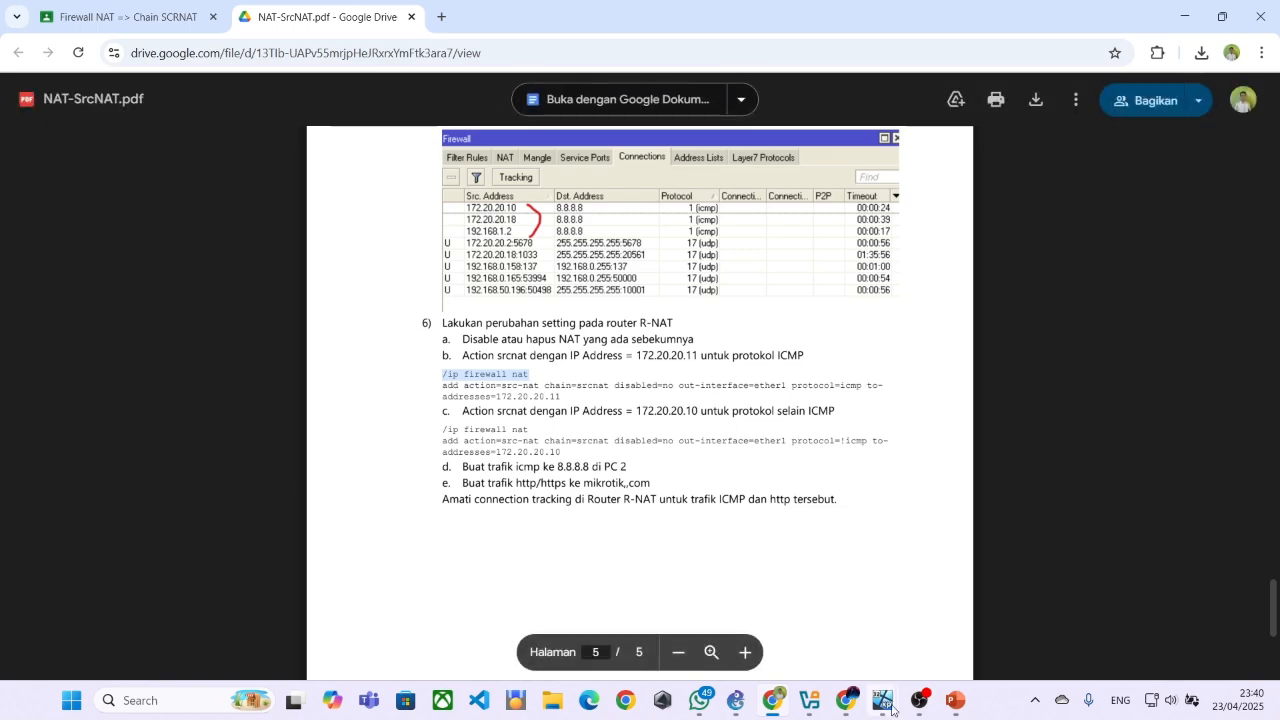
mouse_move(882, 700)
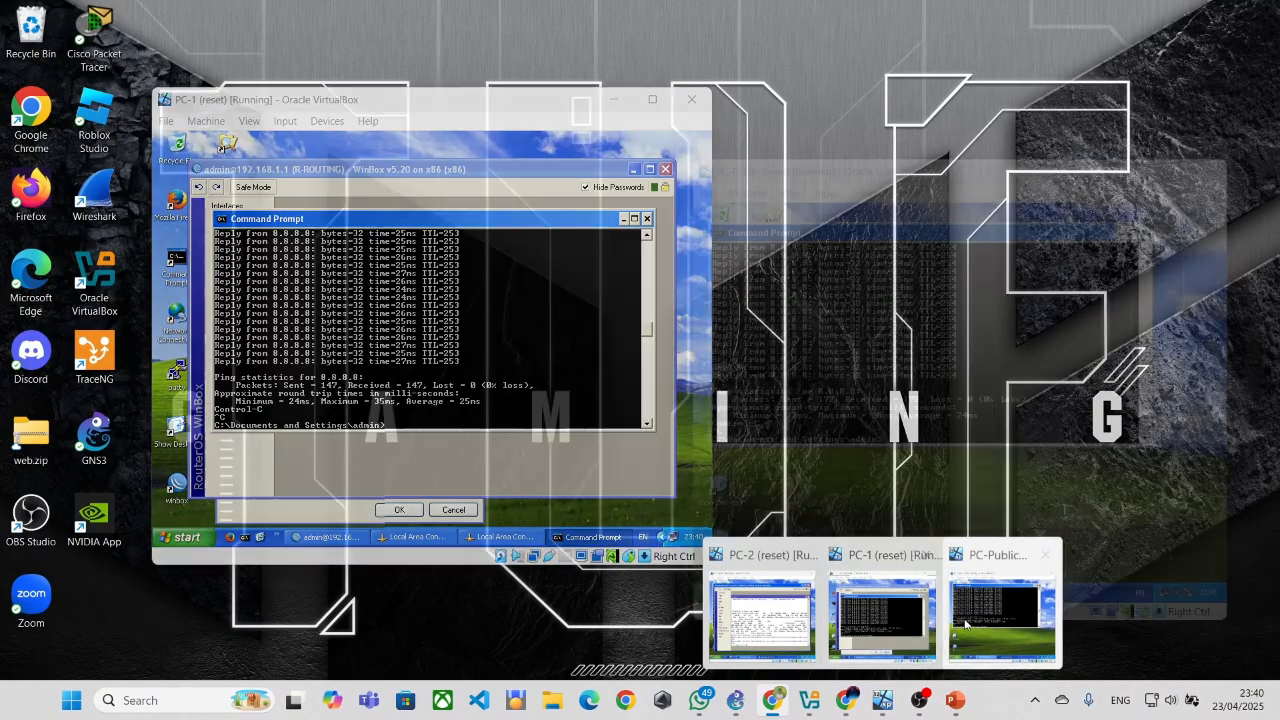
click(972, 624)
click(792, 614)
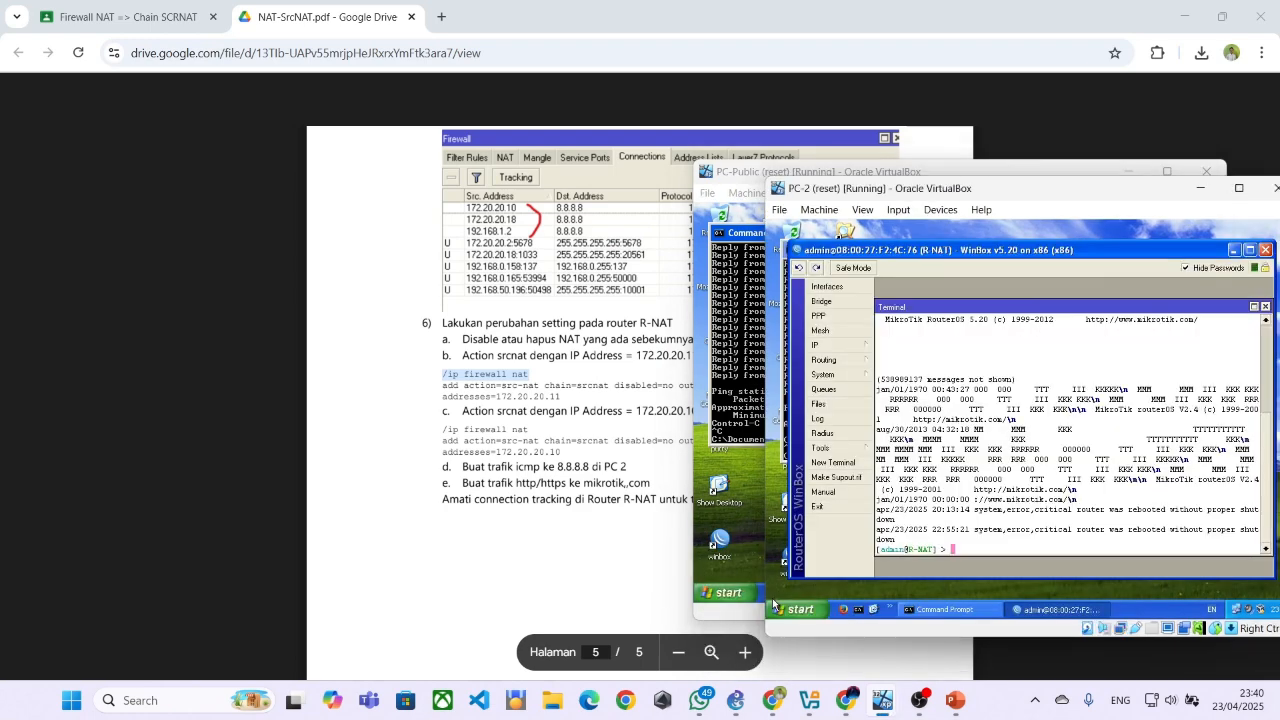
click(963, 548)
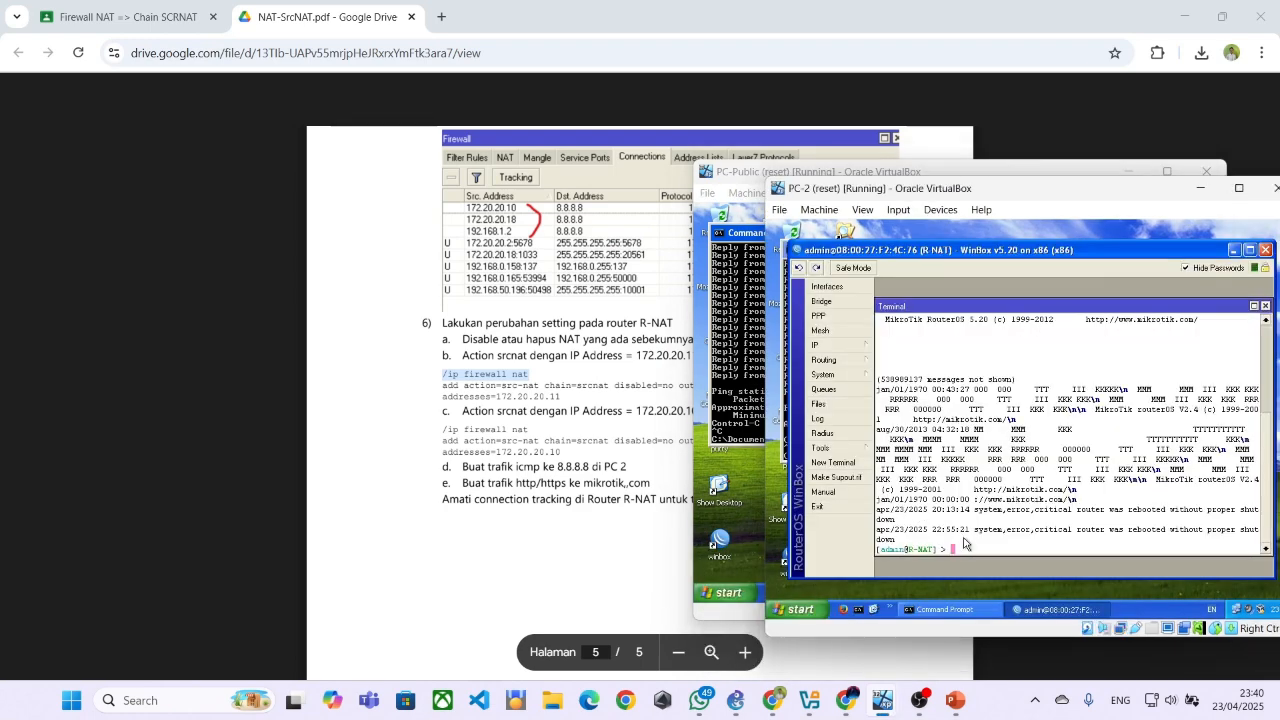
right_click(953, 549)
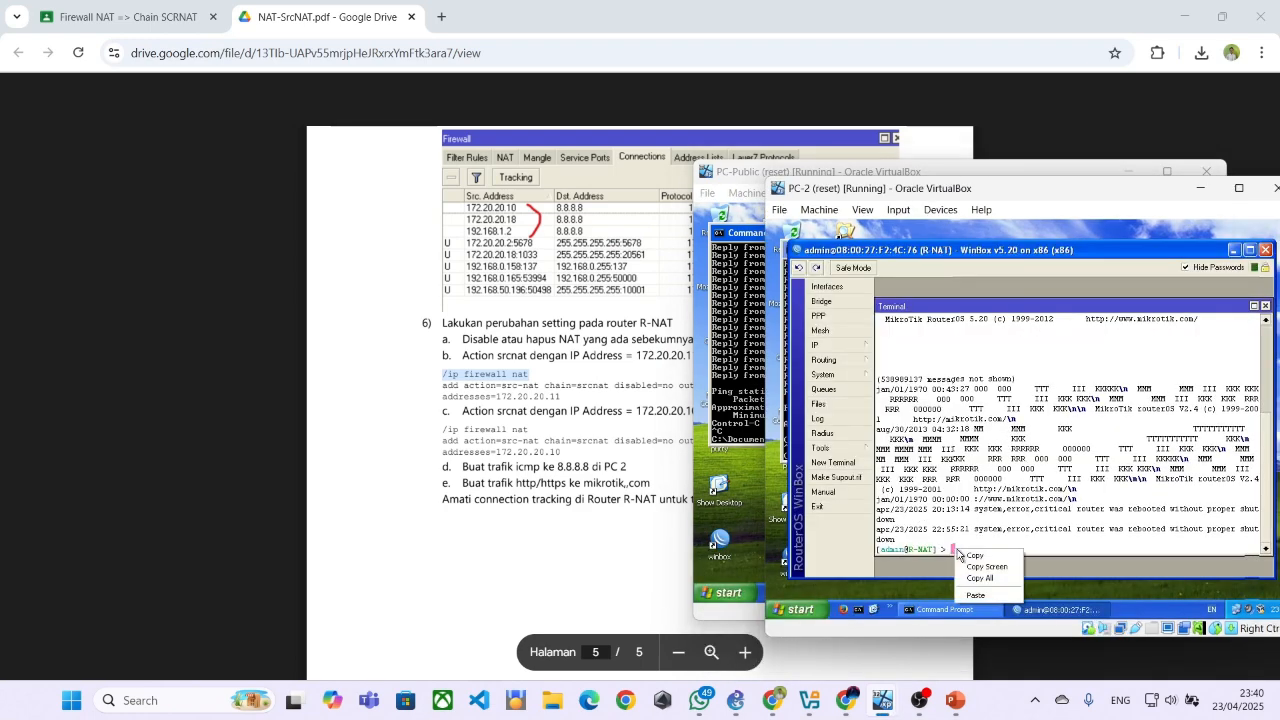
click(976, 595)
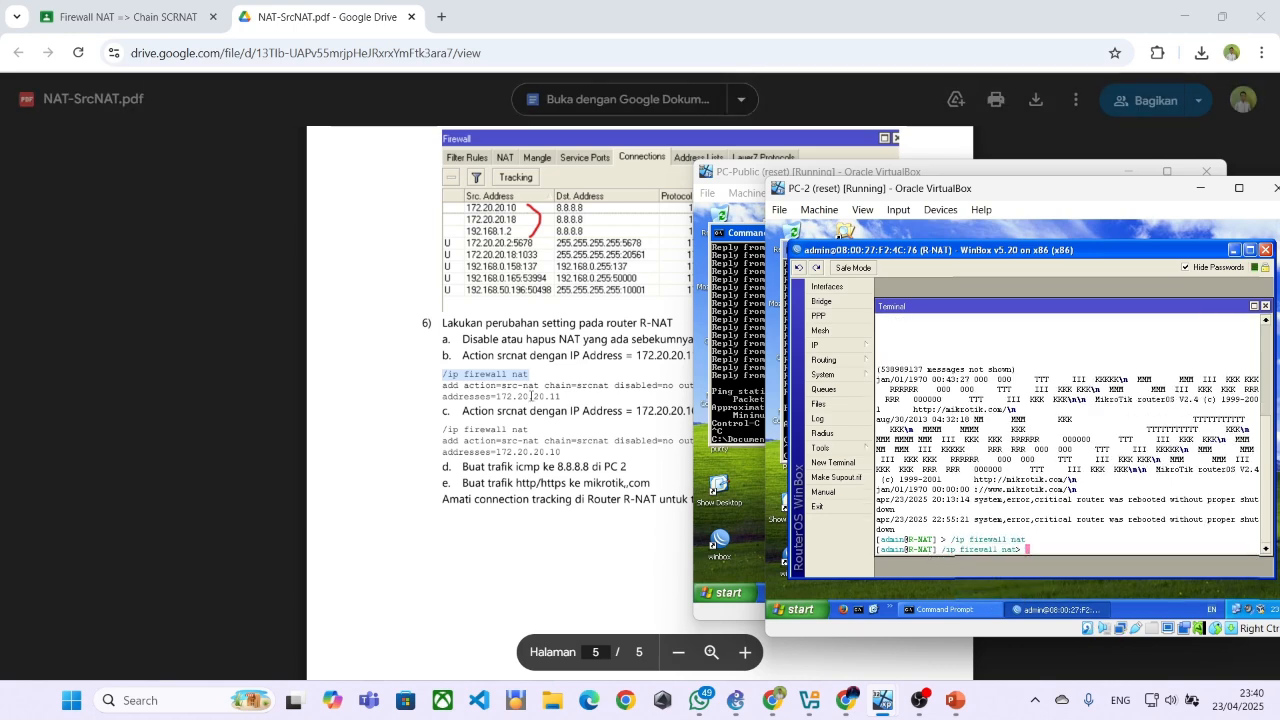
Copy the module's ICMP src-nat add command with to-addresses=172.20.20.11 and paste it into R-NAT's terminal
click(488, 393)
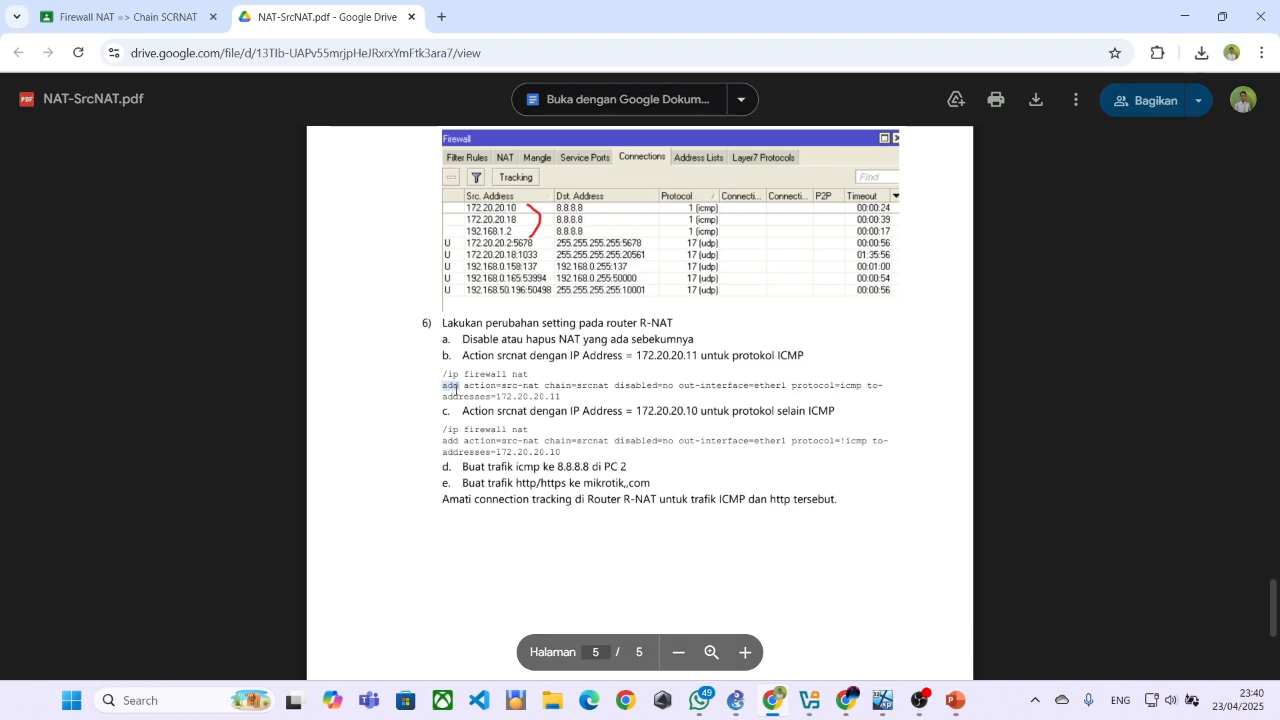
drag(437, 385, 562, 398)
key(ctrl+c)
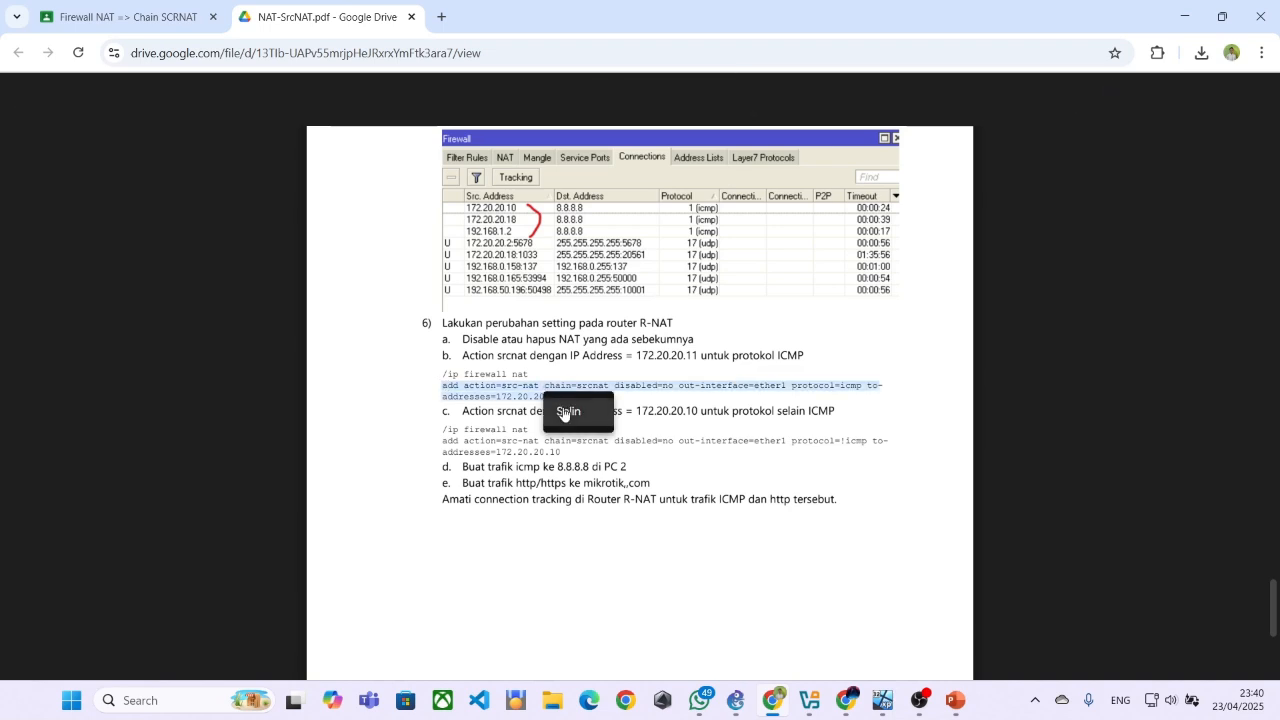
mouse_move(940, 703)
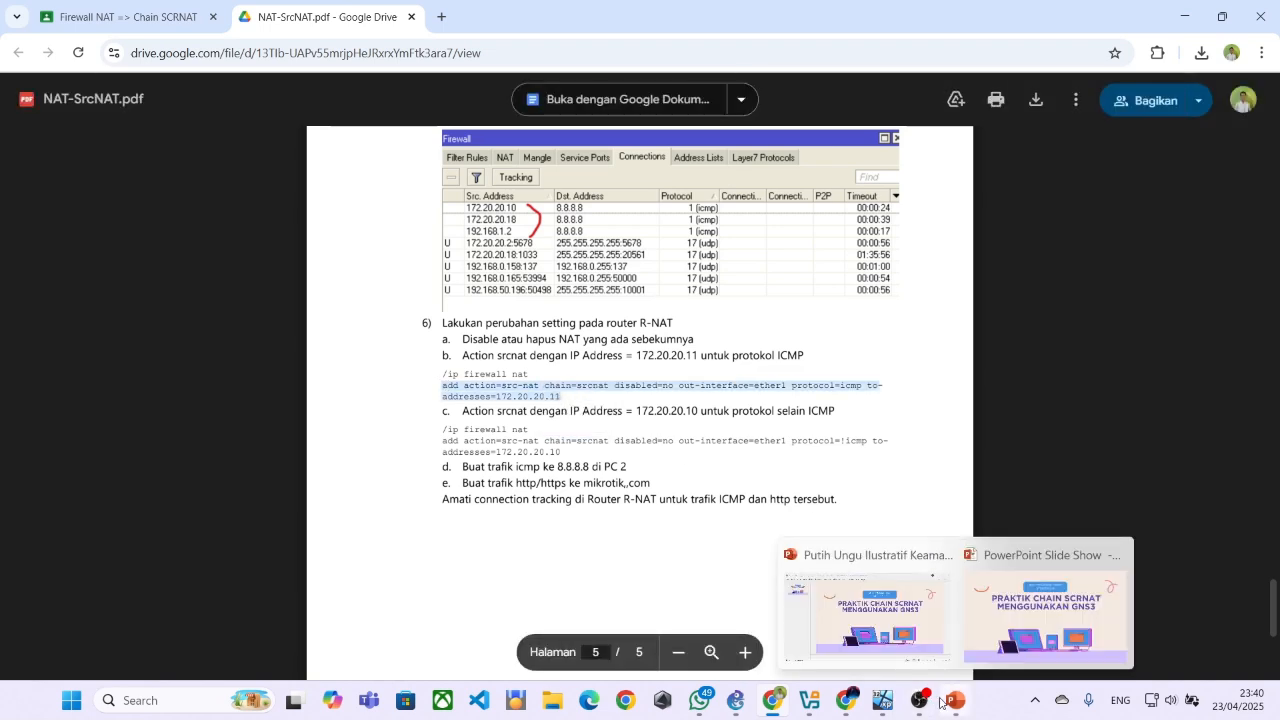
mouse_move(852, 704)
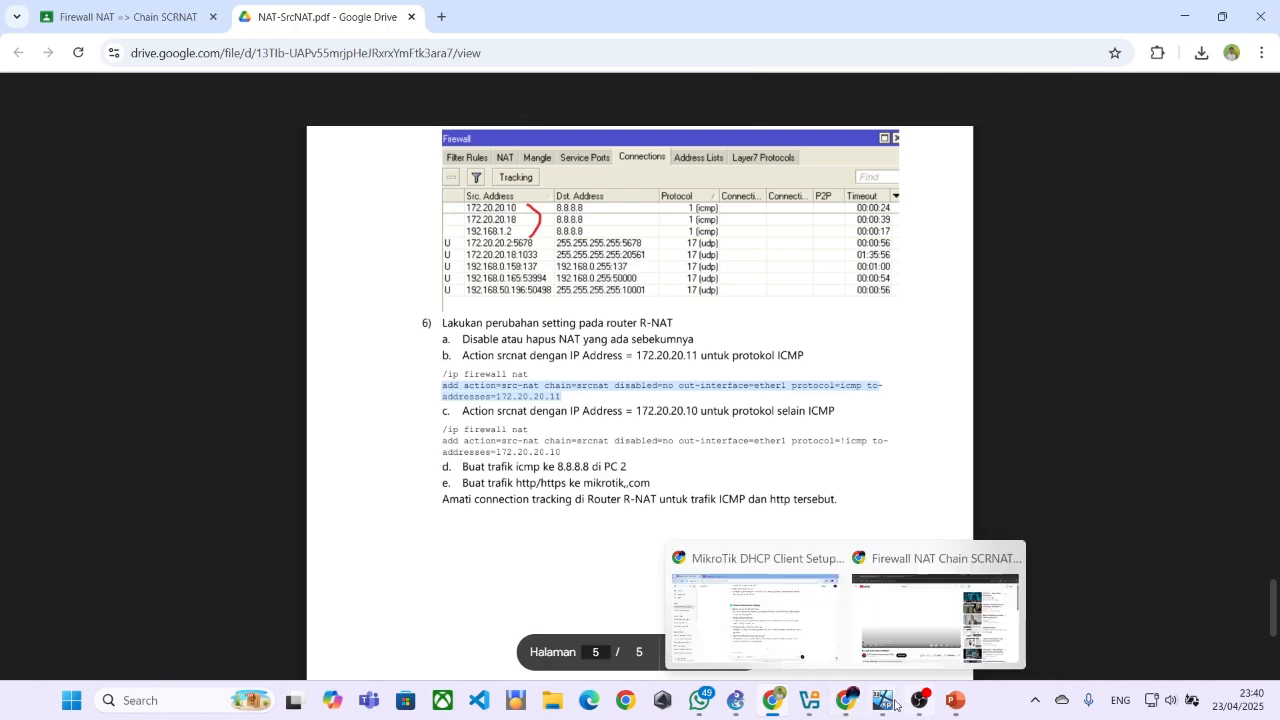
click(774, 634)
right_click(1062, 540)
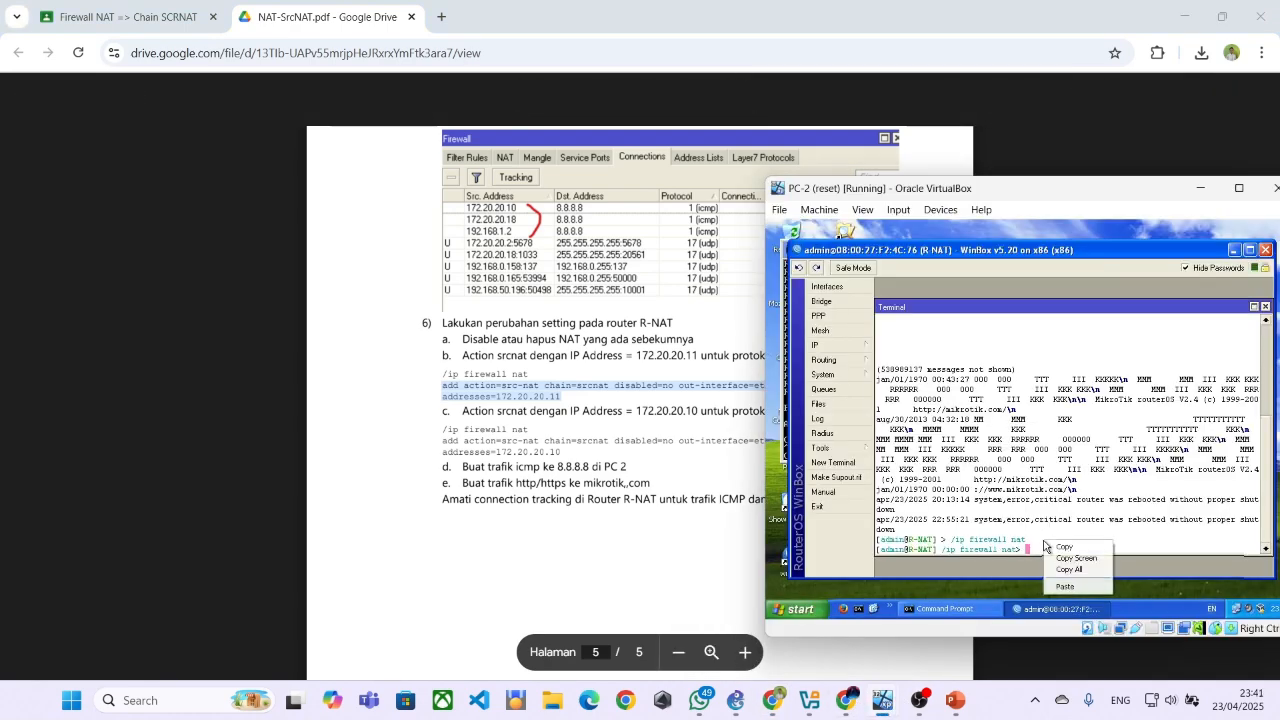
click(1062, 582)
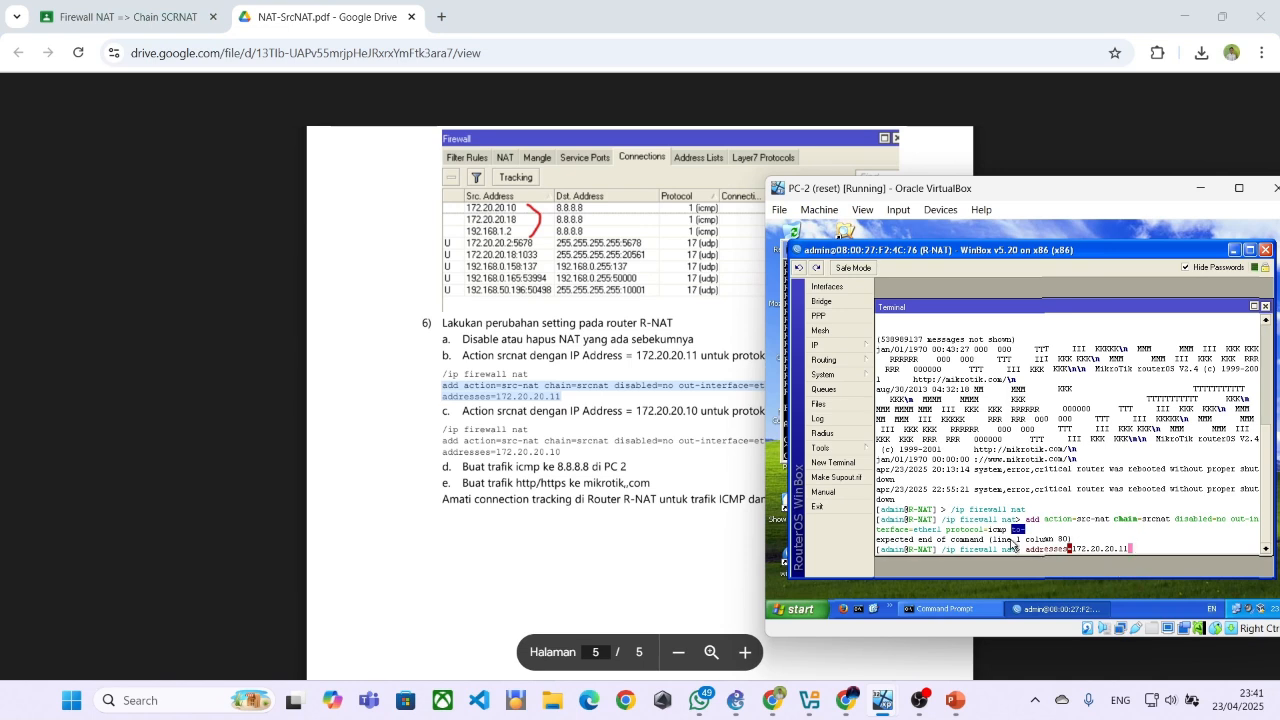
Recall the ICMP src-nat add command in the terminal, complete its ending as to-addresses=172.20.20.11, and run it
key(Up)
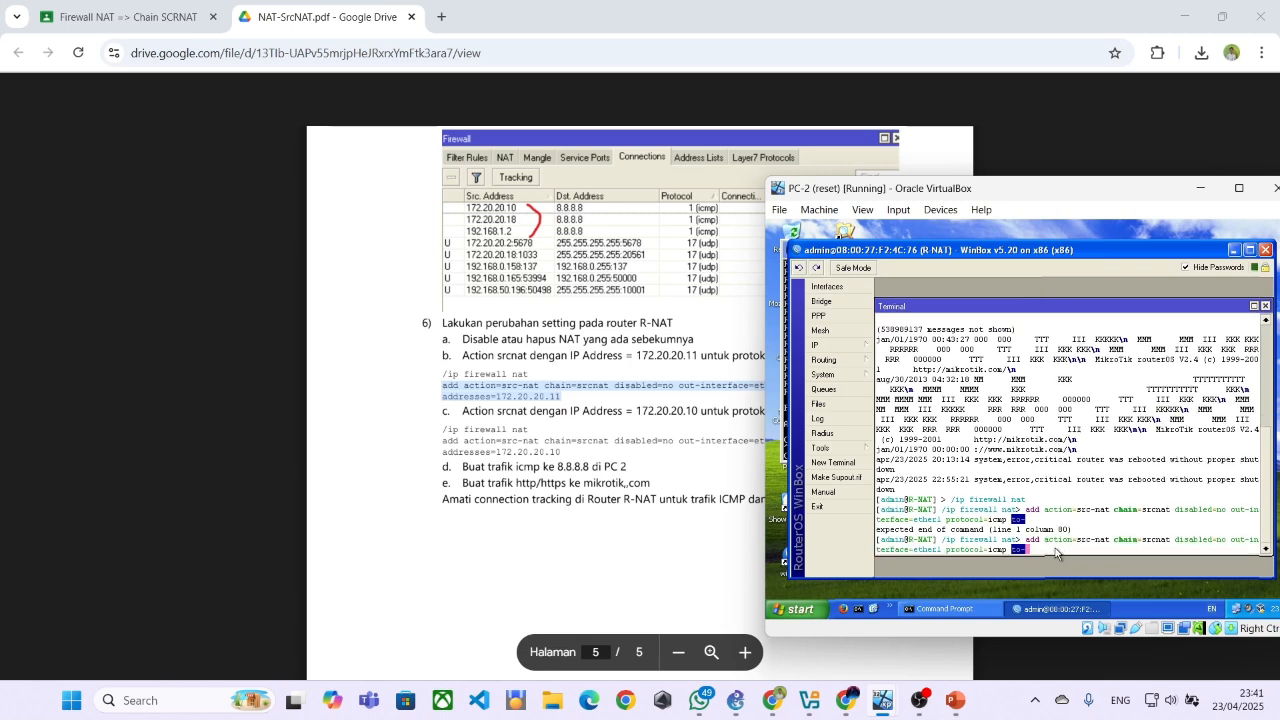
key(BackSpace)
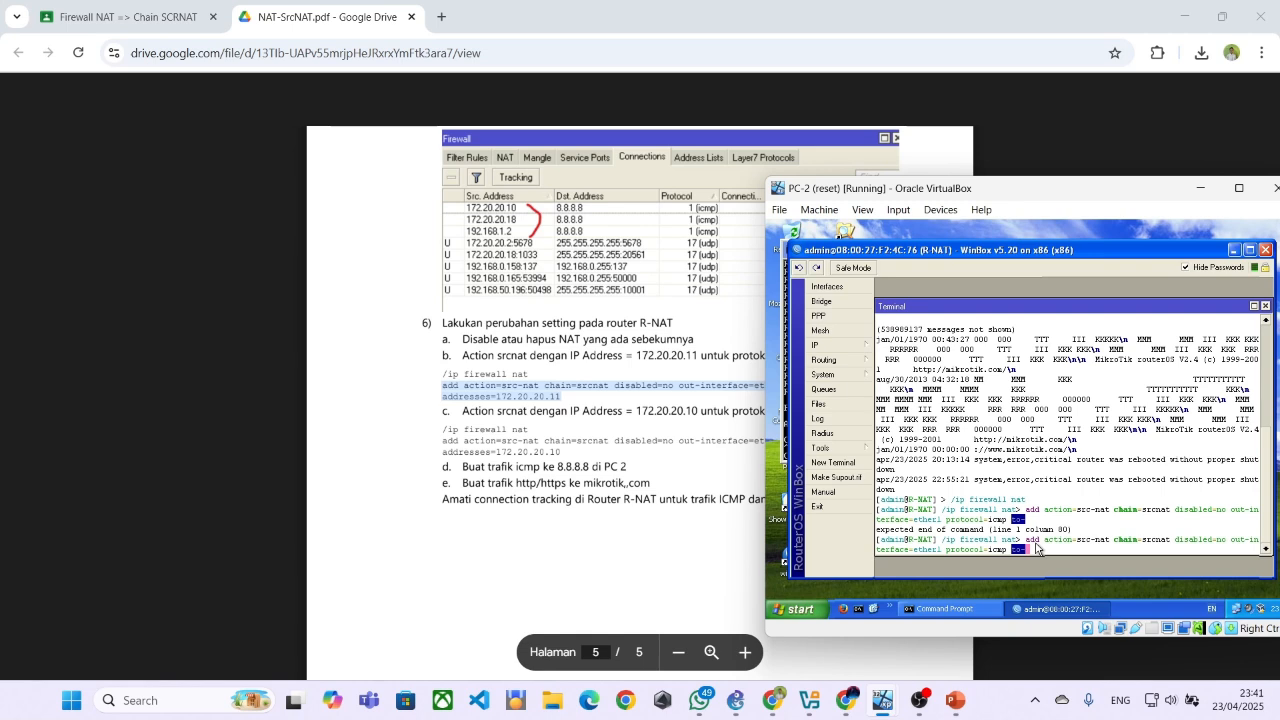
text(ad)
key(BackSpace)
key(BackSpace)
drag(1030, 188, 988, 218)
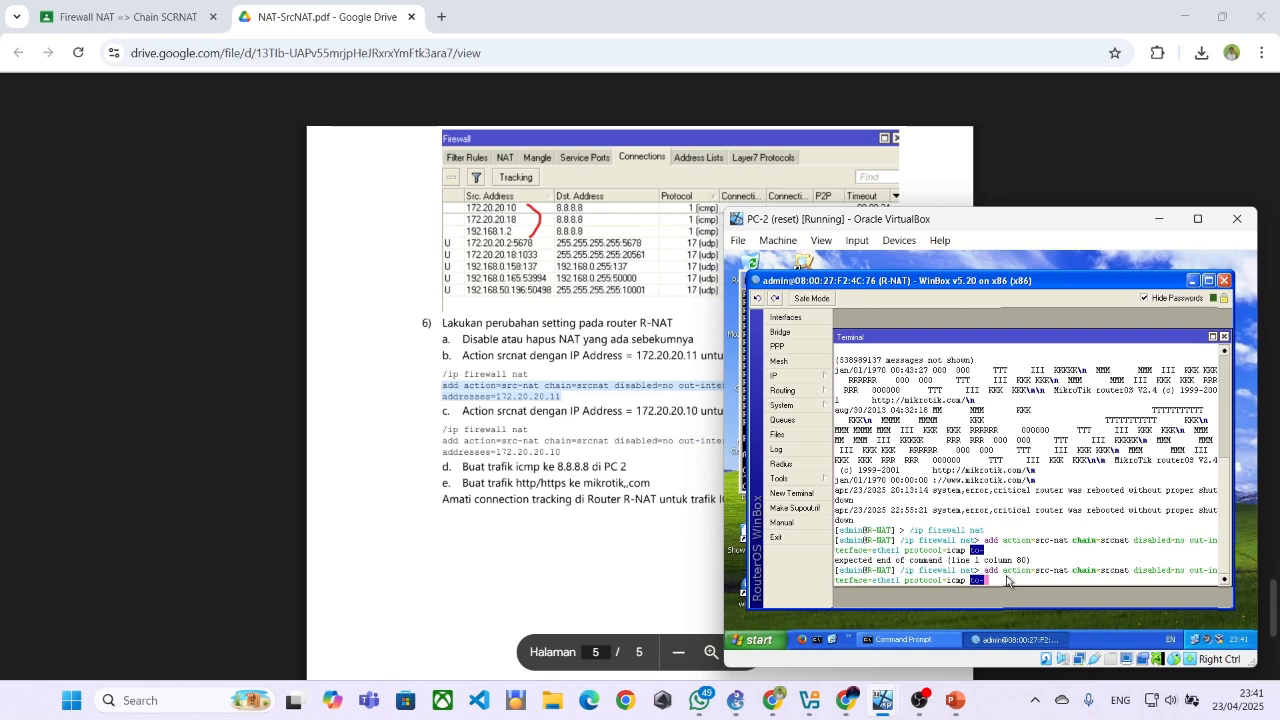
text(add)
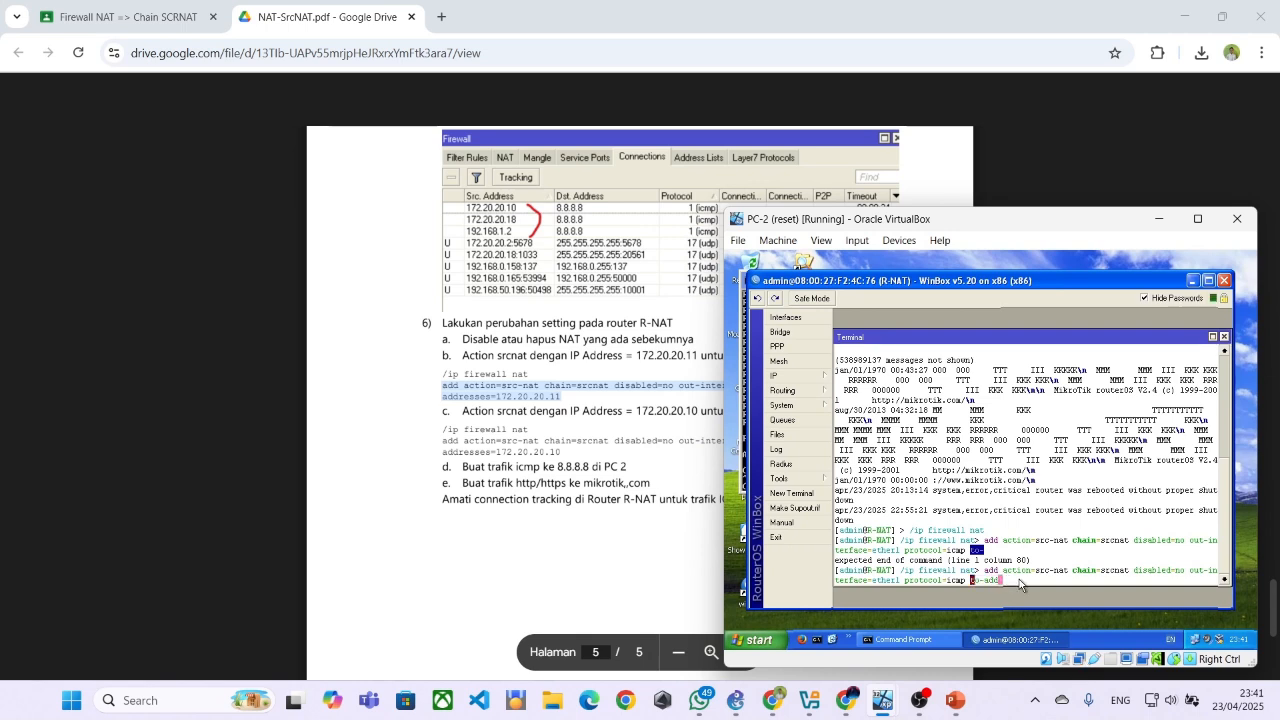
text(re)
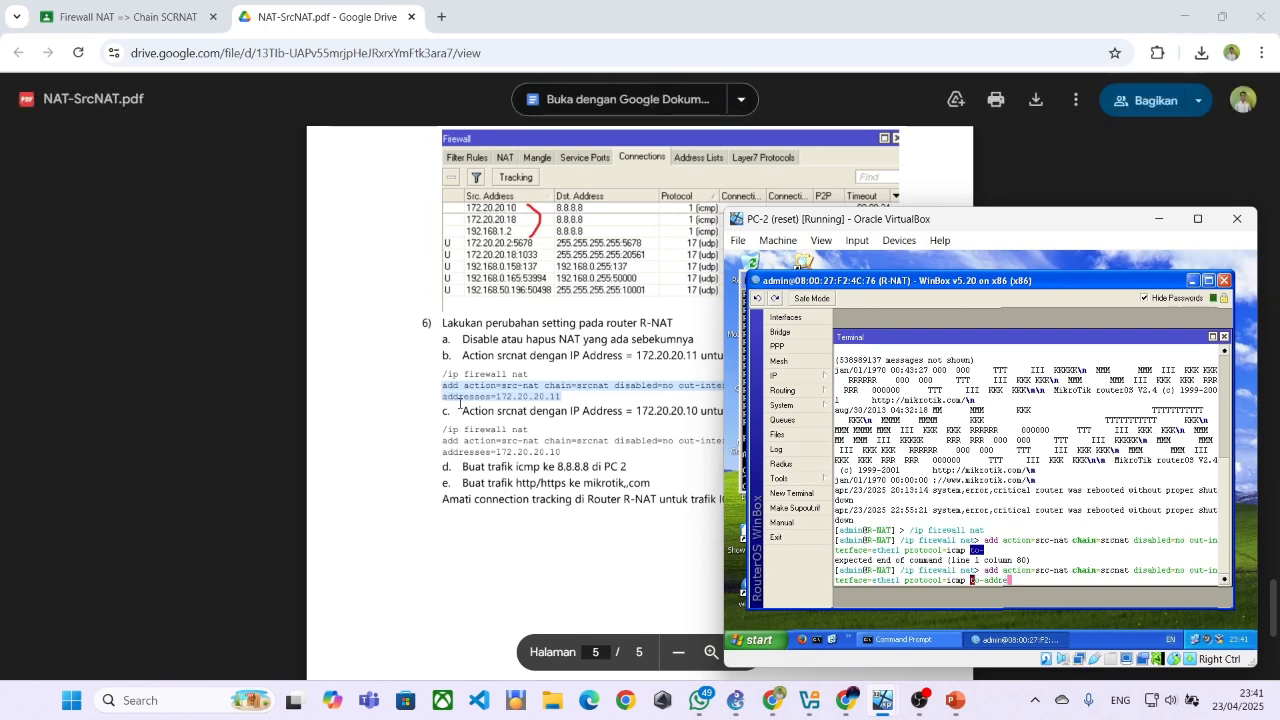
text(sses)
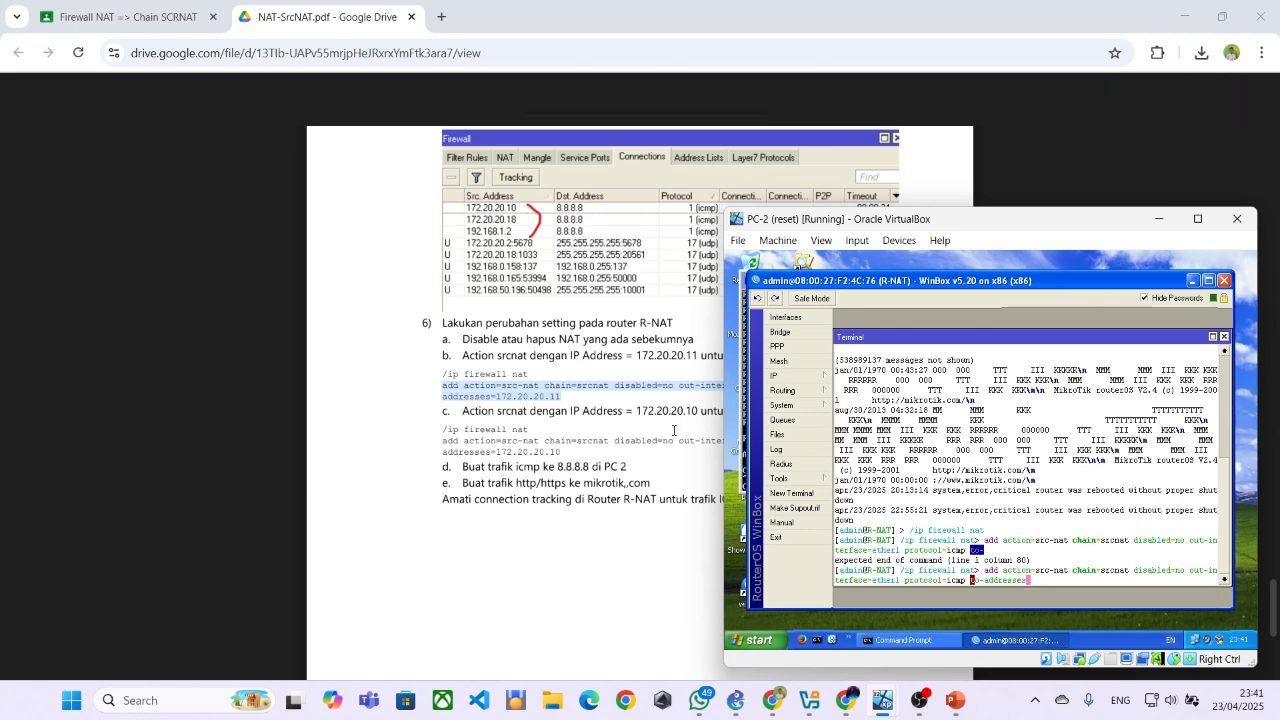
text(=172)
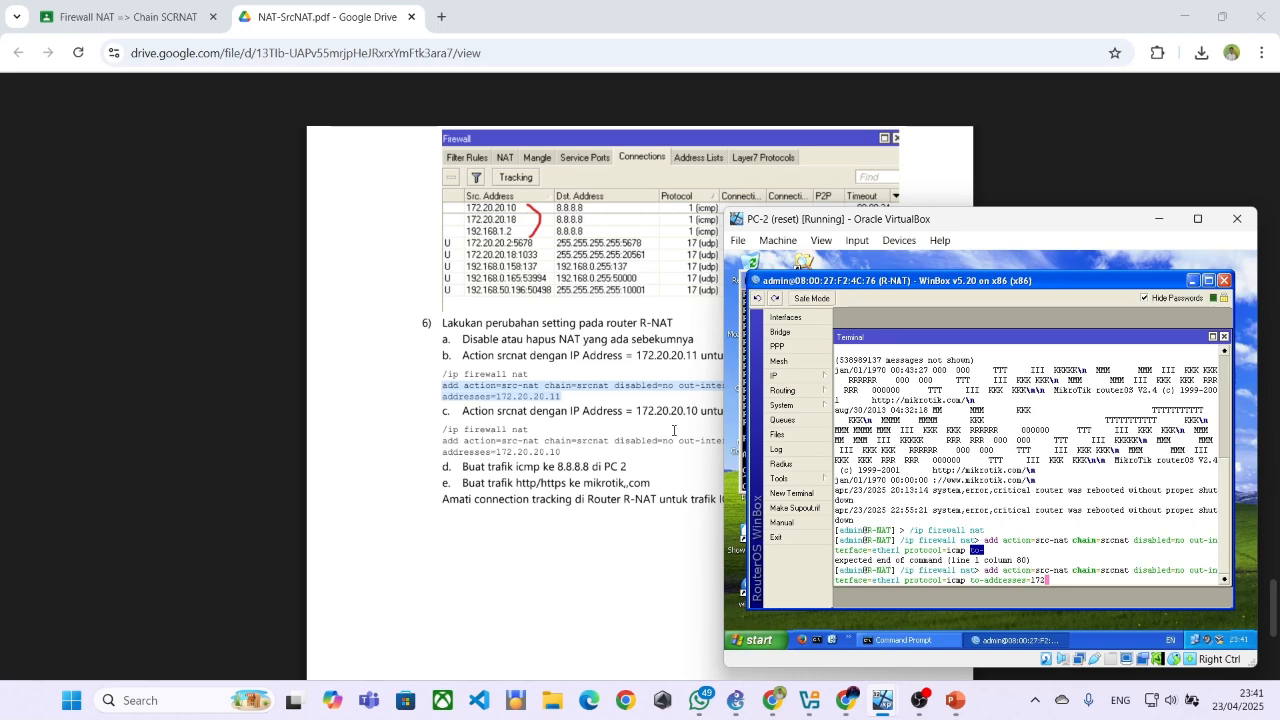
text(.20.20.11)
key(Return)
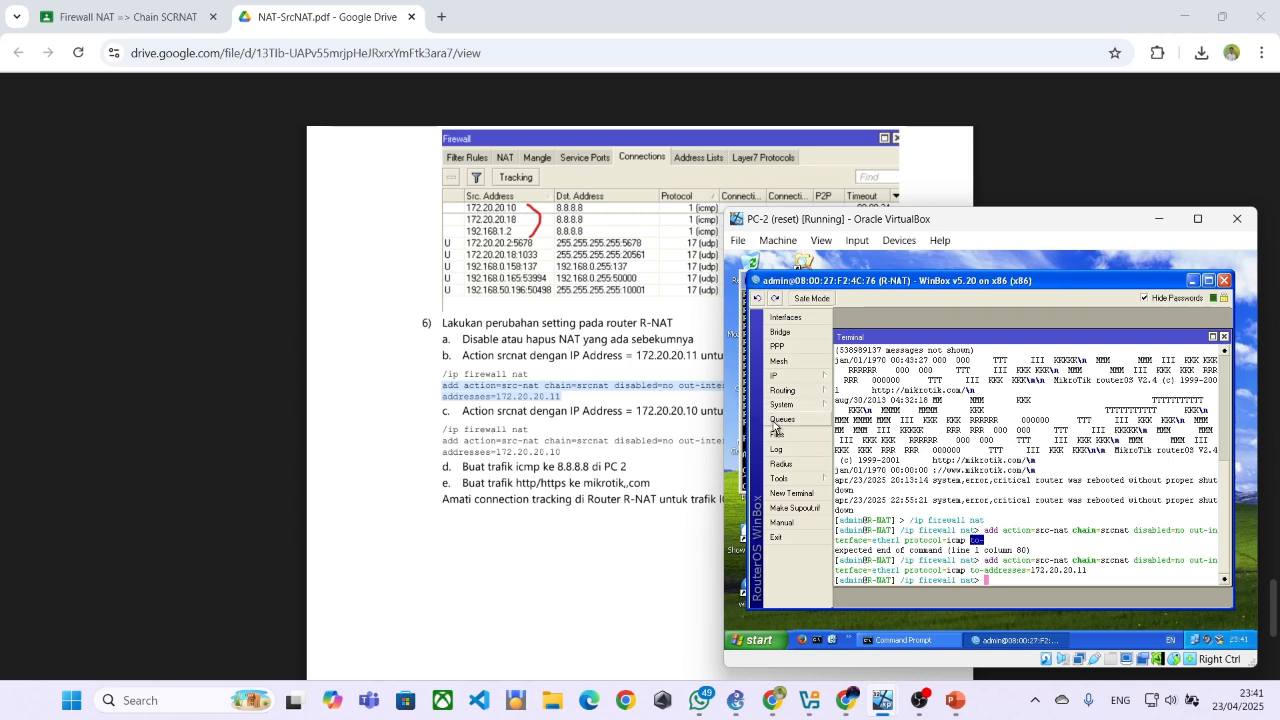
Open R-NAT's firewall NAT rules on PC-2 and check the module's src-nat instruction for non-ICMP traffic
mouse_move(778, 375)
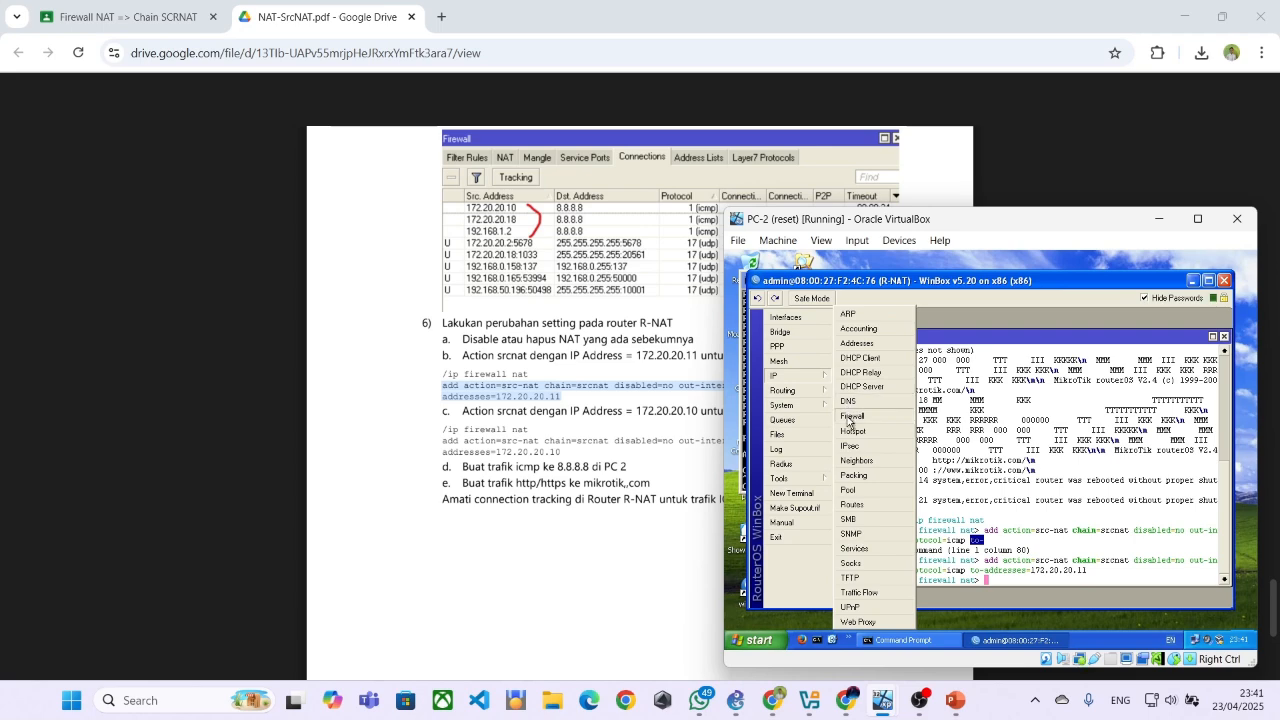
click(849, 419)
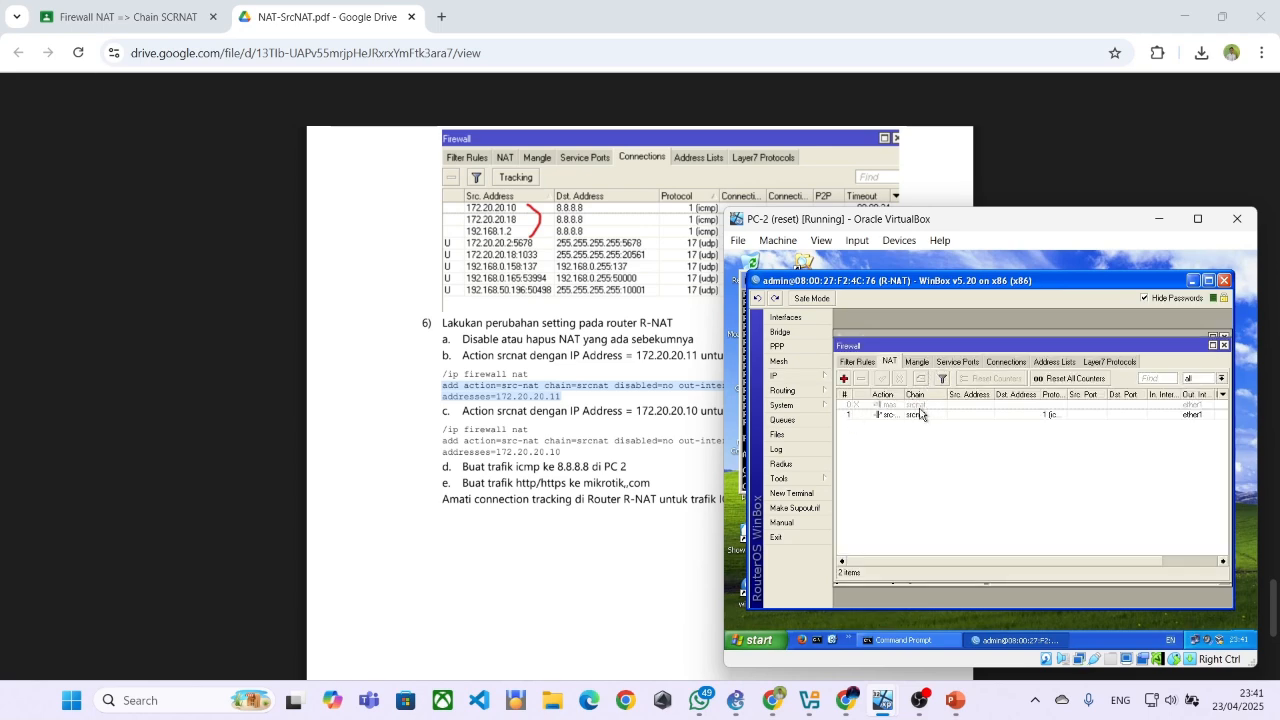
click(685, 451)
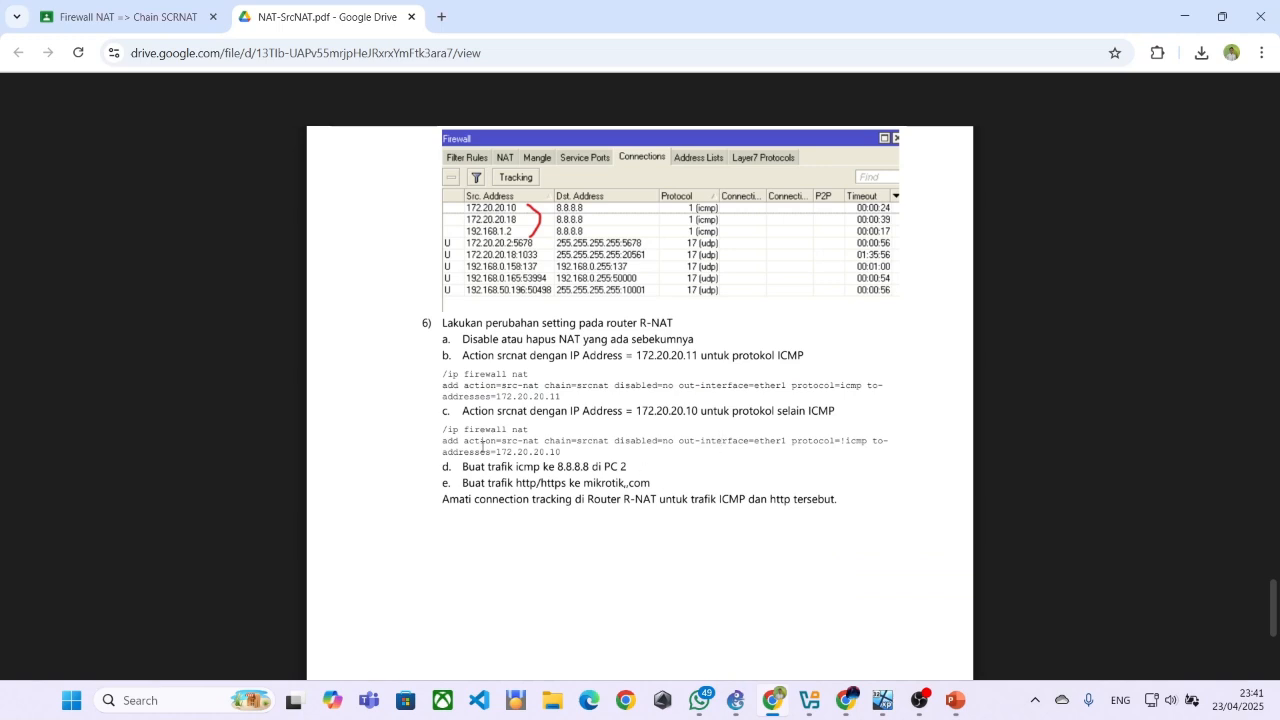
mouse_move(882, 700)
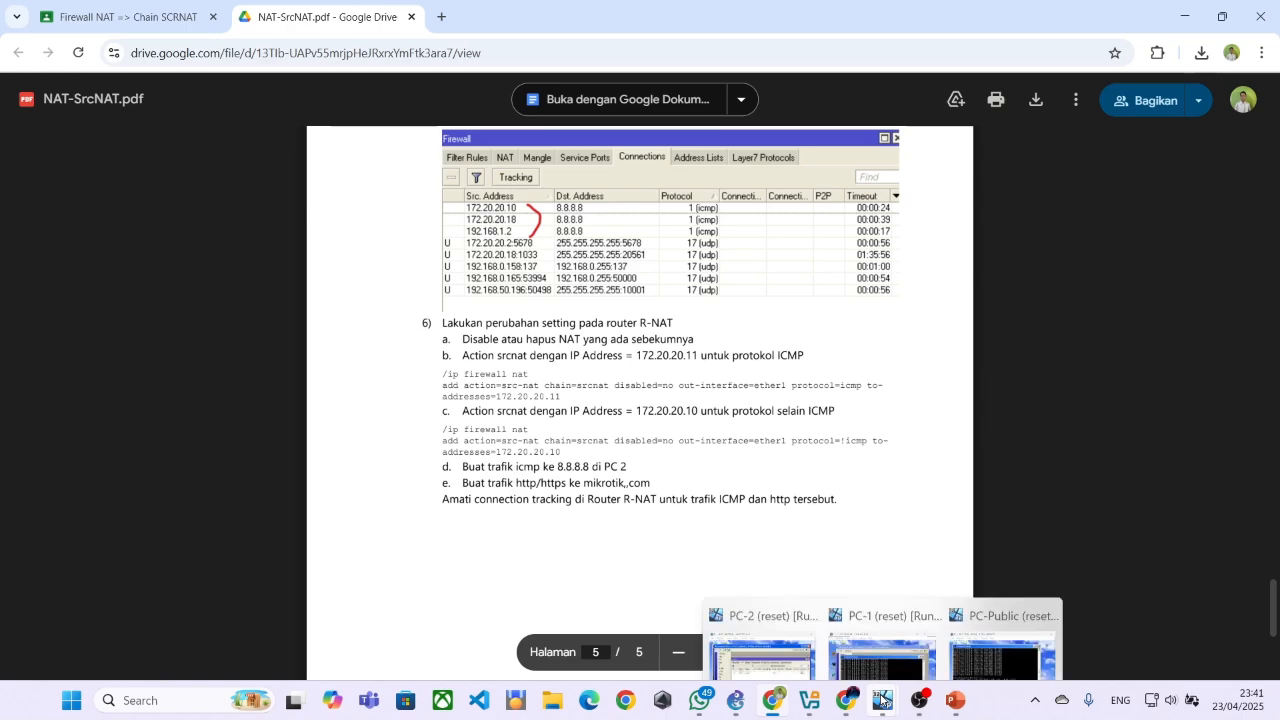
click(1002, 615)
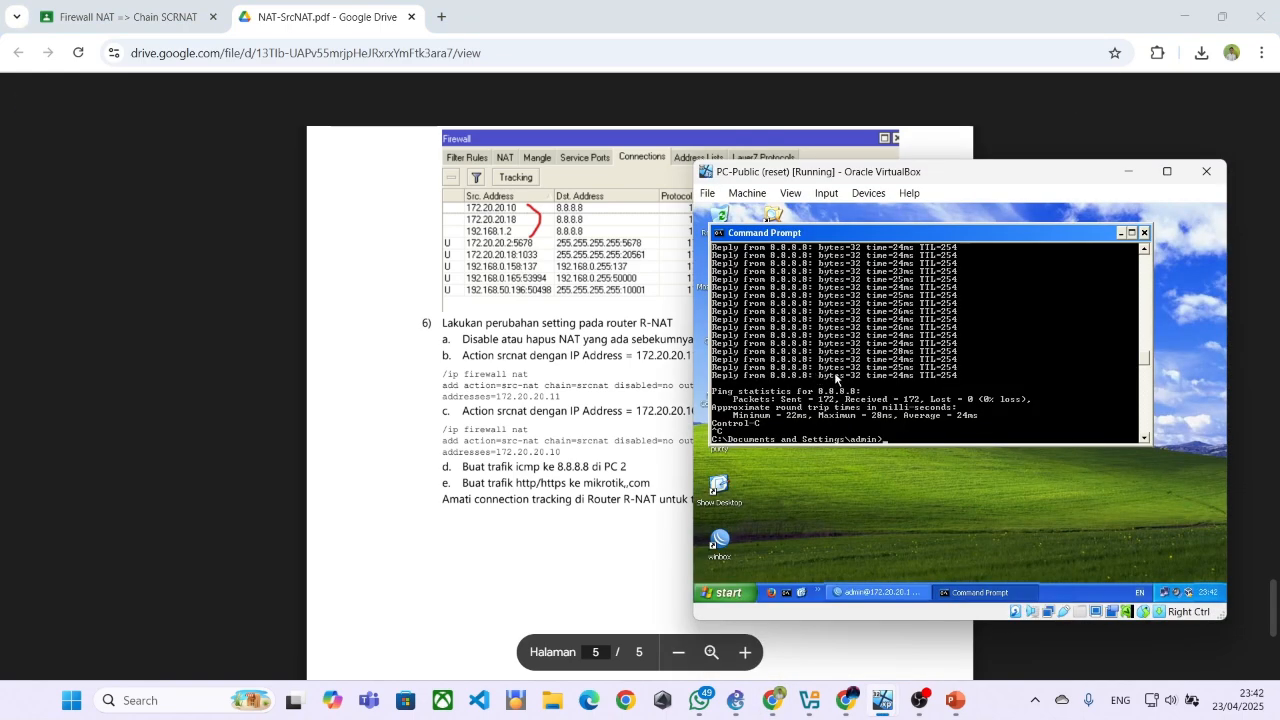
mouse_move(882, 700)
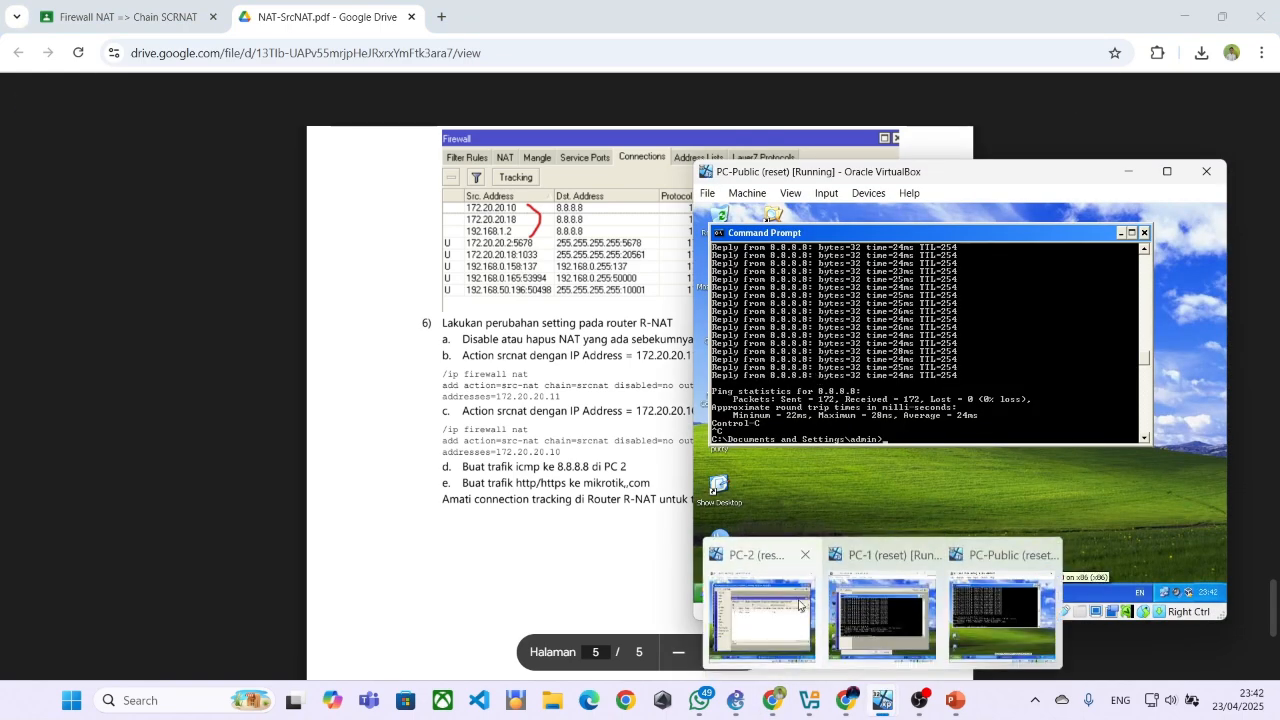
click(783, 598)
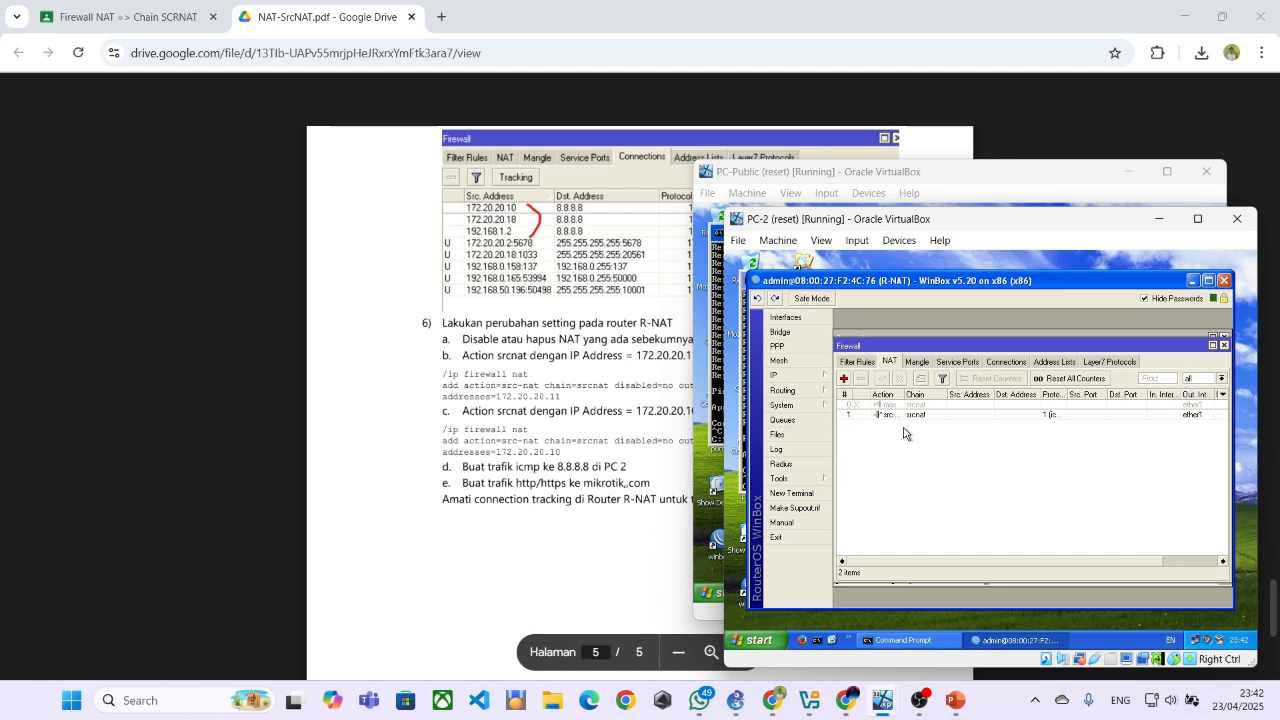
Start a new NAT rule in the srcnat chain on R-NAT and set its action to src-nat
click(845, 379)
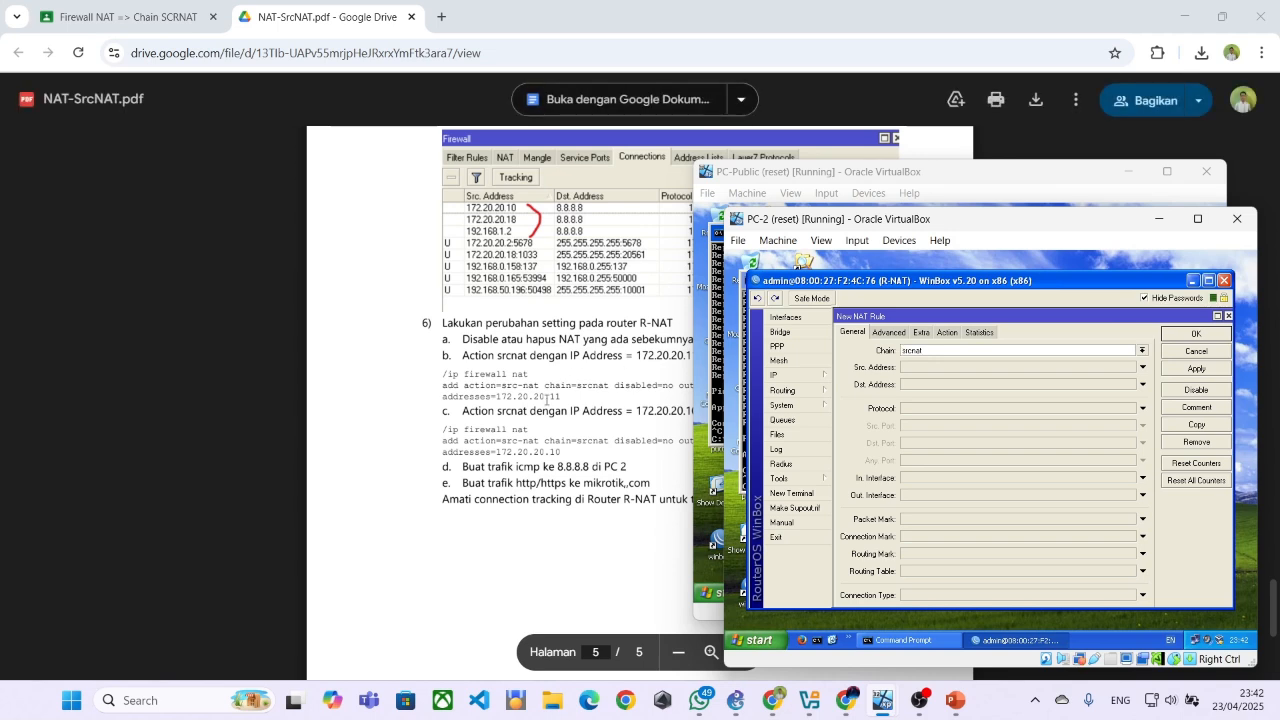
click(935, 351)
click(889, 333)
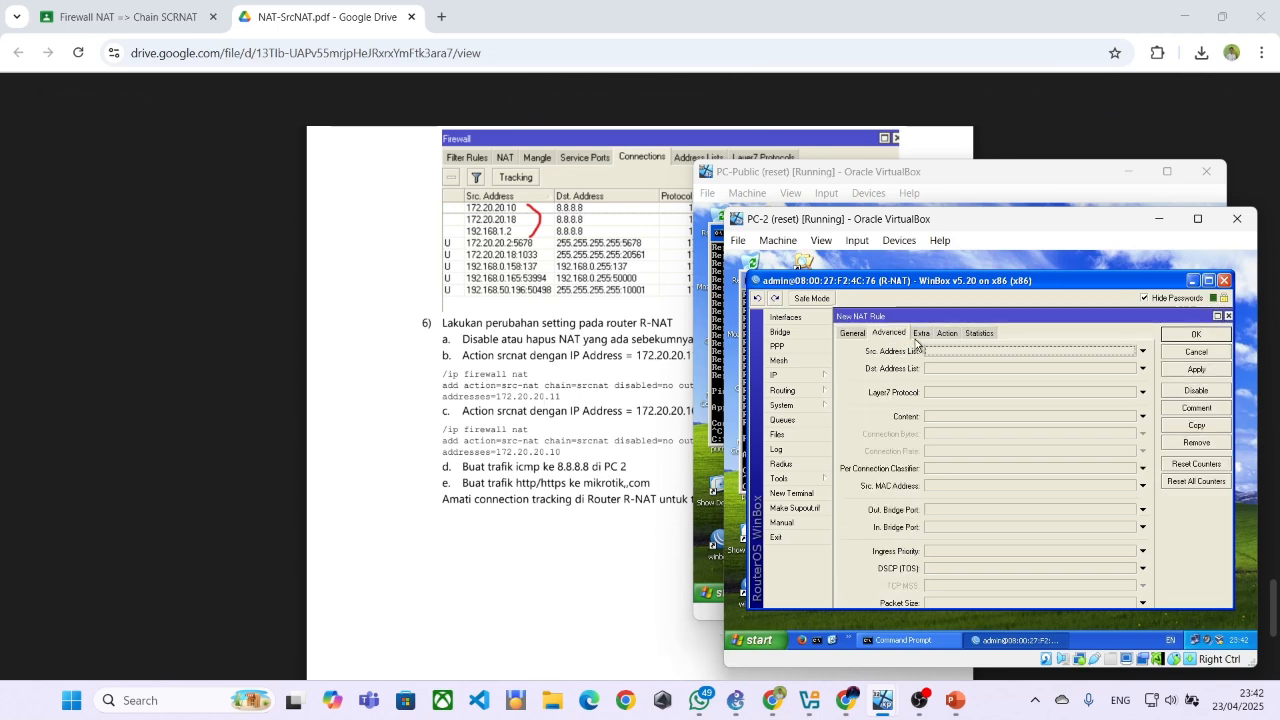
click(921, 333)
click(946, 334)
click(948, 352)
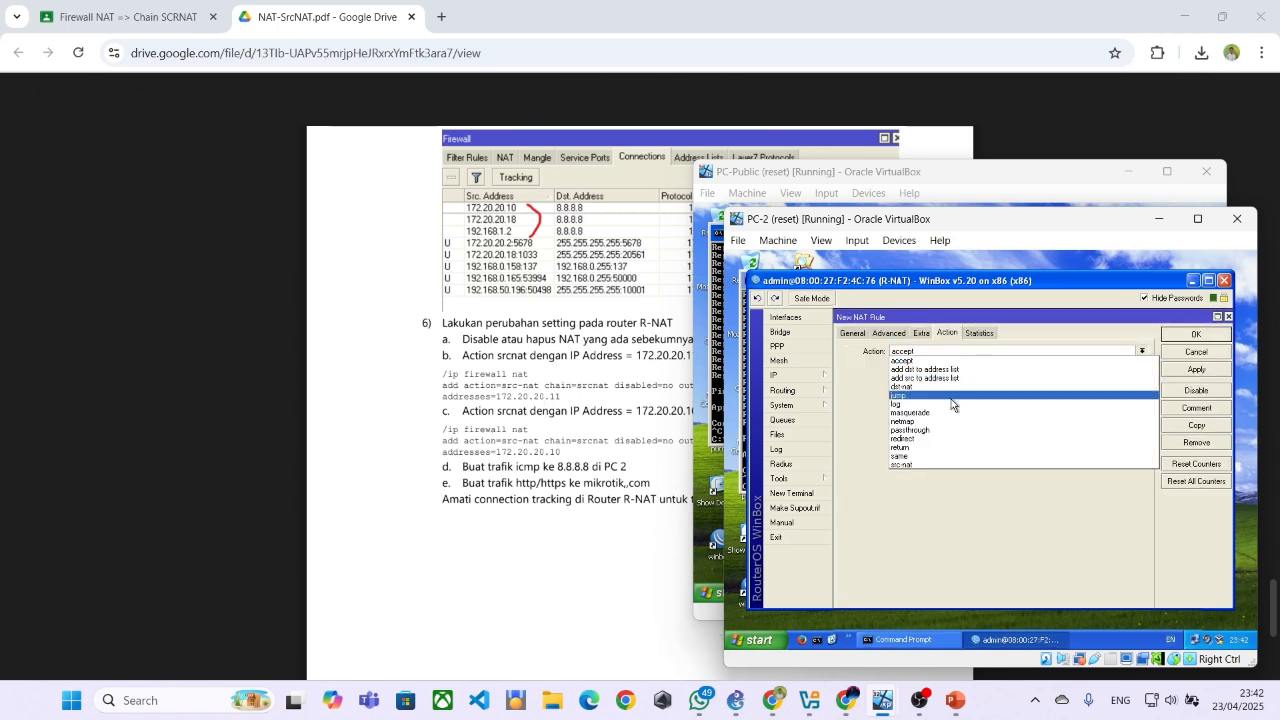
click(906, 465)
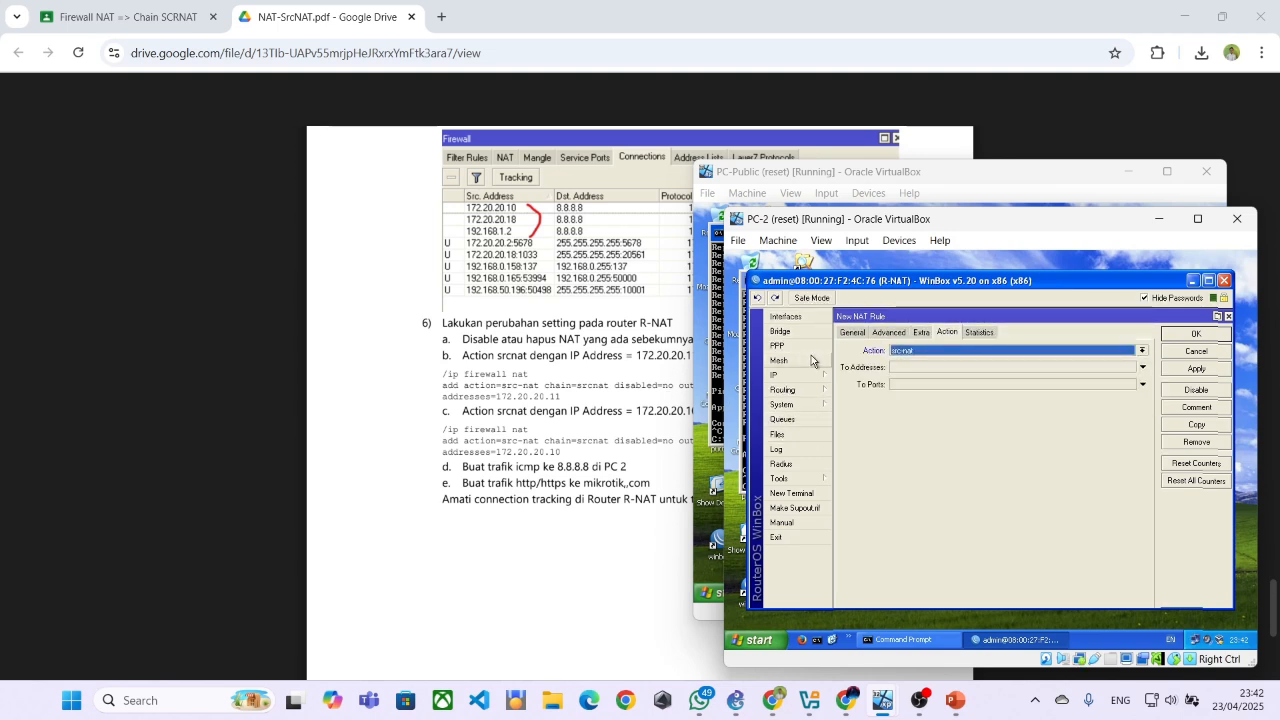
click(848, 334)
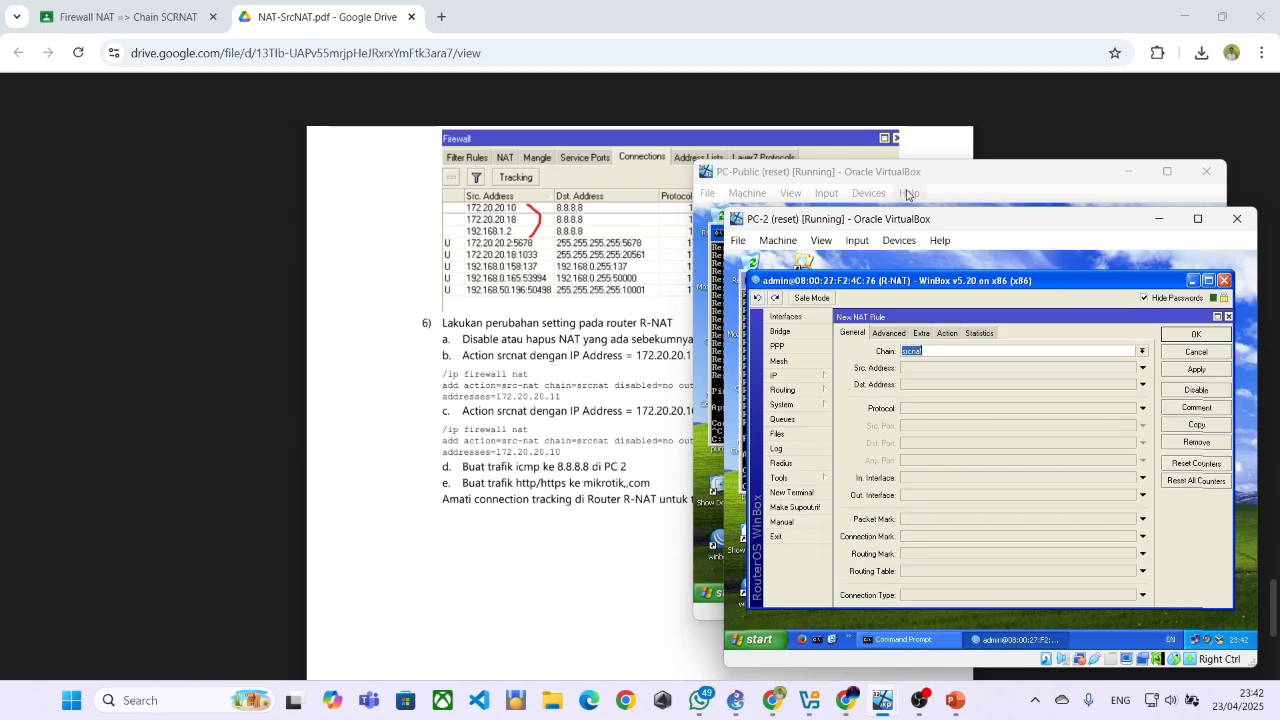
Rearrange the virtual machine windows beside the module and set the new rule's source address to 172.20.20.10
click(1121, 176)
click(1121, 176)
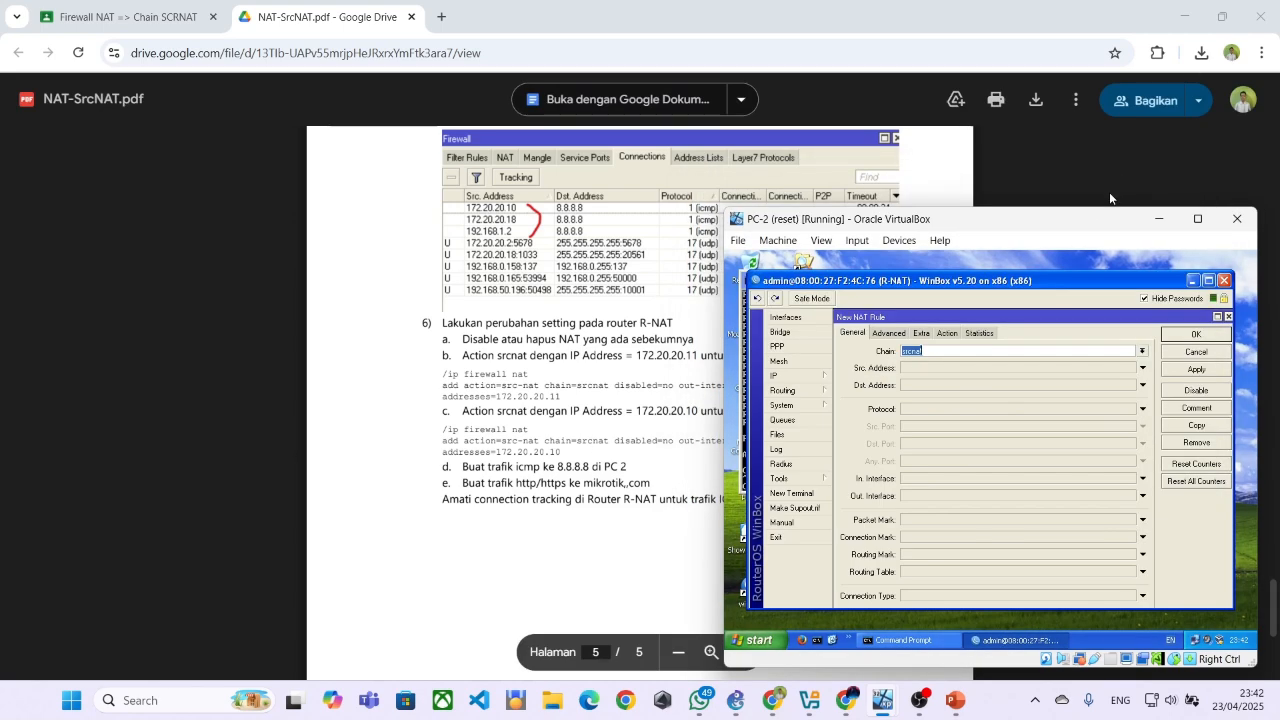
drag(1077, 226, 1112, 197)
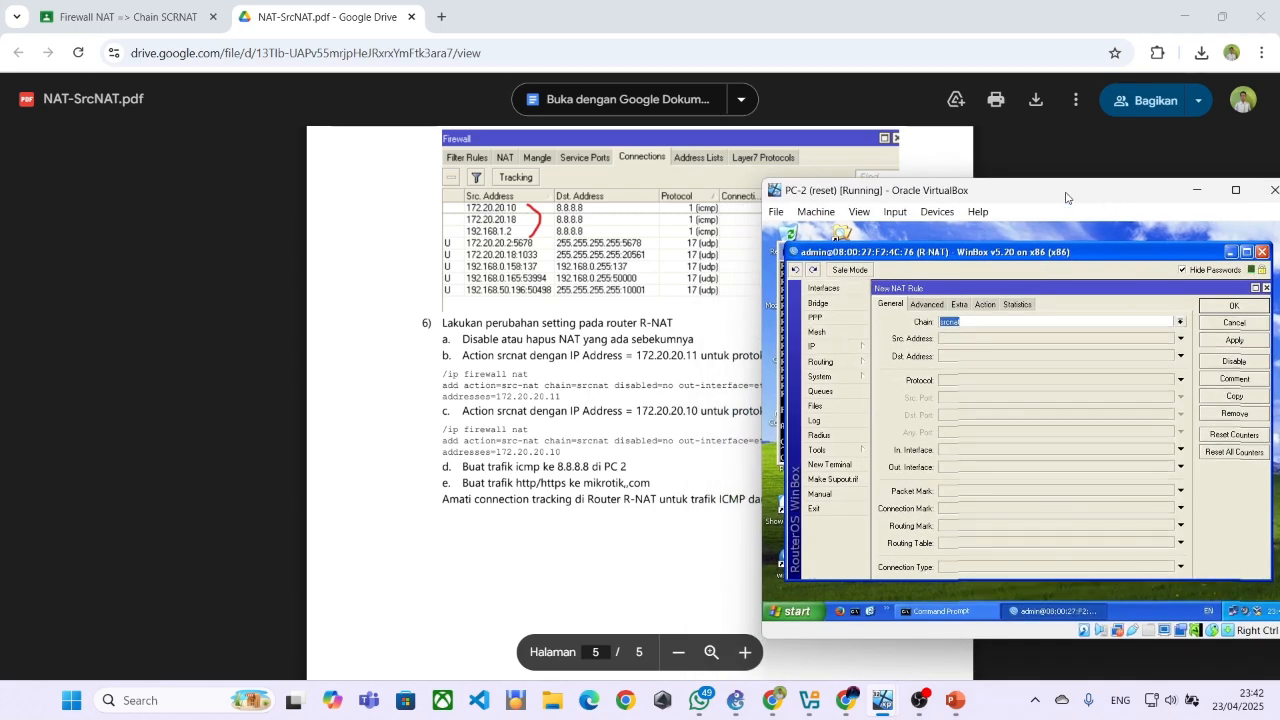
drag(1085, 195, 1078, 189)
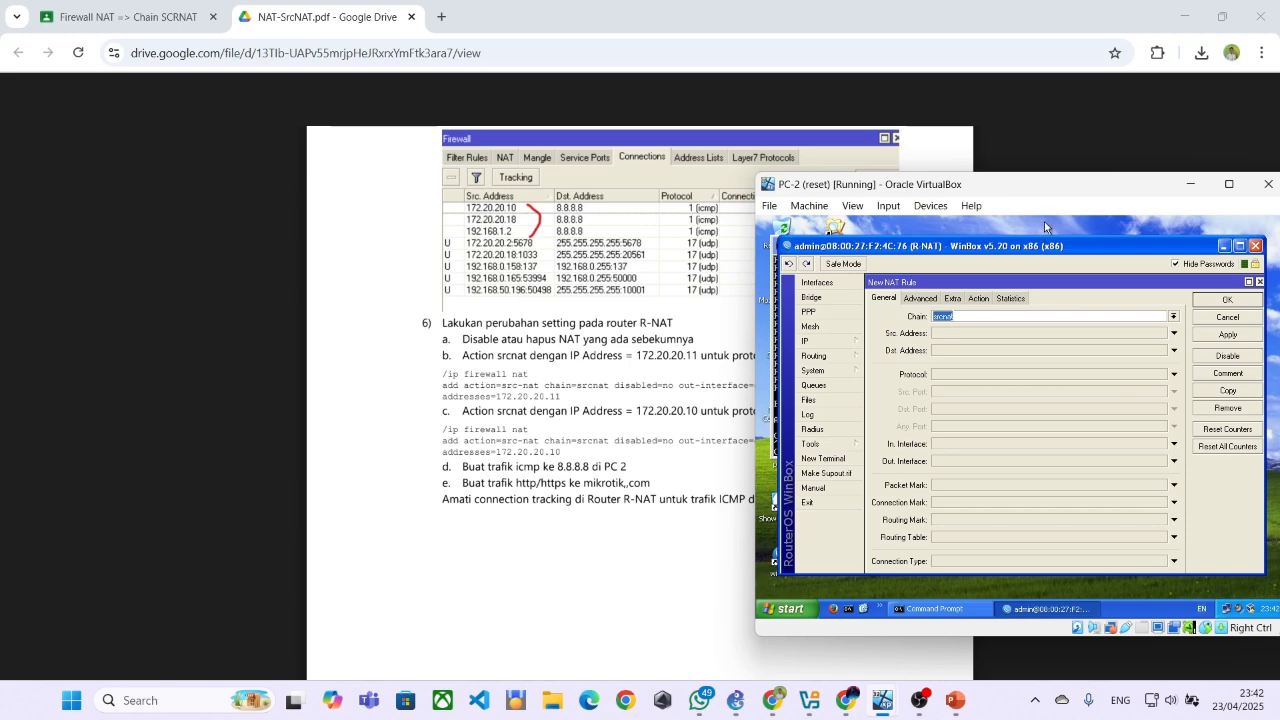
mouse_move(1046, 246)
mouse_down()
mouse_move(1019, 253)
mouse_move(1048, 222)
mouse_up()
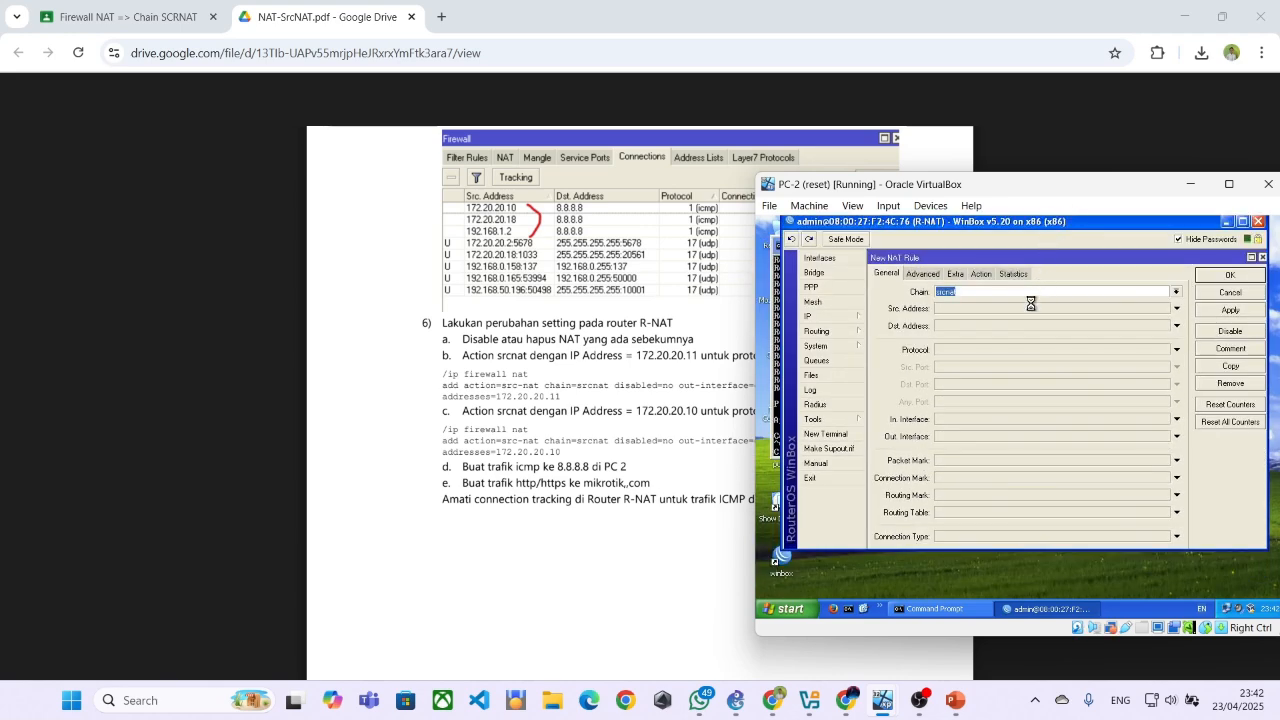
drag(1041, 262, 1037, 277)
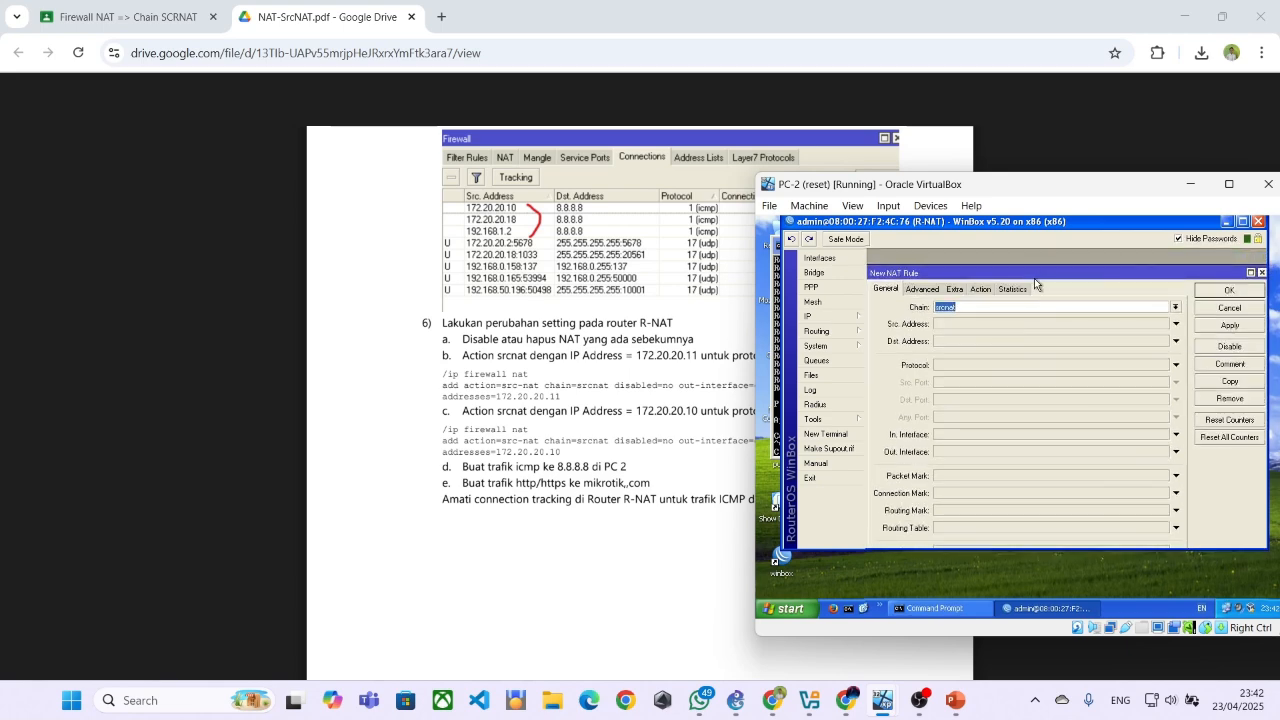
click(968, 325)
text(172.20.20.10)
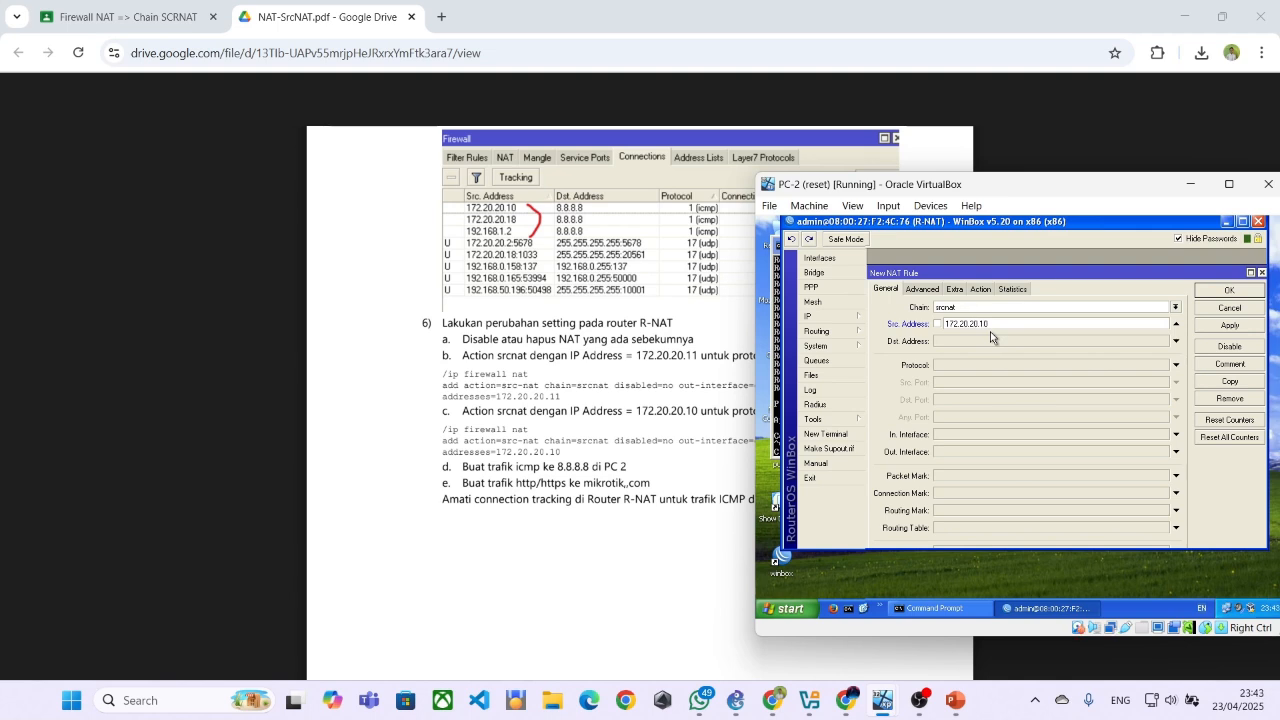
Set the new rule's protocol to icmp and negate it so the rule matches all non-ICMP traffic
drag(1098, 222, 1139, 242)
drag(1082, 184, 933, 510)
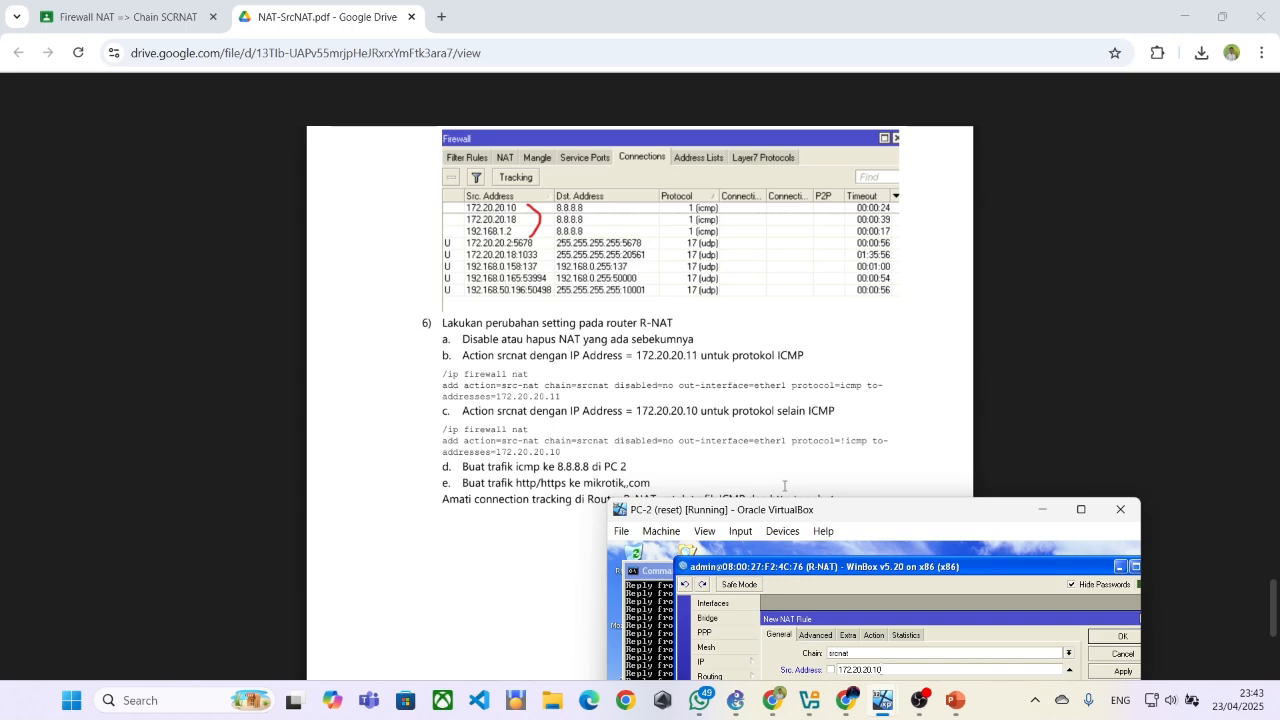
drag(825, 512, 932, 344)
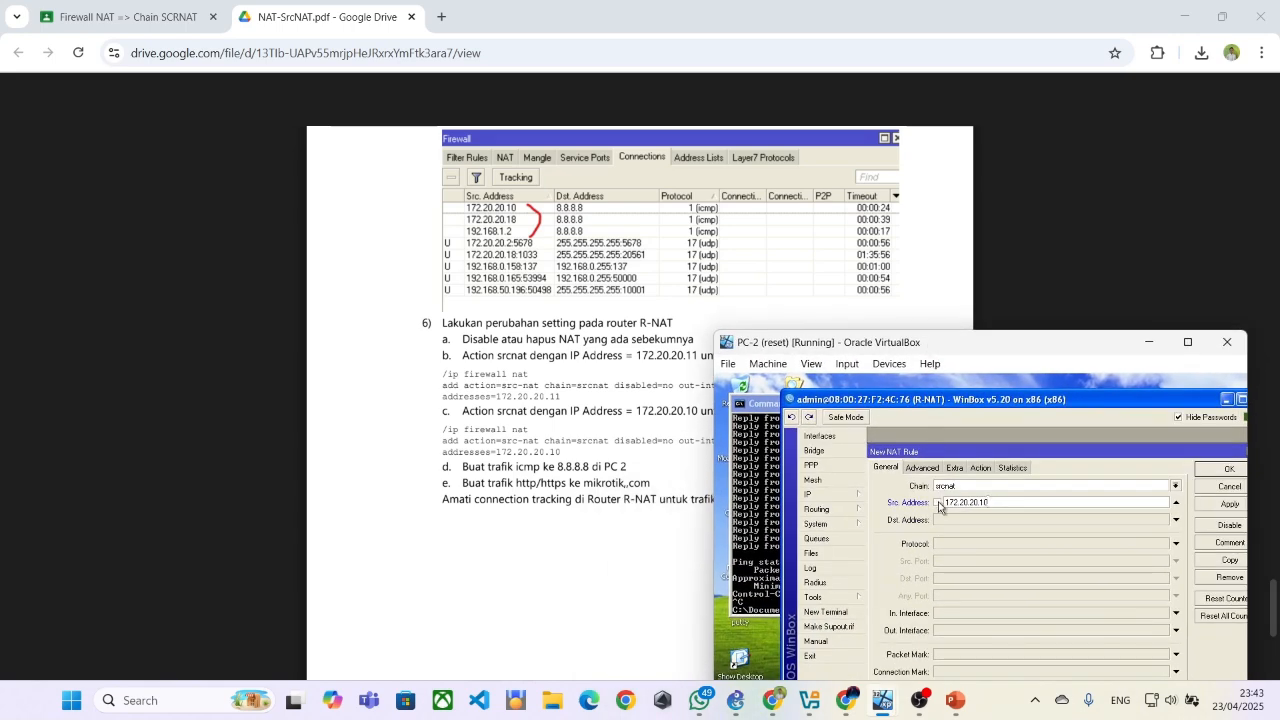
click(1177, 543)
click(1163, 543)
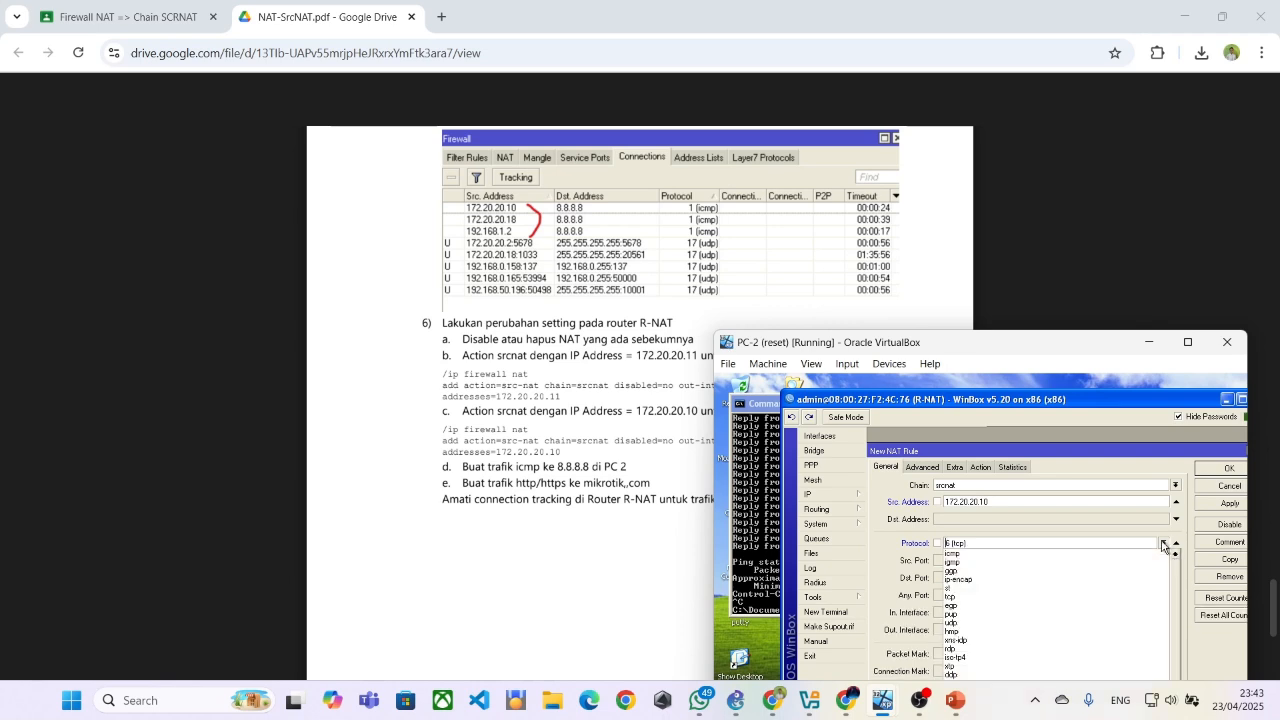
click(1018, 555)
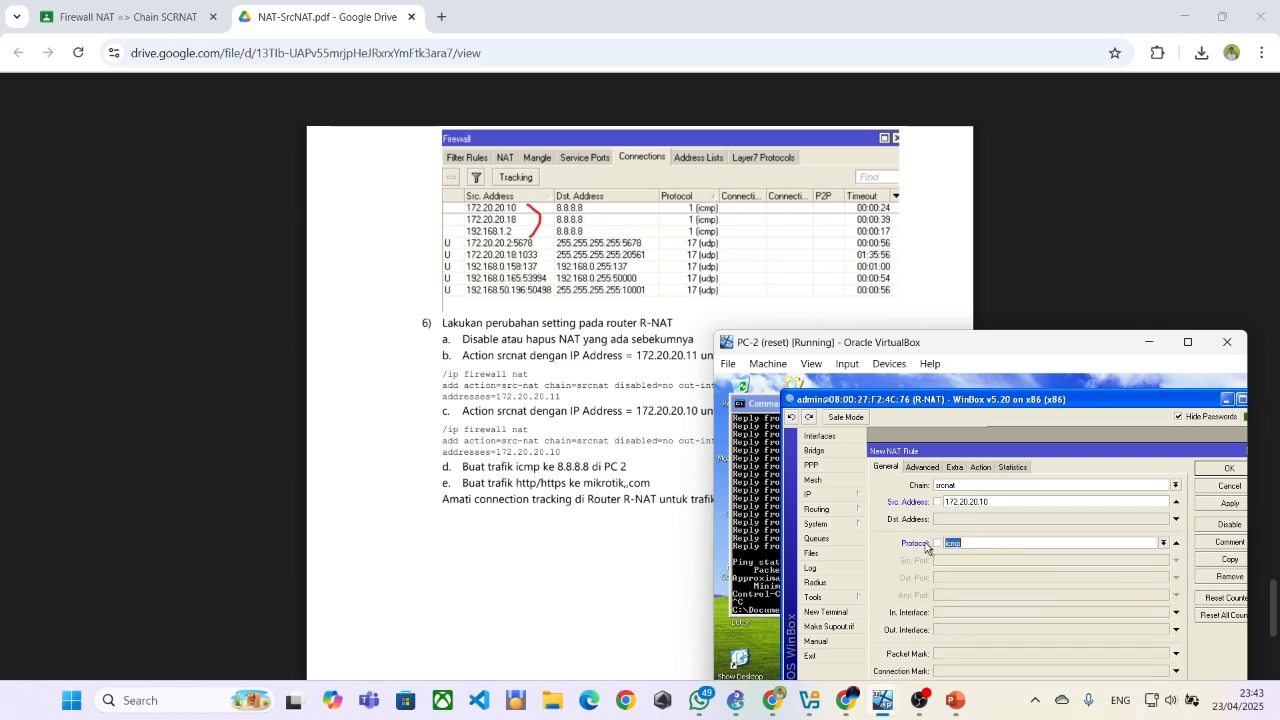
click(939, 543)
Try to save the new non-ICMP src-nat rule without an out interface
drag(1066, 405, 1030, 376)
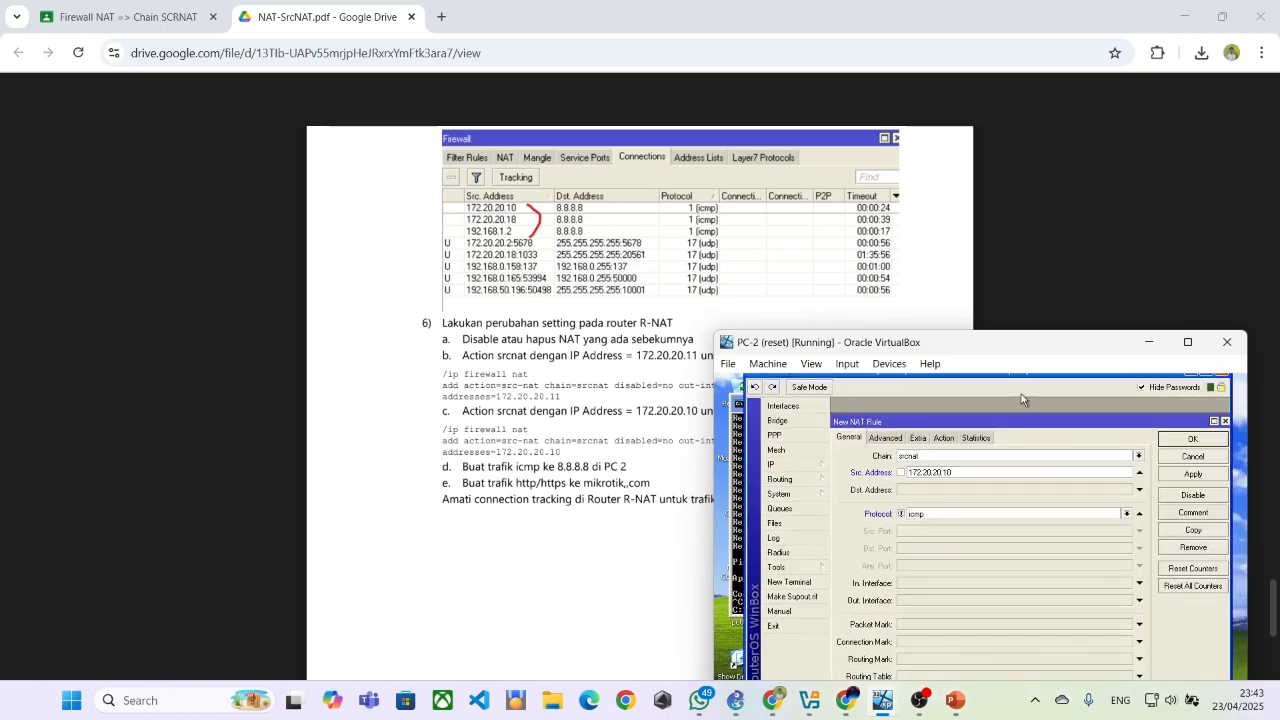
drag(1104, 345, 1114, 258)
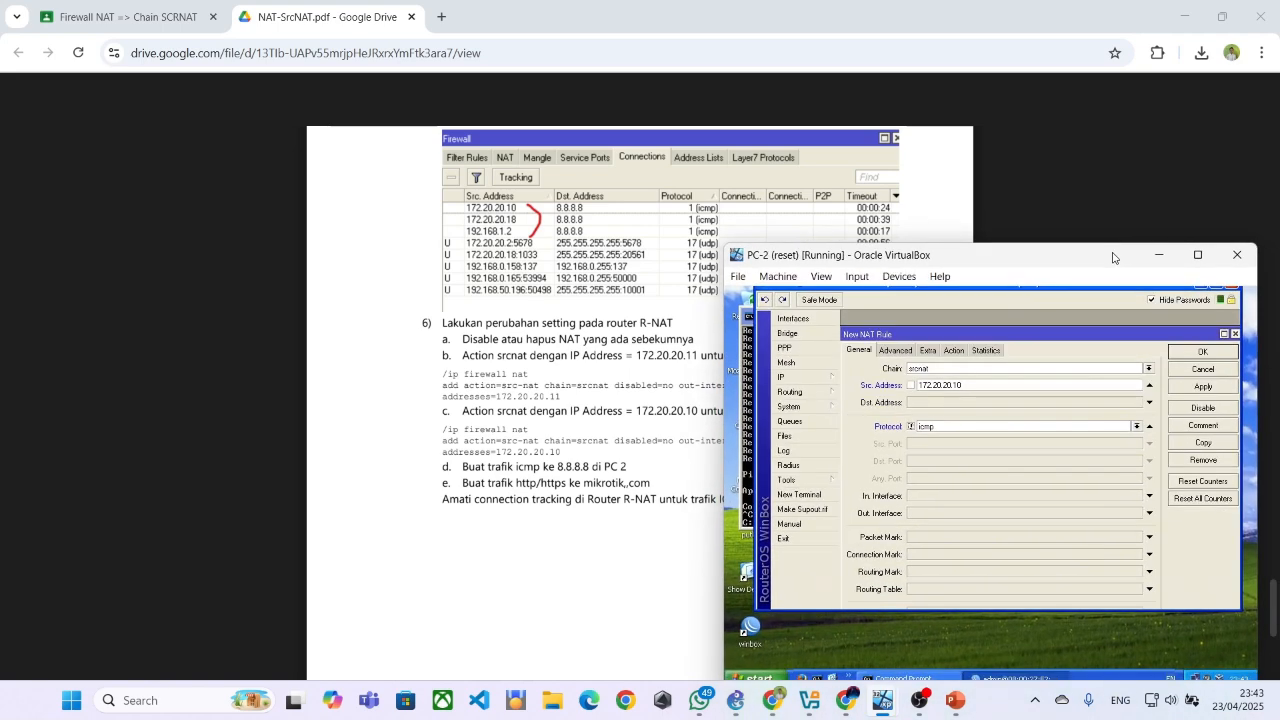
click(1224, 353)
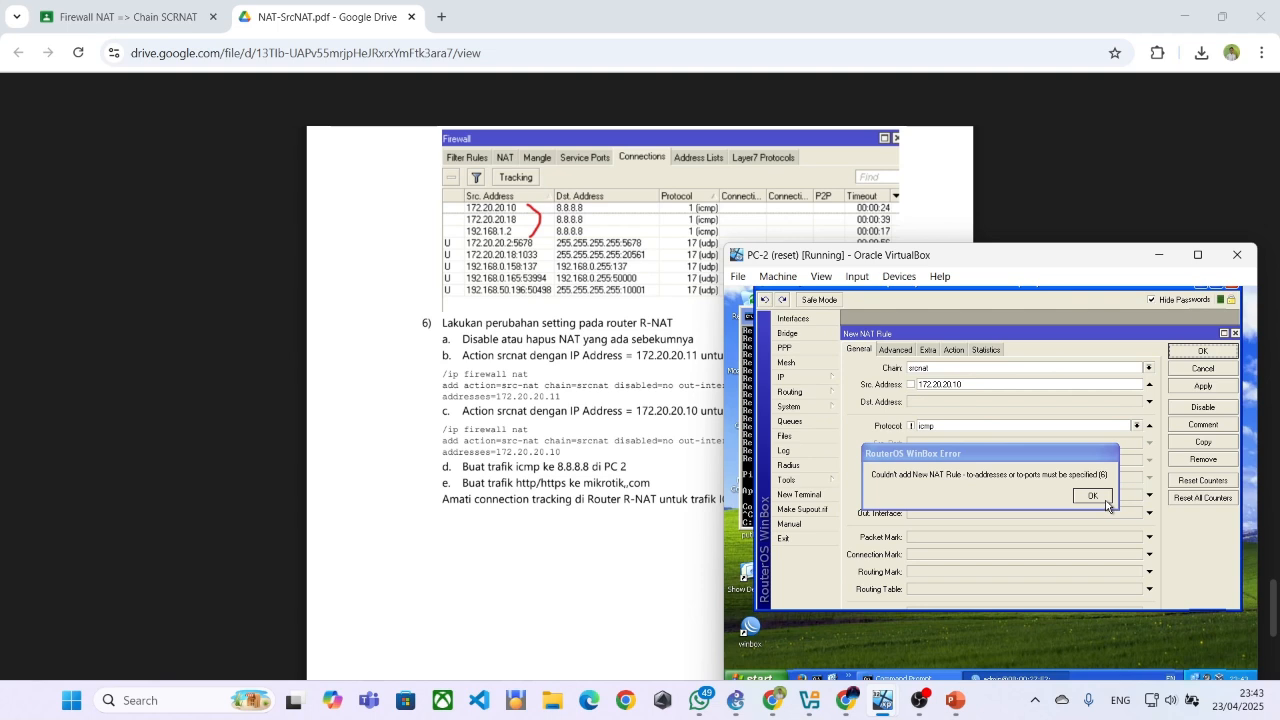
click(1104, 500)
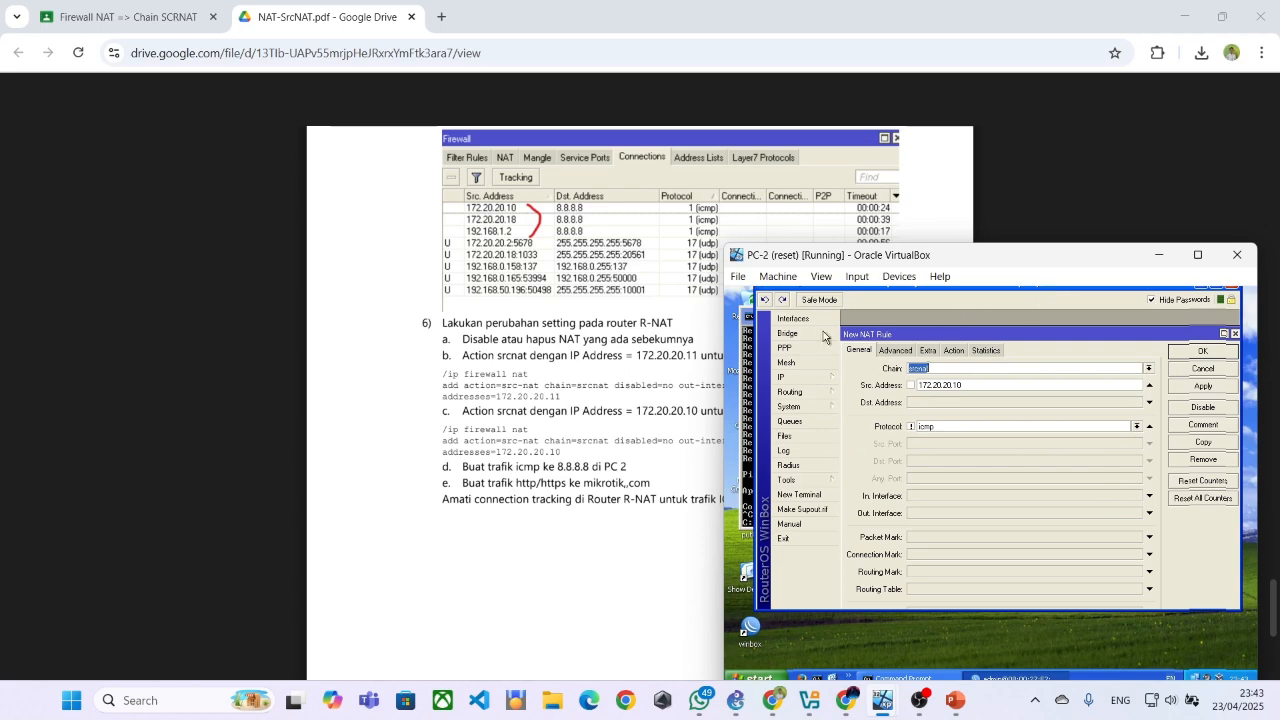
Set the non-ICMP rule's out interface to ether1, leaving its in interface empty, and try to save the rule
drag(1120, 263, 1013, 482)
drag(906, 481, 1020, 345)
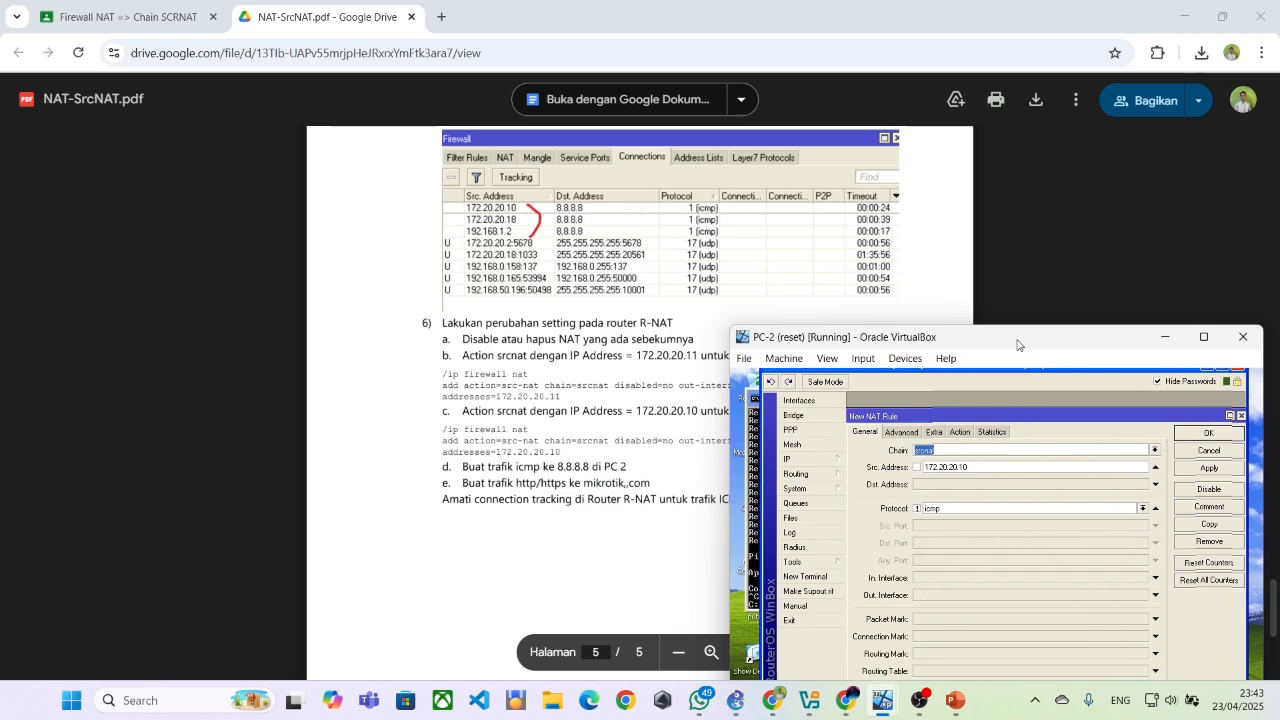
click(970, 578)
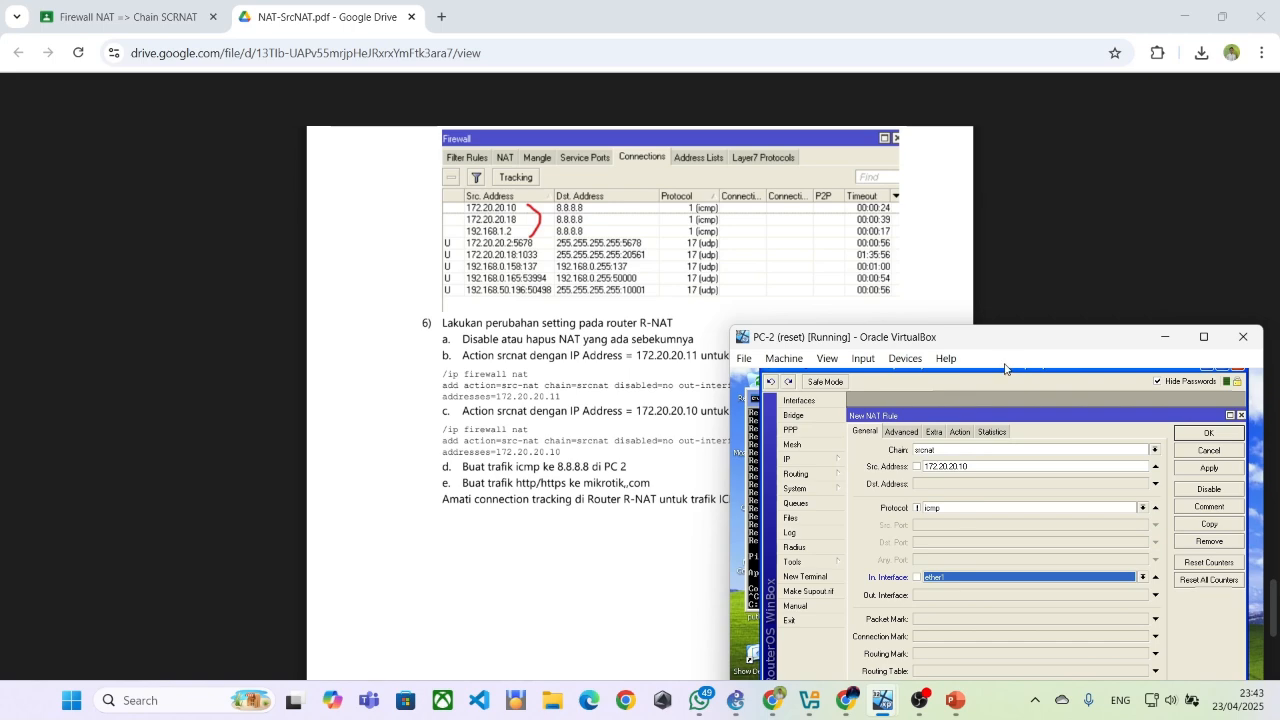
click(1156, 579)
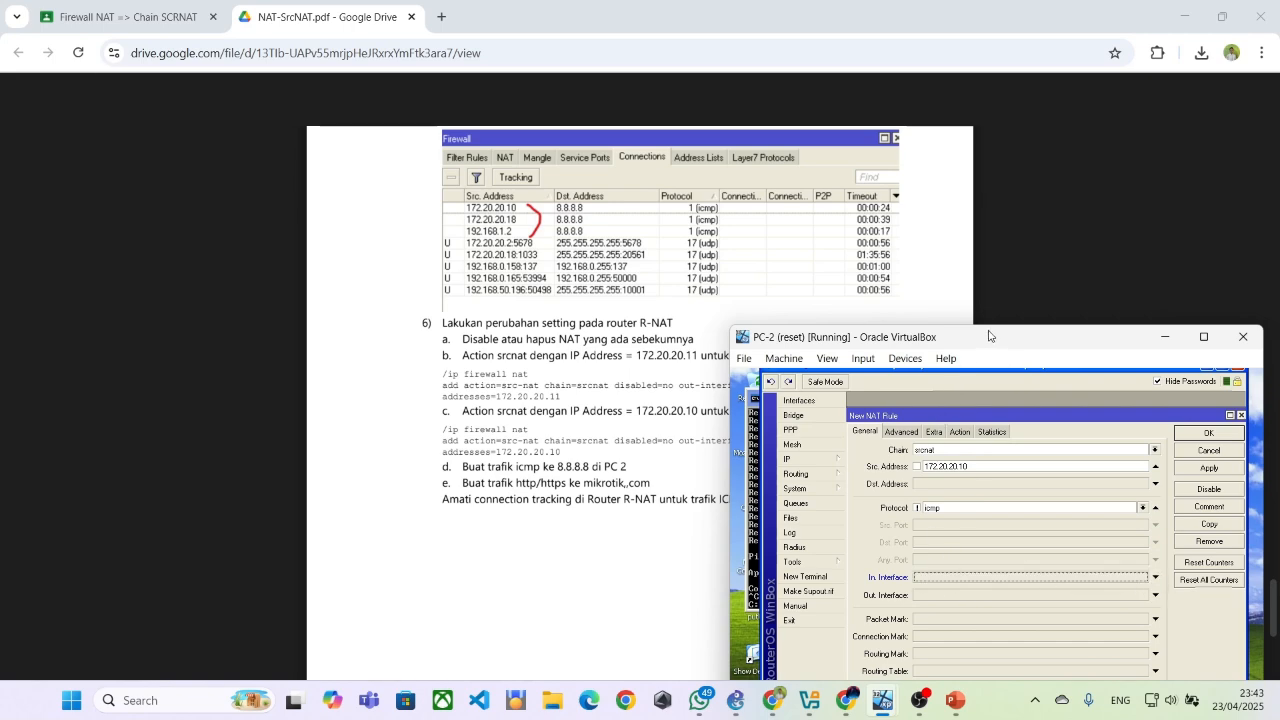
drag(989, 336, 1106, 240)
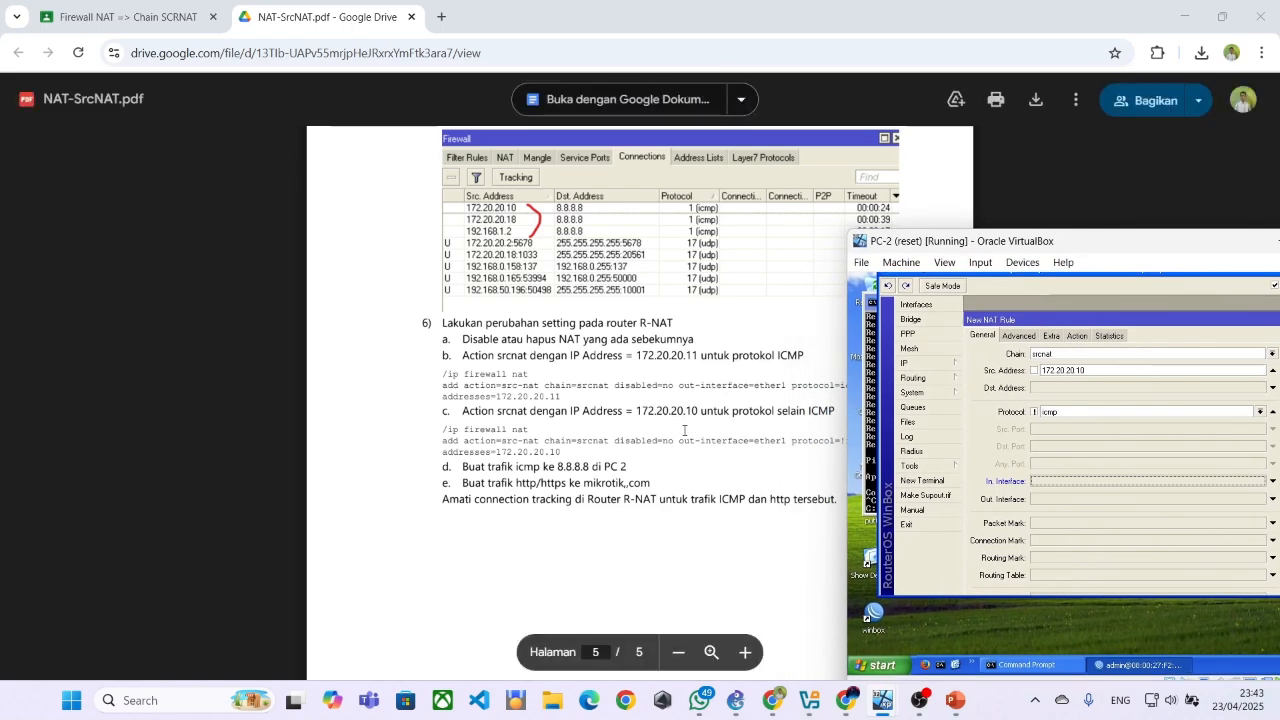
click(1042, 498)
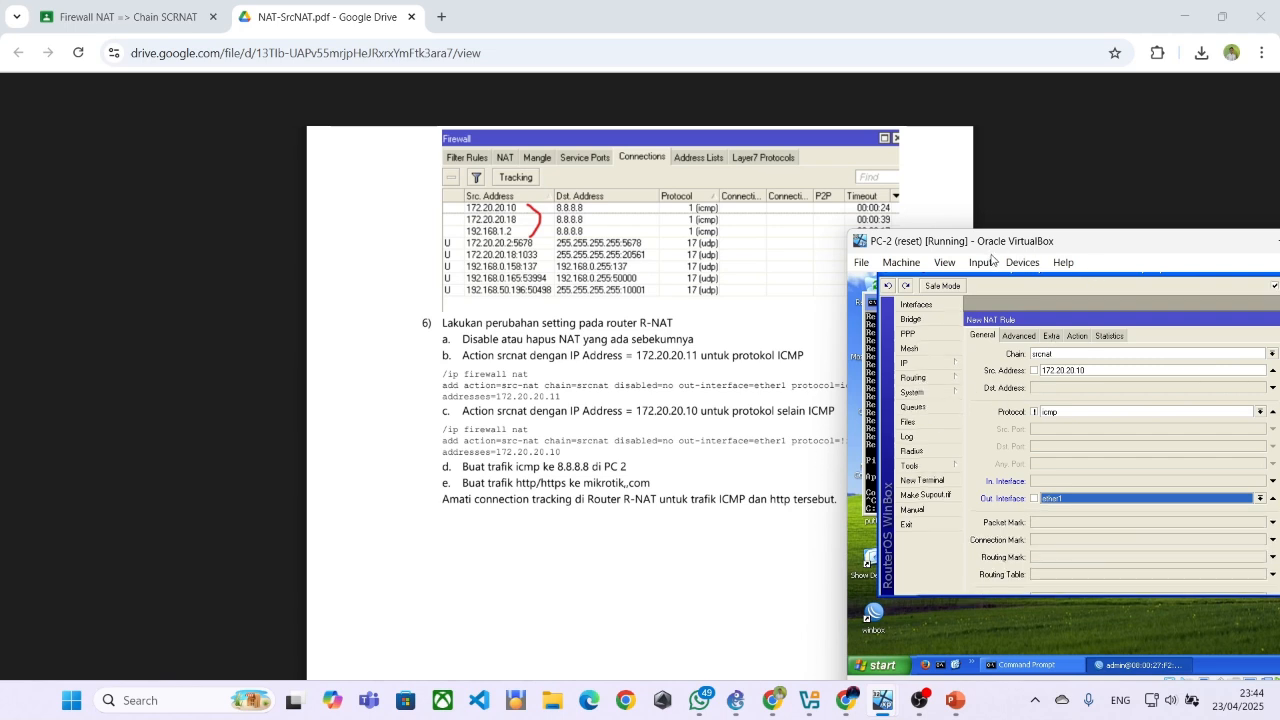
click(1067, 262)
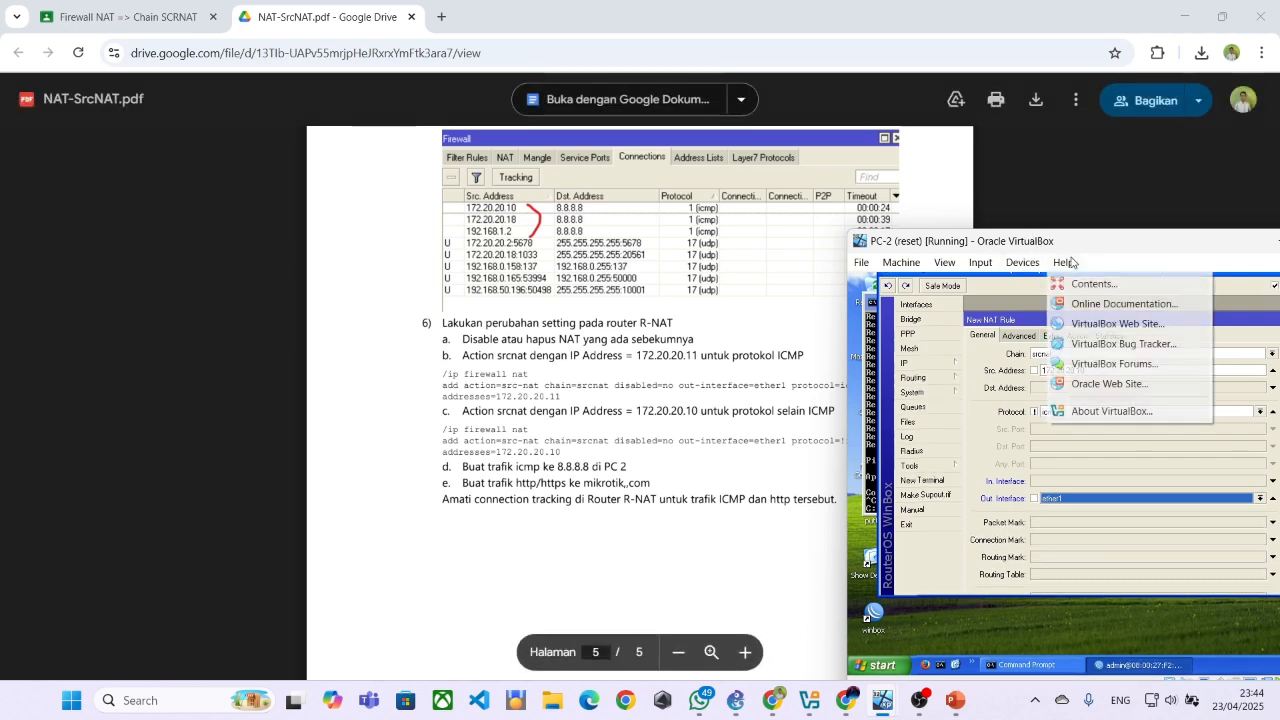
drag(1070, 244, 993, 213)
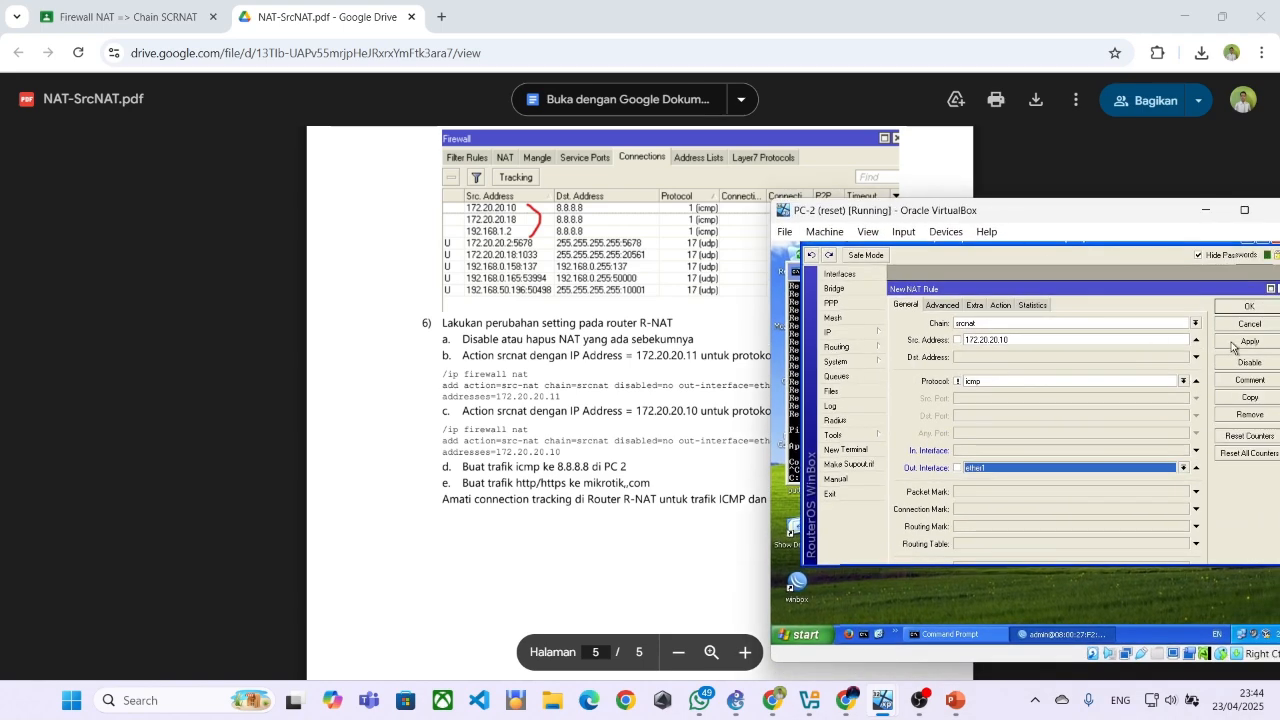
click(1238, 308)
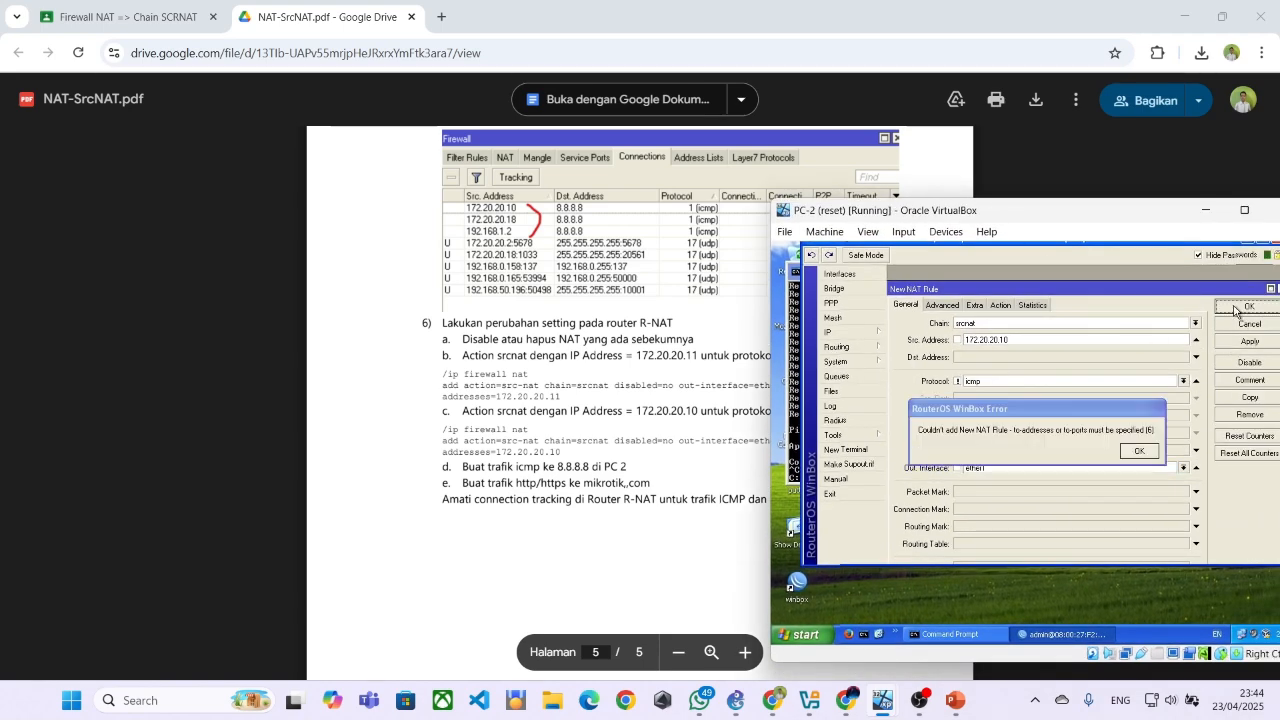
click(1139, 452)
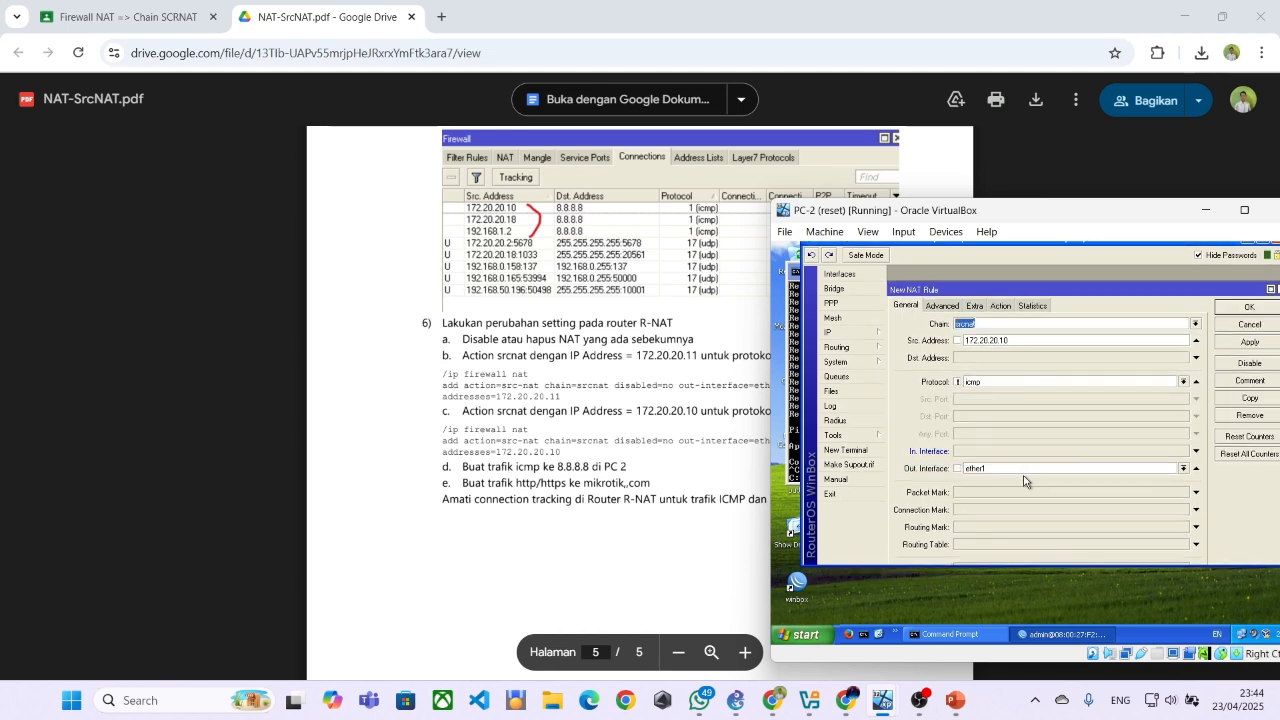
Try to save the non-ICMP rule with a plain, non-negated ether1 out interface and no to-address
click(958, 467)
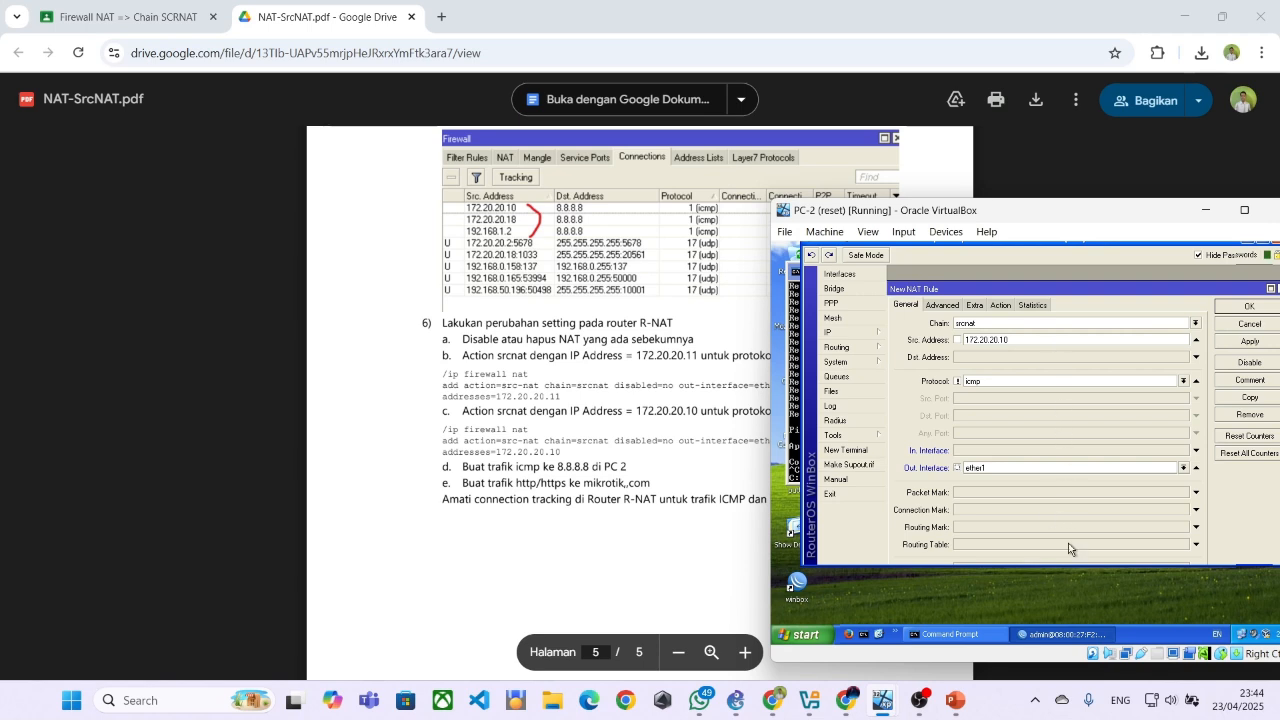
click(1240, 307)
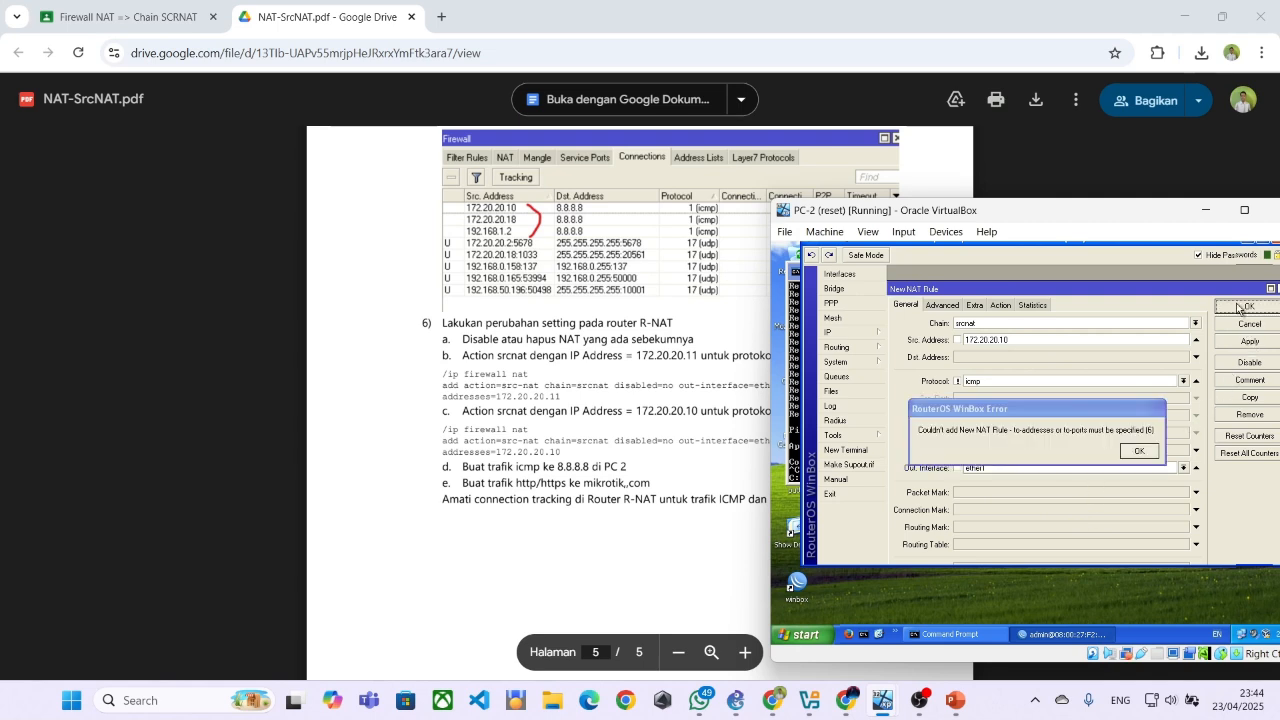
click(1155, 452)
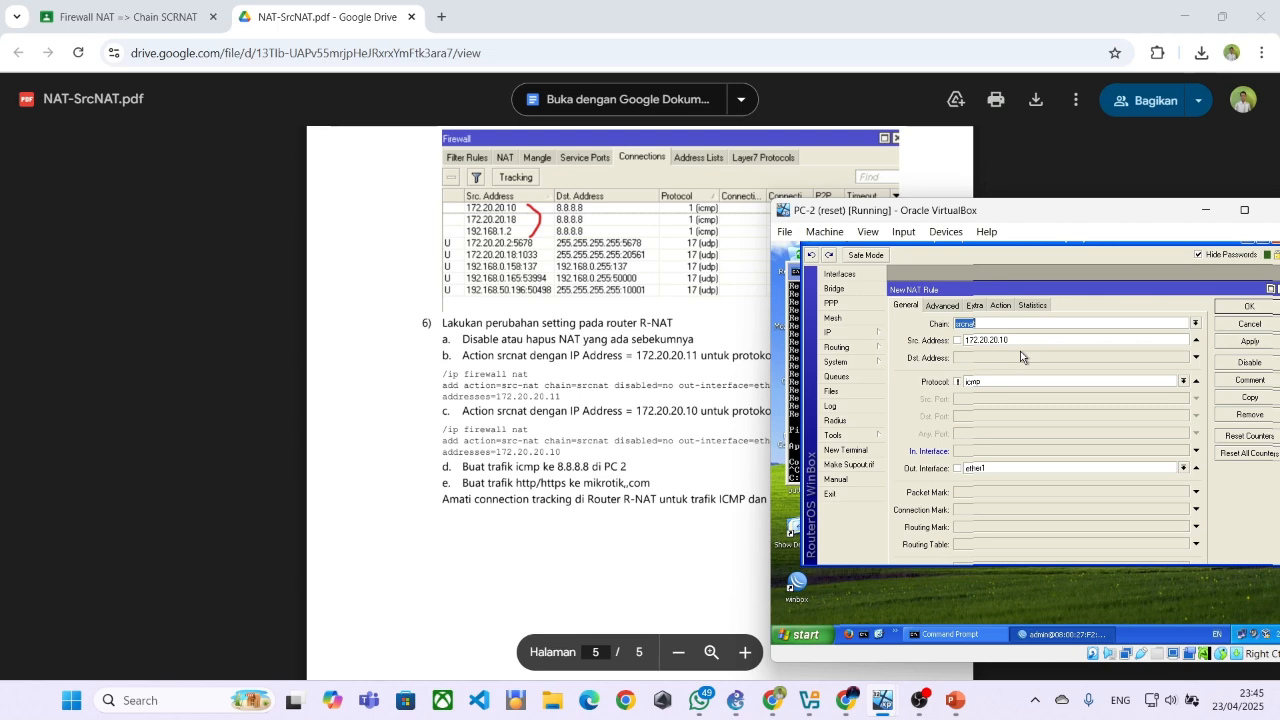
Set the to-address of the non-ICMP rule's src-nat action to 172.20.20.10, as given in the module
click(1001, 306)
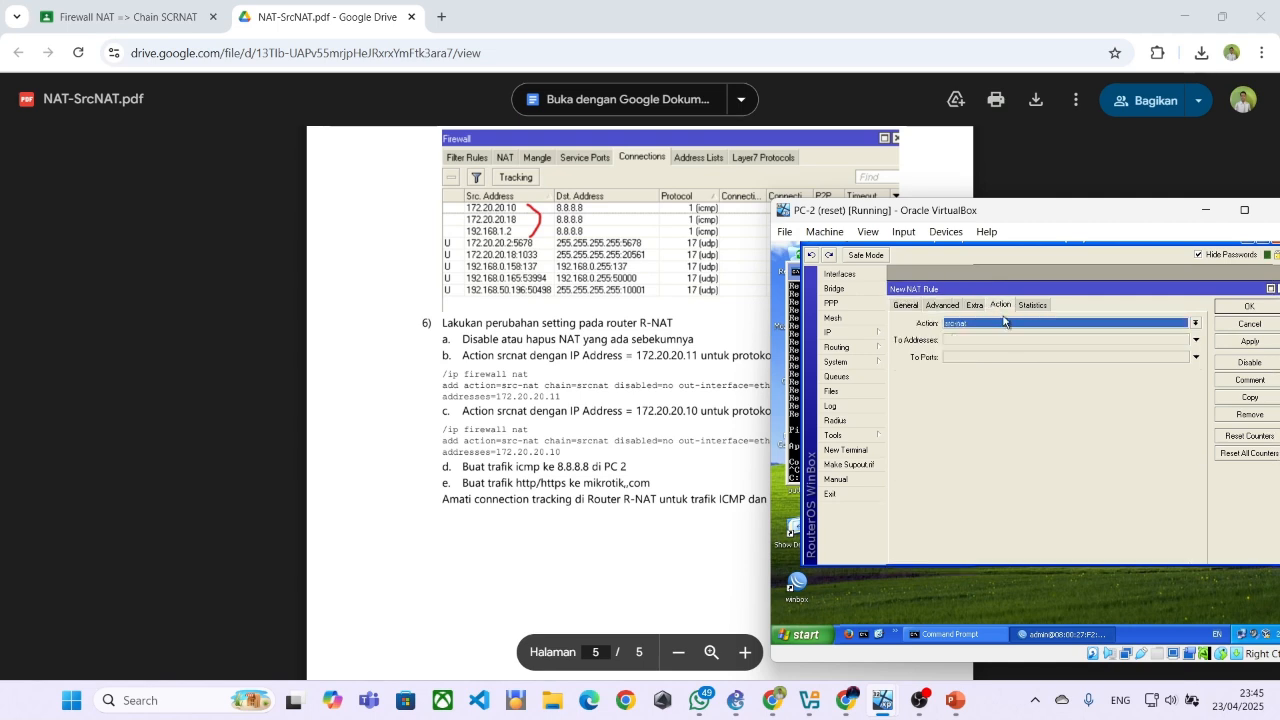
click(980, 340)
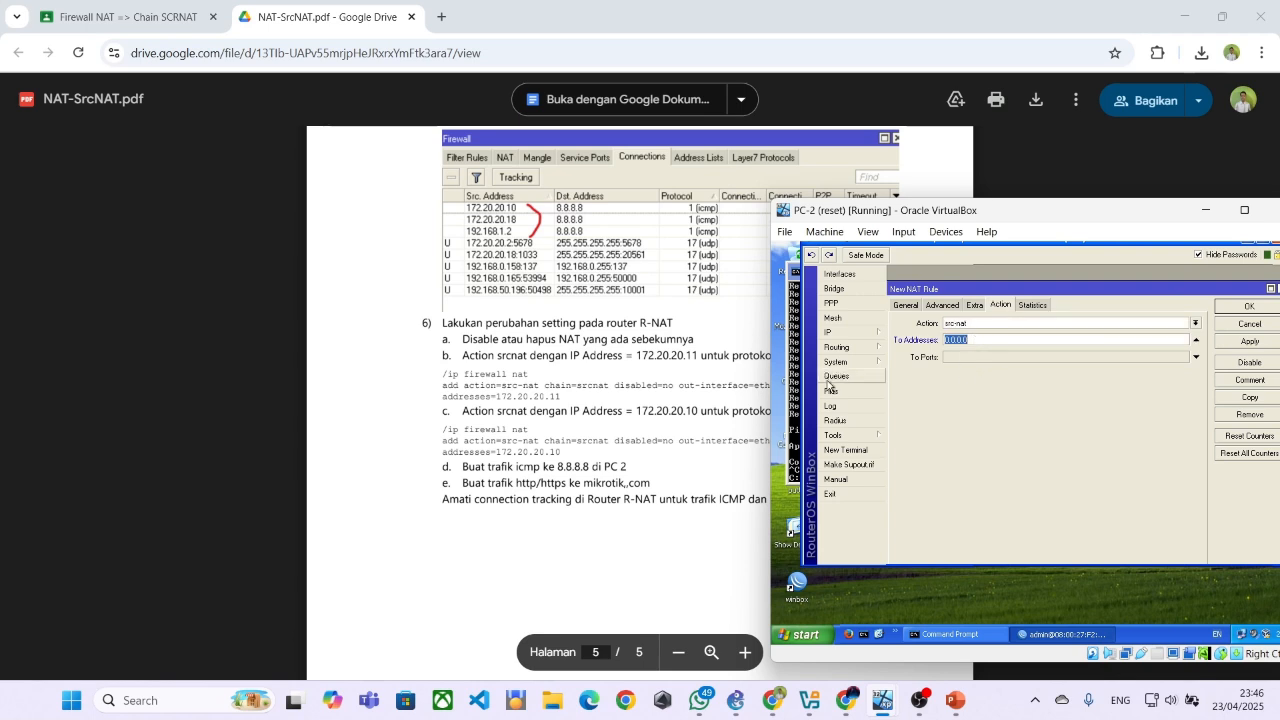
text(172.2)
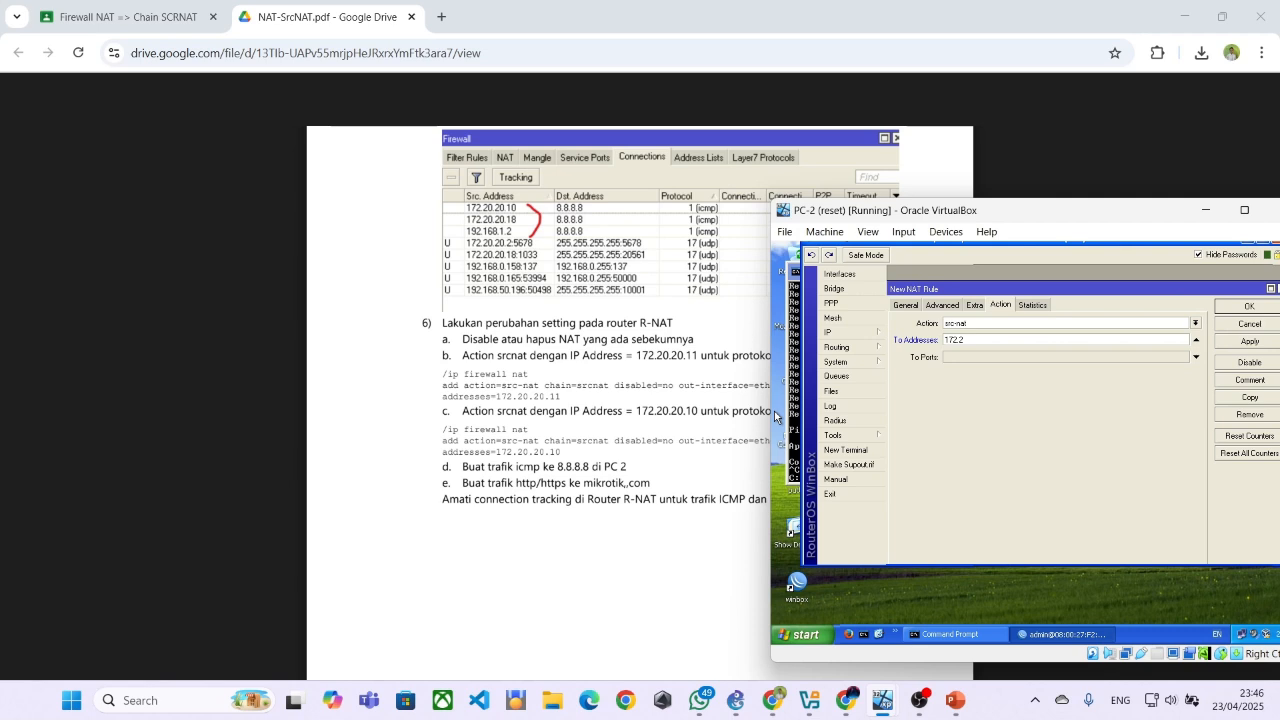
text(0.20.10)
Clear the source address from the non-ICMP rule and save the rule
click(896, 305)
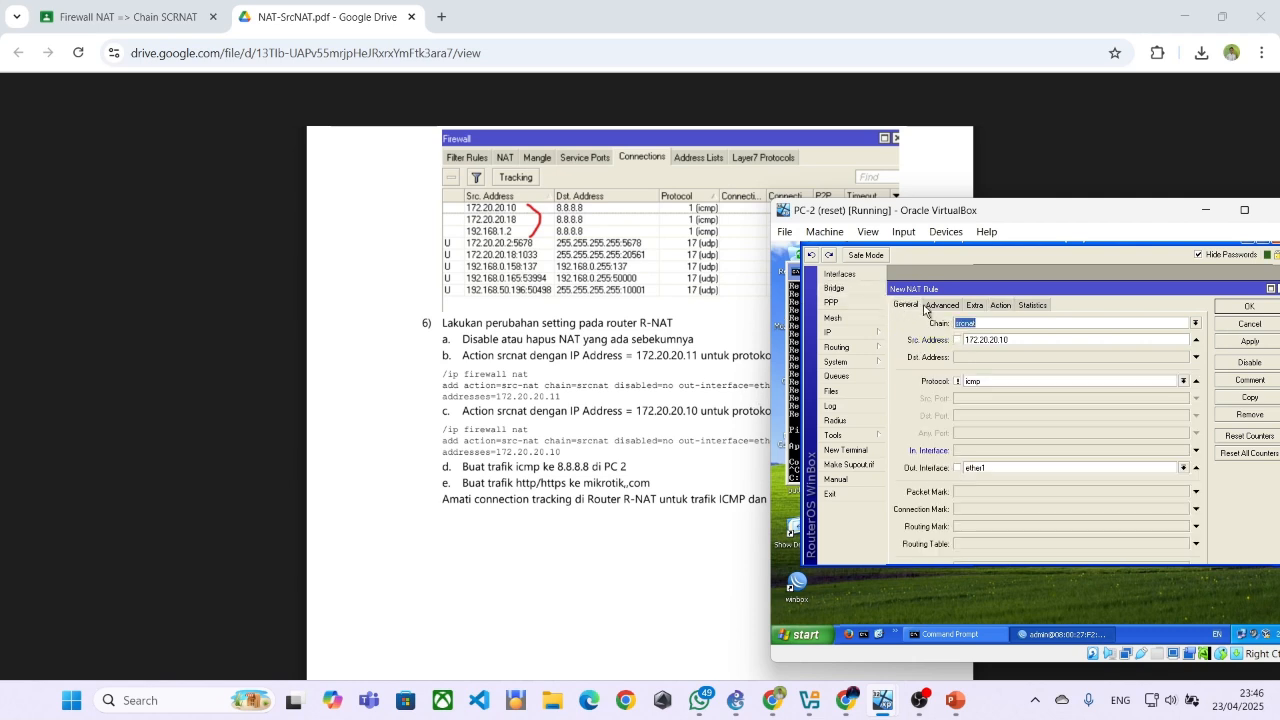
click(1197, 342)
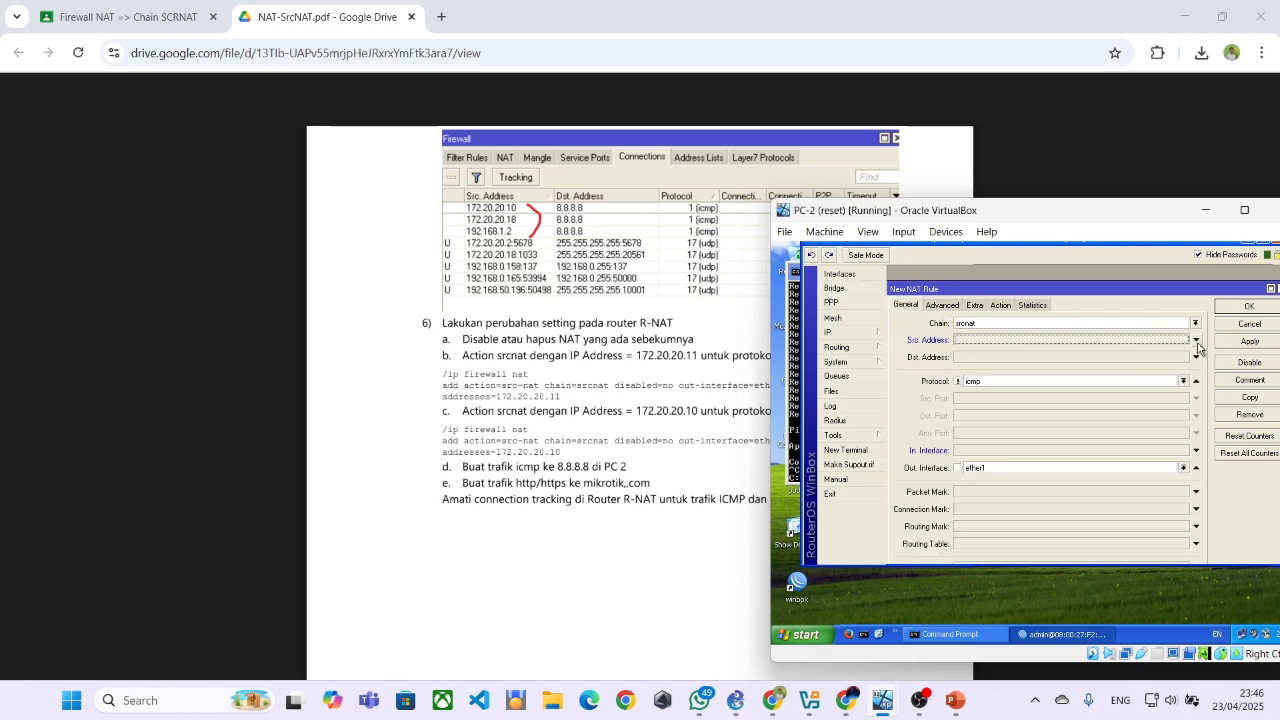
click(945, 308)
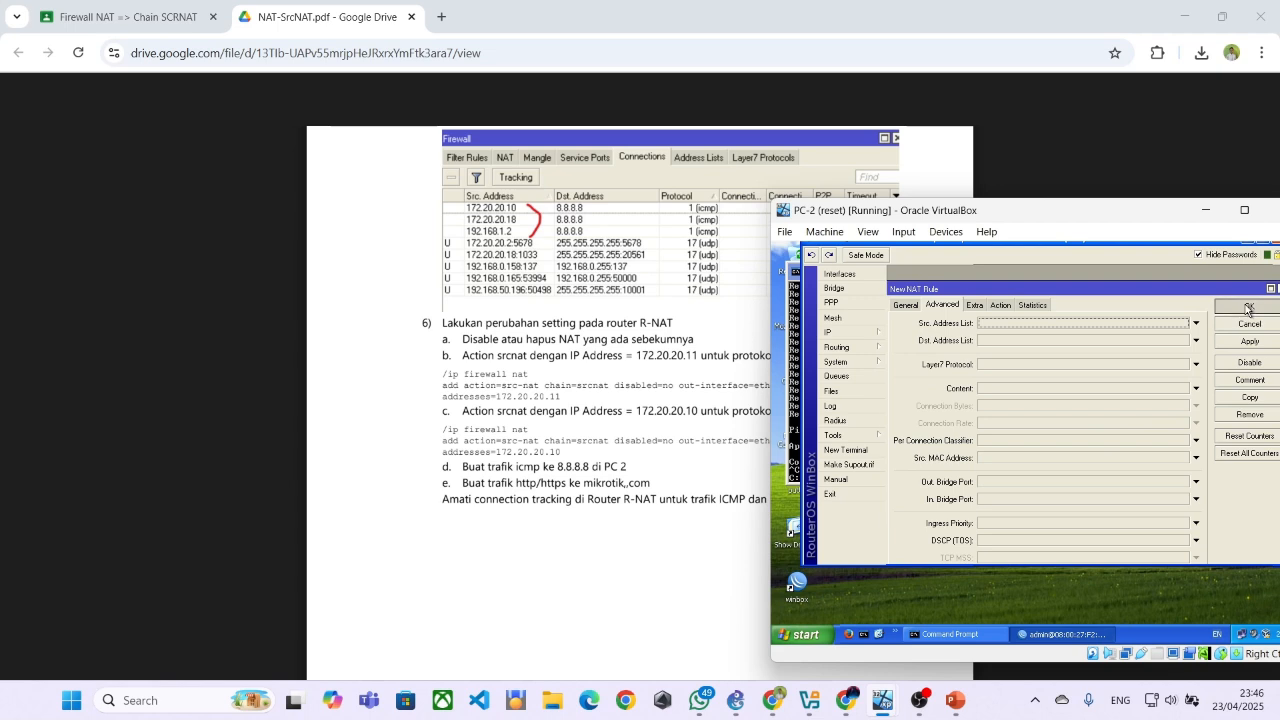
click(1248, 309)
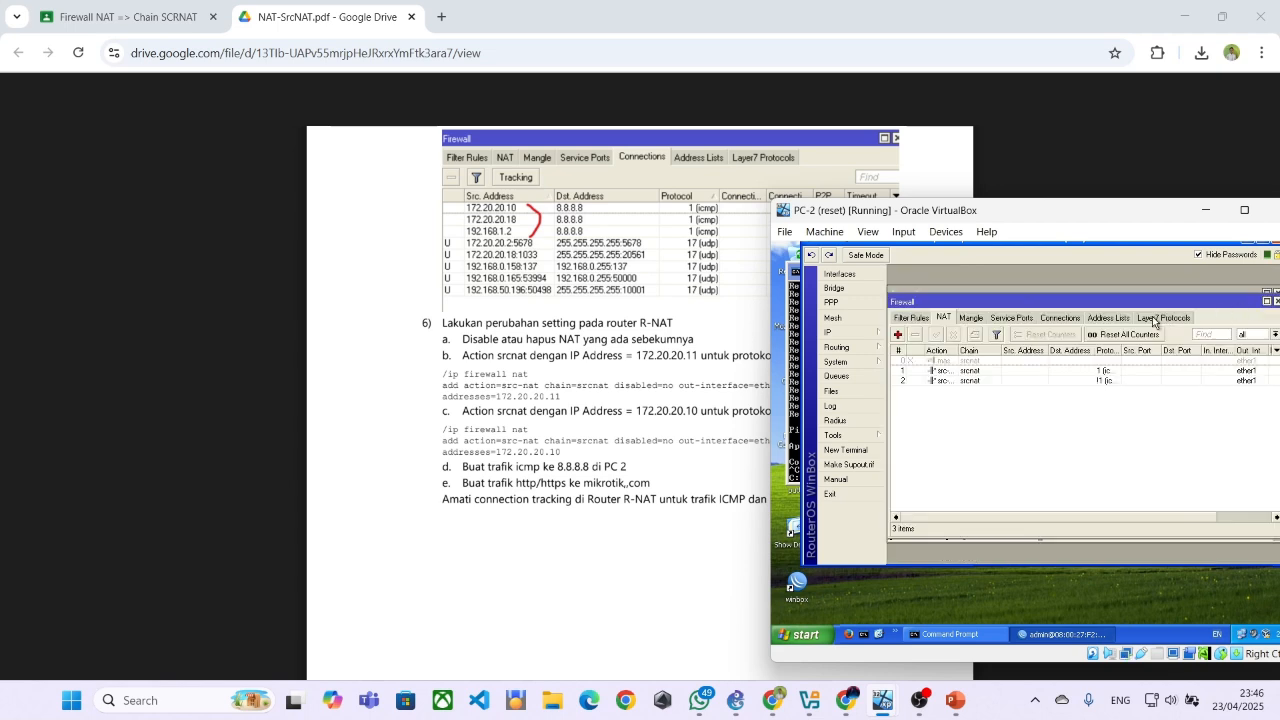
Disable the non-ICMP src-nat rule in the NAT list so only the ICMP rule is active
click(957, 381)
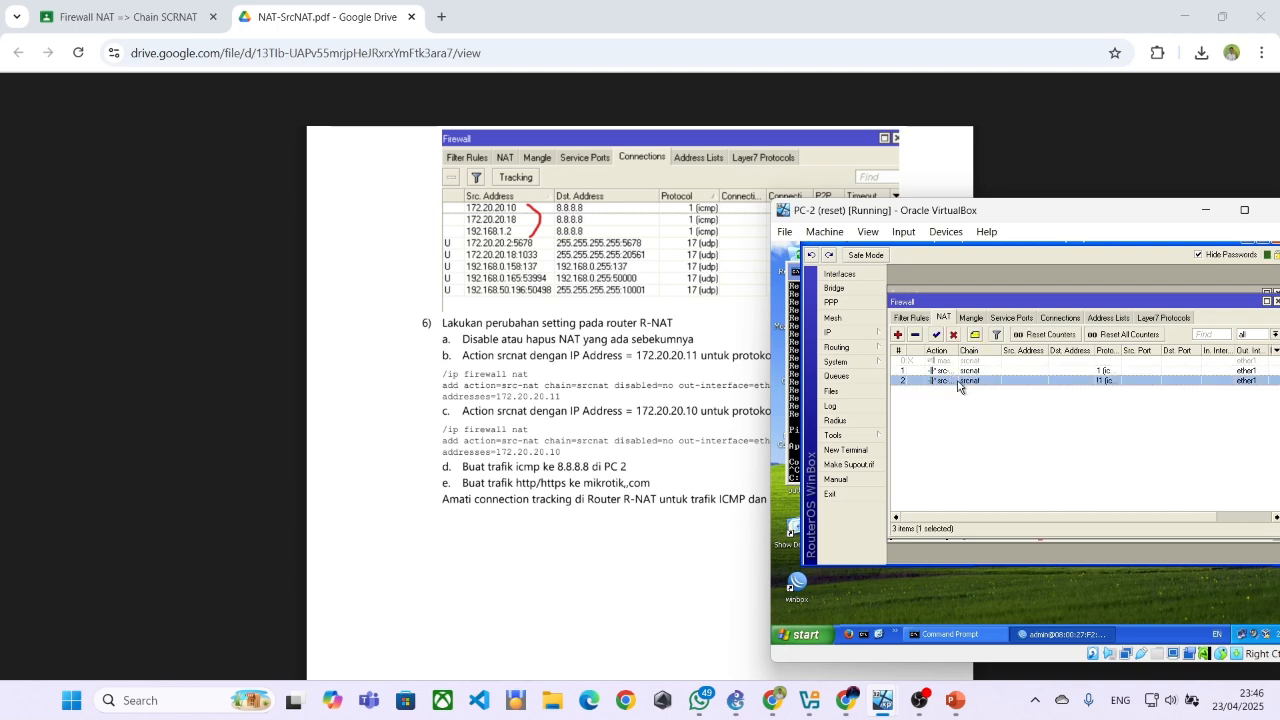
right_click(959, 386)
click(945, 372)
click(953, 335)
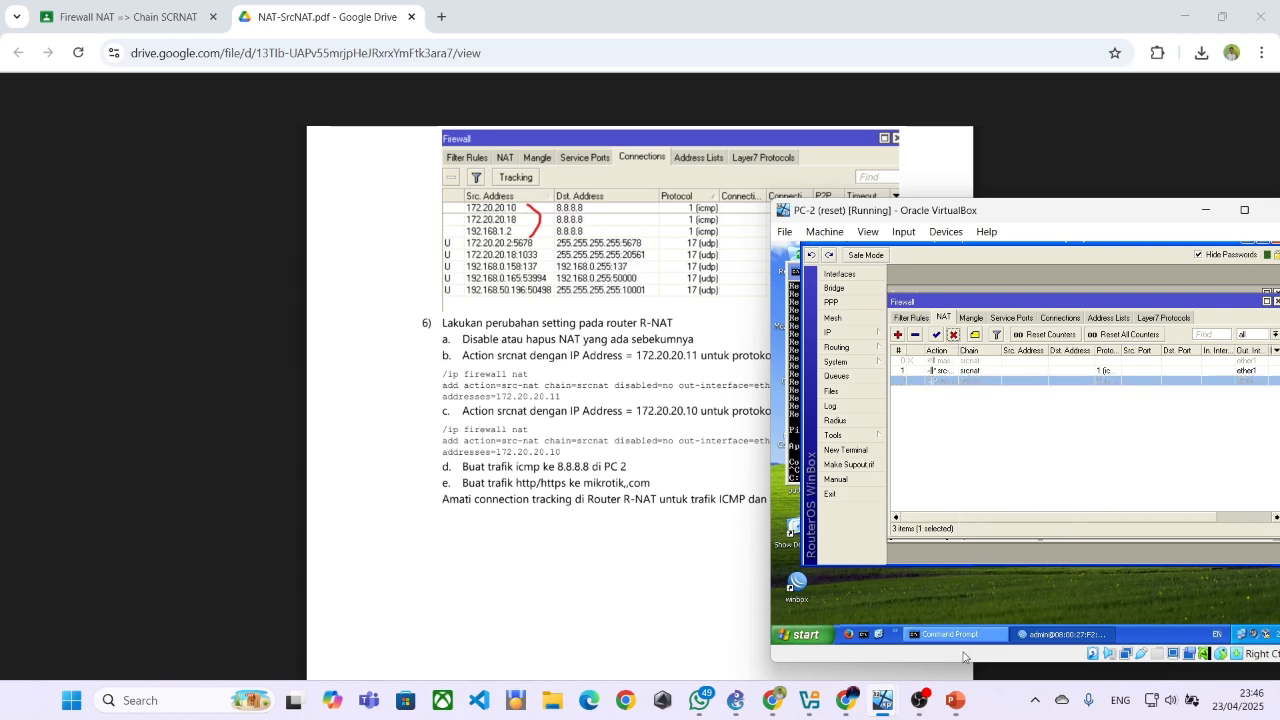
Ping 8.8.8.8 from PC-2's Command Prompt to test the ICMP rule on its own
mouse_move(915, 700)
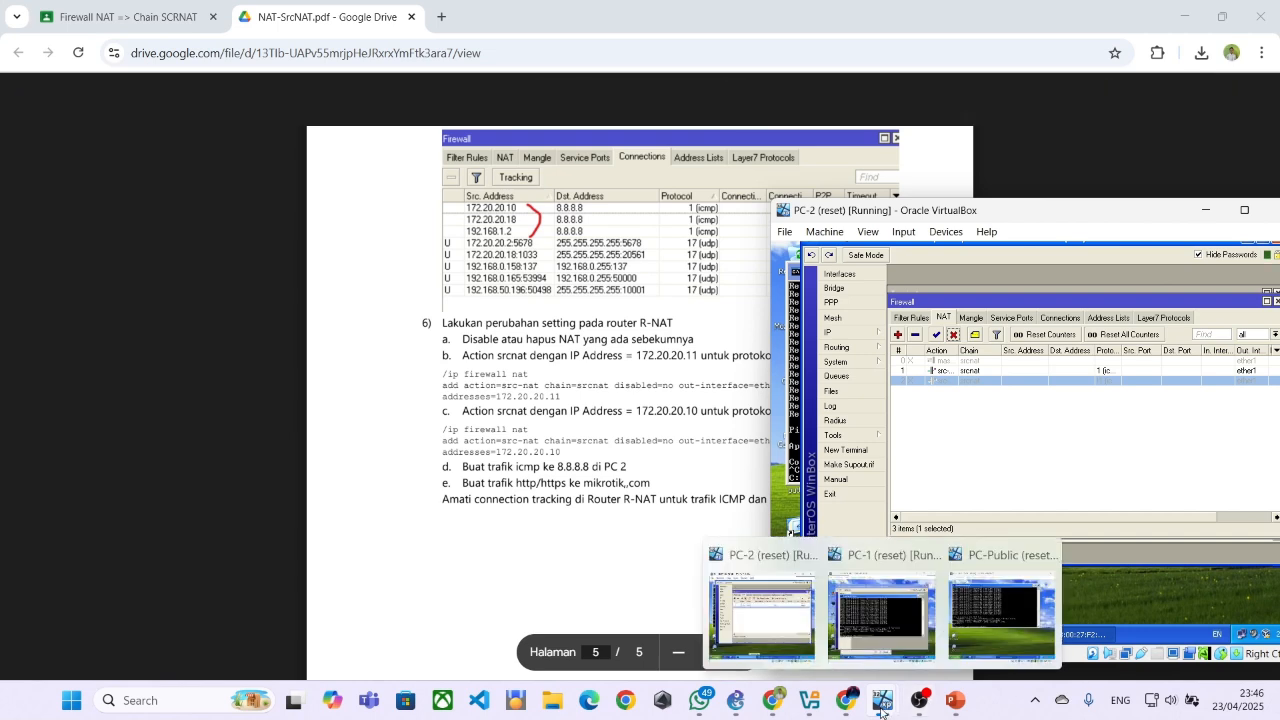
click(758, 605)
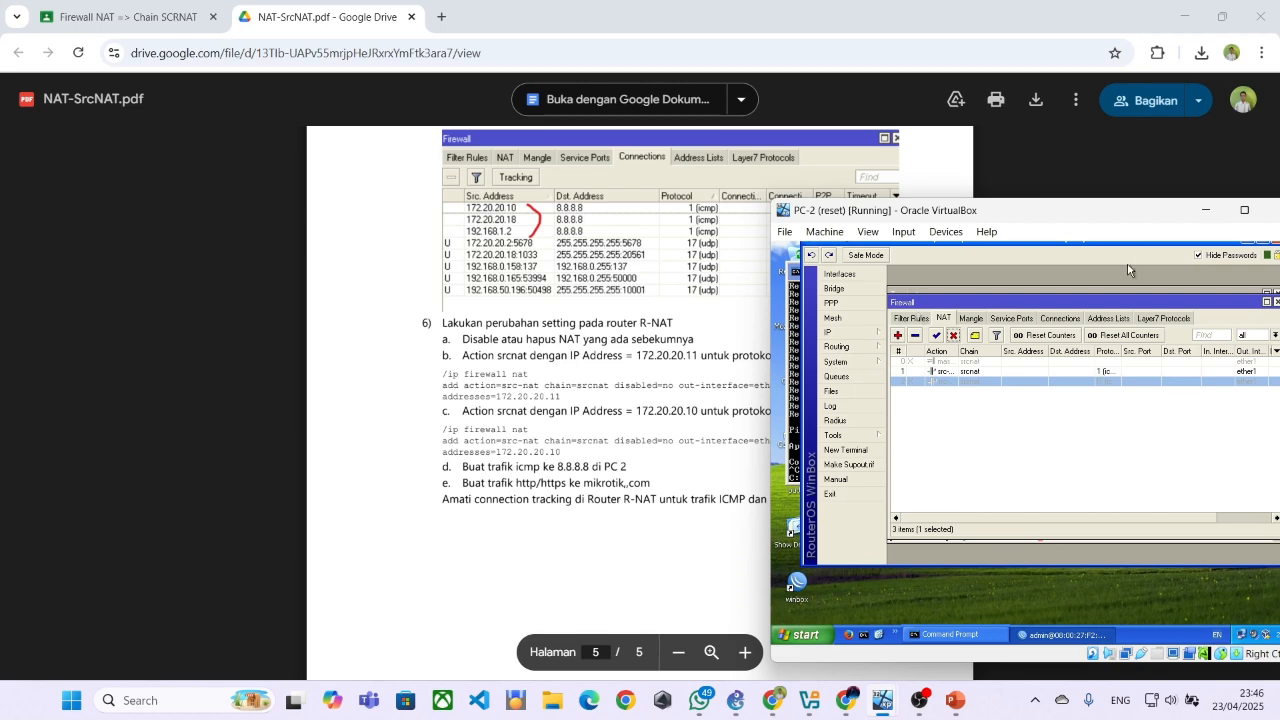
click(790, 456)
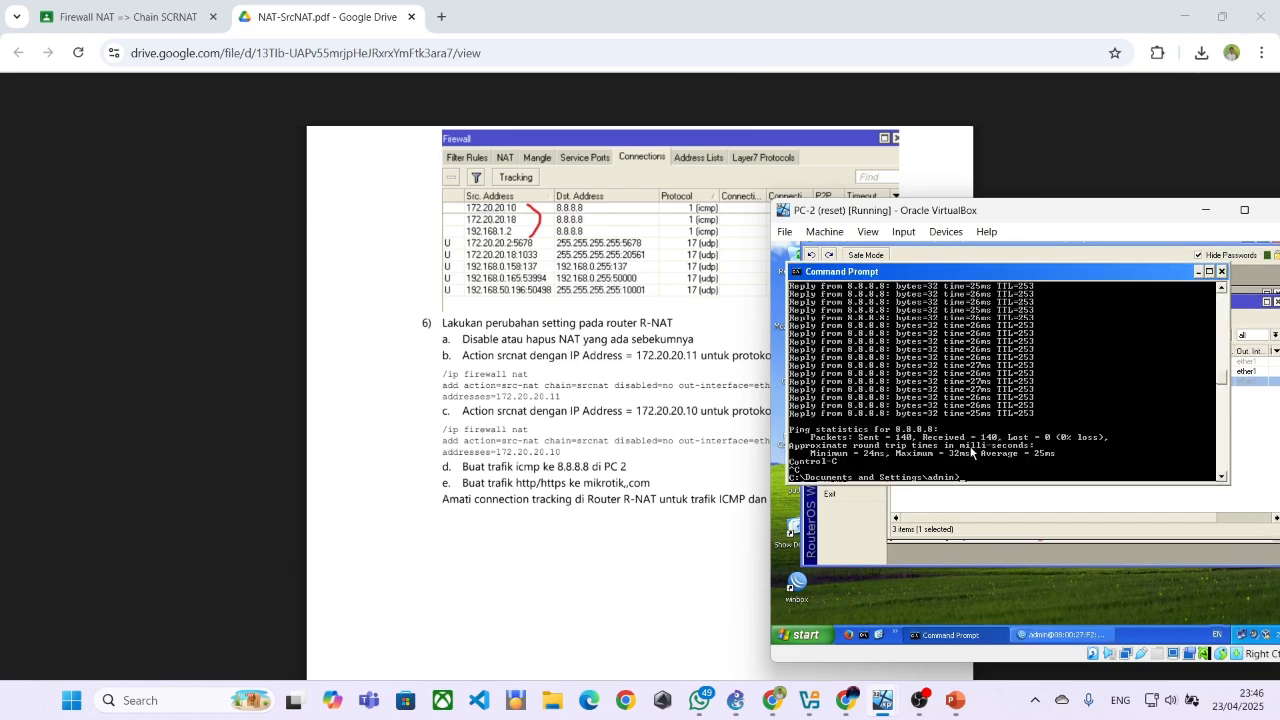
text(ping )
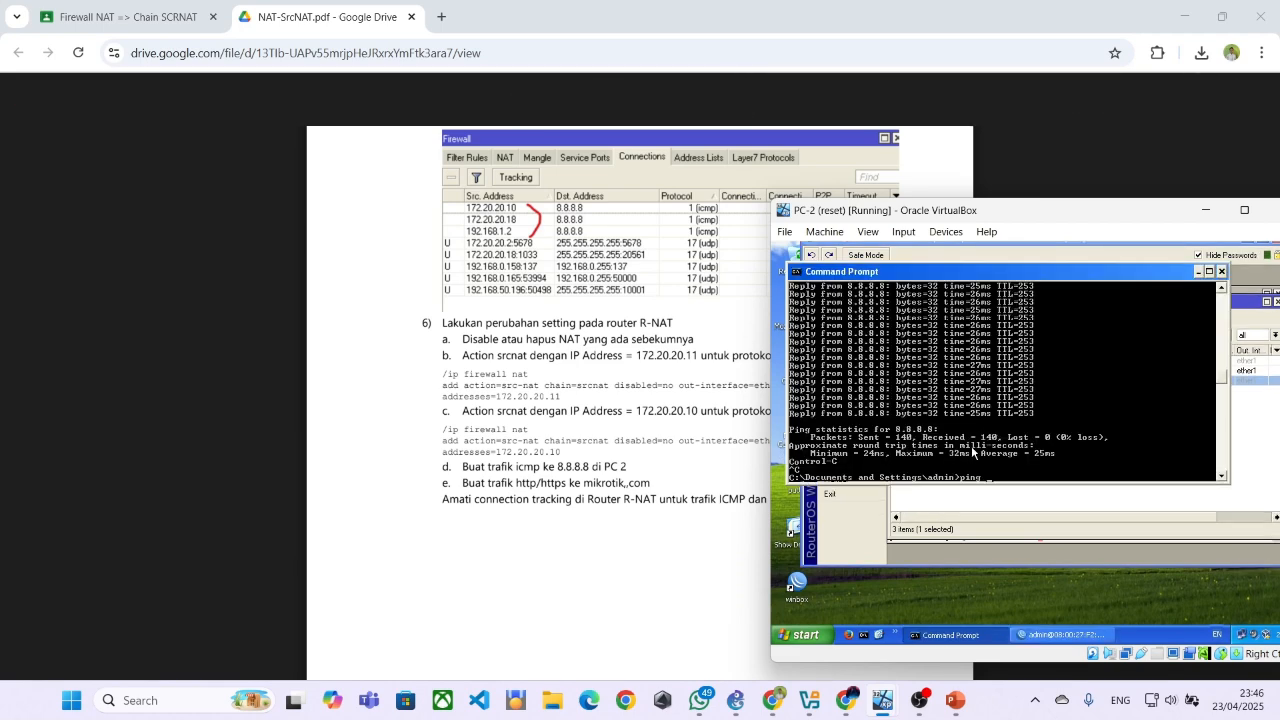
text(8.8.8.)
key(Return)
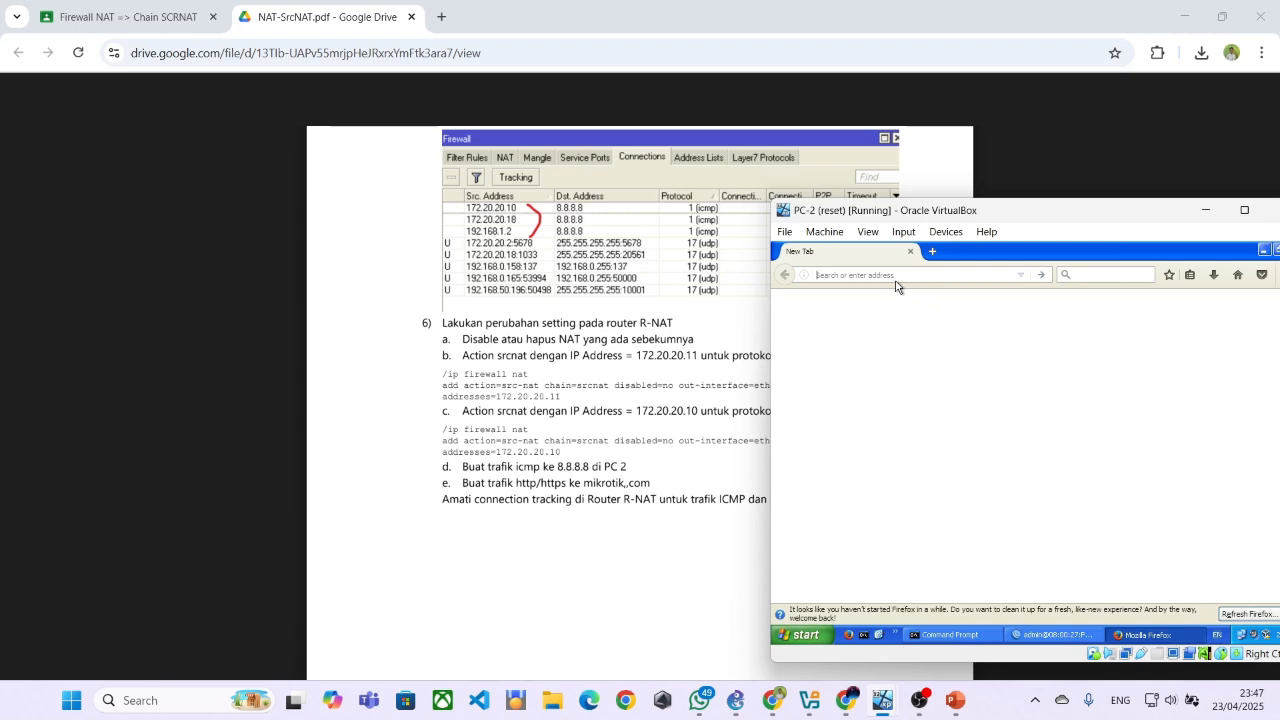
Browse to mikrotik.com in Firefox on PC-2 to test web traffic with only the ICMP rule enabled
text(mikro)
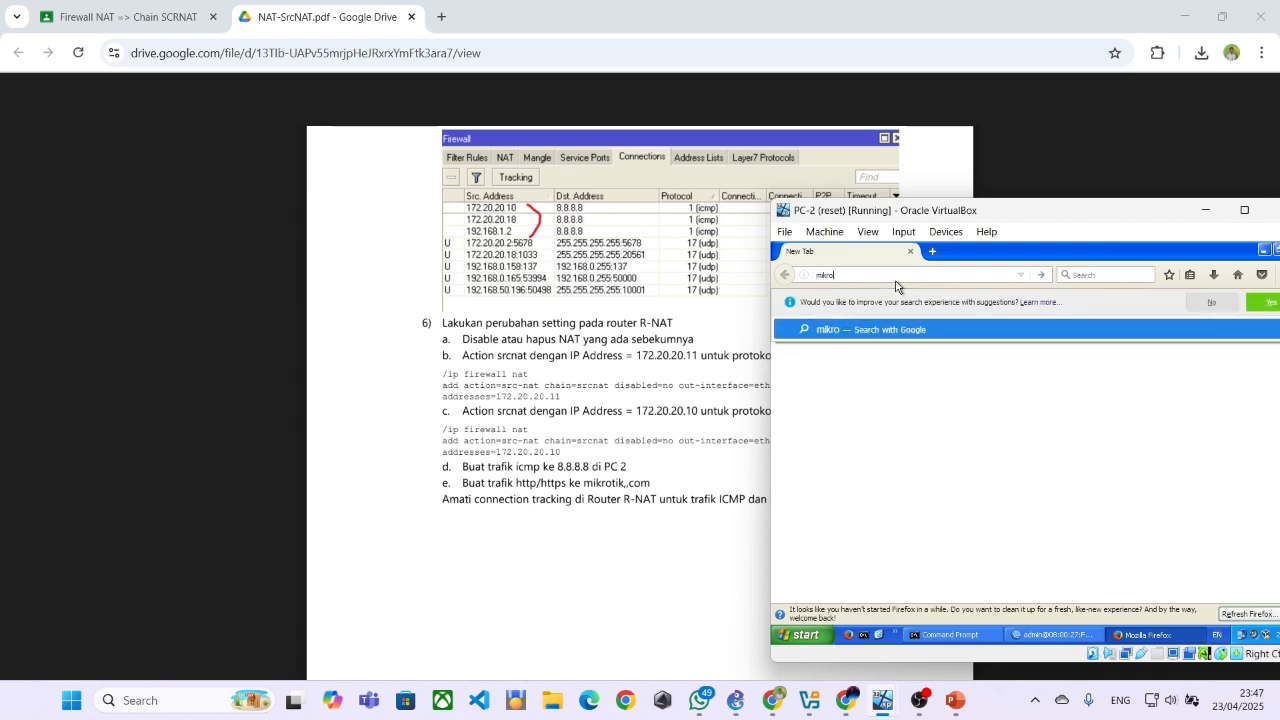
text(tik.com)
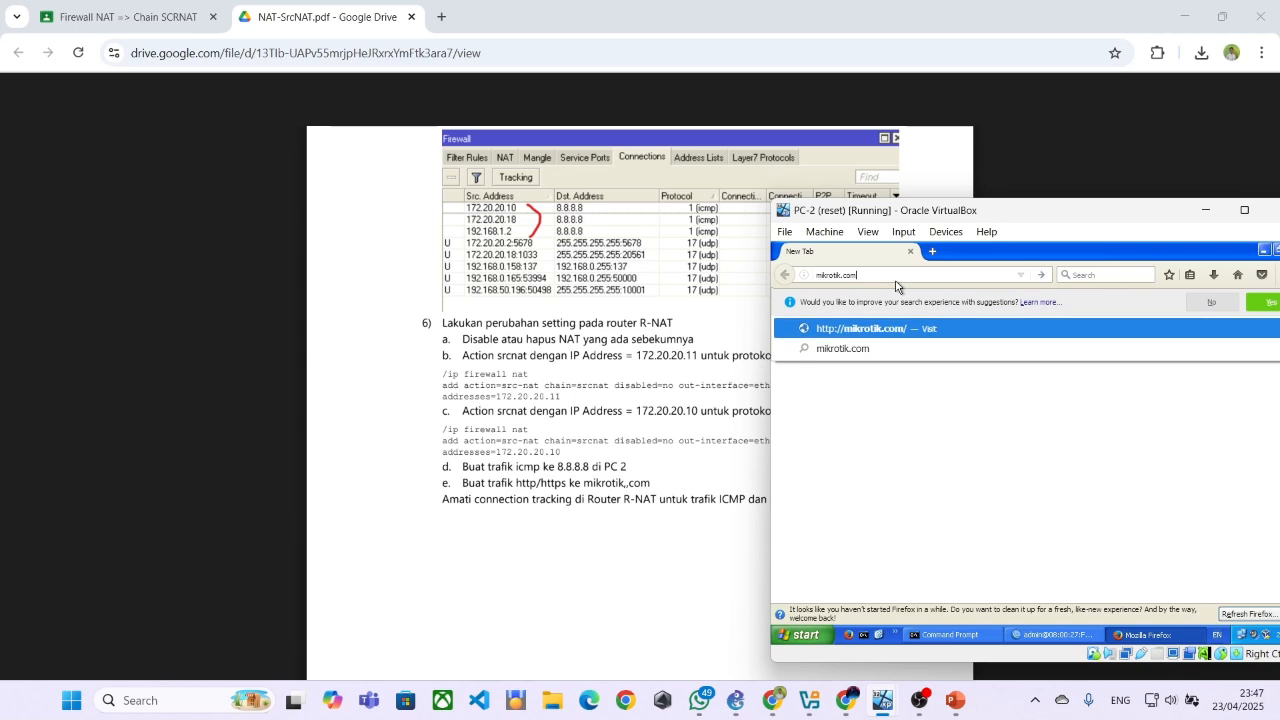
key(Return)
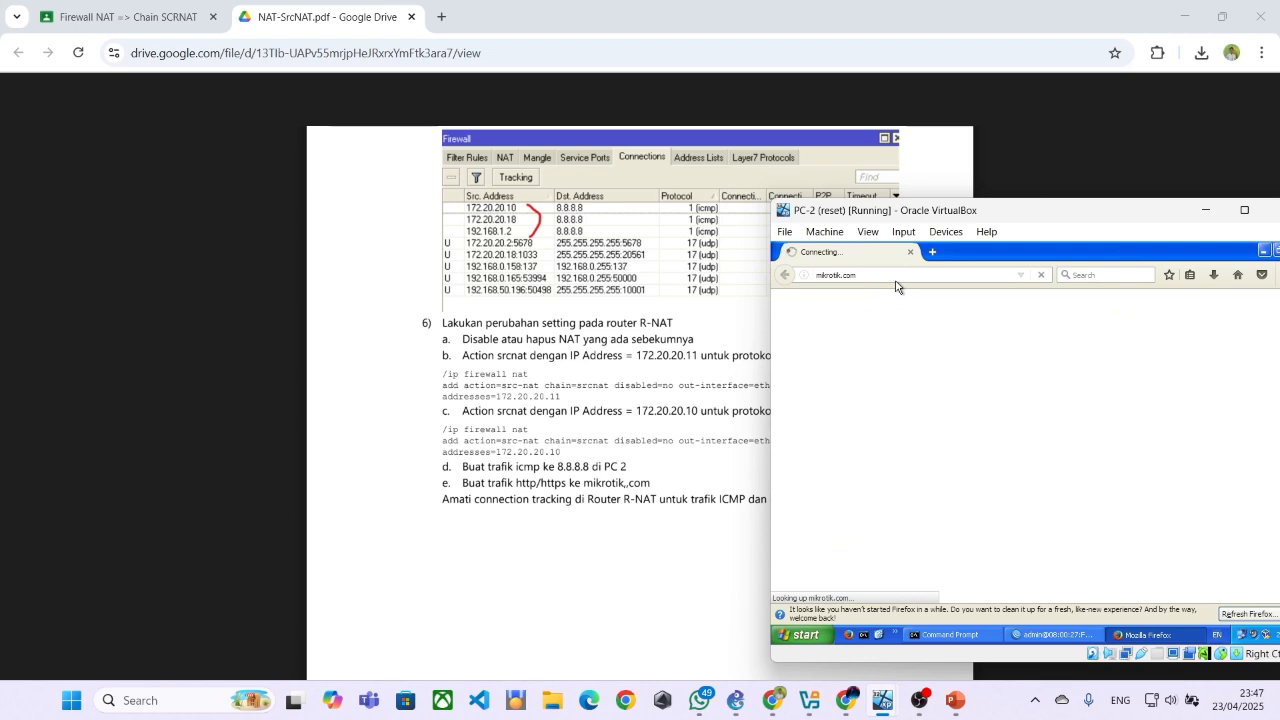
Check the ping output and the NAT rule list while the web page loads, and return to Firefox
click(999, 633)
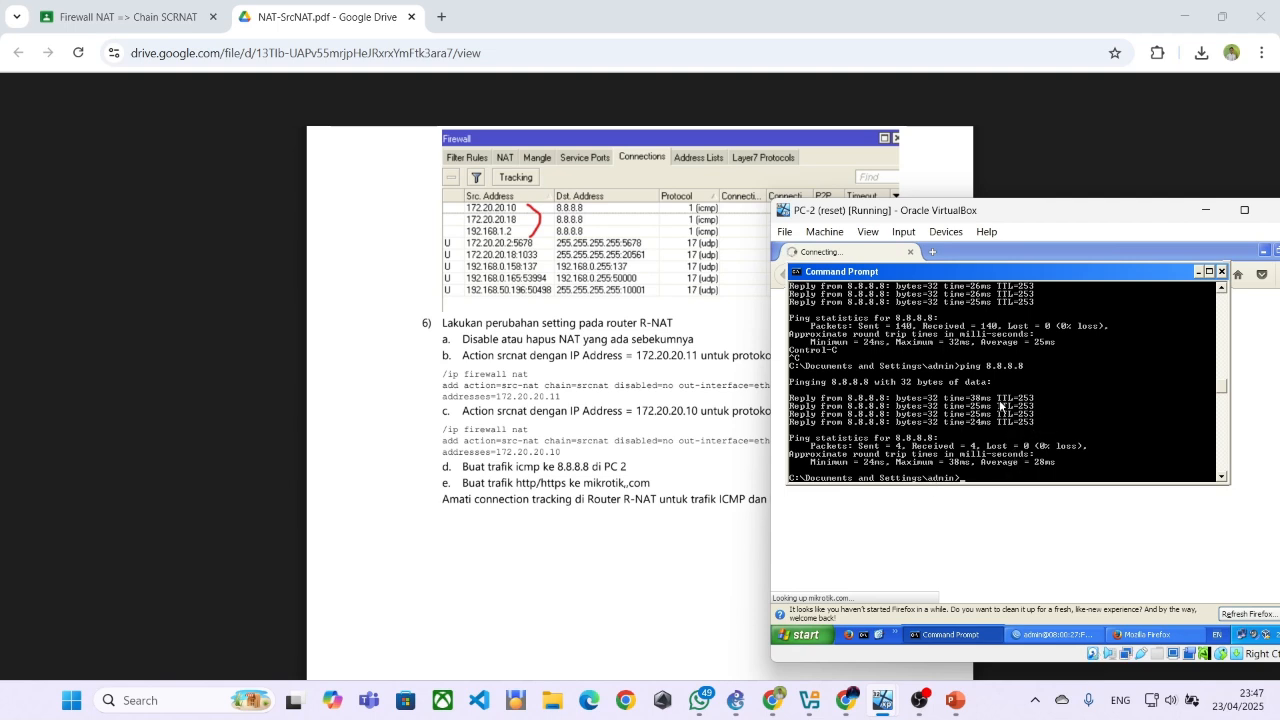
click(1197, 274)
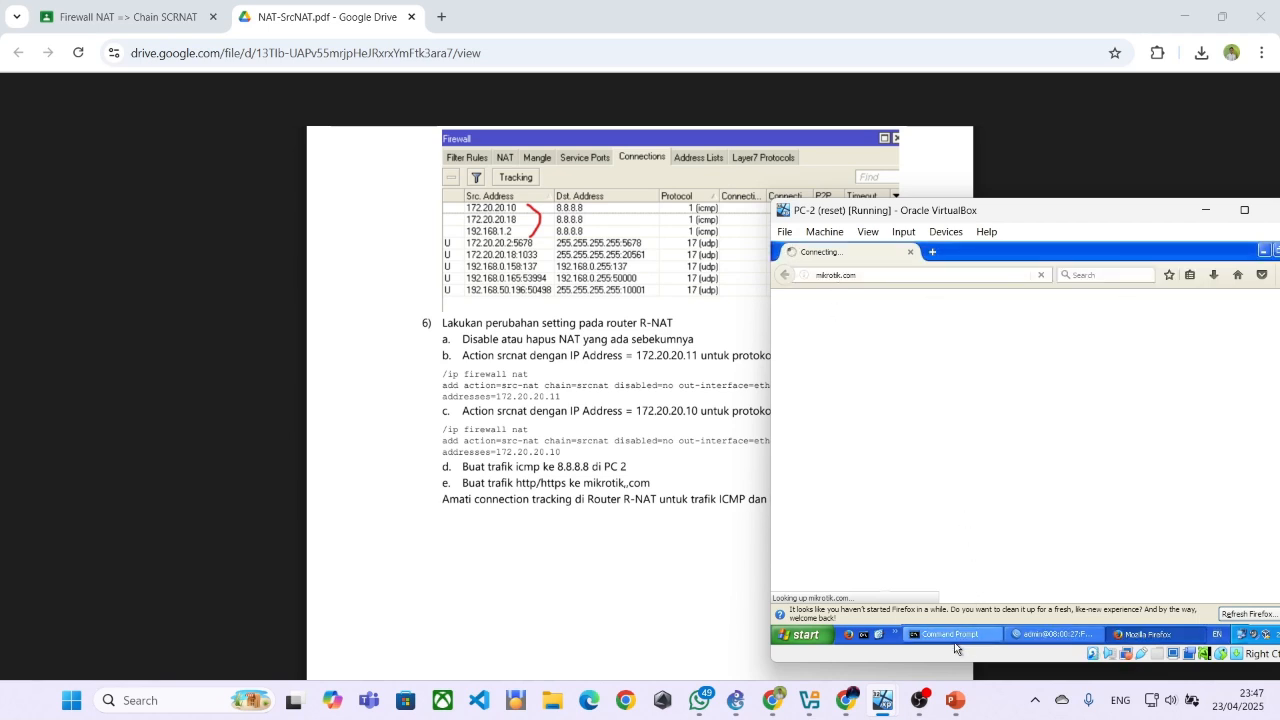
click(1037, 635)
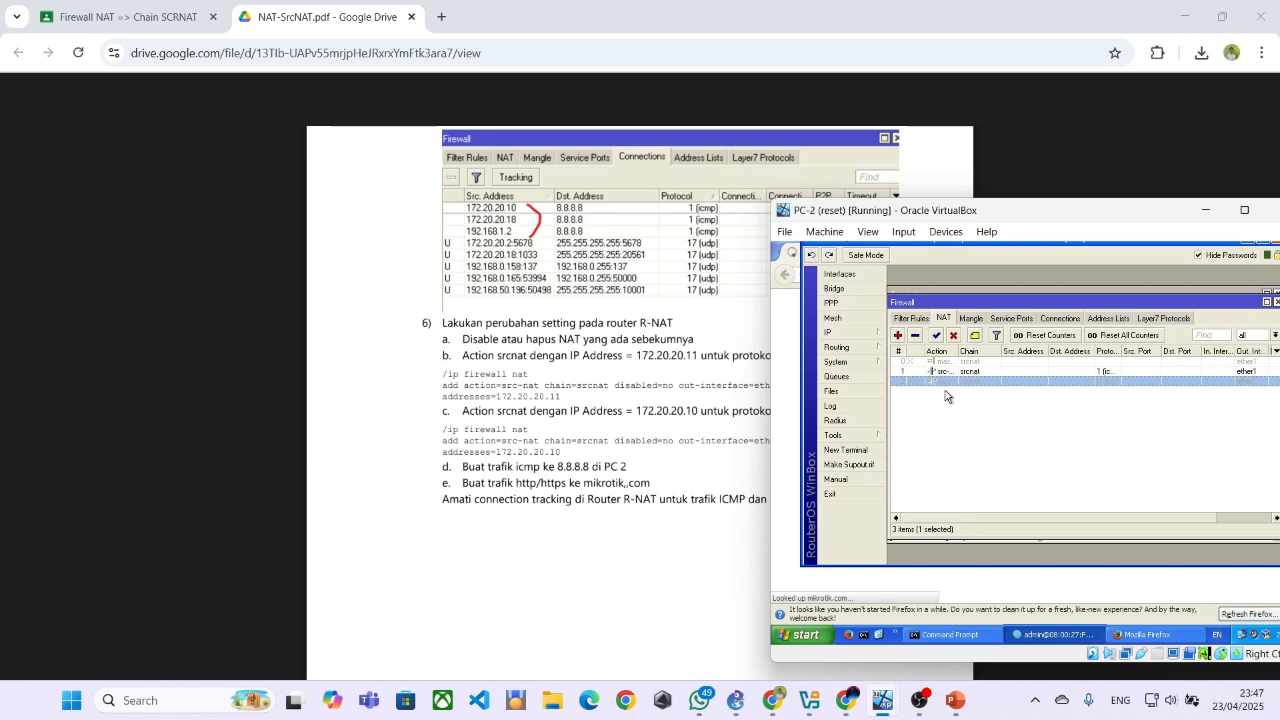
click(1011, 584)
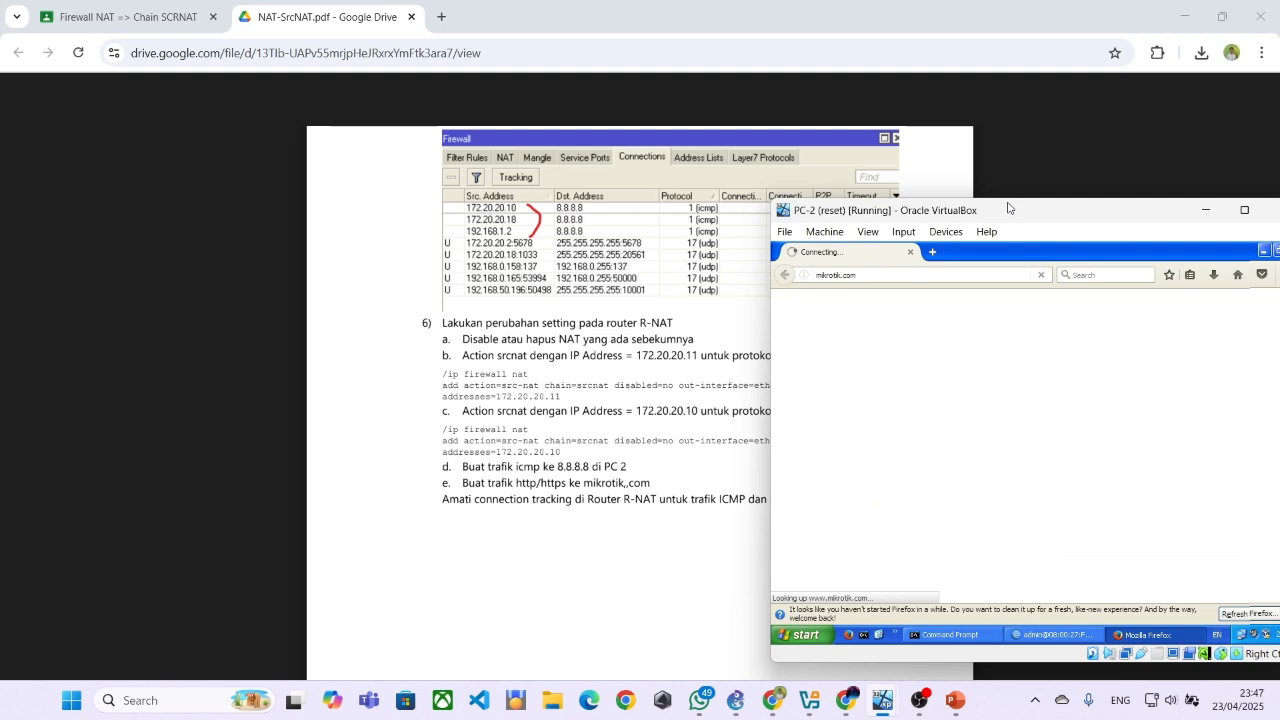
Move the PC-2 window fully into view and close Firefox along with its refresh notice
drag(1008, 208, 982, 190)
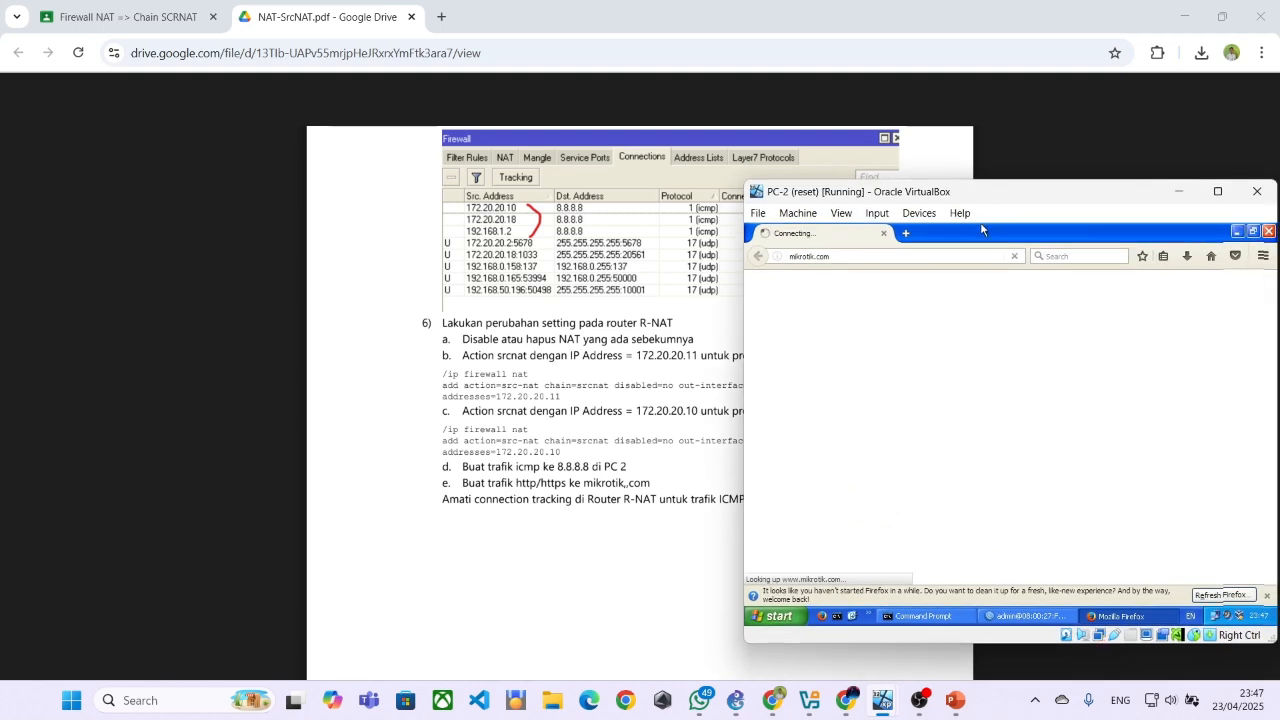
click(1266, 595)
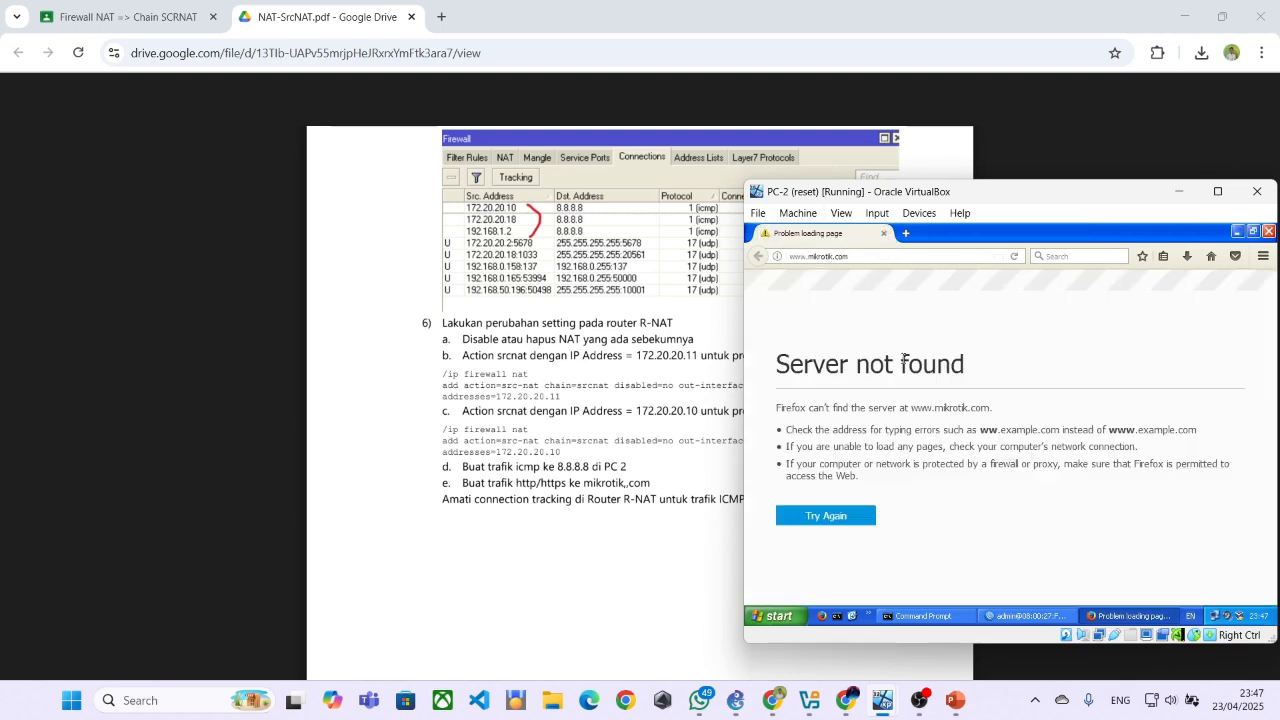
click(883, 234)
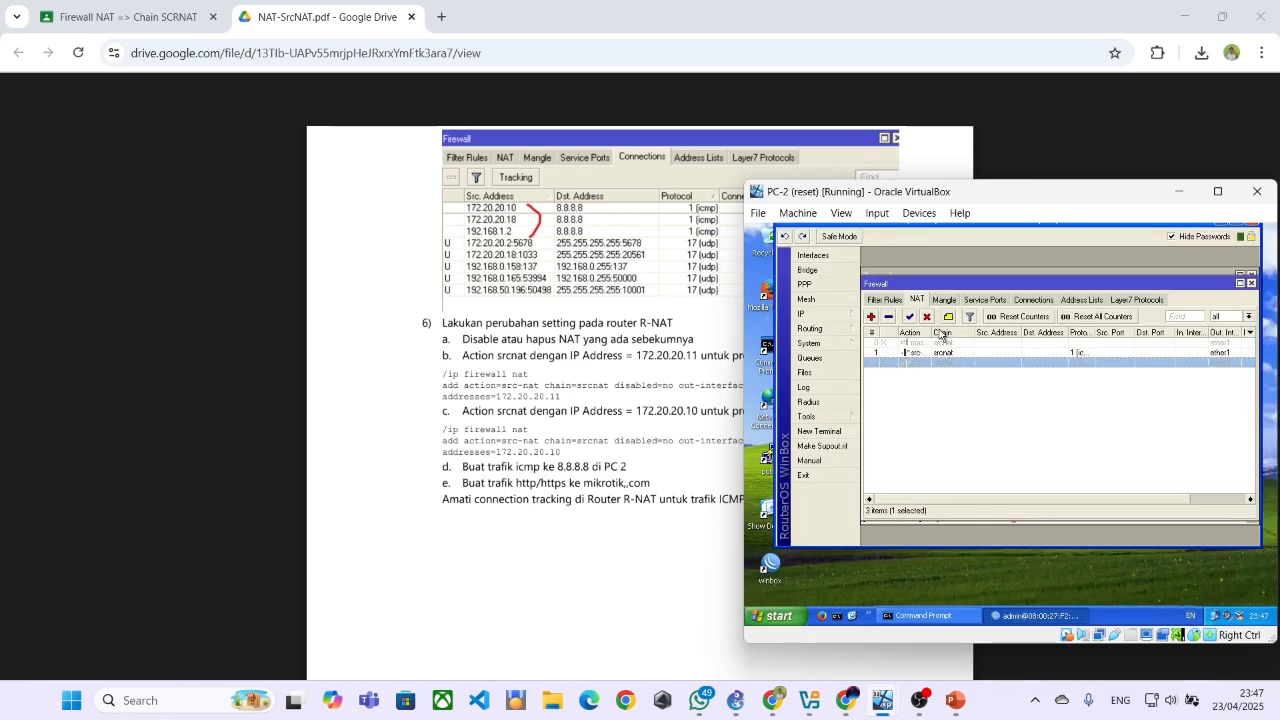
Disable the ICMP src-nat rule and enable the non-ICMP rule in the NAT list
click(946, 362)
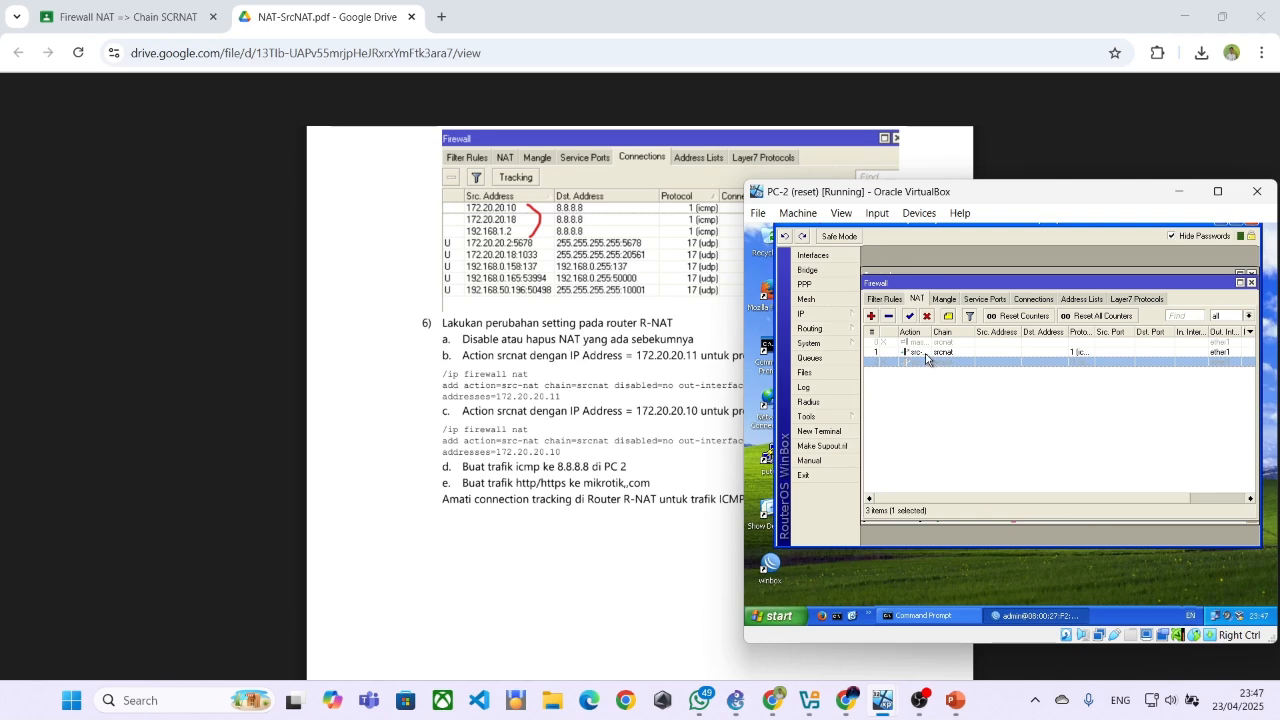
click(929, 352)
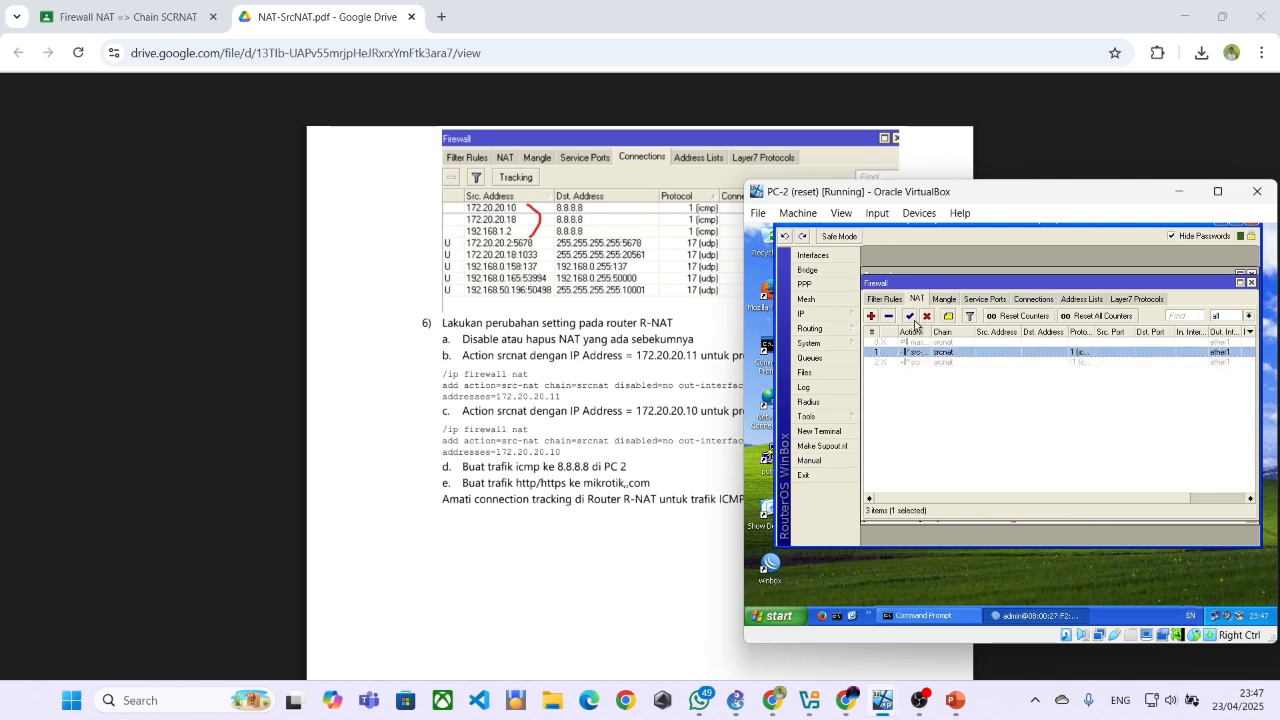
click(927, 316)
click(929, 363)
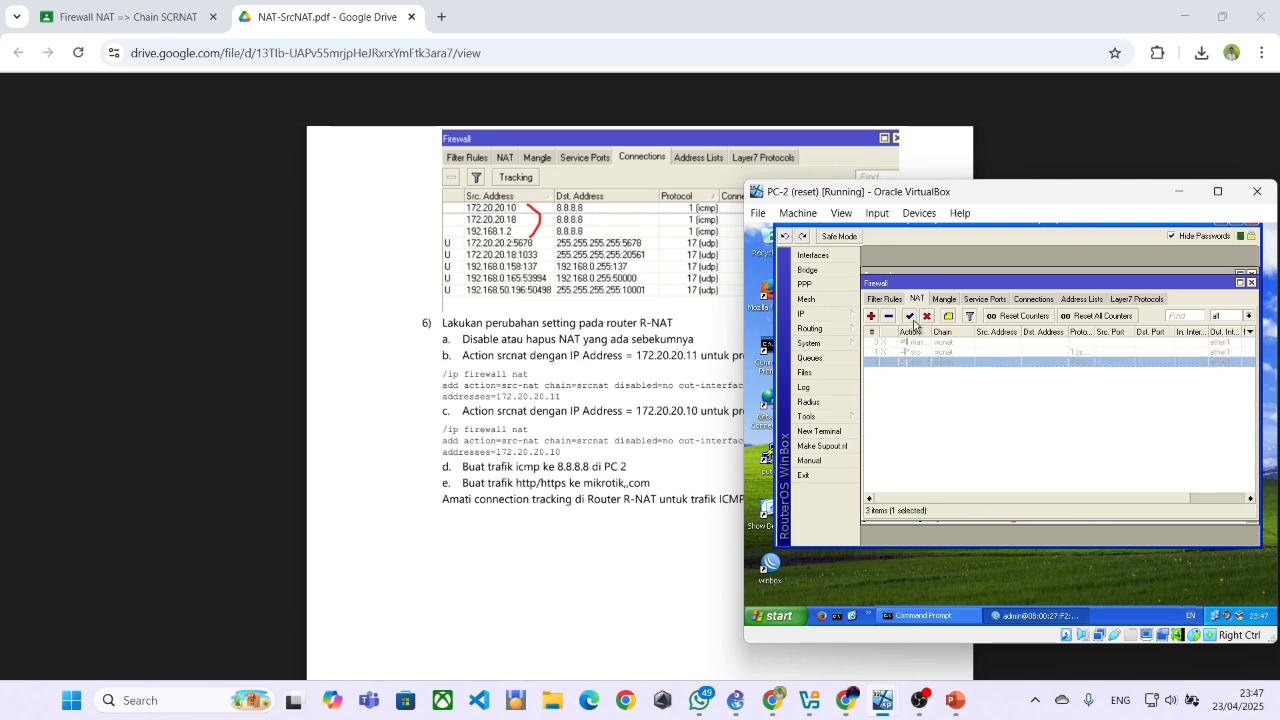
click(910, 317)
Ping 8.8.8.8 from PC-2 again with only the non-ICMP rule enabled
click(918, 615)
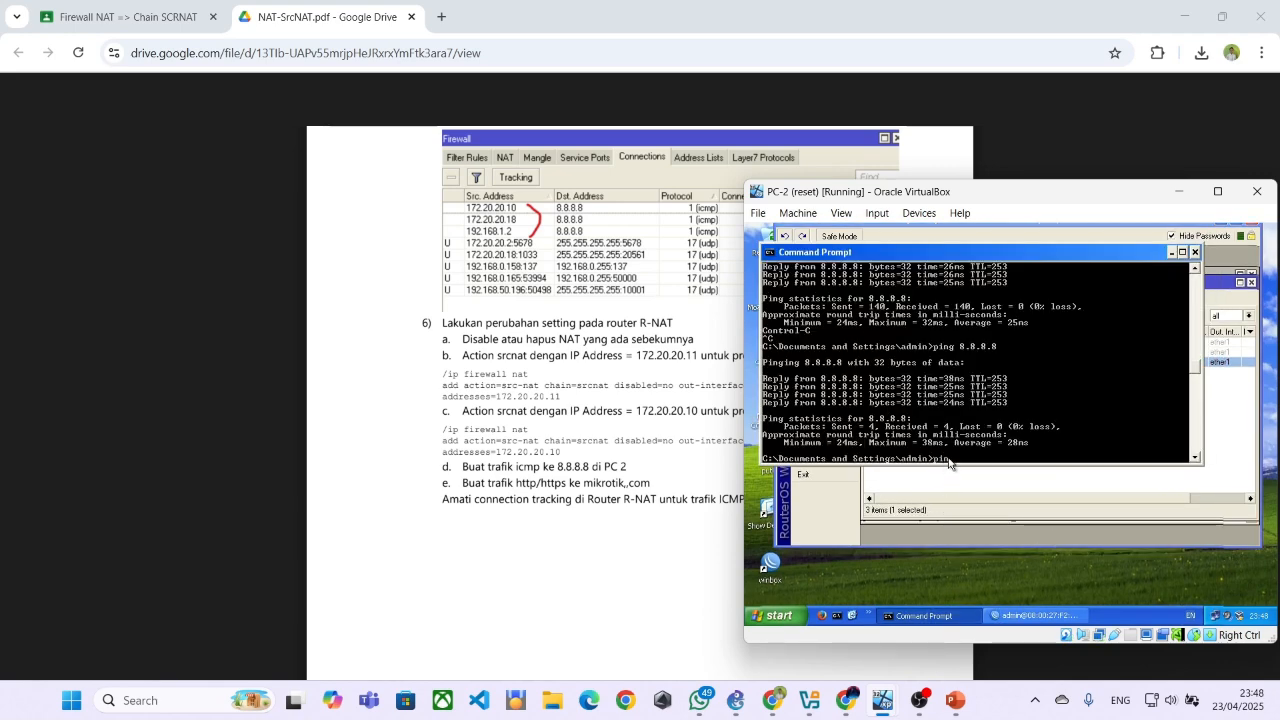
text(ping 8.8.8.8)
key(Return)
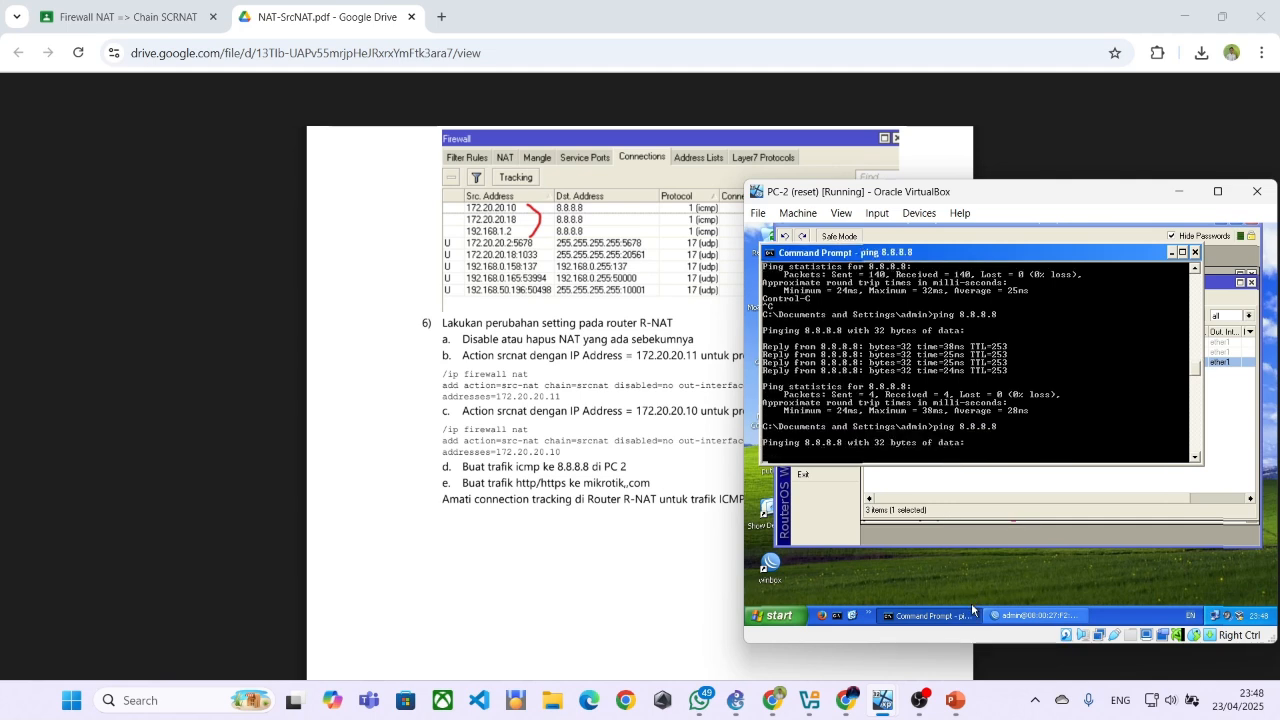
Open Firefox on PC-2 and browse to mikrotik.com to generate web traffic
click(827, 618)
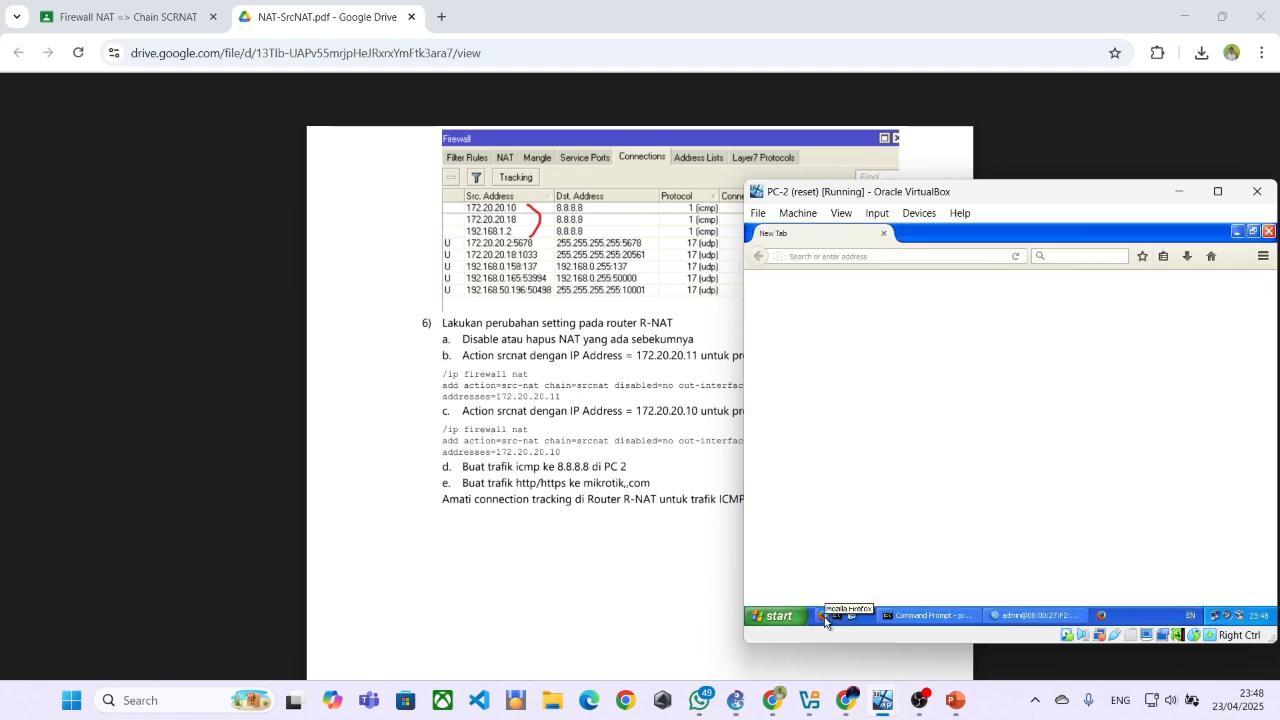
click(890, 254)
text(g)
key(BackSpace)
key(BackSpace)
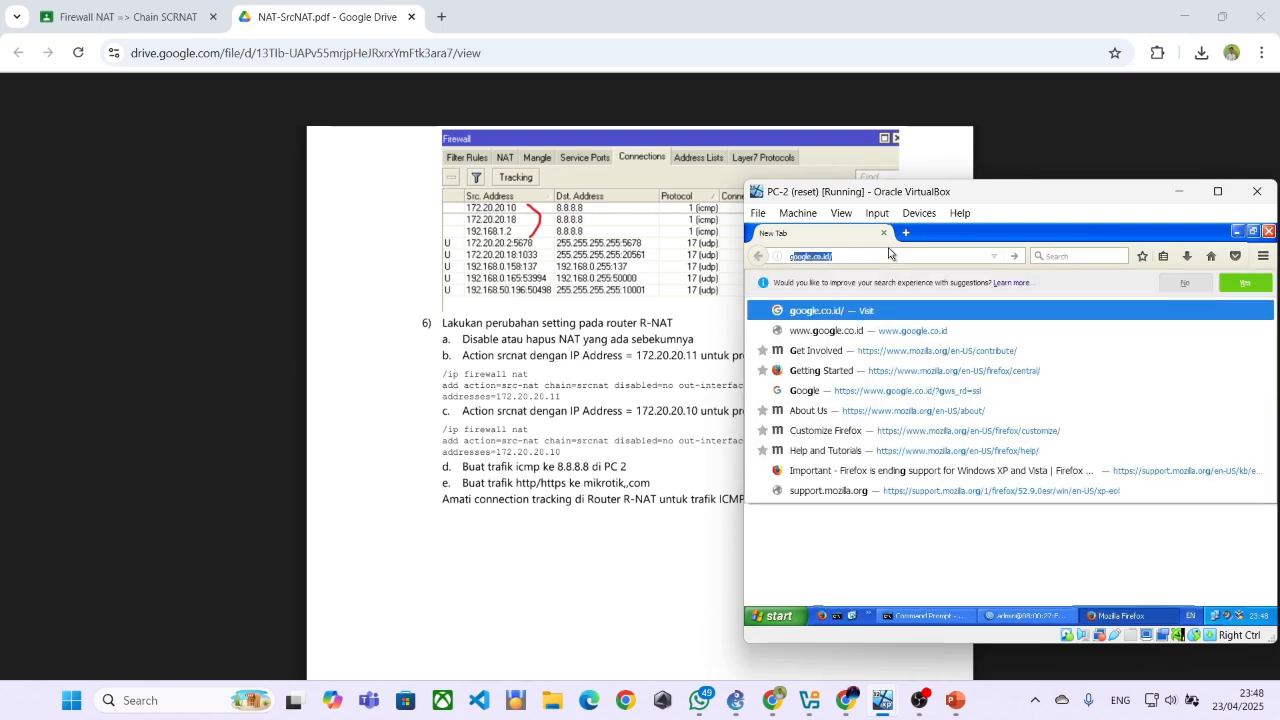
text(mikrotik)
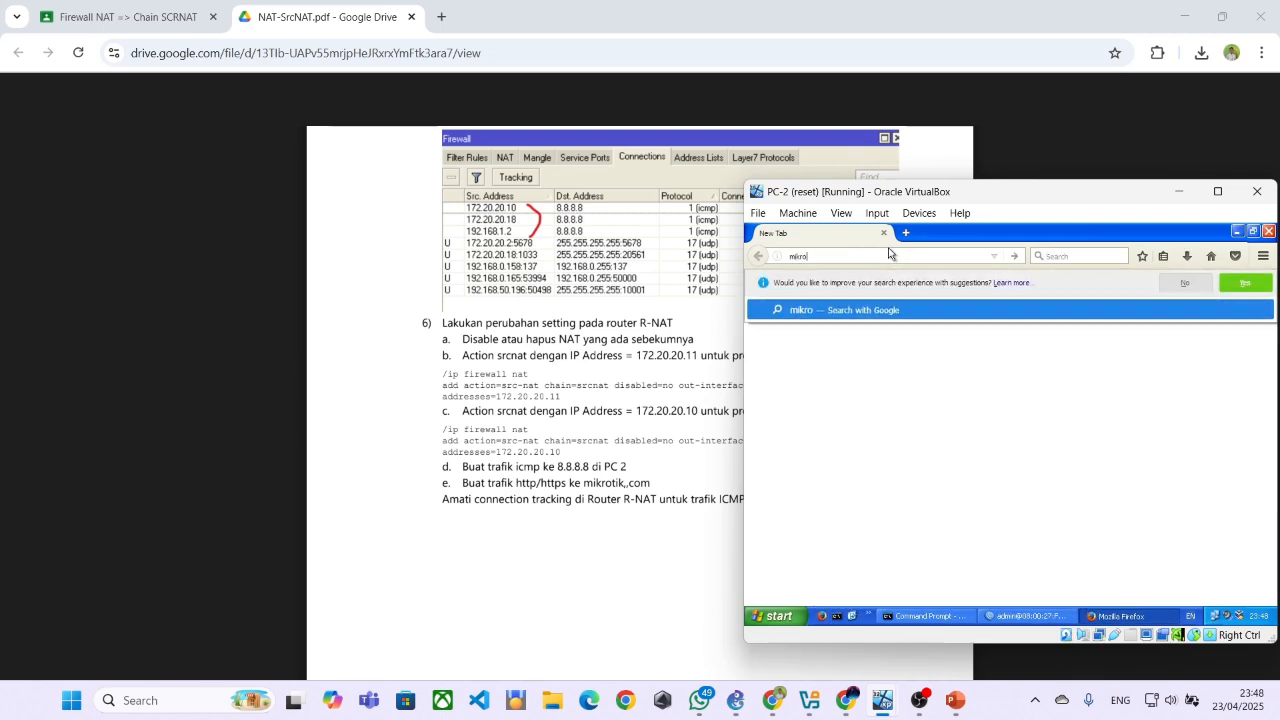
key(BackSpace)
key(BackSpace)
key(BackSpace)
key(BackSpace)
key(BackSpace)
key(BackSpace)
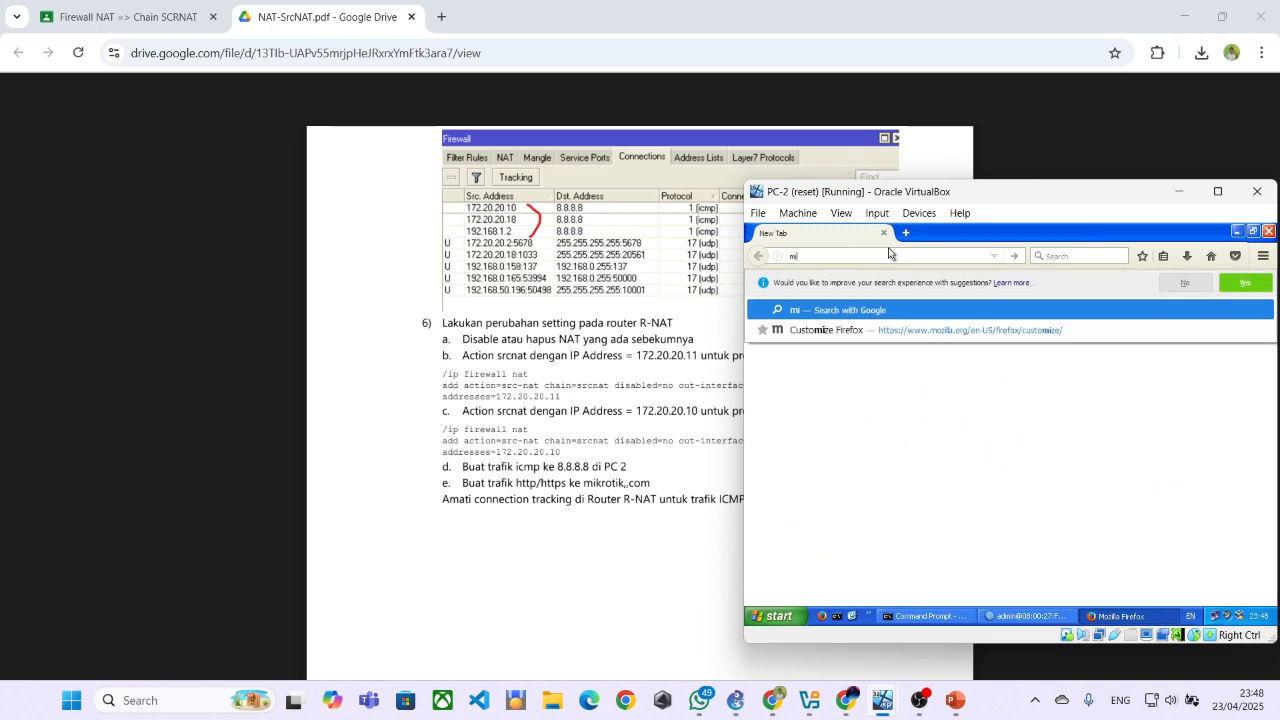
text(kro)
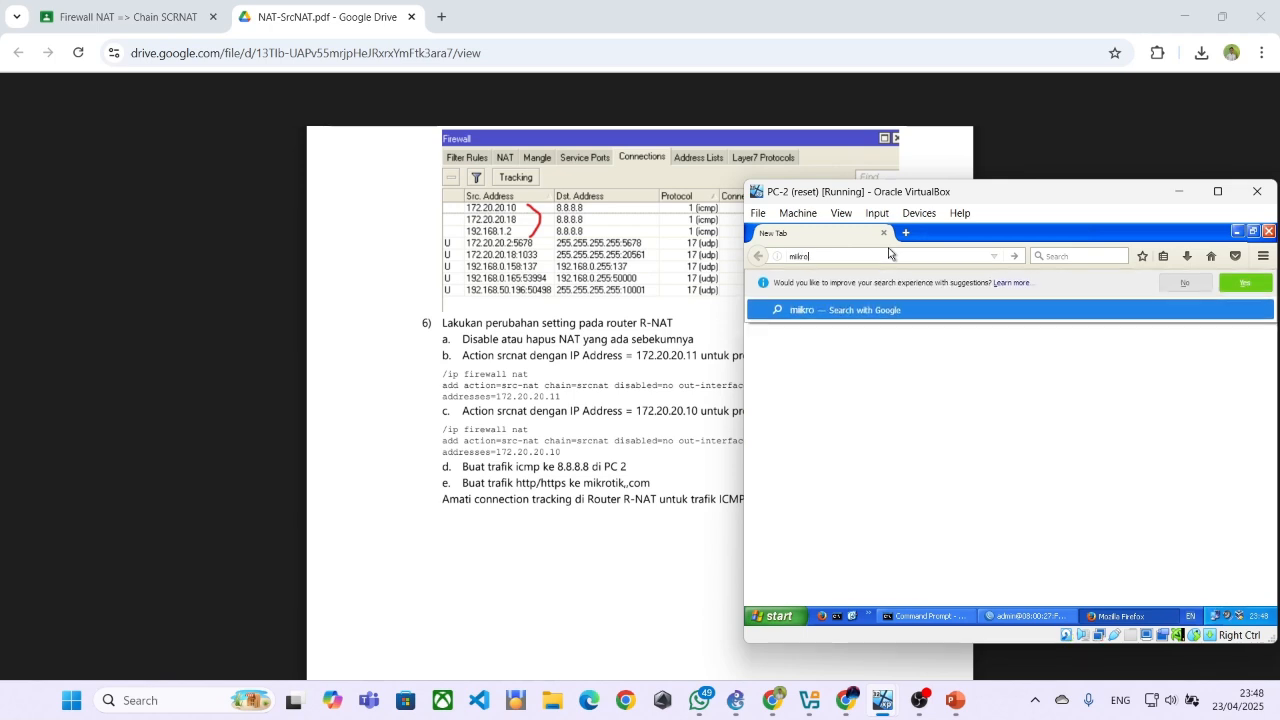
text(tik.com)
key(Return)
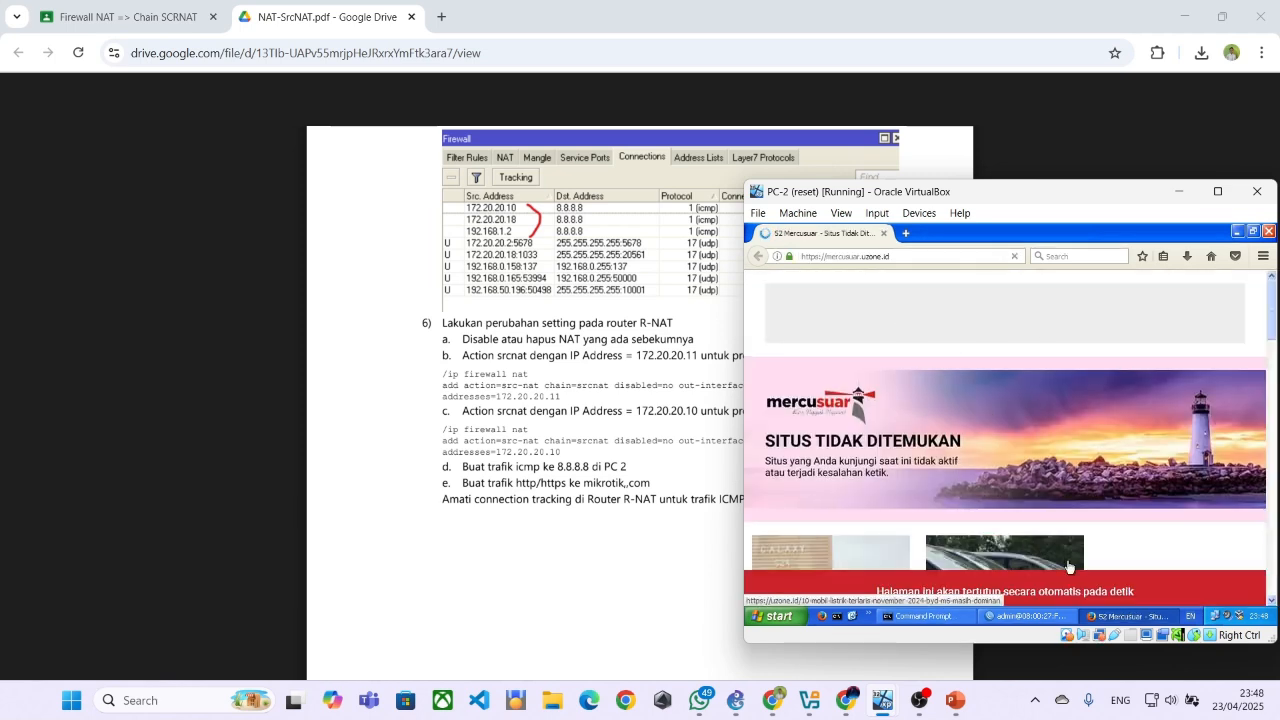
Examine the source, destination and protocol of the tracked web connections in R-NAT's firewall connection list
click(1045, 615)
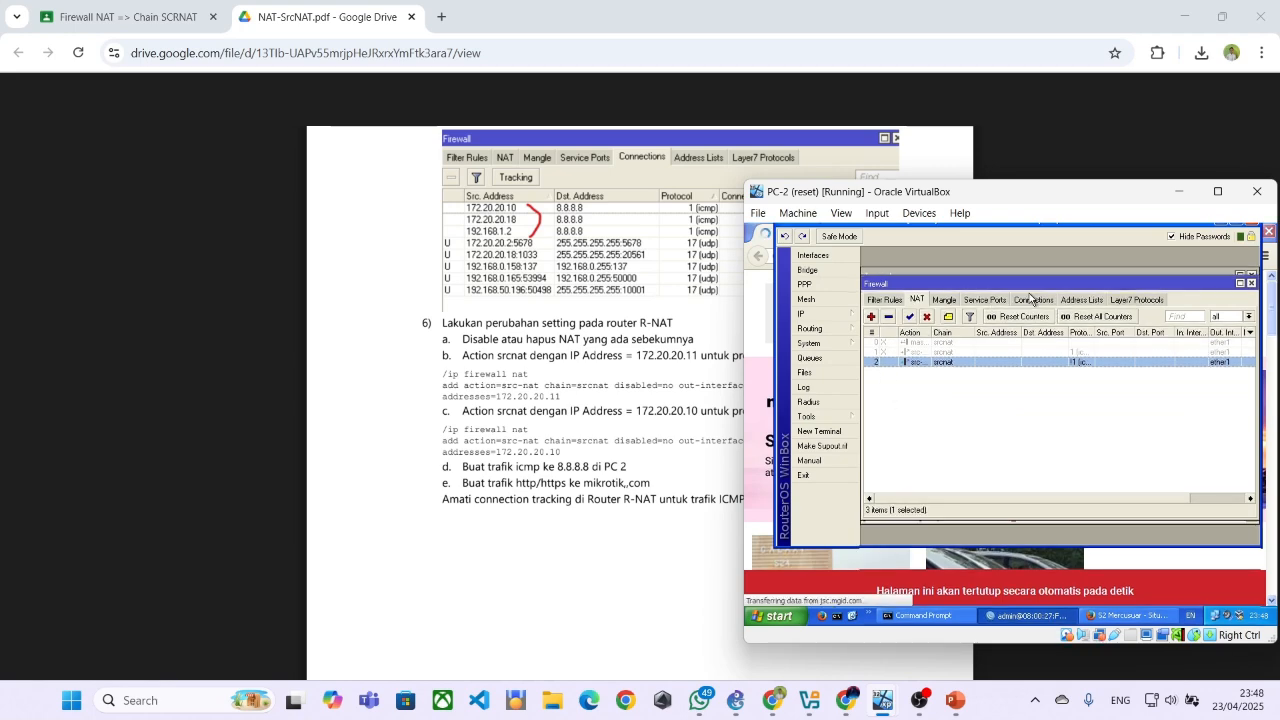
click(1032, 300)
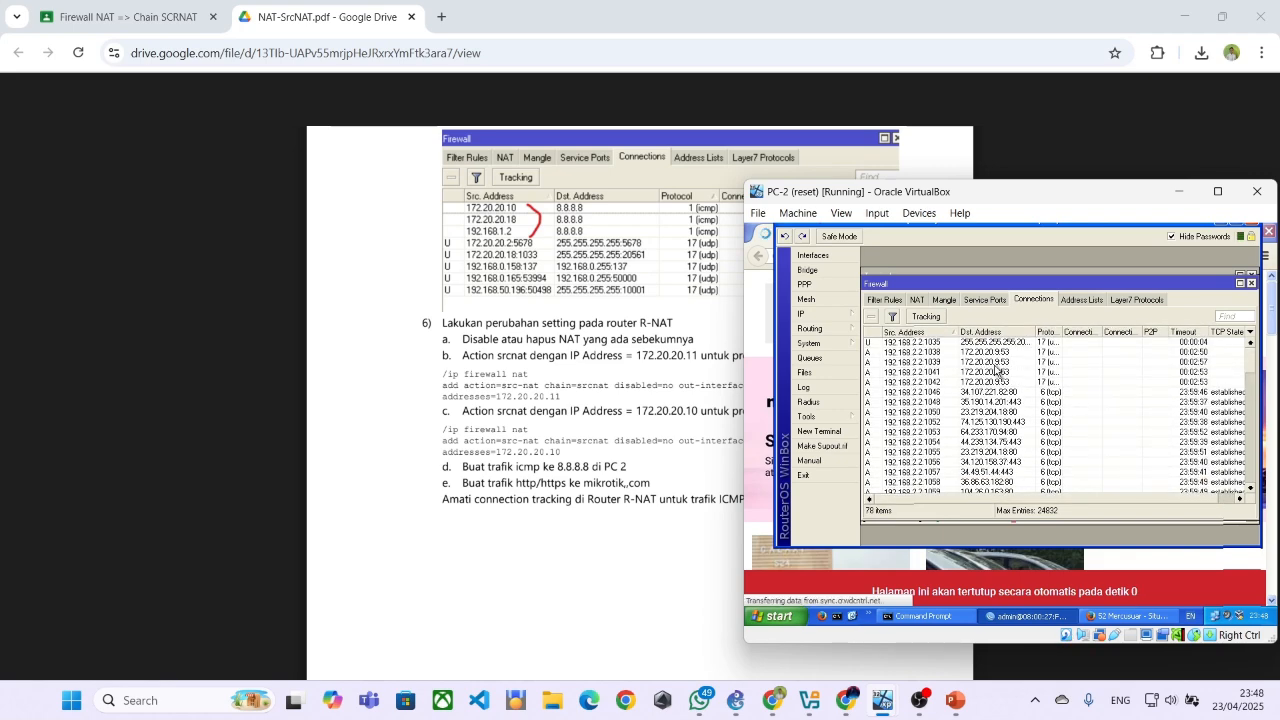
scroll(1012, 380, down, 1)
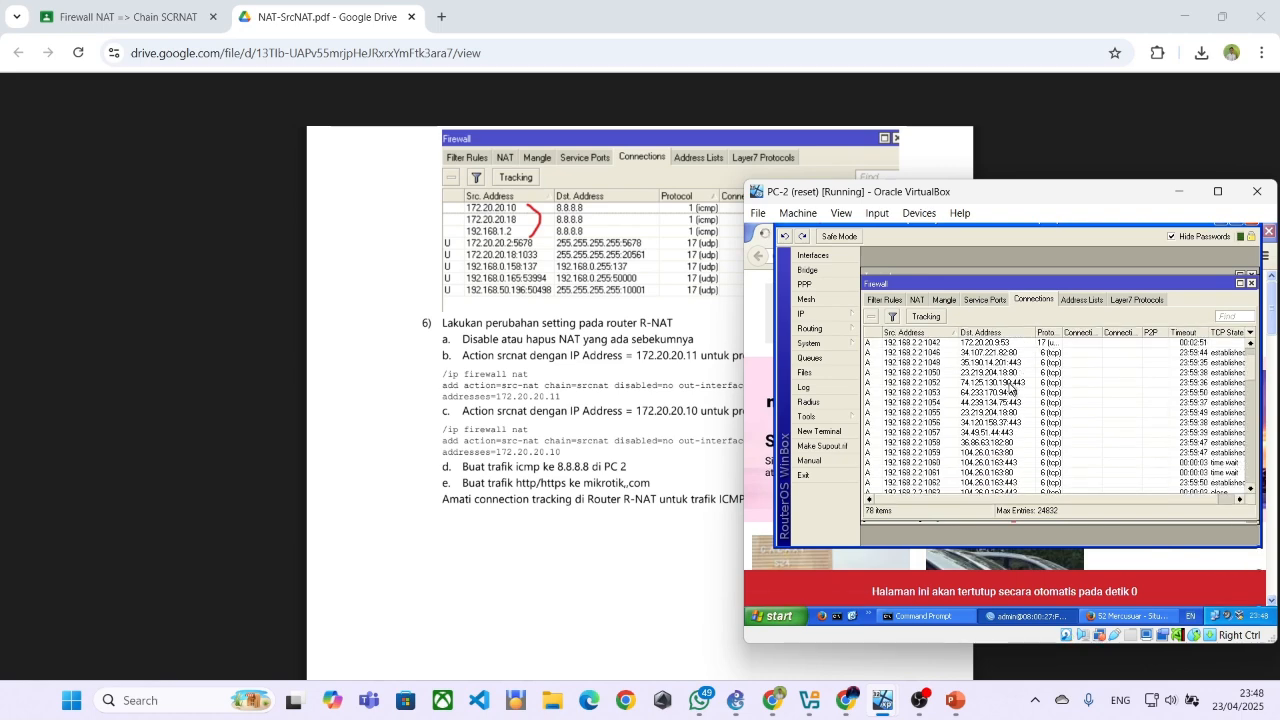
scroll(1010, 391, down, 4)
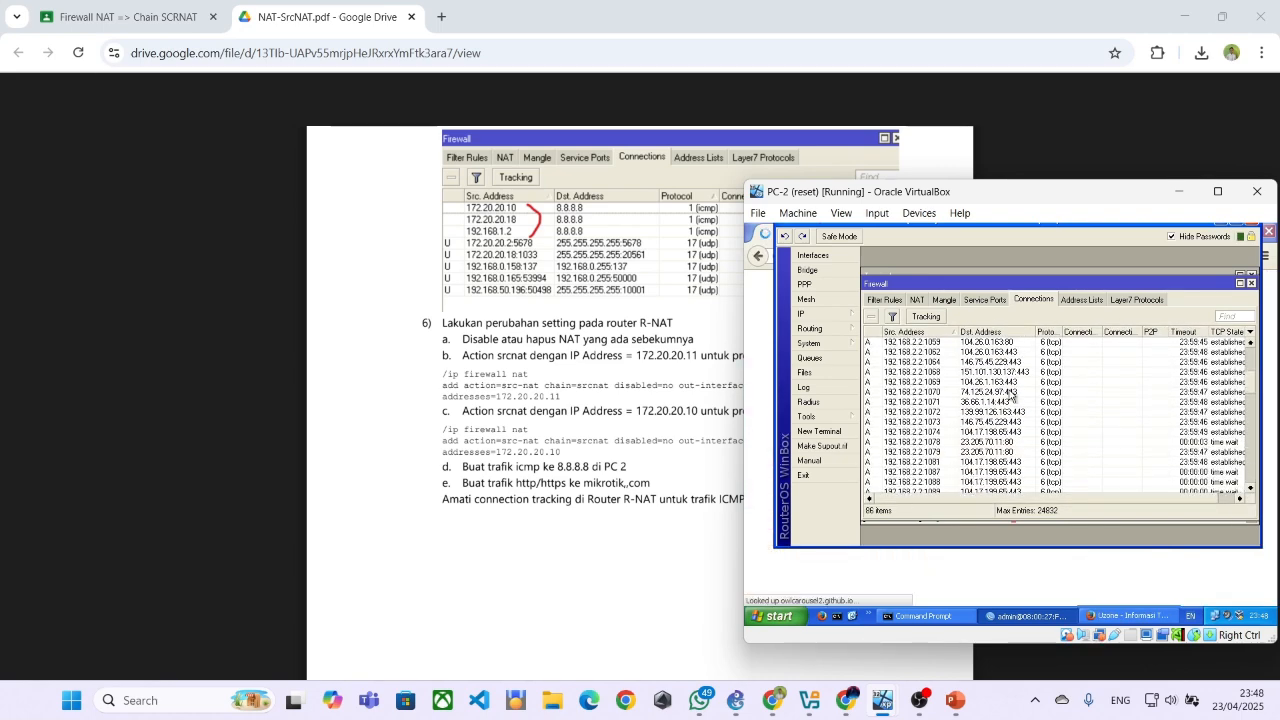
scroll(1012, 398, down, 8)
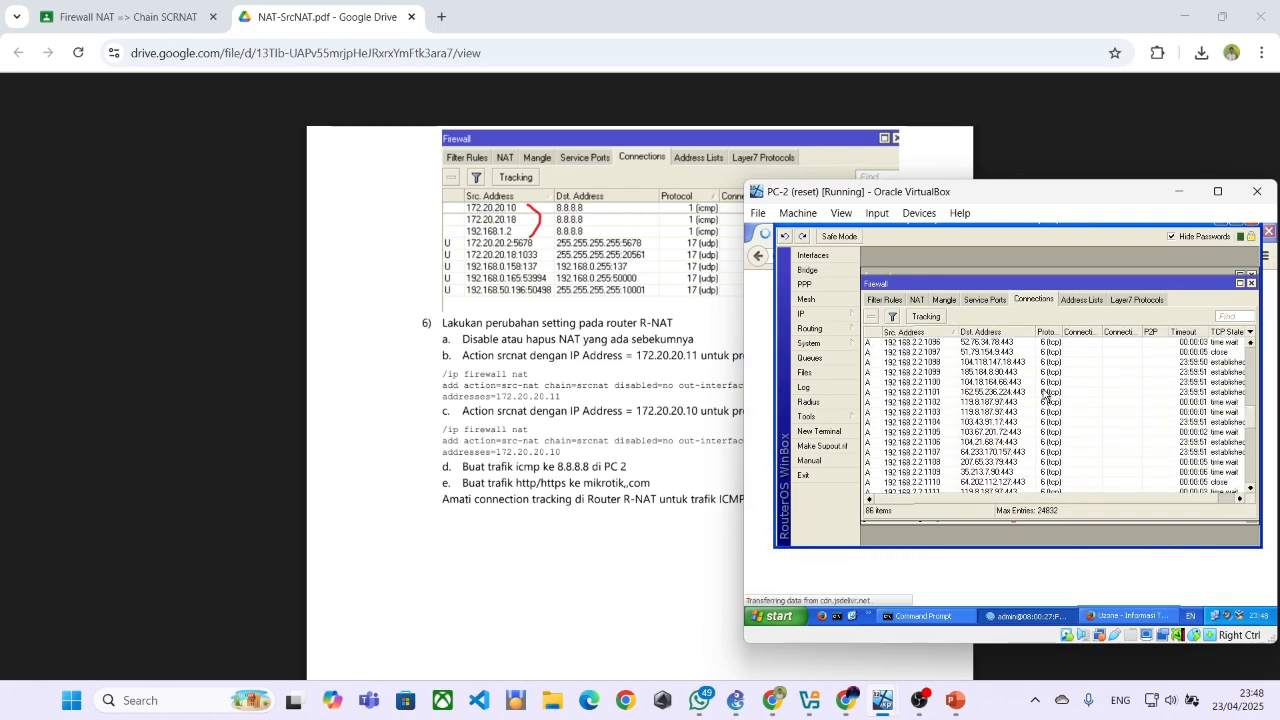
scroll(1045, 401, down, 10)
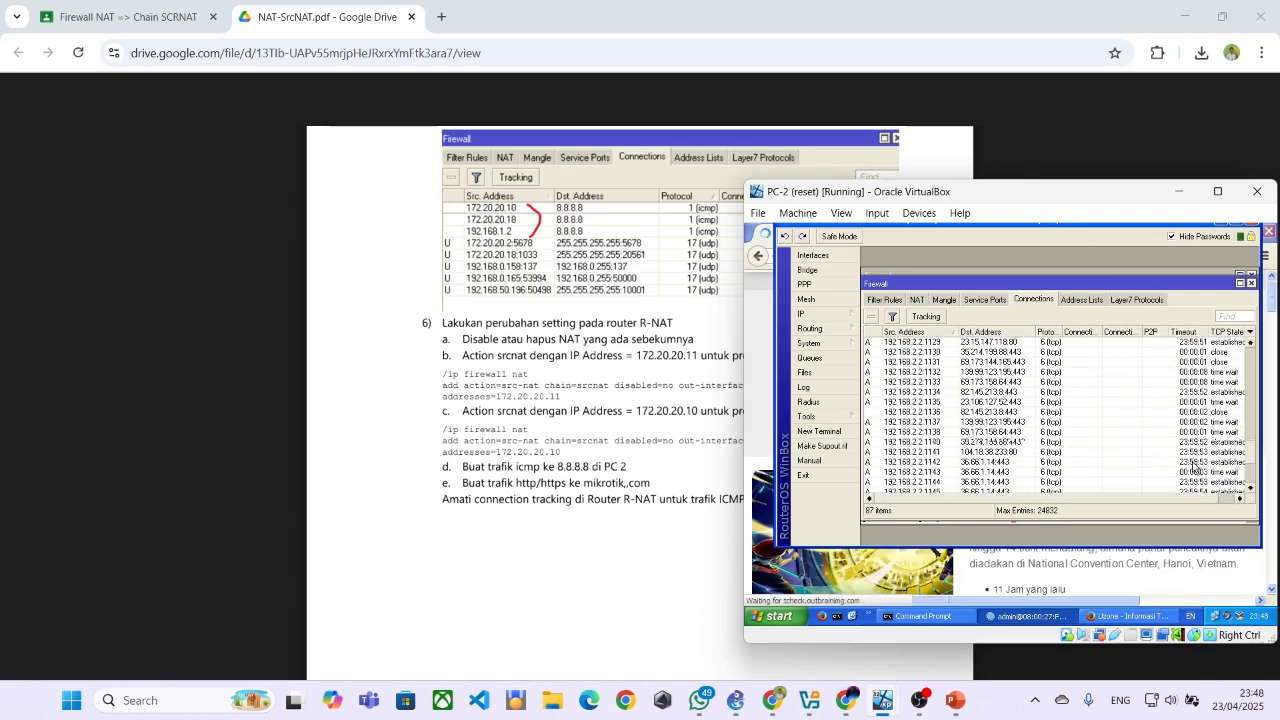
scroll(1110, 425, up, 8)
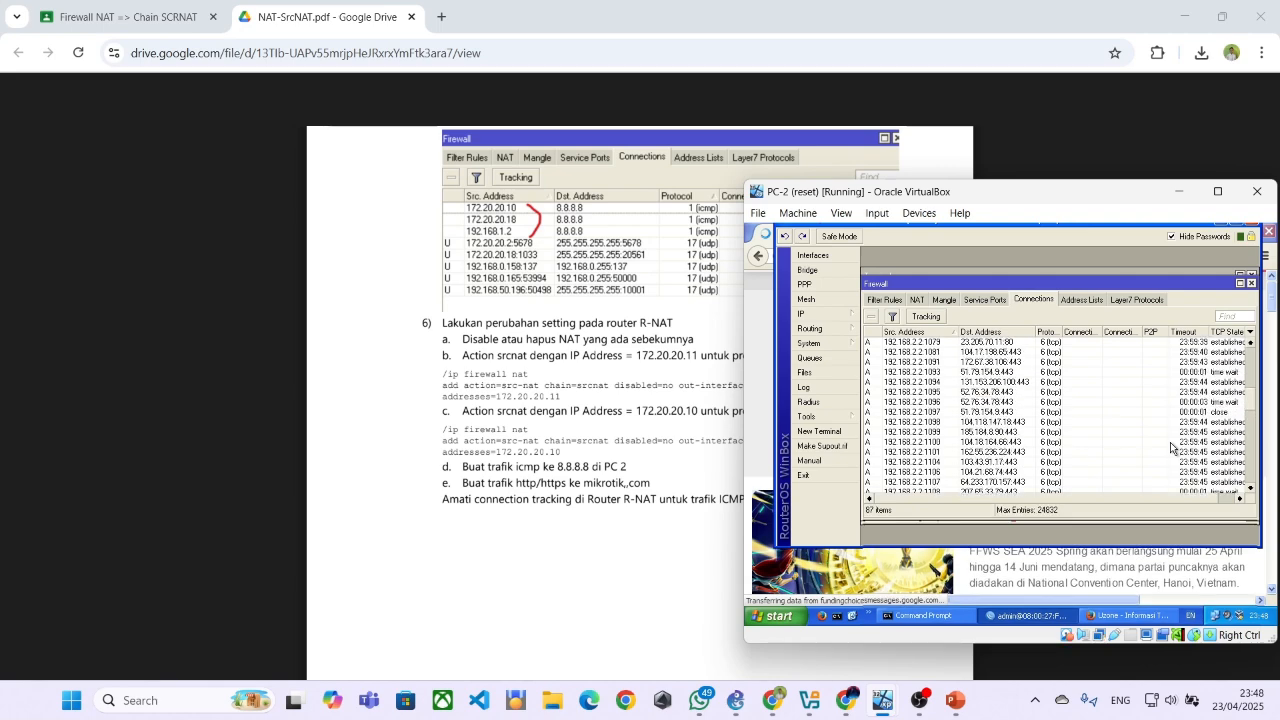
scroll(1174, 445, up, 15)
scroll(1174, 445, up, 1)
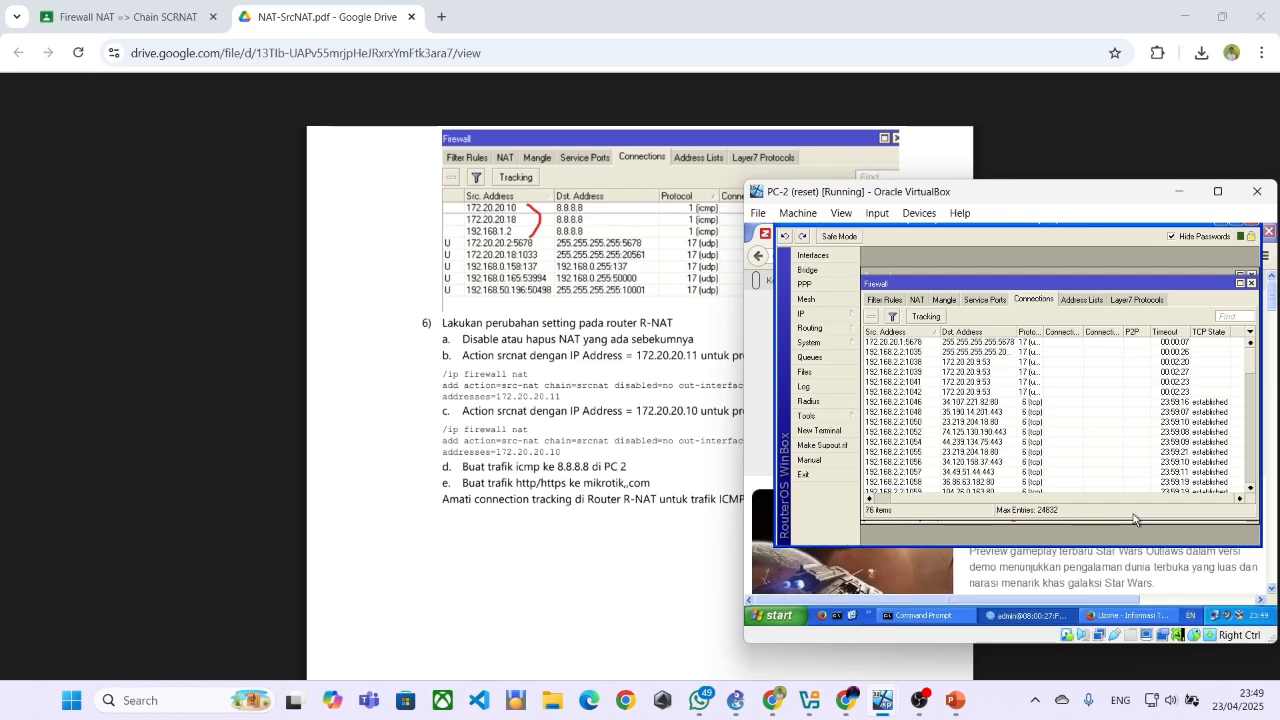
Switch to the PC-Public virtual machine and bring up the firewall connection list of R-ISP in WinBox
mouse_move(900, 701)
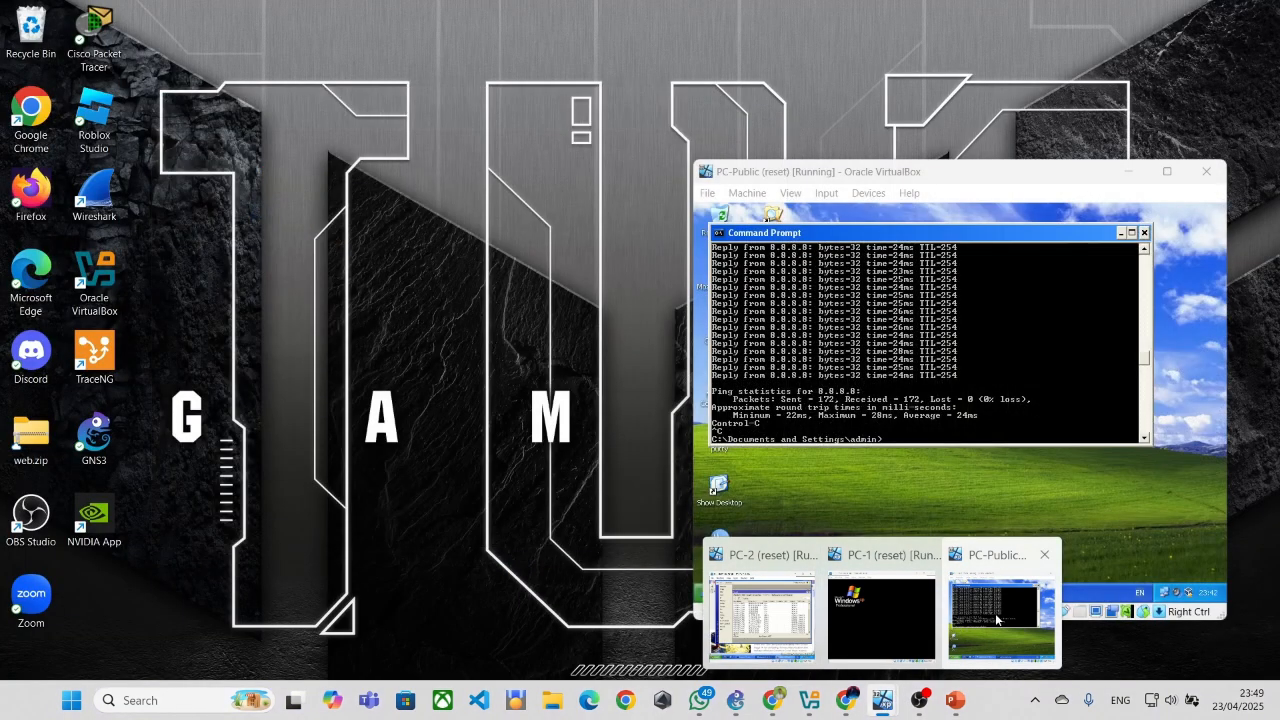
click(960, 605)
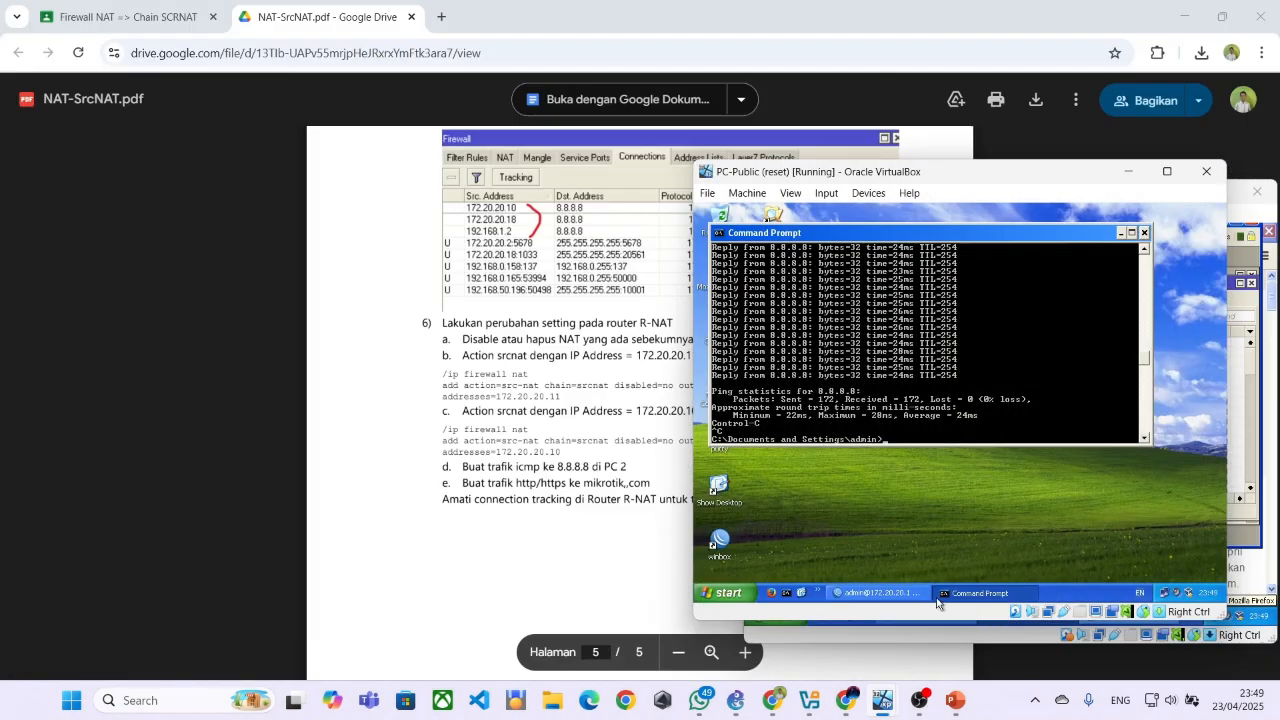
double_click(719, 541)
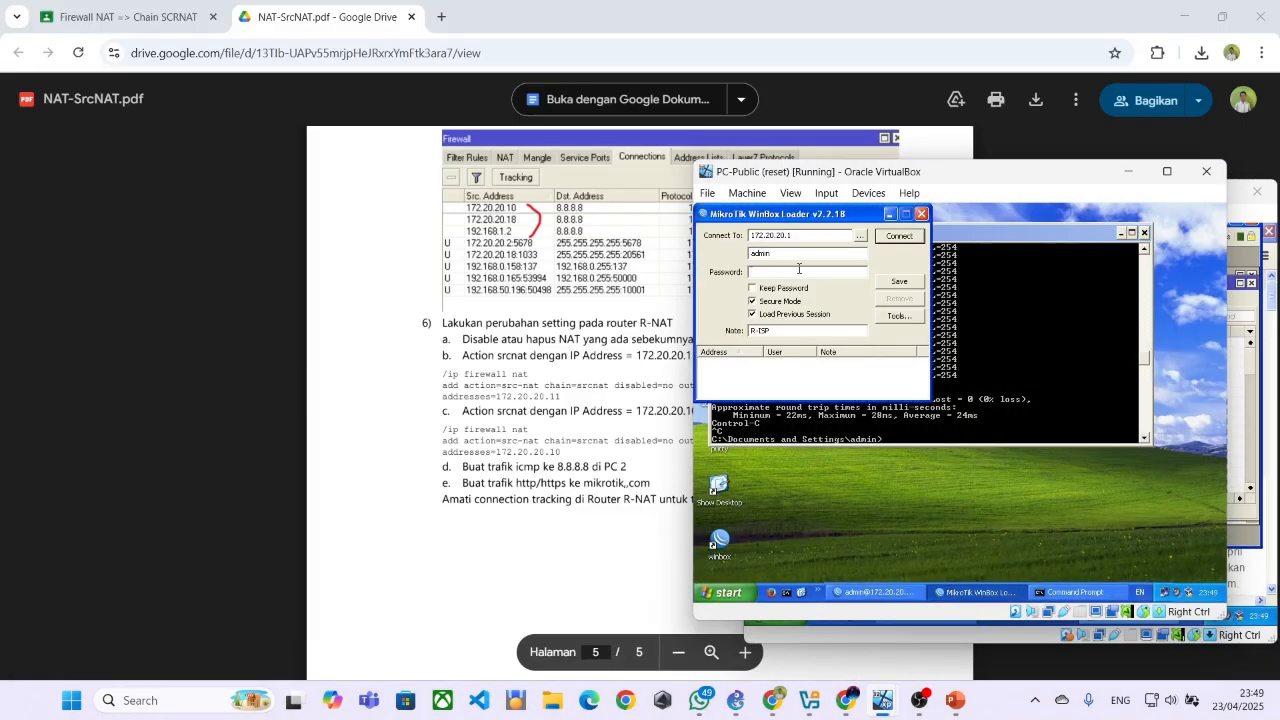
click(921, 213)
click(870, 592)
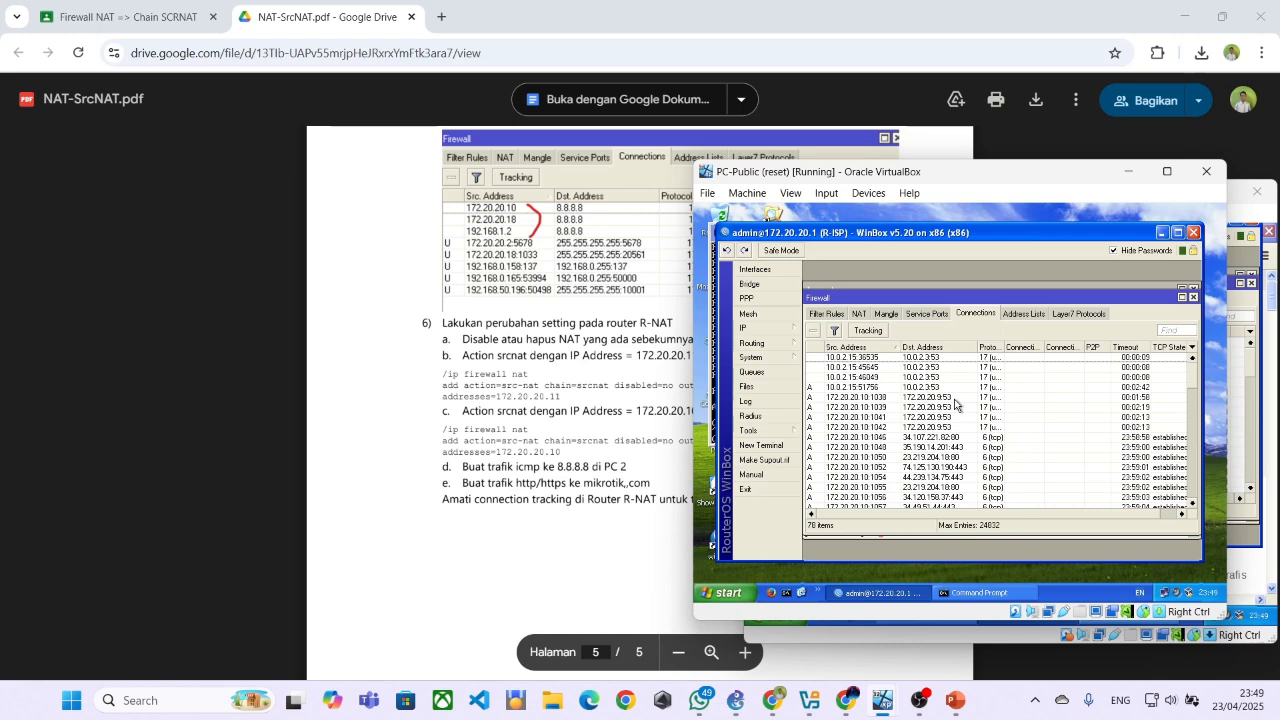
Remove the first two DNS connections from 172.20.20.10 to 172.20.20.9:53 from R-ISP's connection list
click(888, 410)
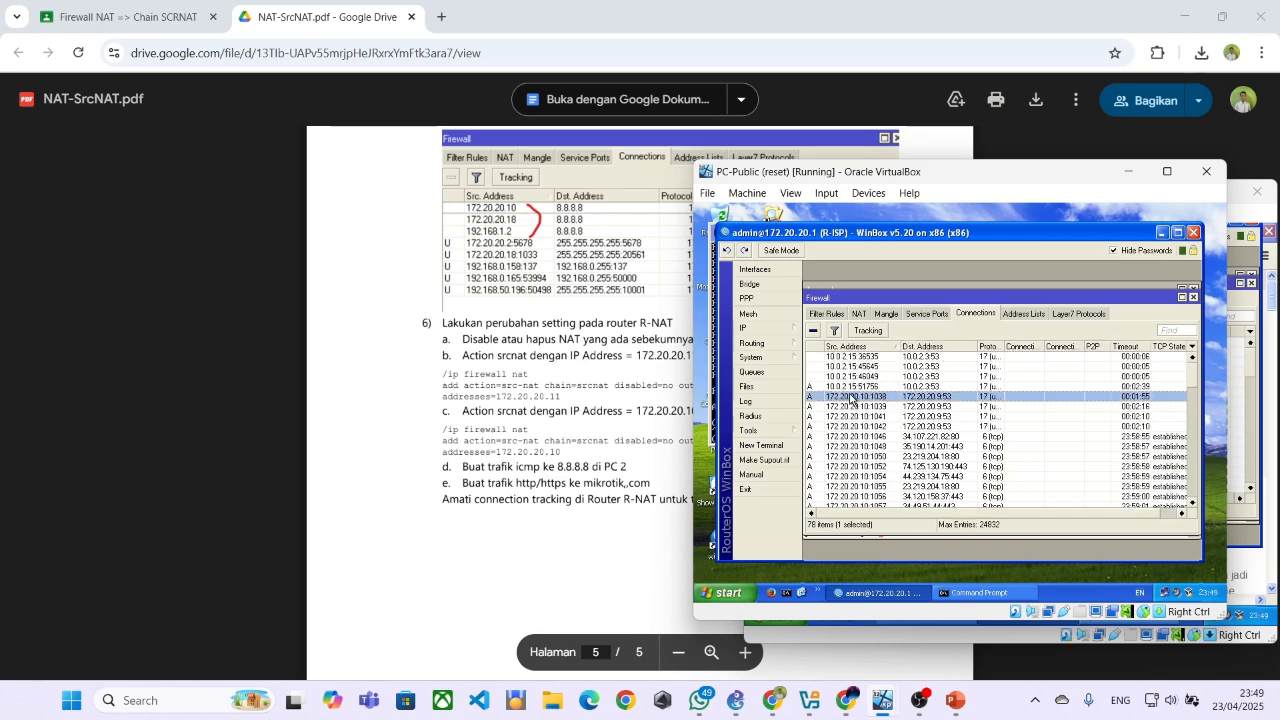
click(848, 398)
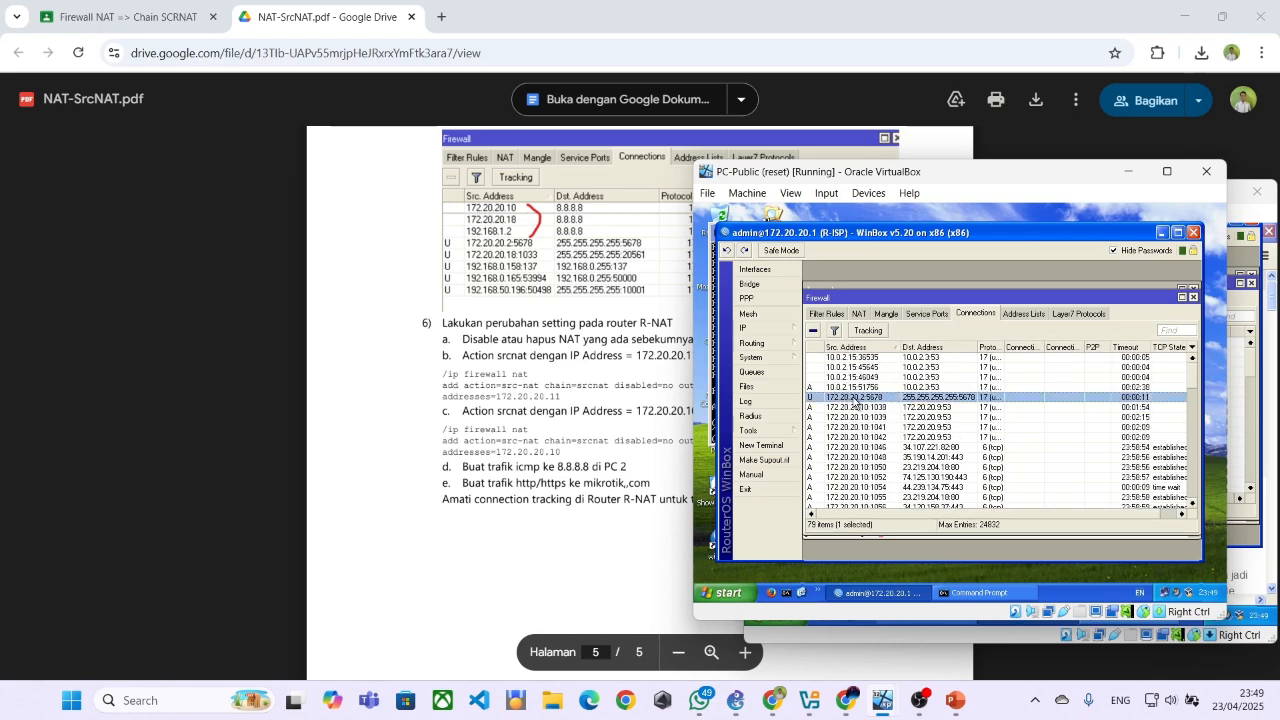
click(867, 358)
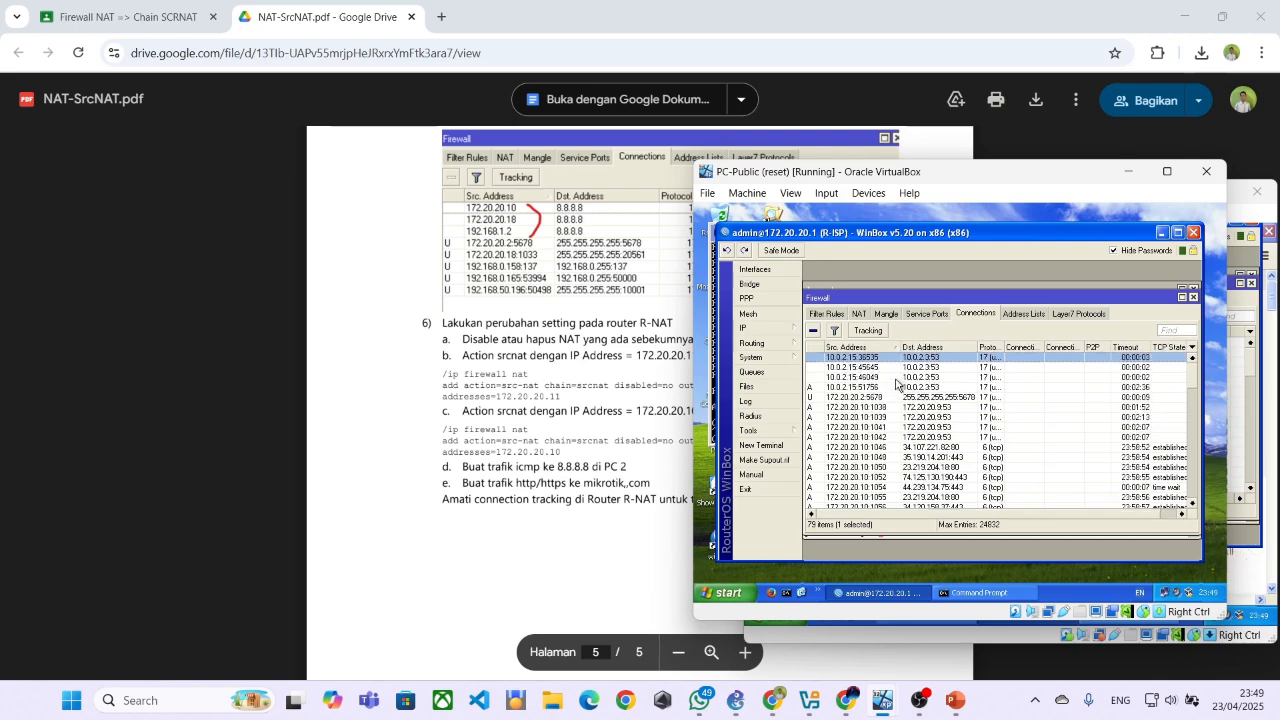
click(916, 378)
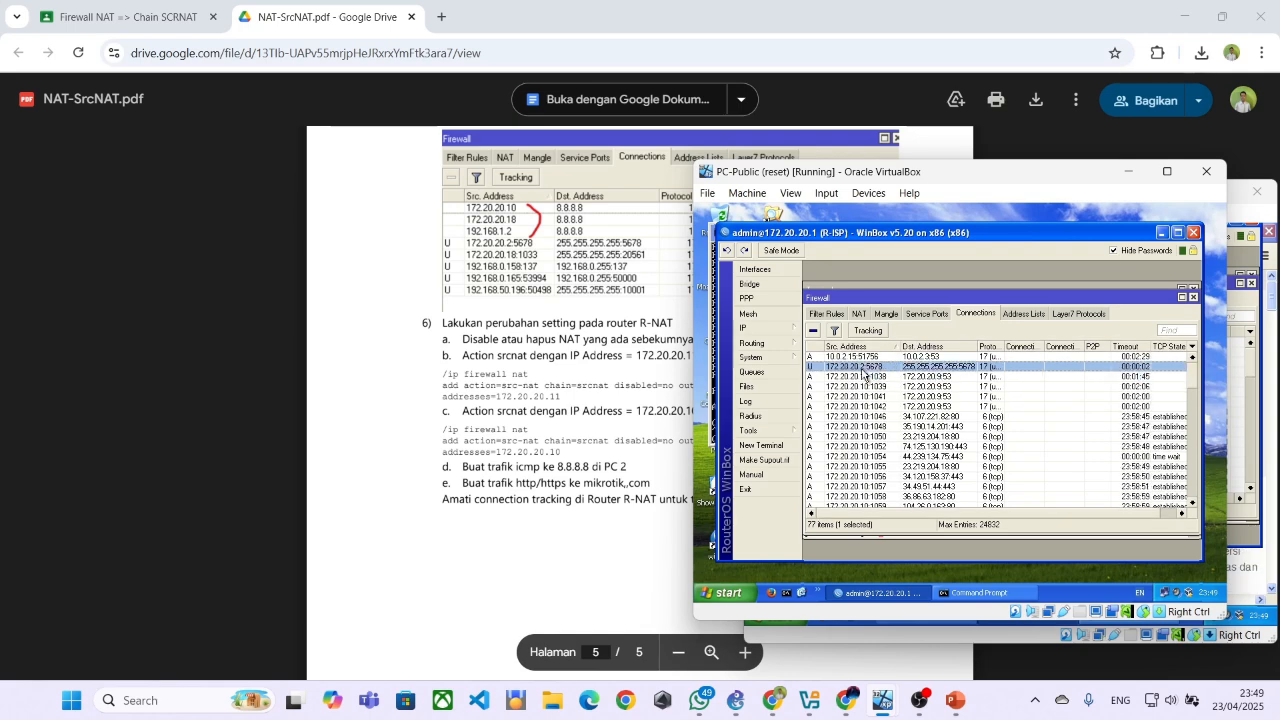
drag(842, 369, 869, 424)
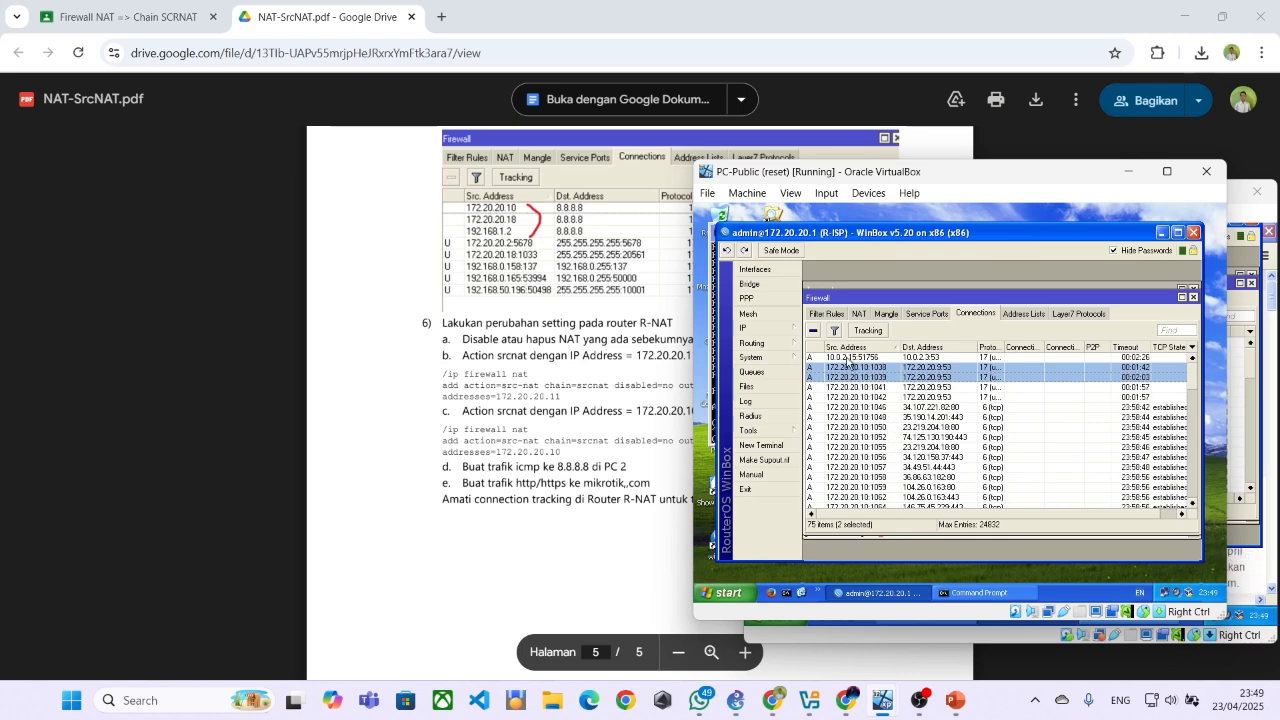
click(815, 334)
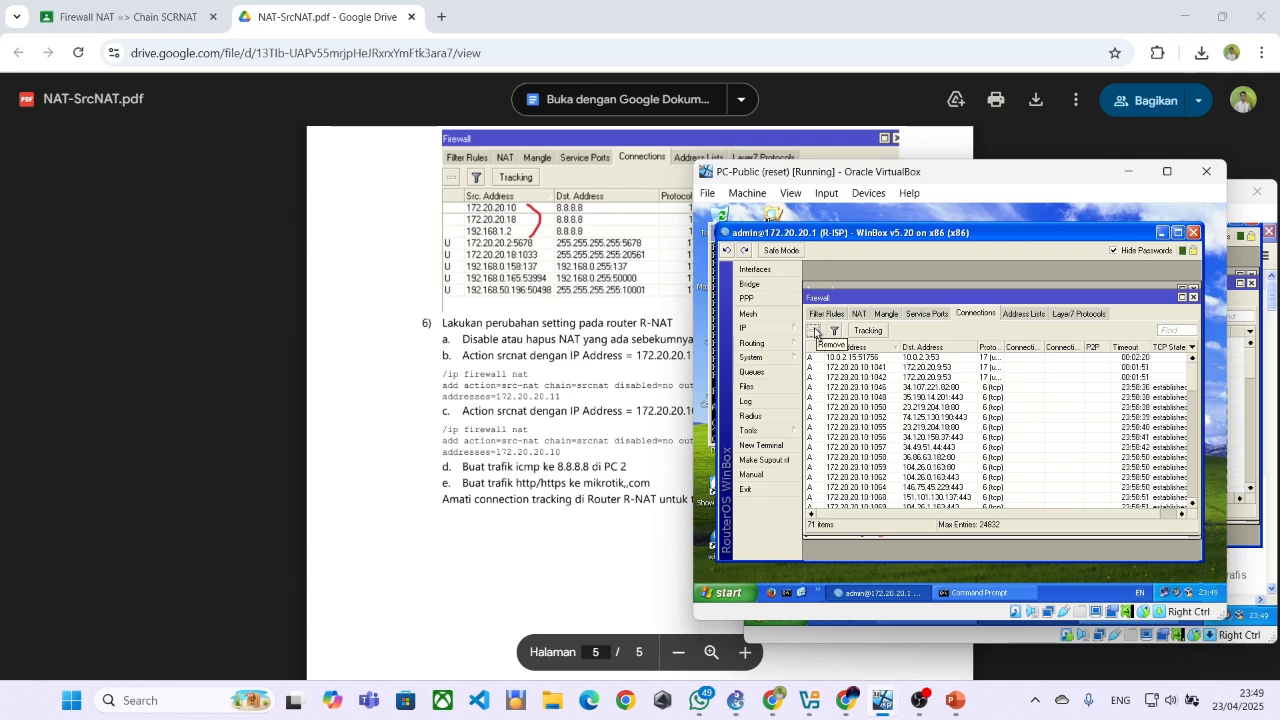
Select ten more connections from 172.20.20.10, covering the remaining DNS entries and the first TCP entries, and remove them from R-ISP's list
click(839, 367)
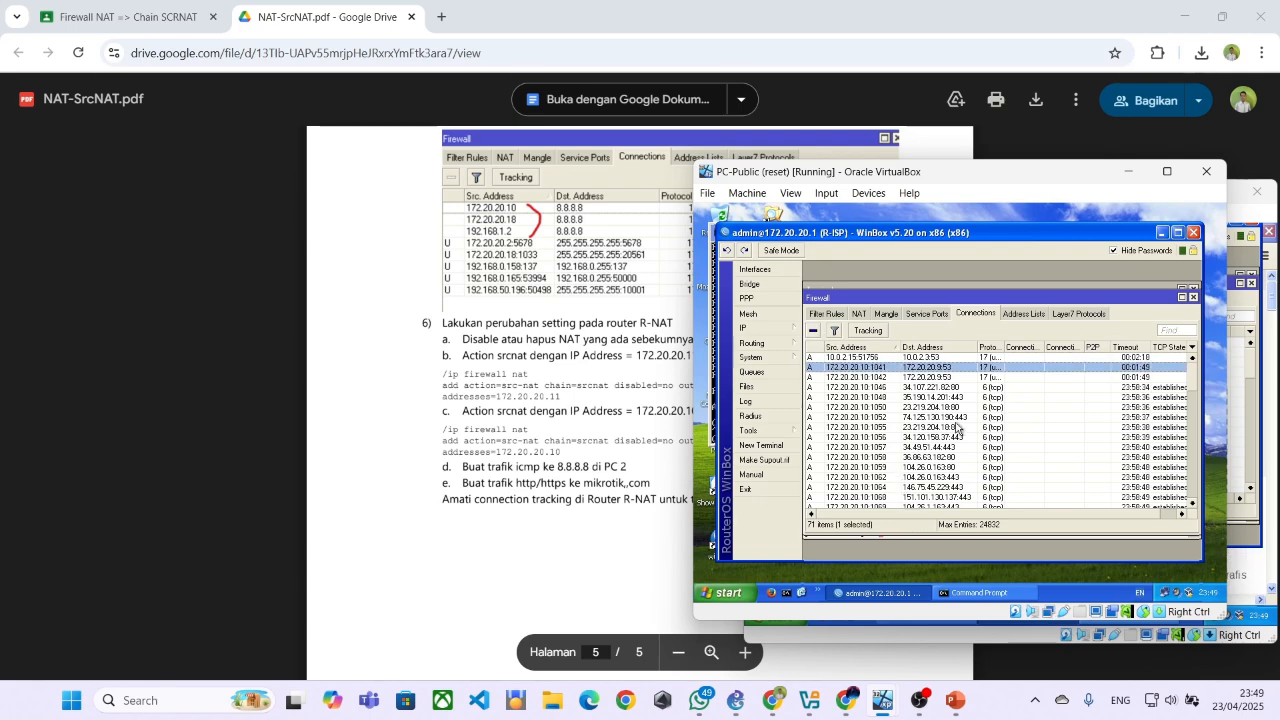
shift+click(1145, 379)
ctrl+click(998, 388)
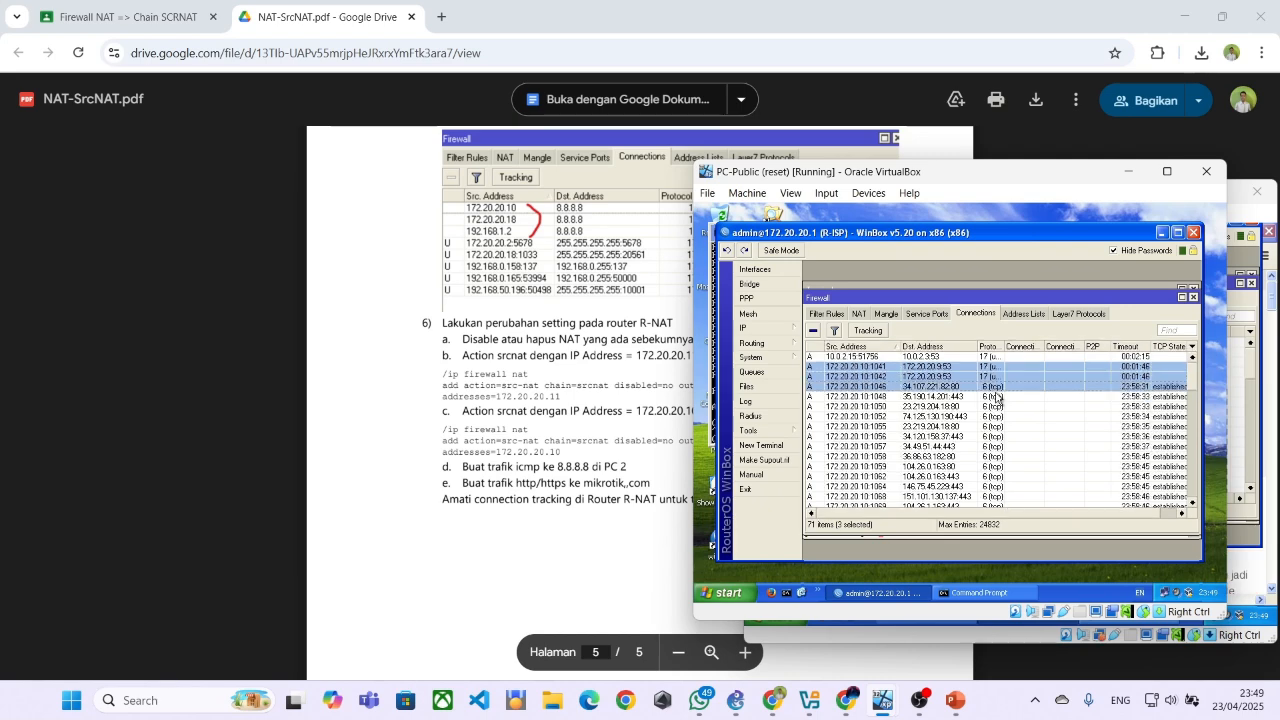
ctrl+click(993, 399)
ctrl+click(991, 419)
ctrl+click(989, 438)
ctrl+click(988, 448)
ctrl+click(975, 406)
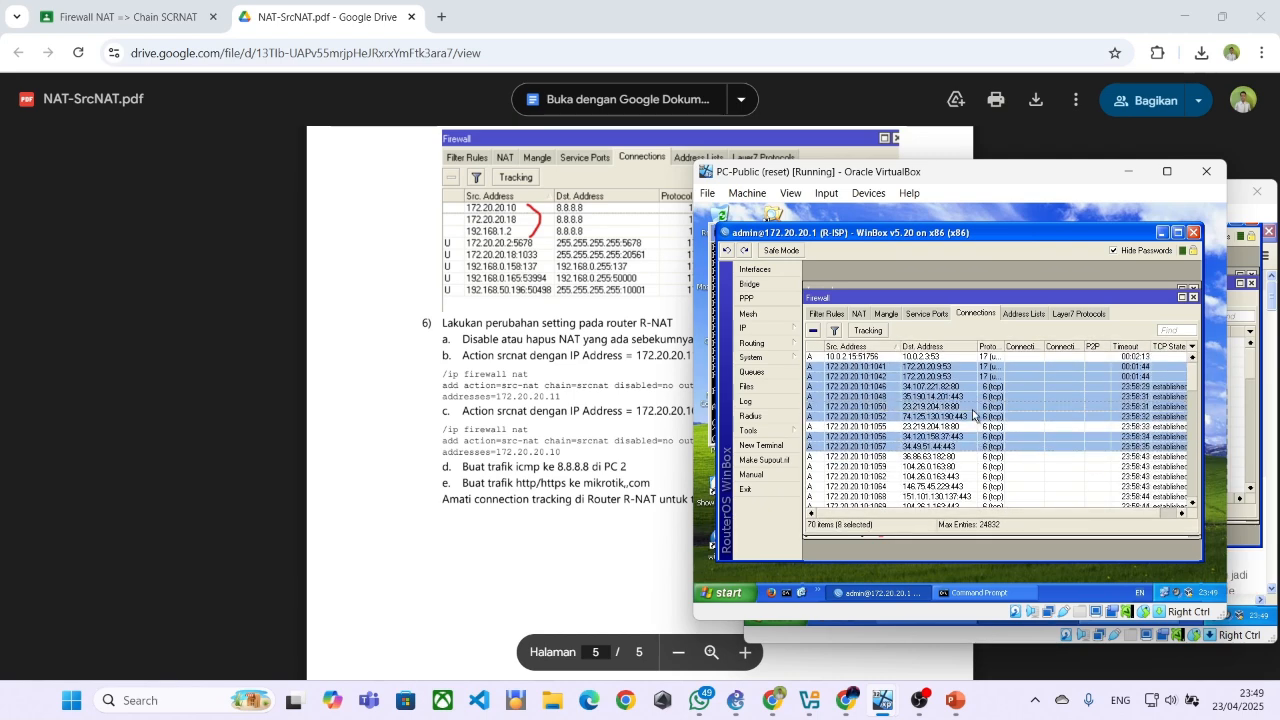
ctrl+click(976, 426)
ctrl+click(982, 466)
ctrl+click(982, 489)
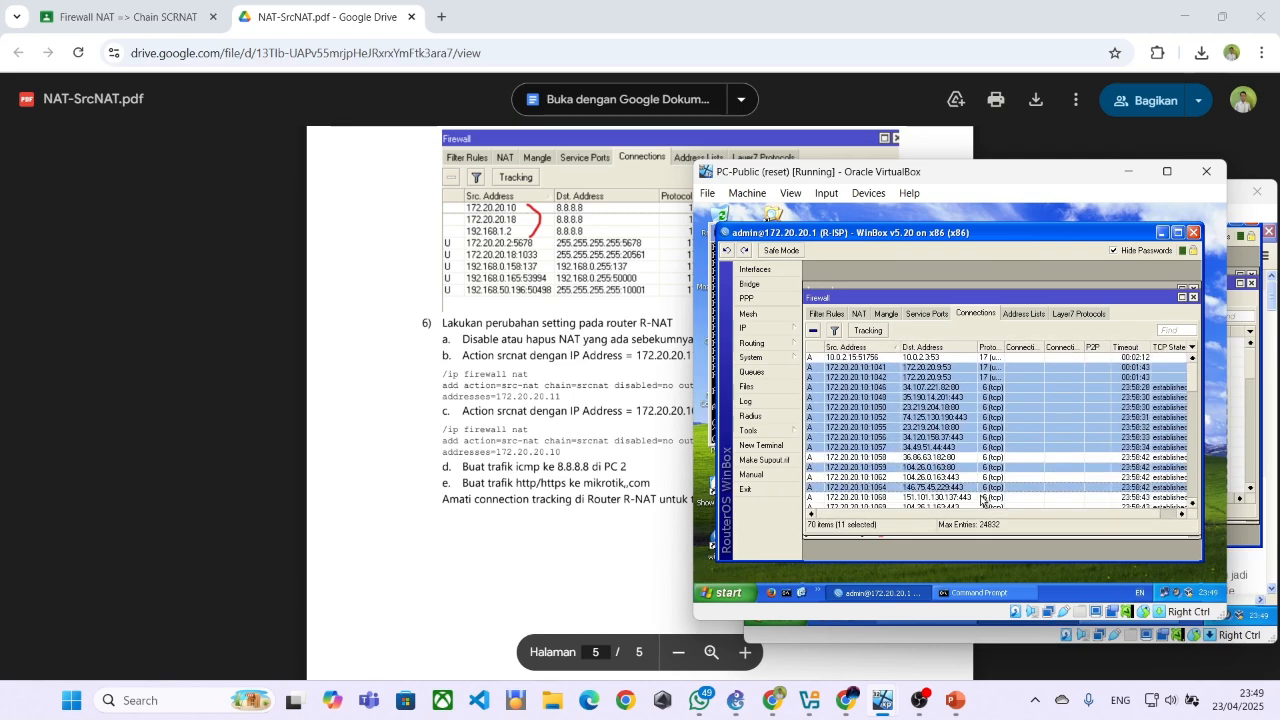
ctrl+click(970, 465)
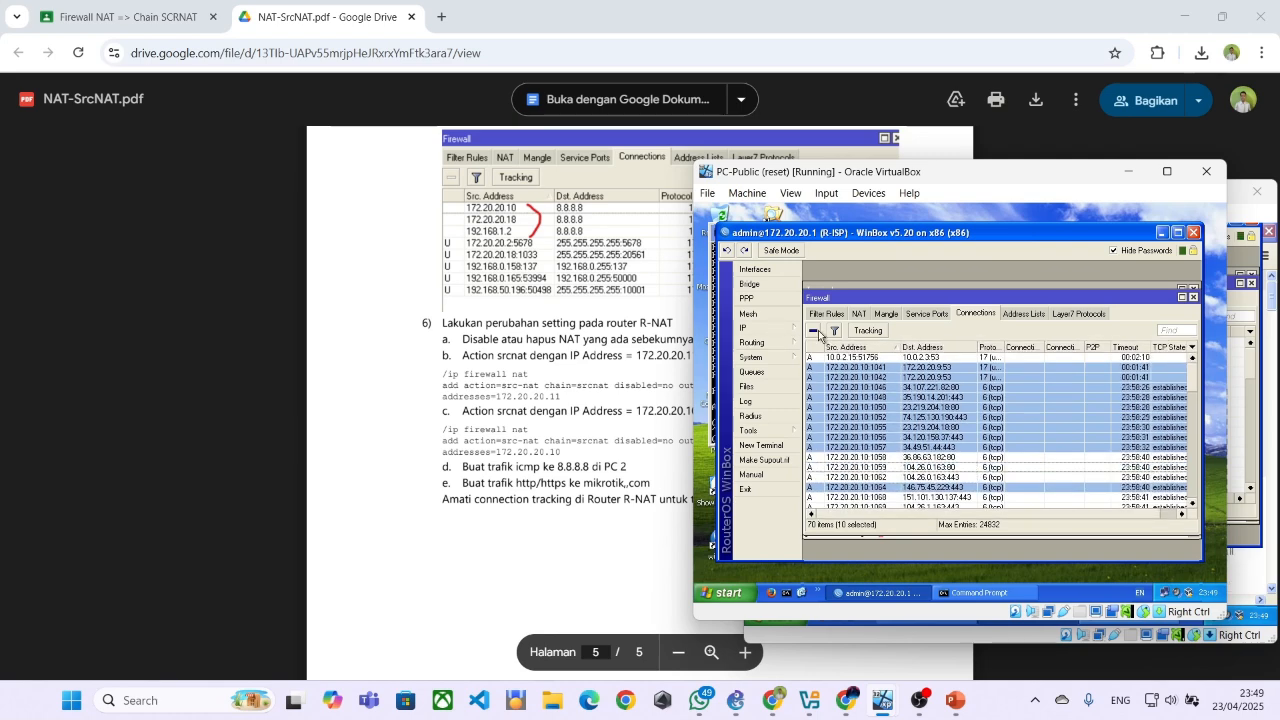
click(813, 330)
click(835, 331)
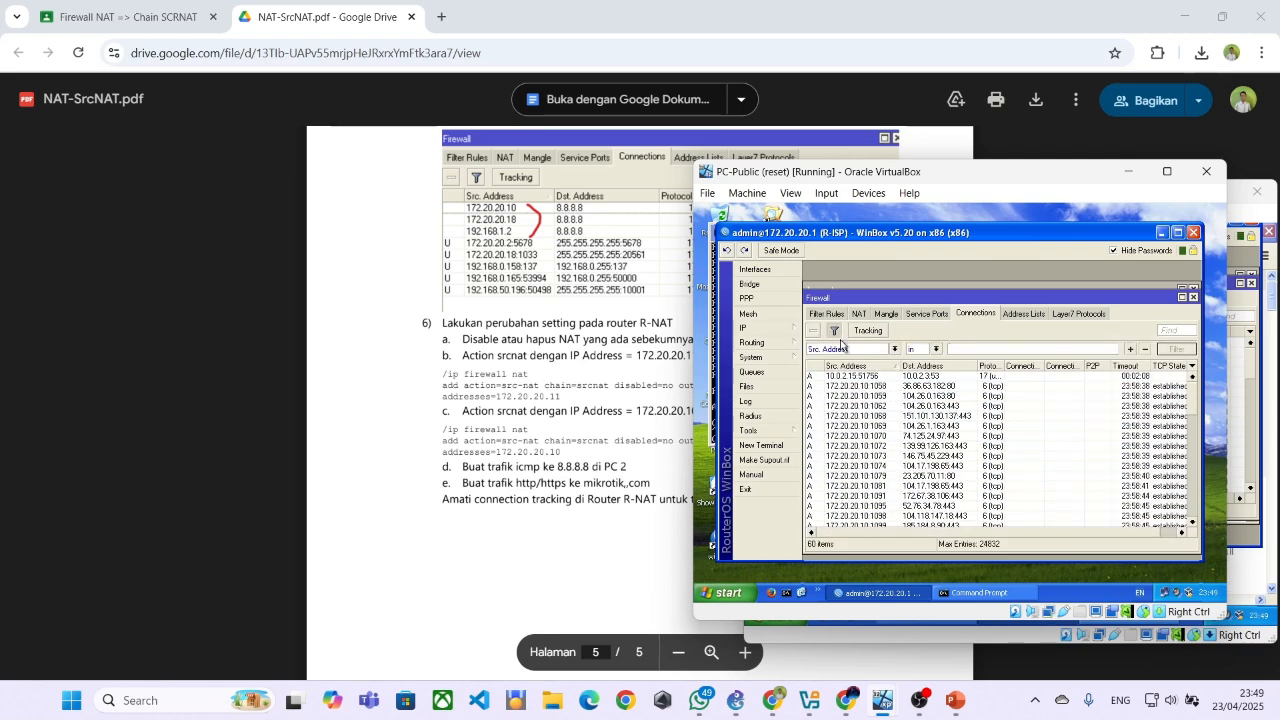
click(837, 332)
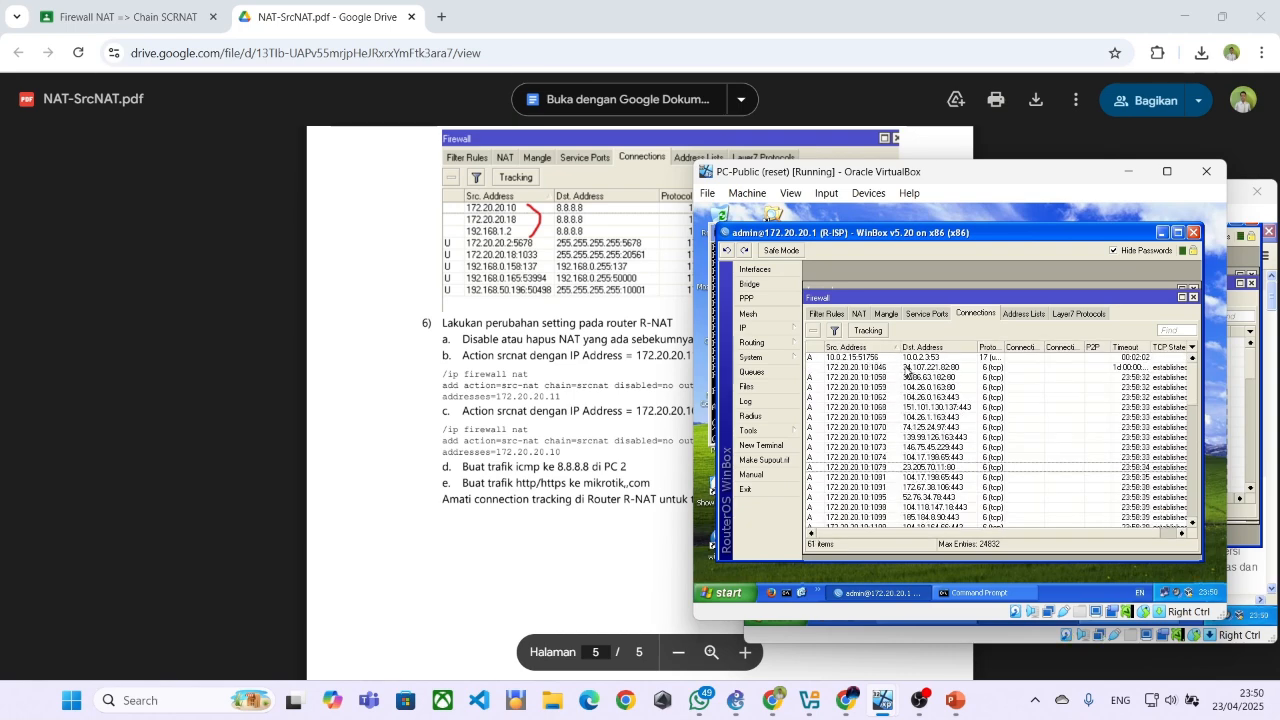
Minimize the PC-Public window and switch to GNS3 to review the topology around R-NAT and PC-2
click(1130, 174)
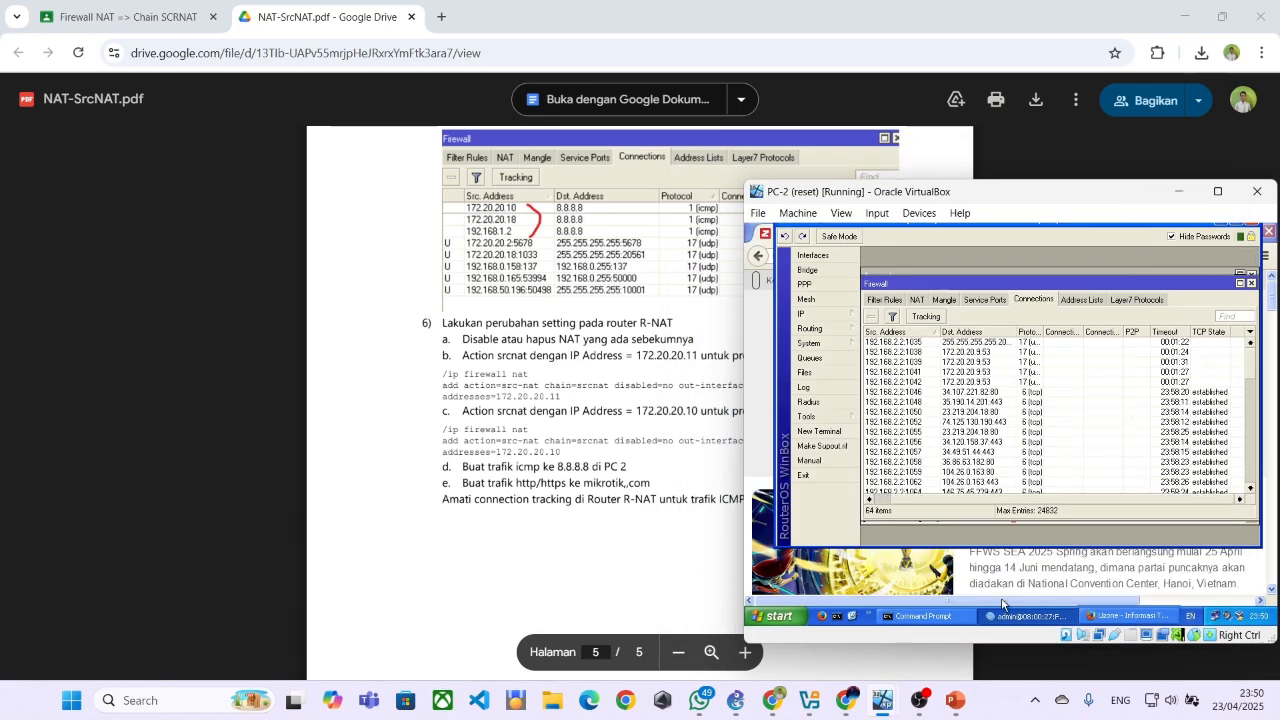
mouse_move(918, 700)
mouse_move(953, 650)
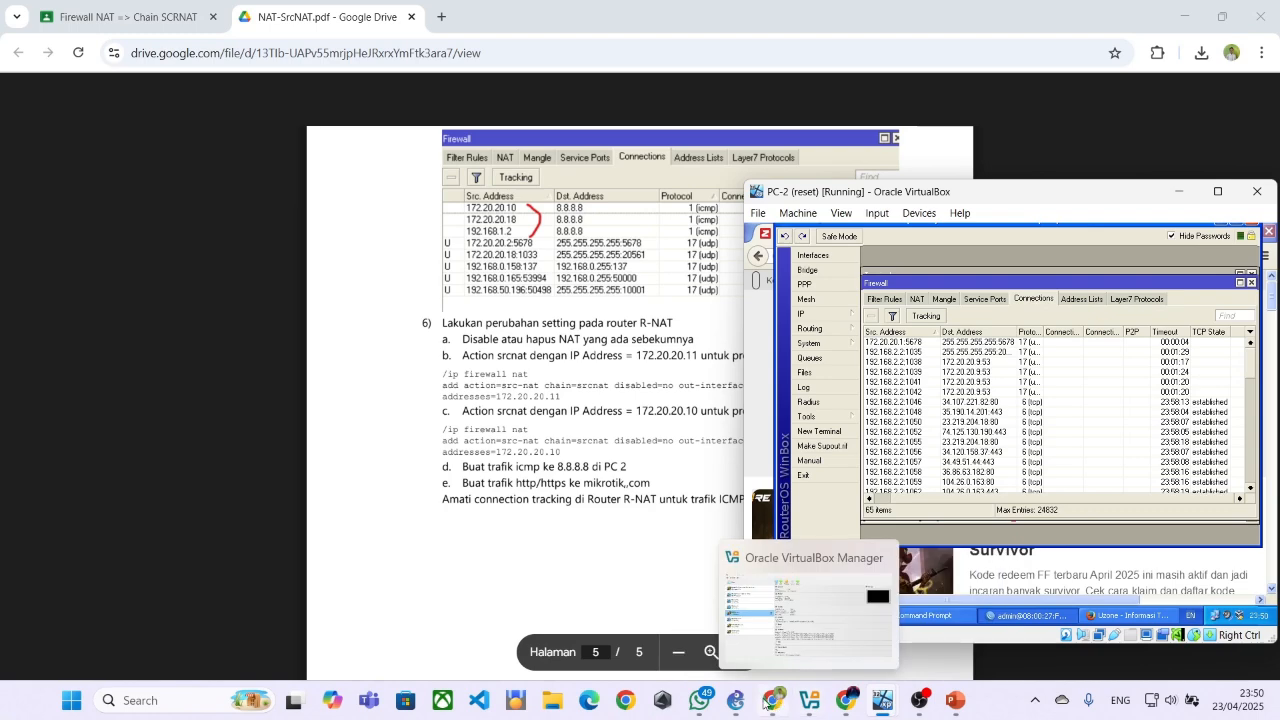
click(737, 701)
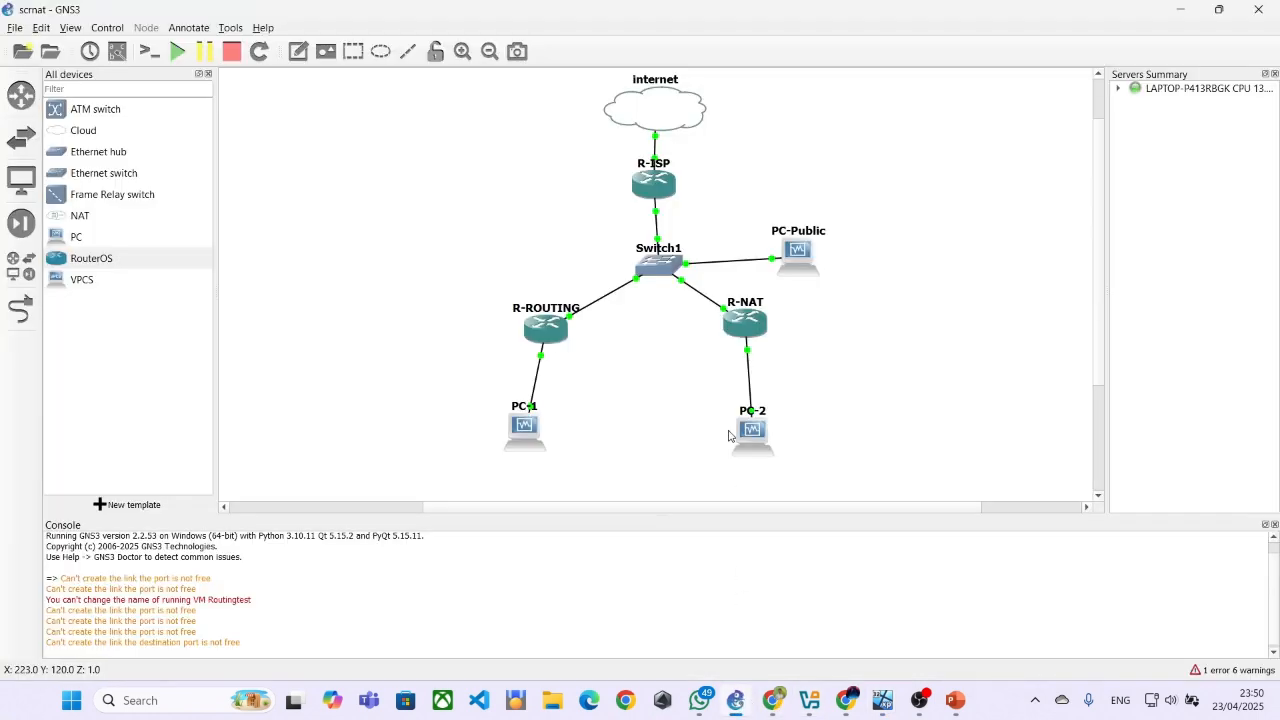
scroll(677, 325, up, 1)
scroll(677, 325, down, 3)
scroll(677, 325, up, 1)
scroll(677, 325, up, 1)
mouse_move(743, 330)
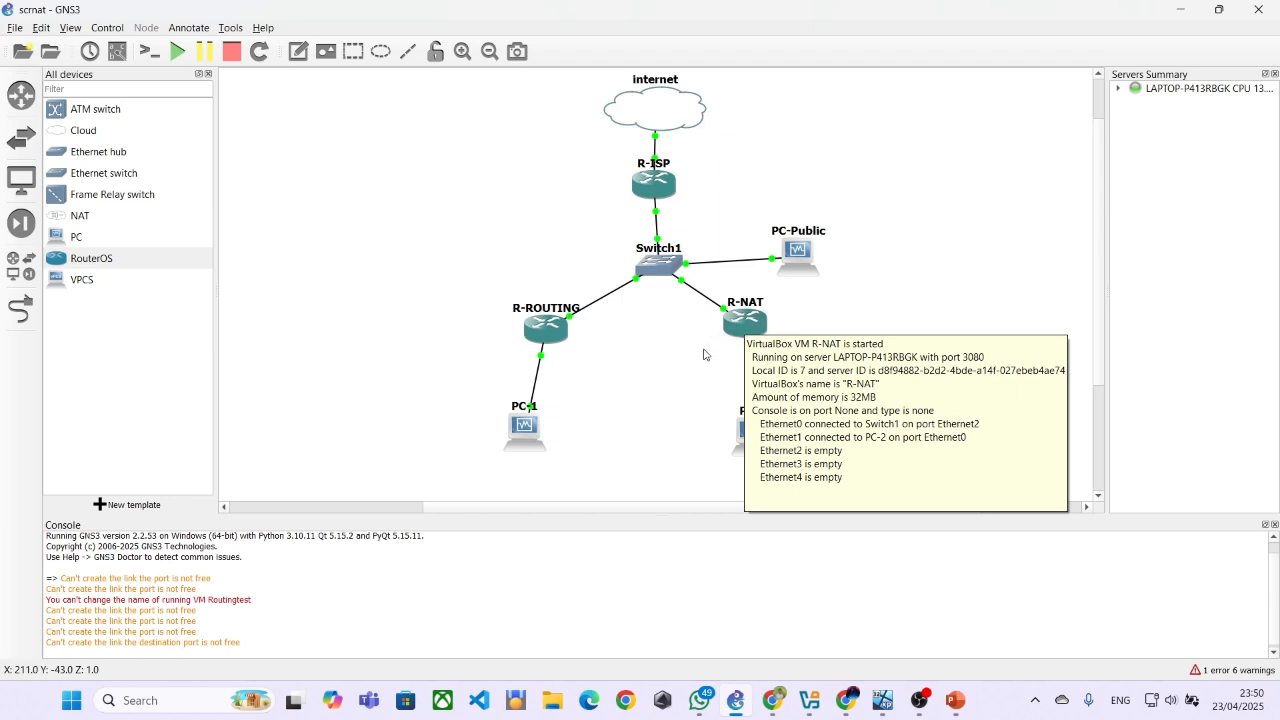